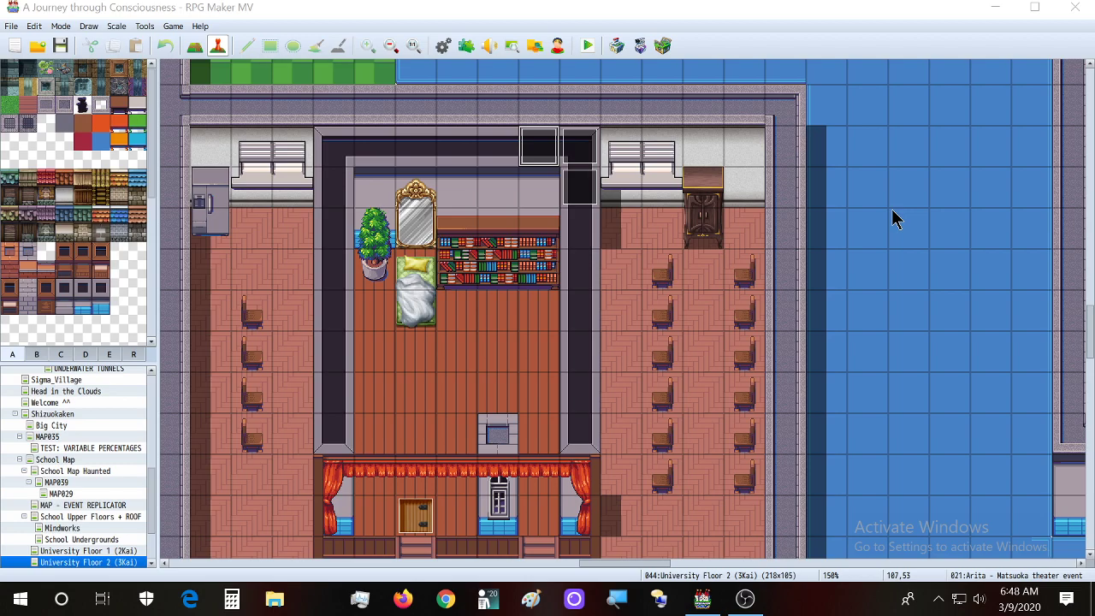
Step: Launch the SAKAN Tileset Builder from RPG Maker MV and bring its window to the front
{"action": "left_click", "coordinate": [616, 46]}
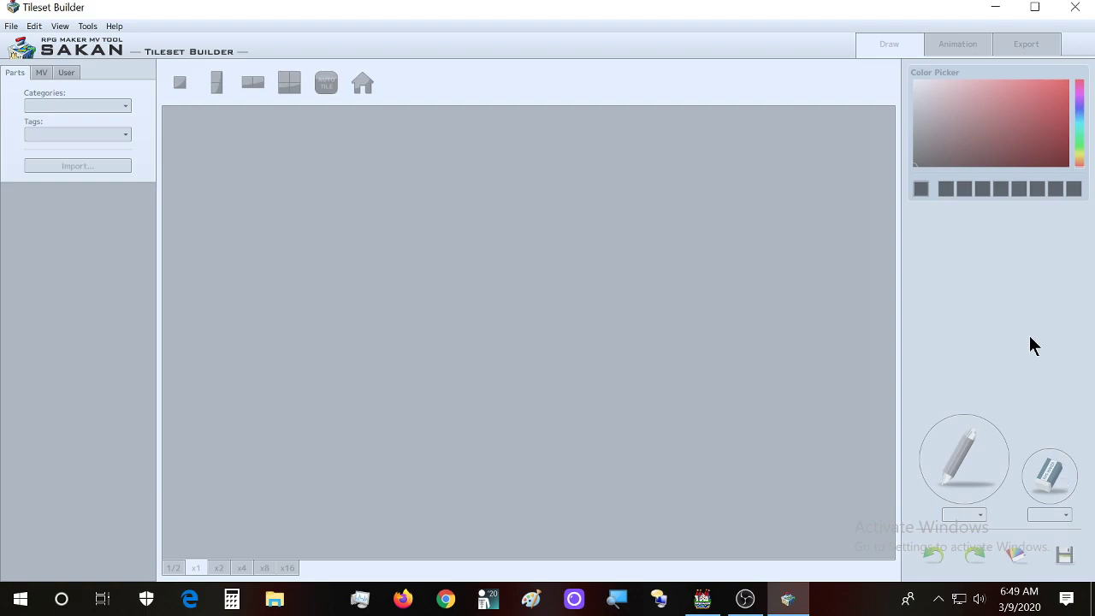
{"action": "left_click", "coordinate": [701, 599]}
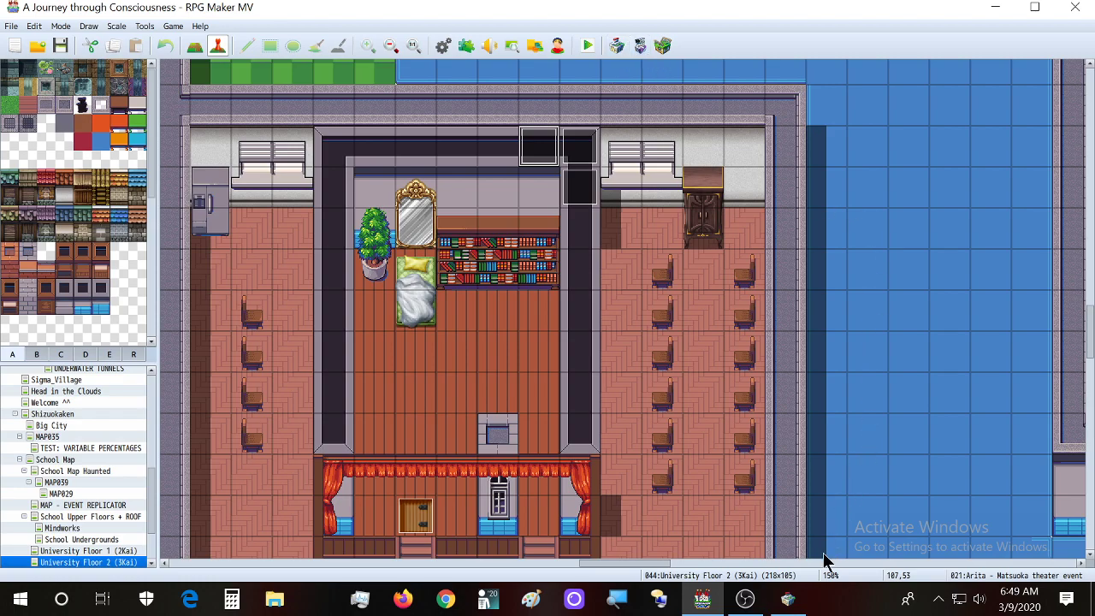
{"action": "left_click", "coordinate": [788, 599]}
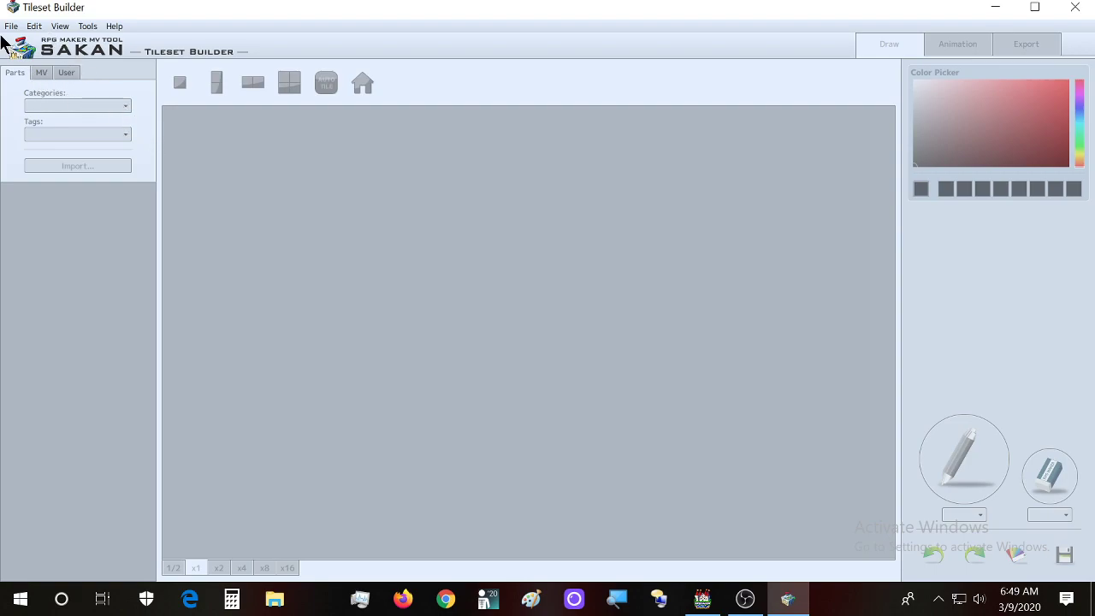
{"action": "left_click", "coordinate": [701, 599]}
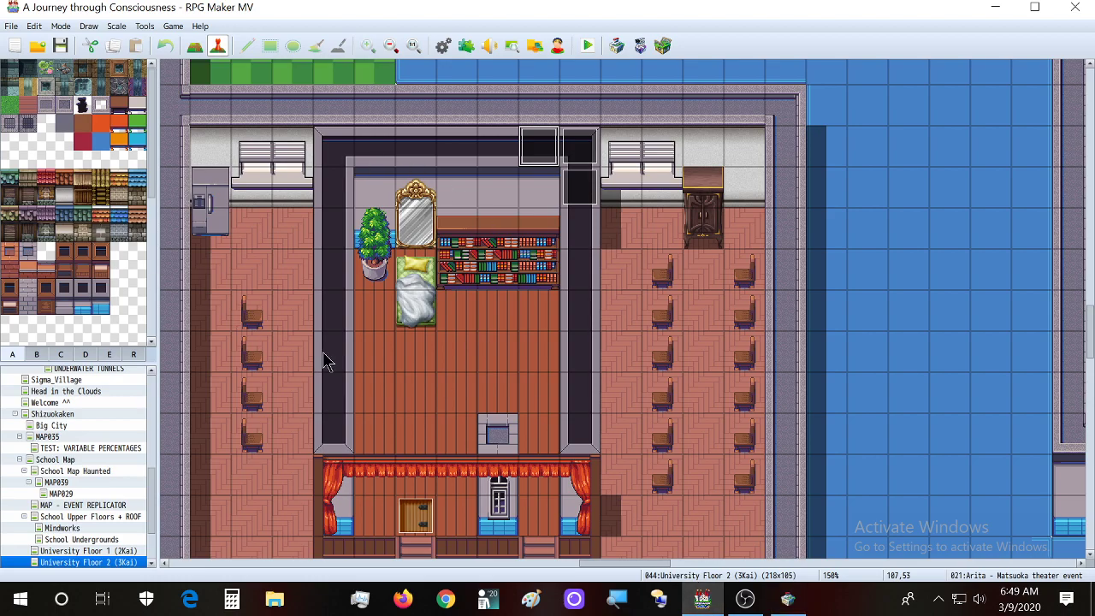
{"action": "left_click", "coordinate": [787, 599]}
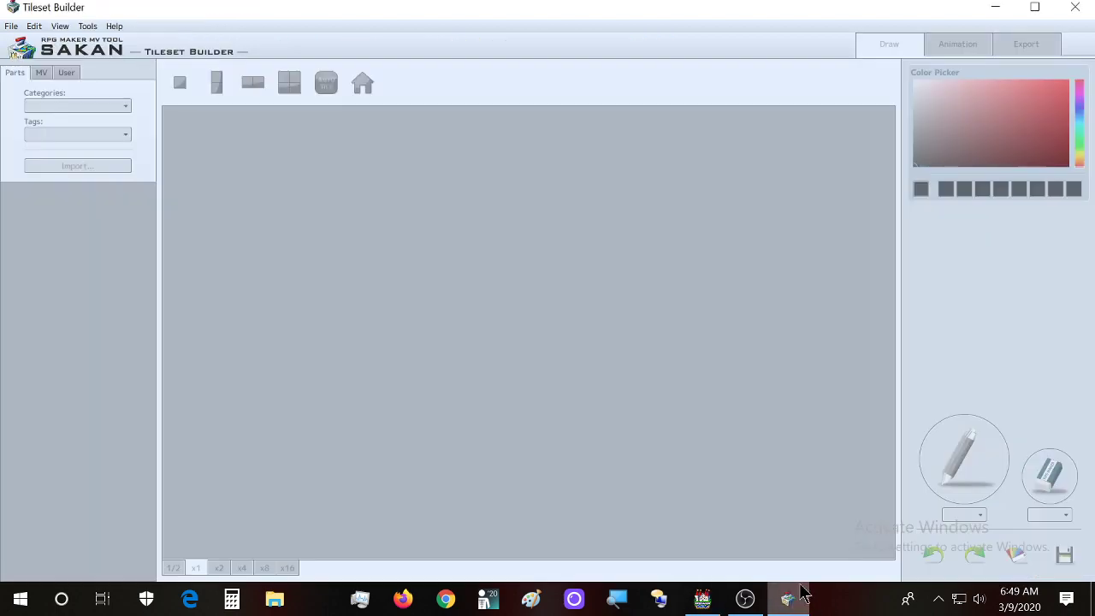
Step: Open the MV project Game.rpgproject from the Project1 folder in UNDER WORK PROJECTS BACKUP
{"action": "left_click", "coordinate": [20, 27]}
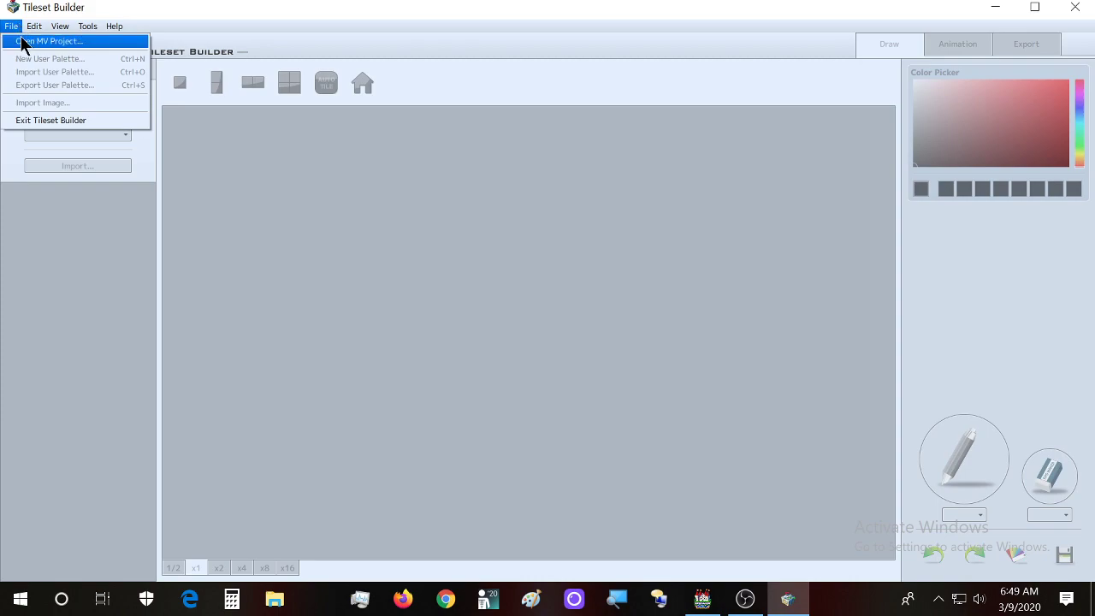
{"action": "left_click", "coordinate": [57, 42]}
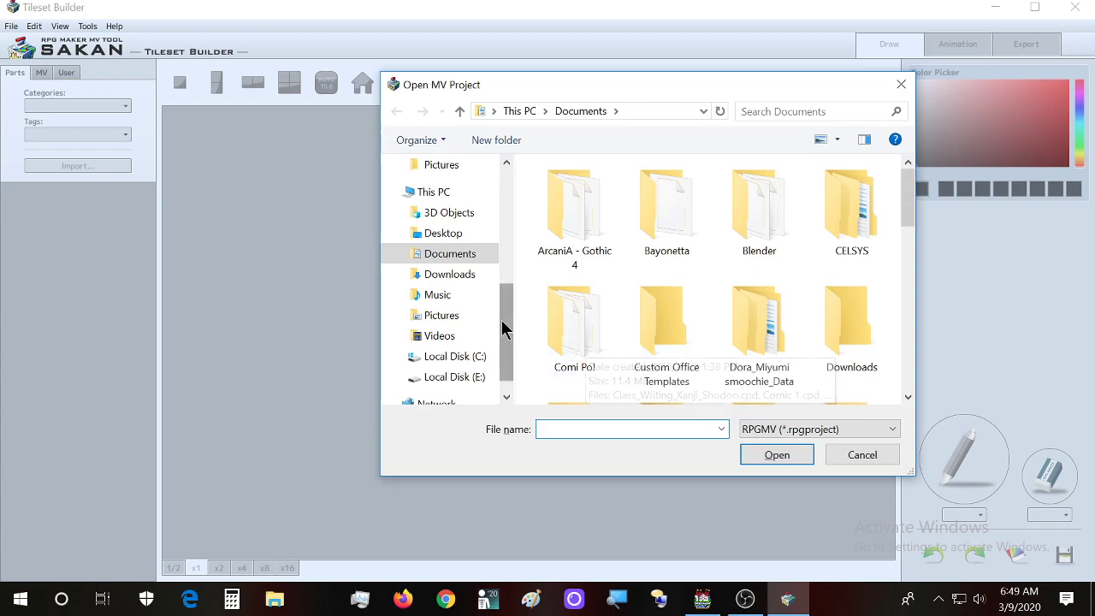
{"action": "left_click_drag", "start_coordinate": [507, 332], "coordinate": [509, 216]}
{"action": "left_click", "coordinate": [471, 310]}
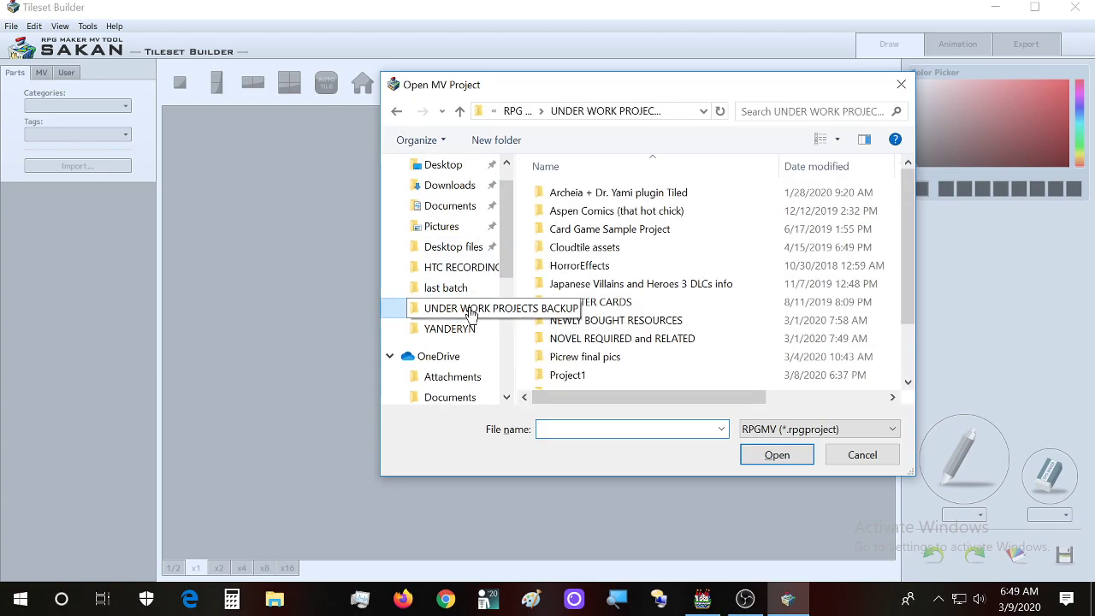
{"action": "scroll", "coordinate": [787, 246], "scroll_direction": "down", "scroll_amount": 3}
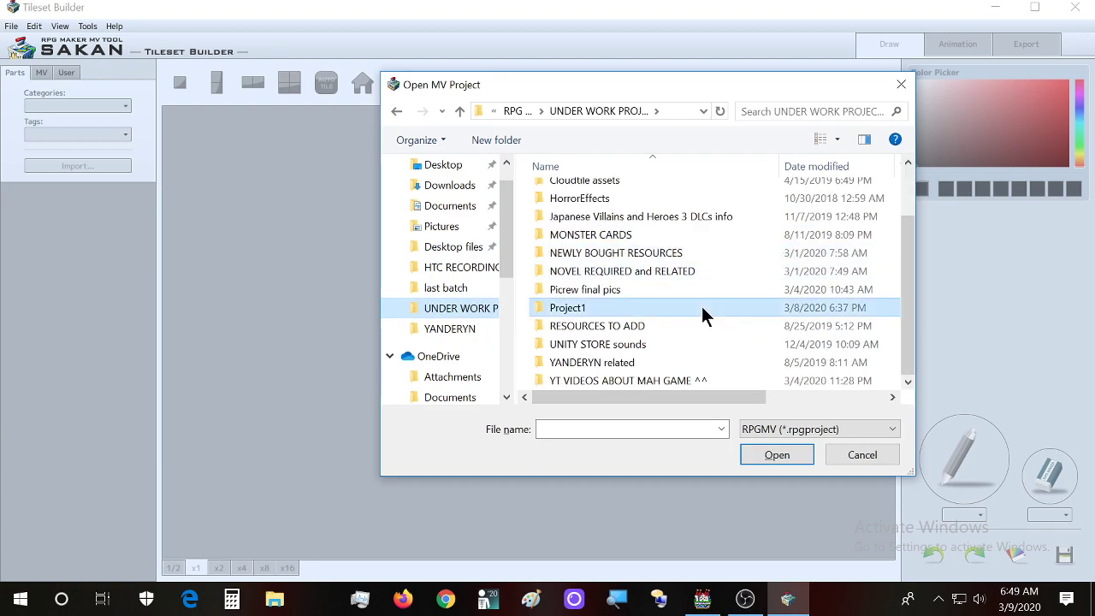
{"action": "double_click", "coordinate": [702, 315]}
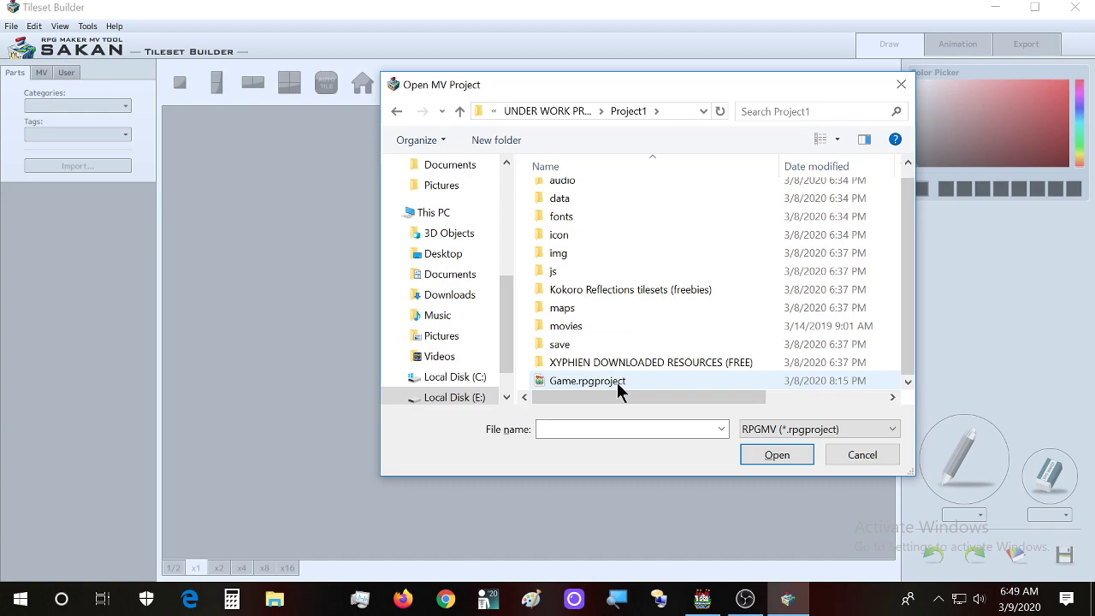
{"action": "double_click", "coordinate": [619, 386]}
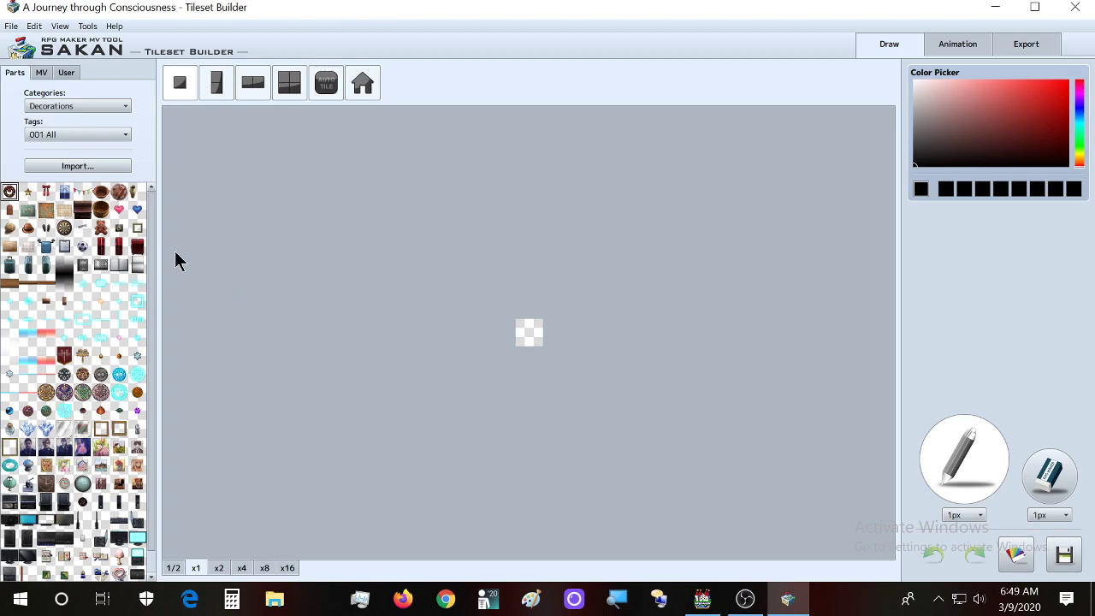
{"action": "left_click", "coordinate": [43, 73]}
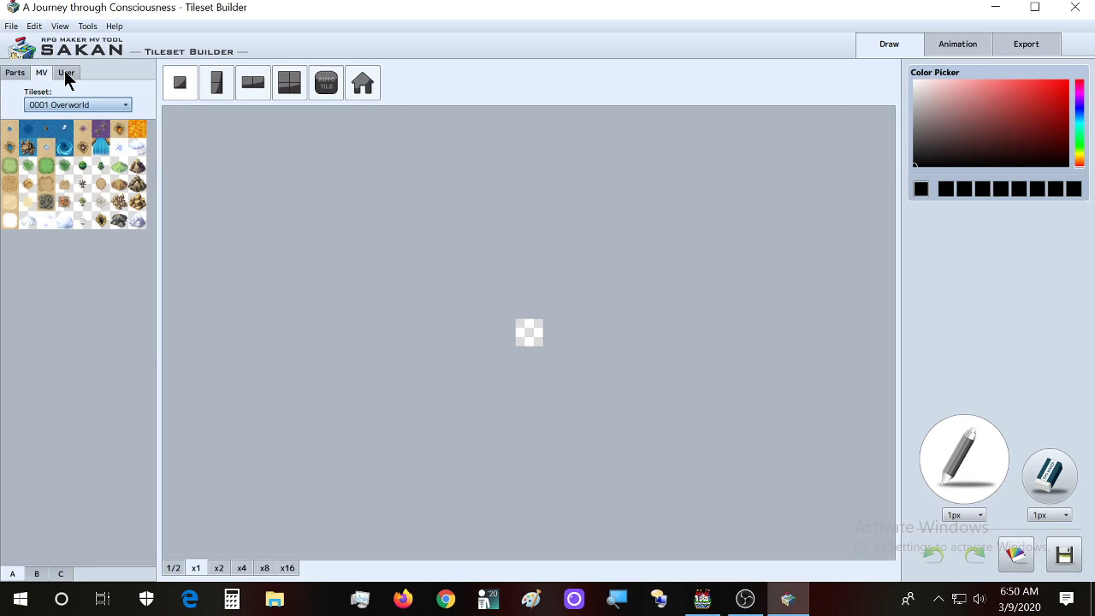
{"action": "left_click", "coordinate": [66, 75]}
{"action": "left_click", "coordinate": [14, 74]}
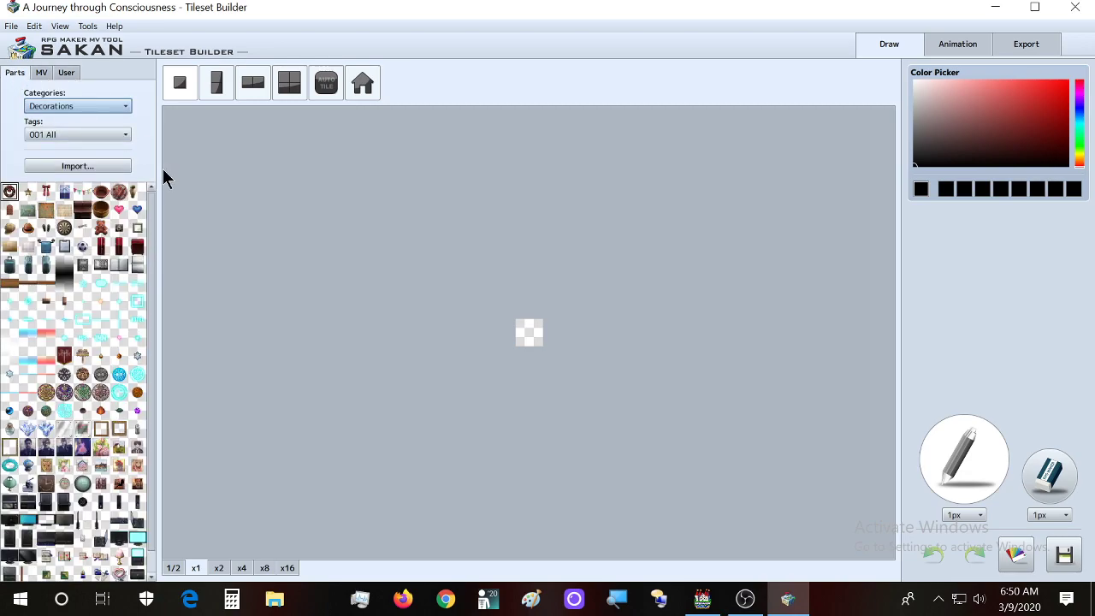
{"action": "scroll", "coordinate": [123, 264], "scroll_direction": "down", "scroll_amount": 1}
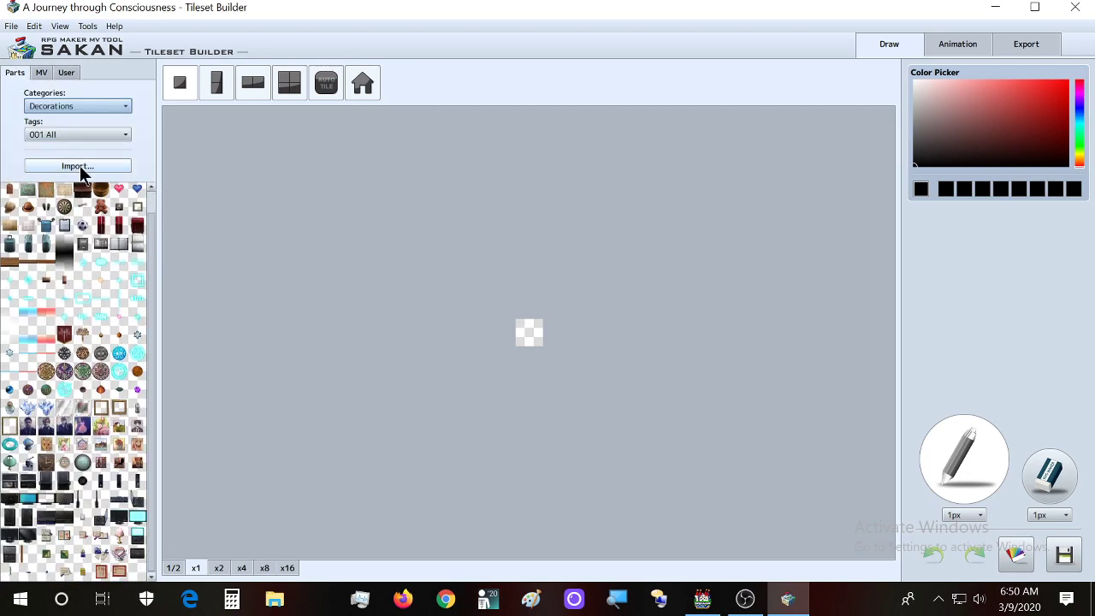
{"action": "left_click", "coordinate": [101, 134]}
{"action": "left_click", "coordinate": [102, 137]}
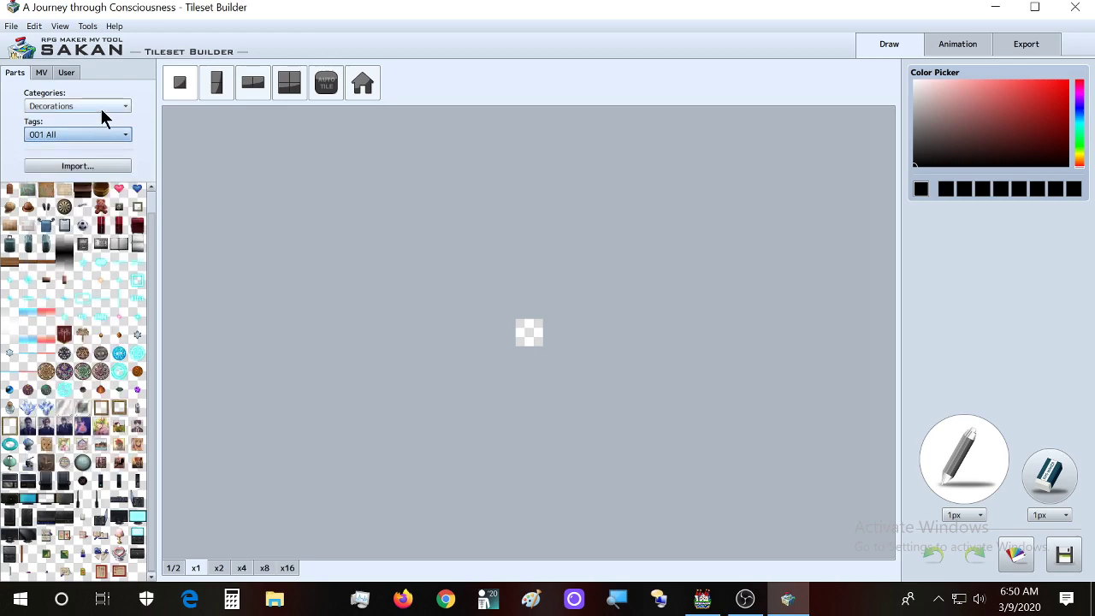
Step: Show the Food category of parts and pick the whole pizza for the tile
{"action": "left_click", "coordinate": [100, 108]}
{"action": "left_click", "coordinate": [146, 113]}
{"action": "left_click", "coordinate": [107, 107]}
{"action": "left_click", "coordinate": [68, 169]}
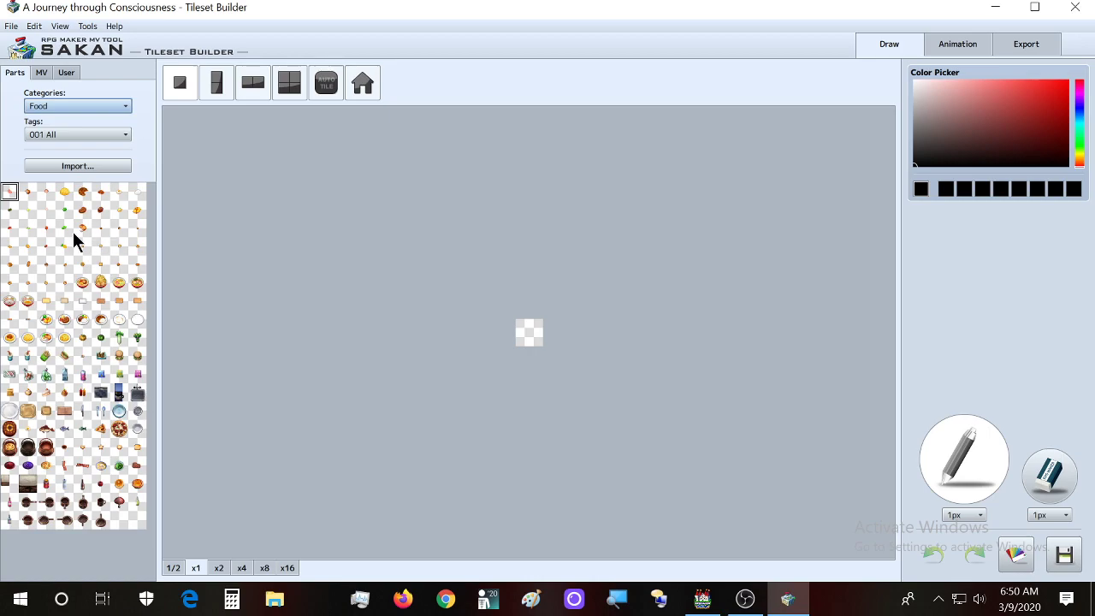
{"action": "left_click", "coordinate": [123, 430]}
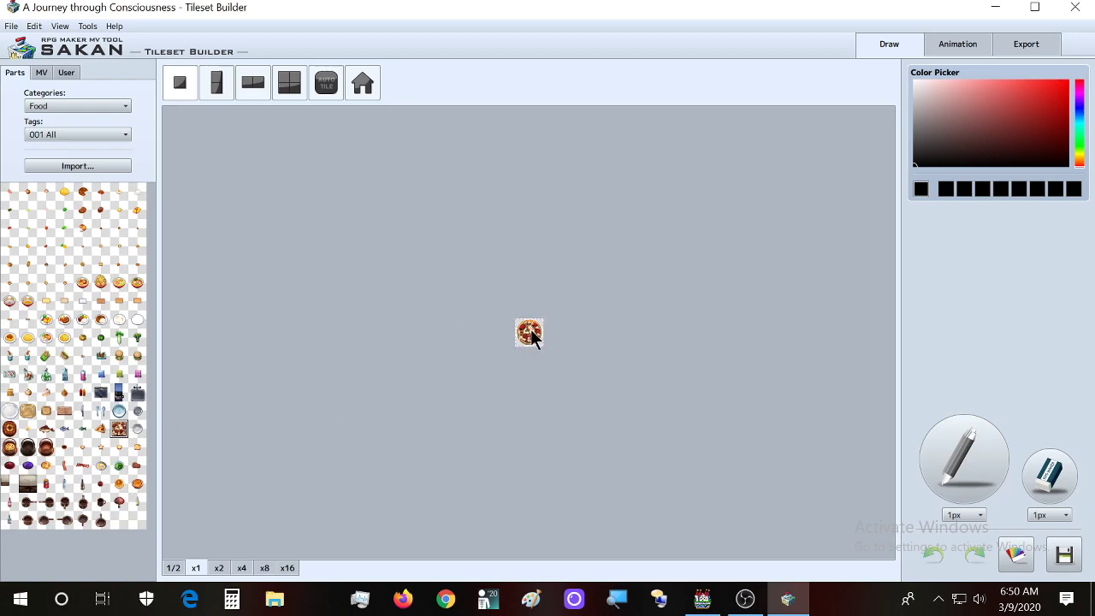
Step: Examine the pizza preview on the tile canvas at magnifications from x1 to x16, ending at x2
{"action": "left_click", "coordinate": [218, 568]}
{"action": "left_click", "coordinate": [242, 569]}
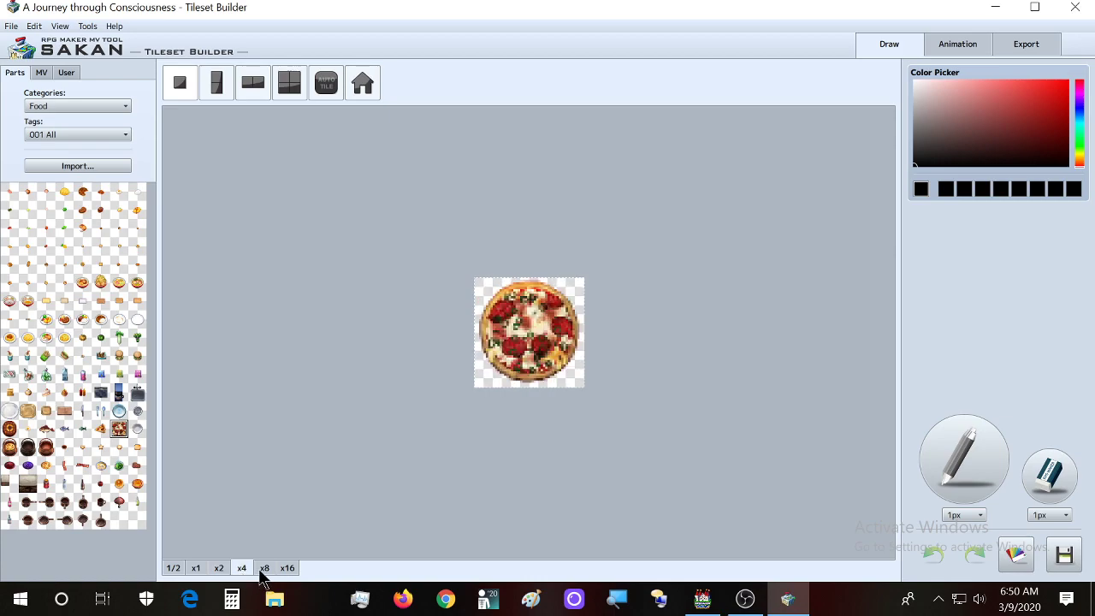
{"action": "left_click", "coordinate": [264, 569]}
{"action": "left_click", "coordinate": [287, 568]}
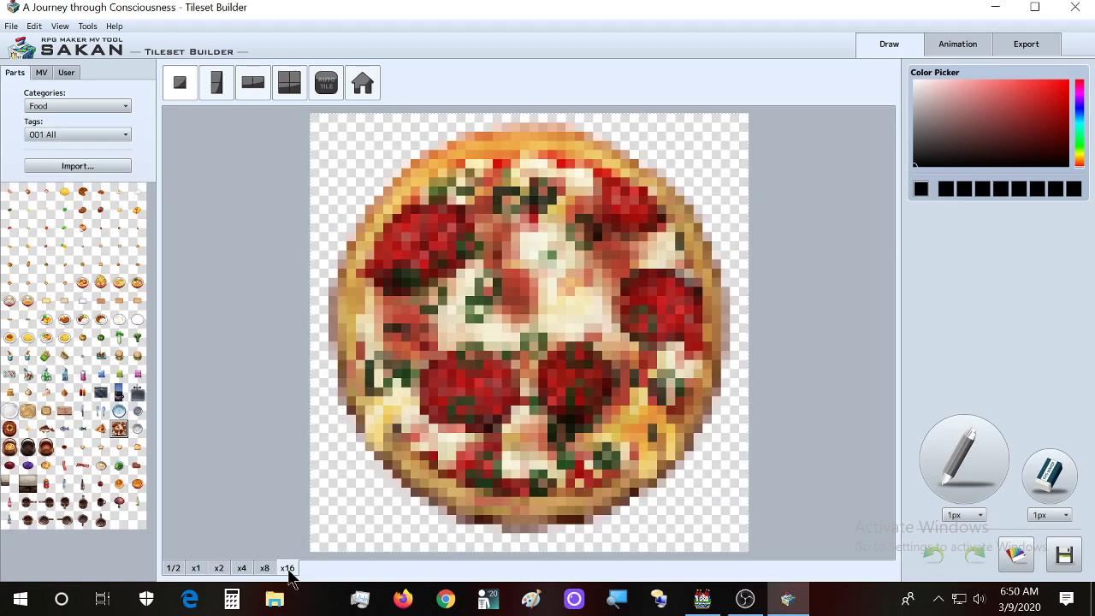
{"action": "left_click", "coordinate": [264, 569]}
{"action": "left_click", "coordinate": [221, 570]}
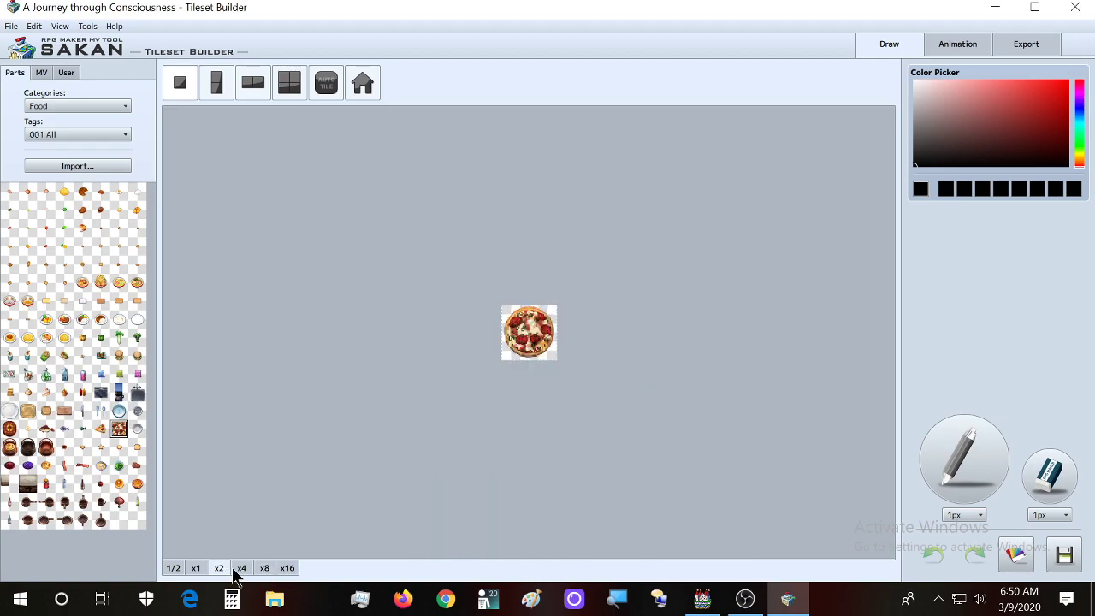
{"action": "left_click", "coordinate": [241, 570]}
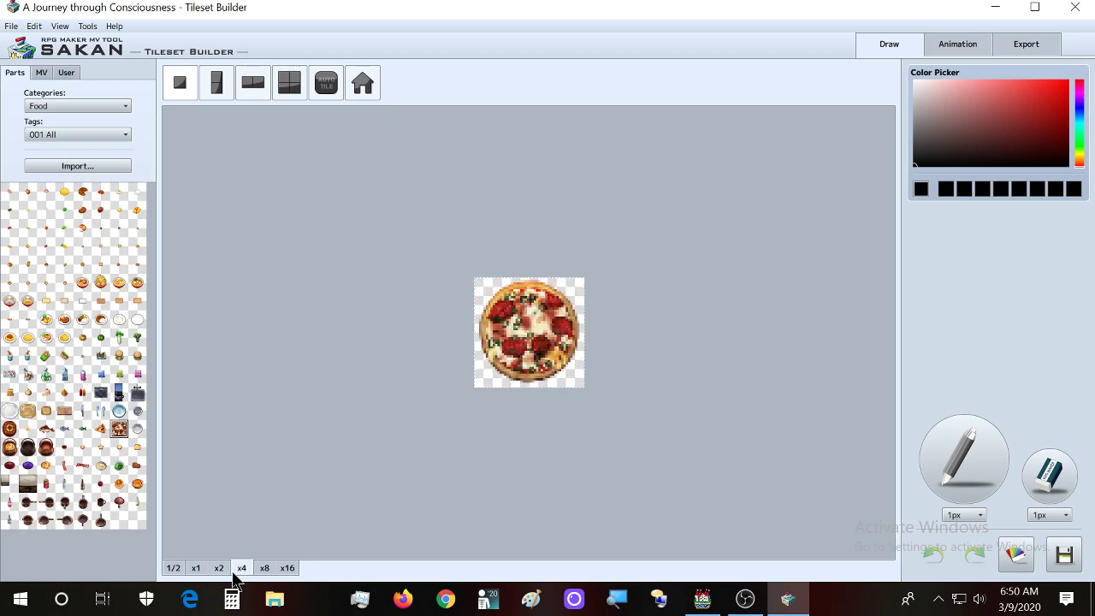
{"action": "left_click", "coordinate": [196, 570]}
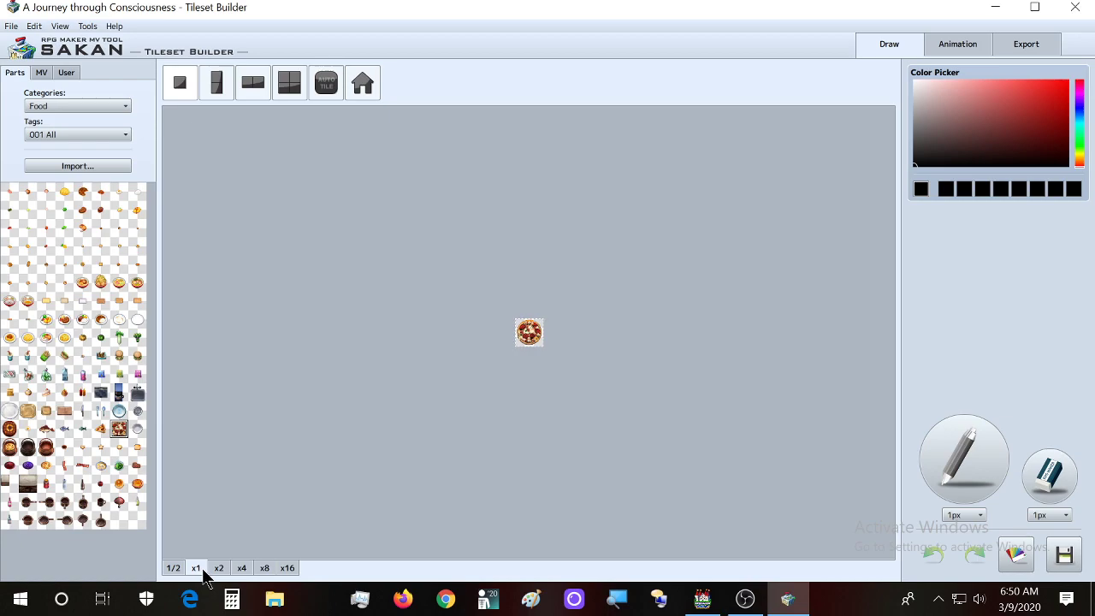
{"action": "left_click", "coordinate": [219, 570]}
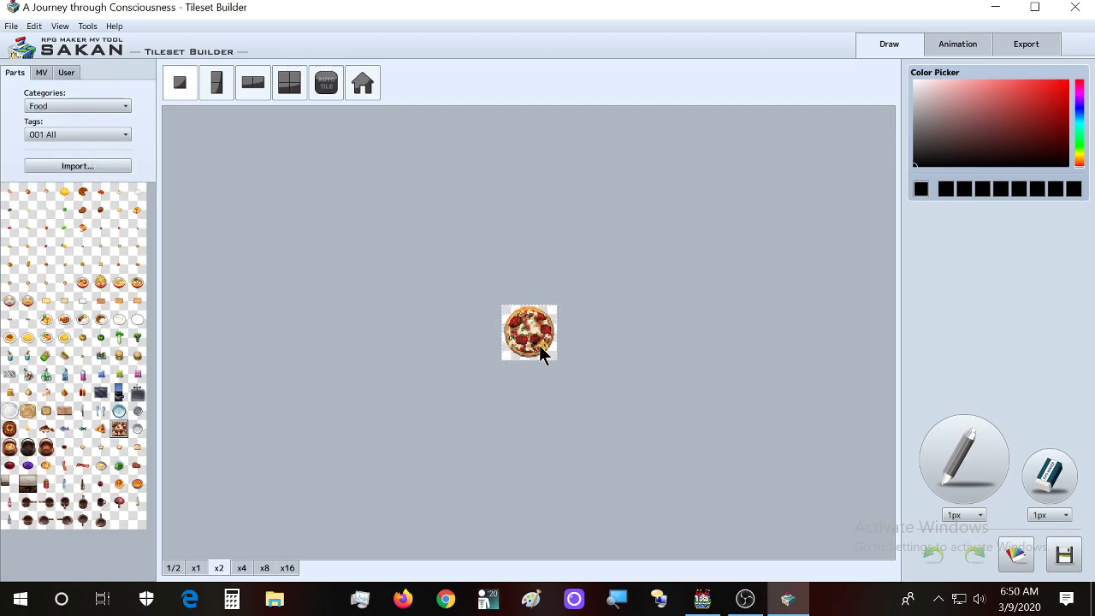
{"action": "left_click", "coordinate": [43, 72]}
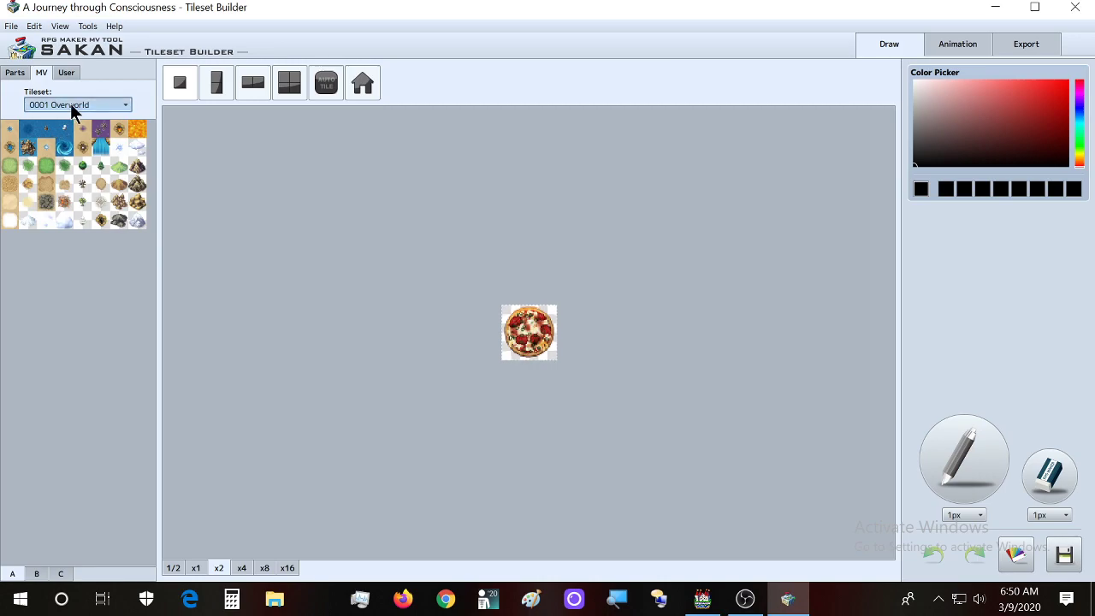
{"action": "left_click", "coordinate": [71, 105]}
{"action": "left_click", "coordinate": [13, 74]}
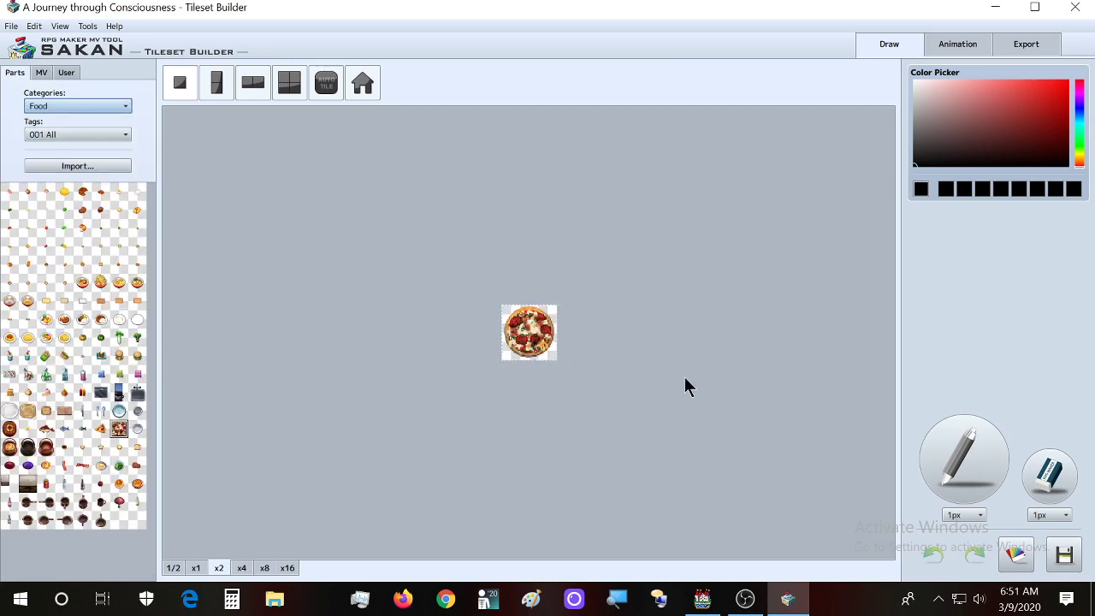
Step: Stamp the round blue bowl from the Food parts onto the empty tile, and undo the placement
{"action": "left_click", "coordinate": [958, 458]}
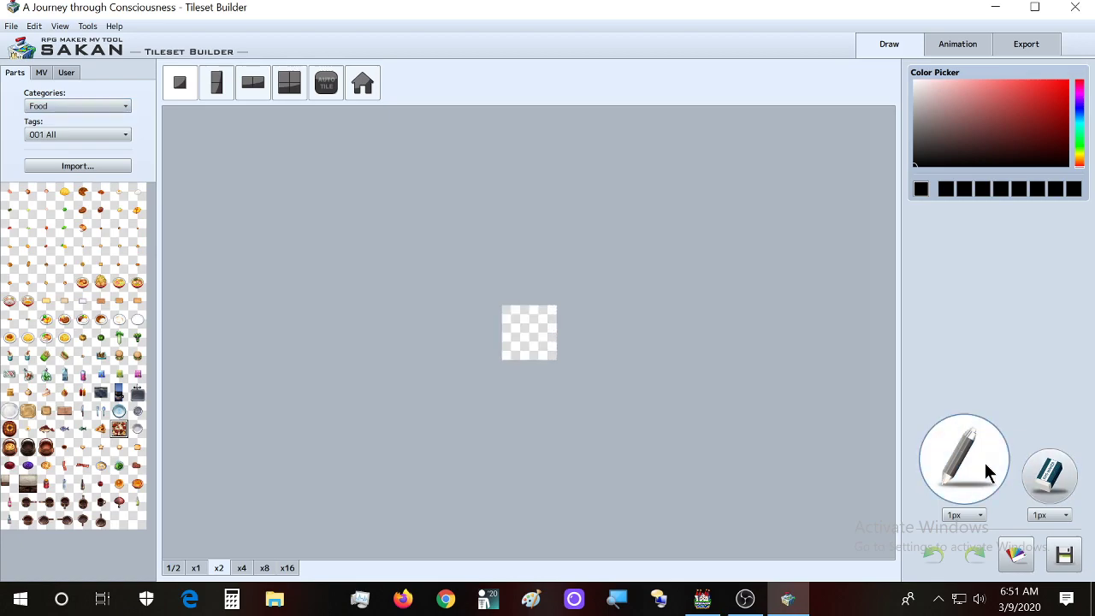
{"action": "left_click", "coordinate": [119, 411]}
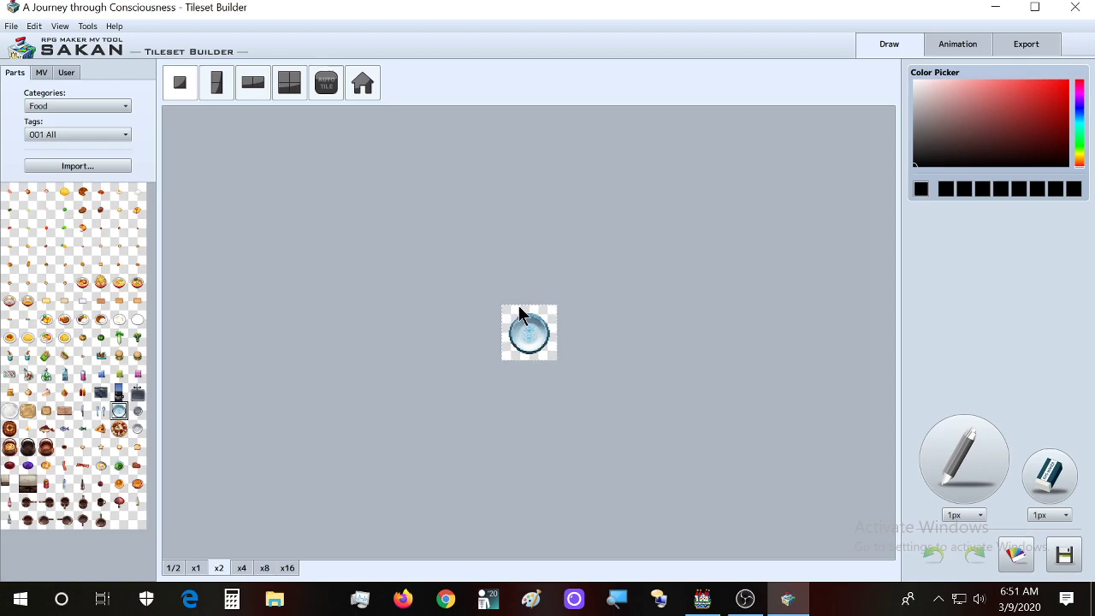
{"action": "left_click", "coordinate": [922, 447]}
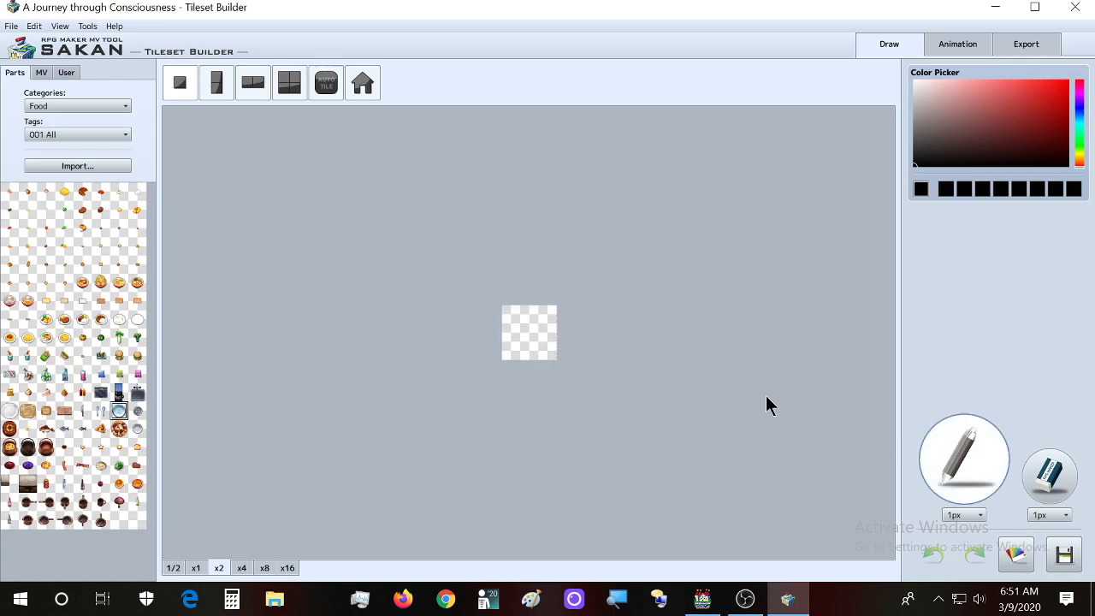
{"action": "left_click", "coordinate": [118, 412]}
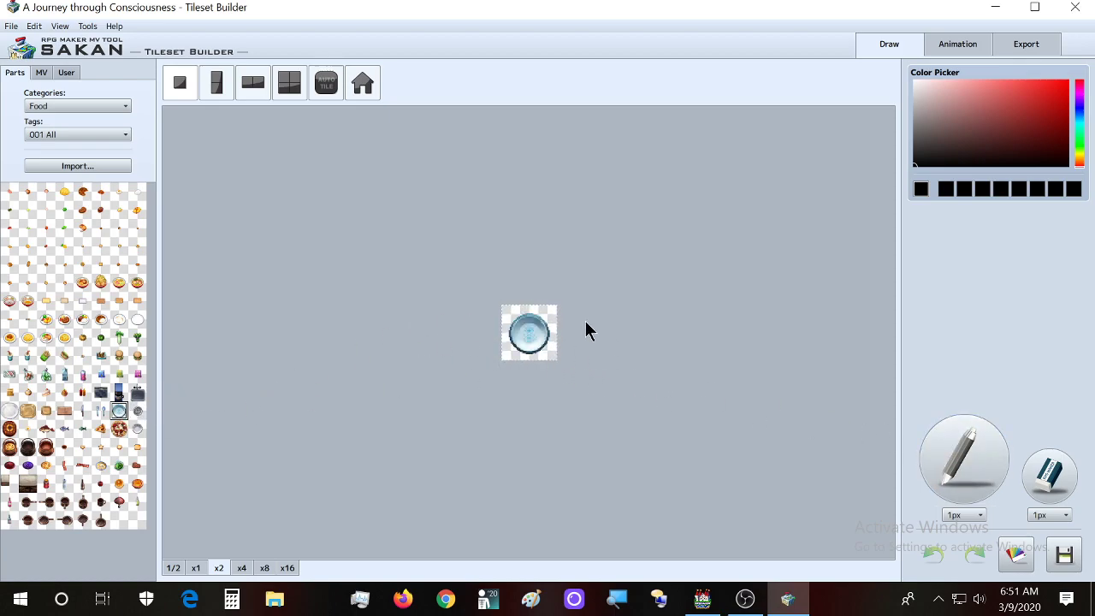
{"action": "left_click", "coordinate": [529, 345]}
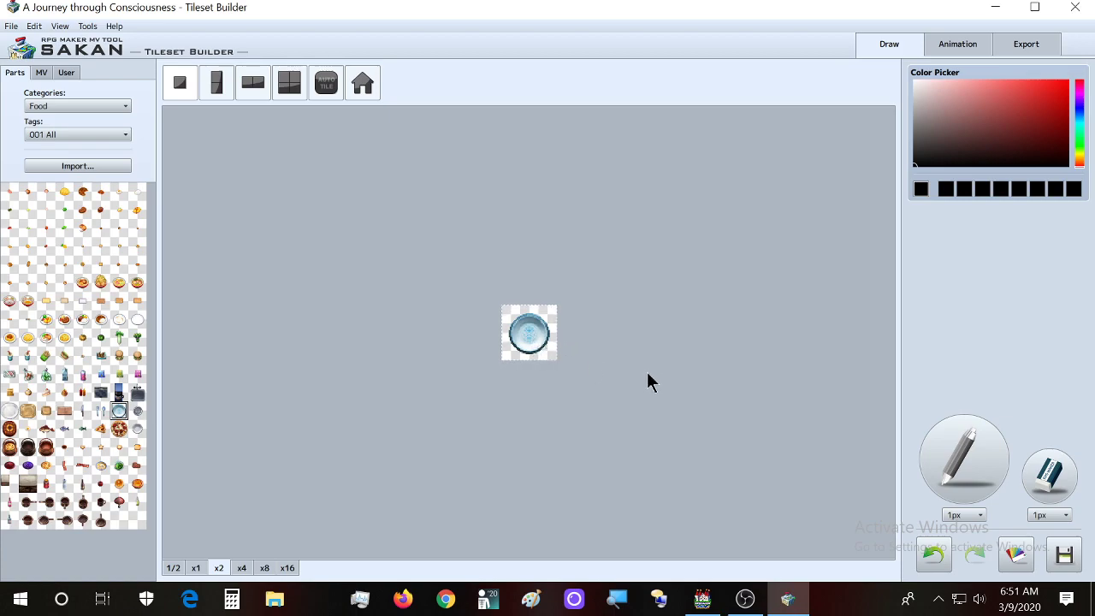
{"action": "left_click", "coordinate": [955, 461]}
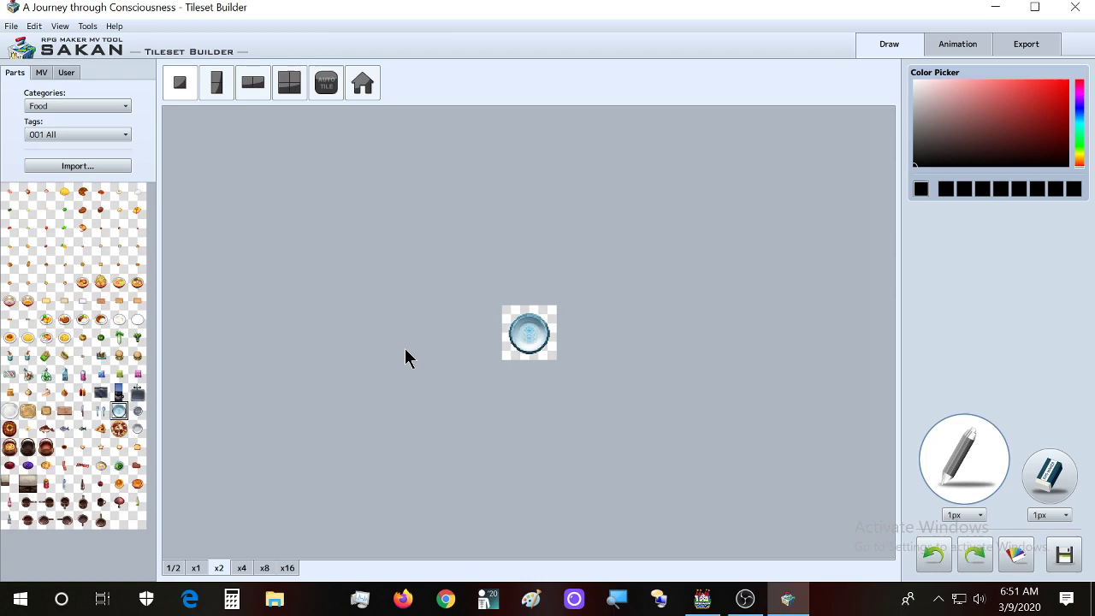
{"action": "key", "text": "ctrl+z"}
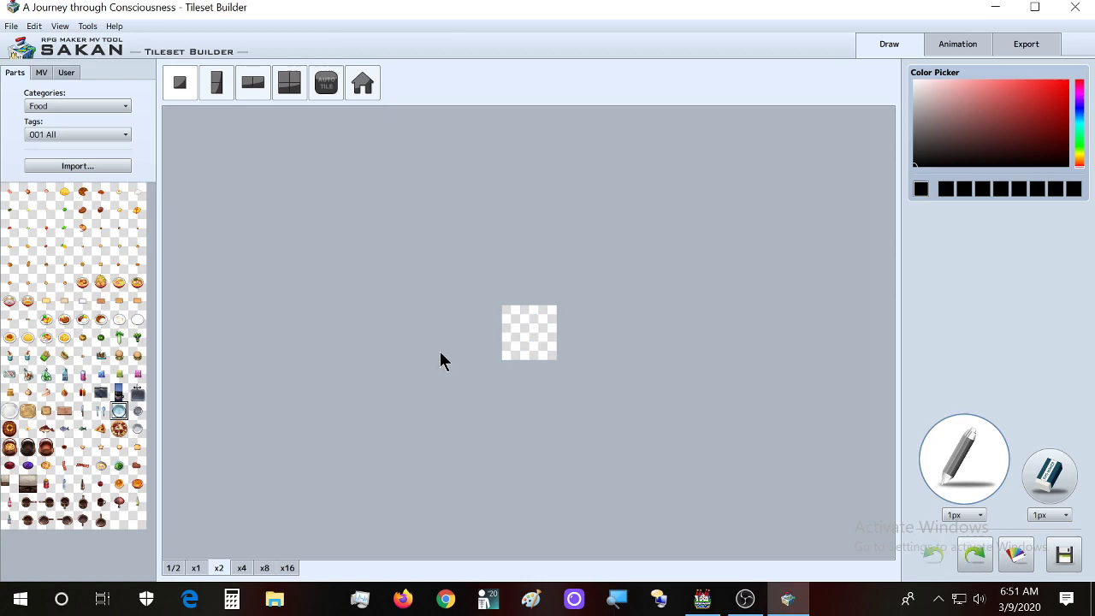
Step: At x8 magnification, place the whole pizza on the empty tile, shifted left so only its right half fits
{"action": "left_click", "coordinate": [264, 568]}
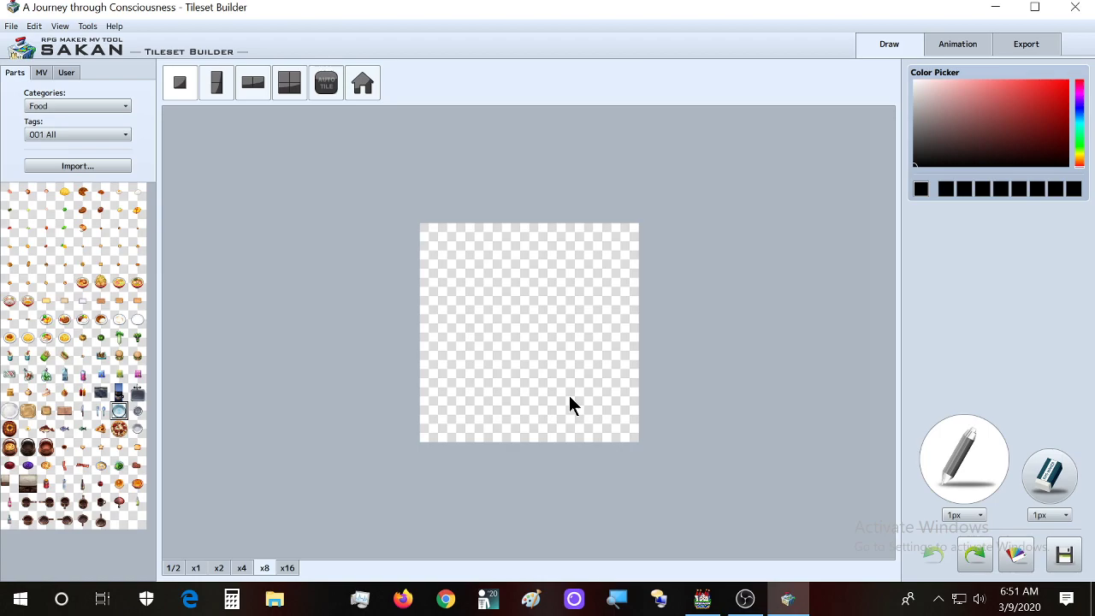
{"action": "left_click", "coordinate": [241, 568]}
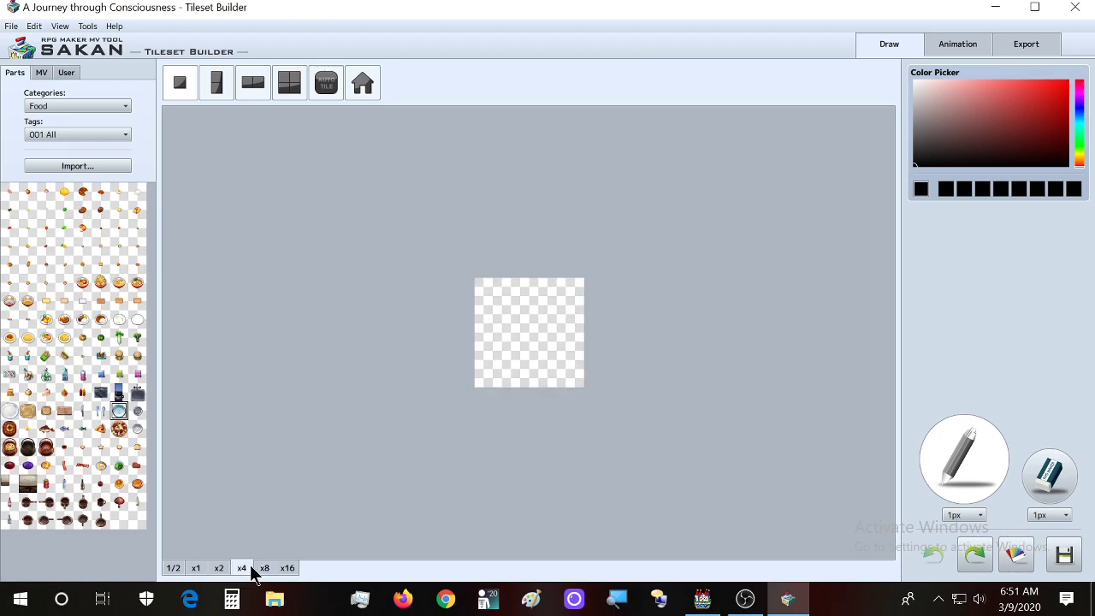
{"action": "left_click", "coordinate": [264, 568]}
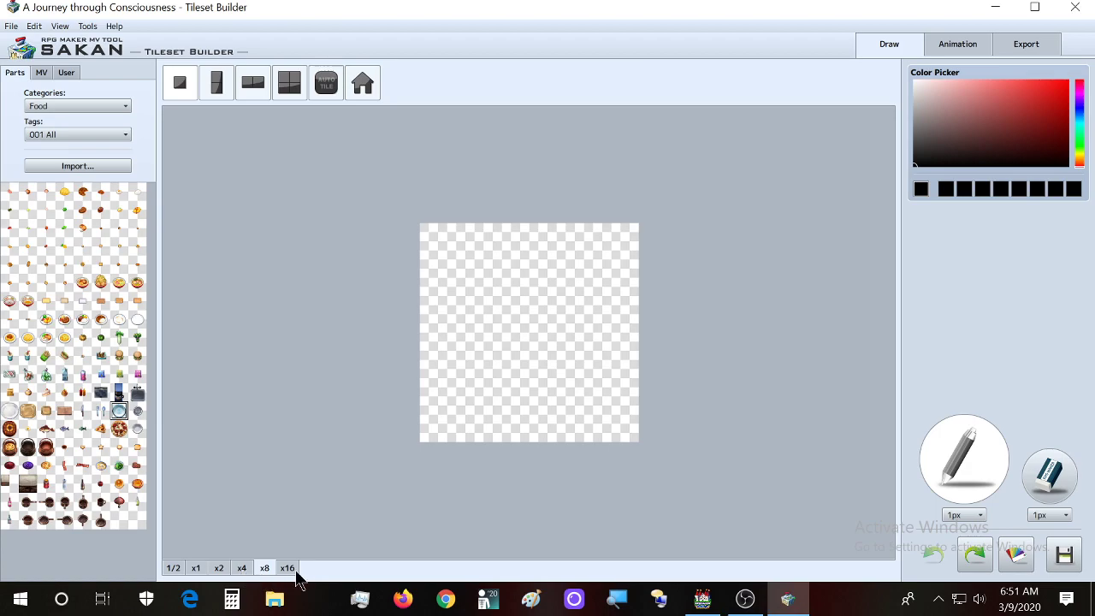
{"action": "left_click", "coordinate": [119, 430]}
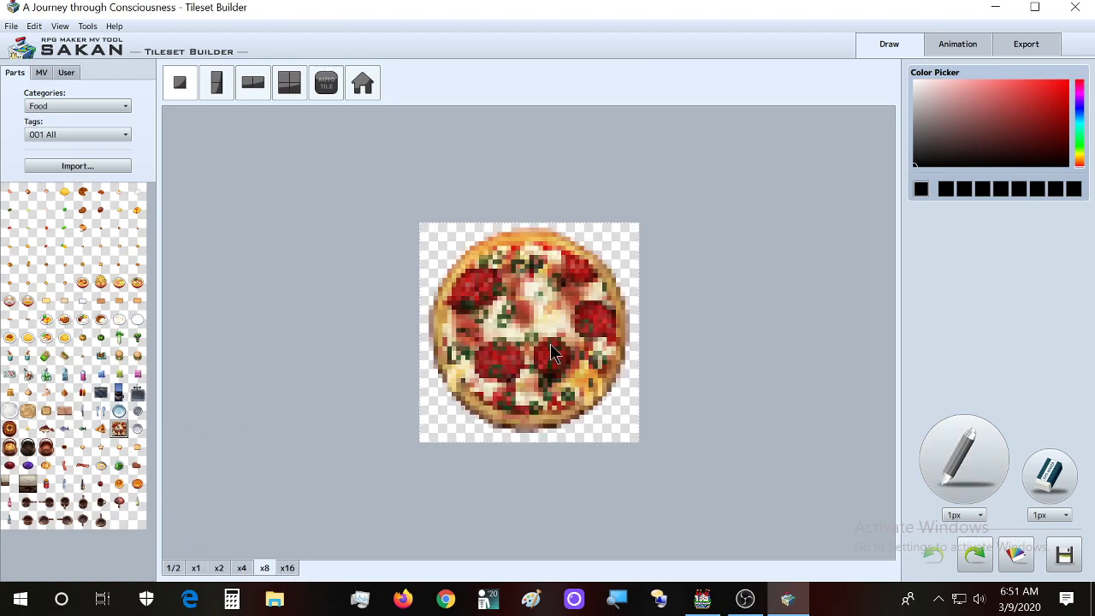
{"action": "left_click_drag", "start_coordinate": [551, 352], "coordinate": [442, 355]}
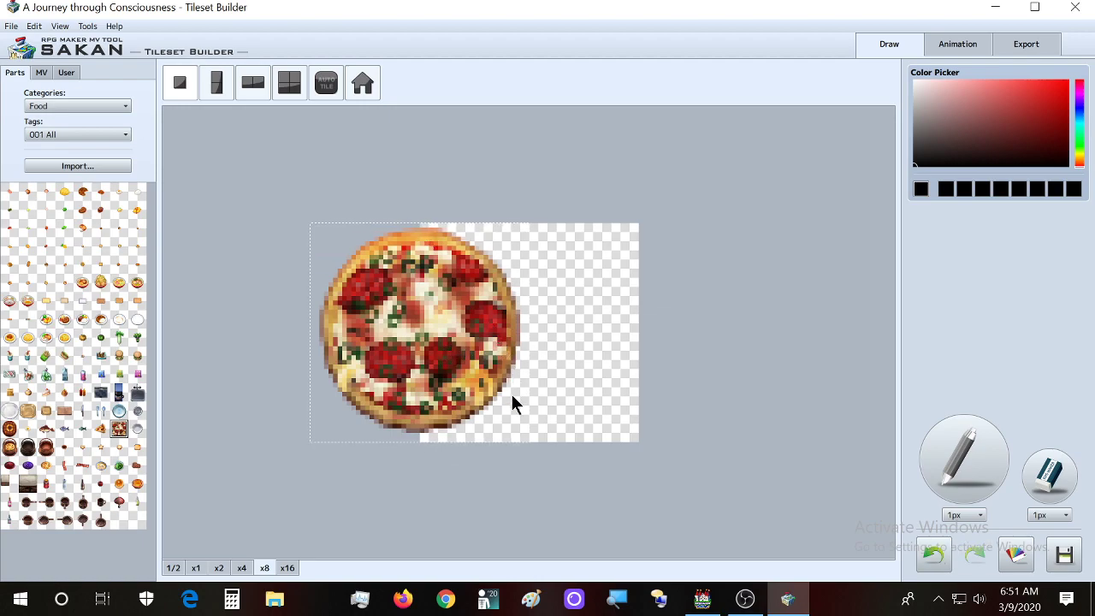
Step: Scribble black 1px pencil strokes on the empty area beside the half pizza, and undo both the scribble and the pizza
{"action": "left_click", "coordinate": [948, 475]}
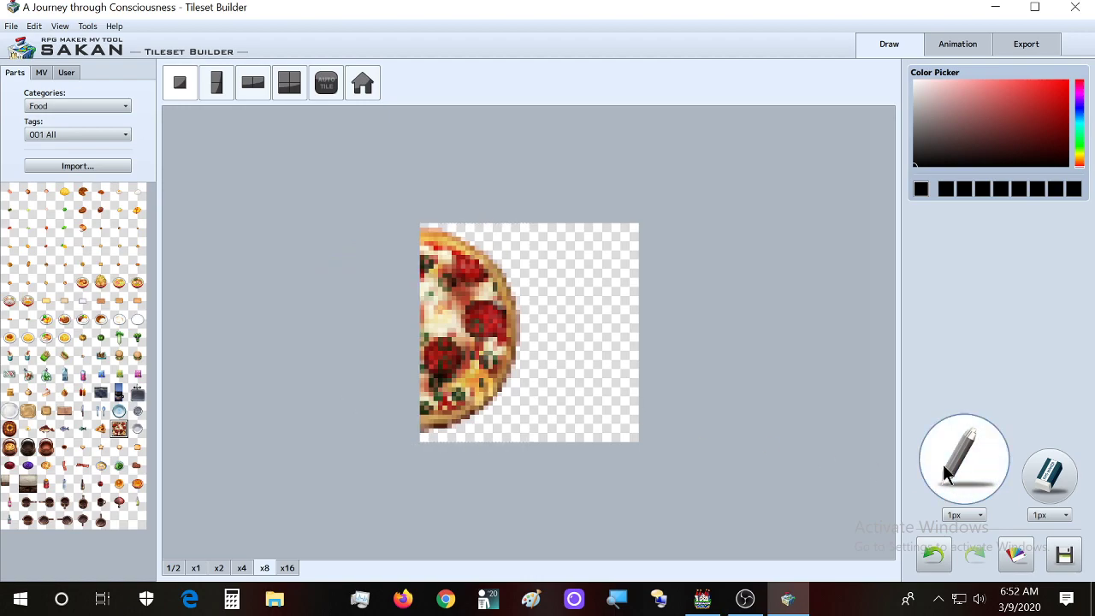
{"action": "mouse_move", "coordinate": [631, 271]}
{"action": "left_mouse_down"}
{"action": "mouse_move", "coordinate": [607, 312]}
{"action": "mouse_move", "coordinate": [617, 257]}
{"action": "mouse_move", "coordinate": [585, 312]}
{"action": "mouse_move", "coordinate": [583, 393]}
{"action": "left_mouse_up"}
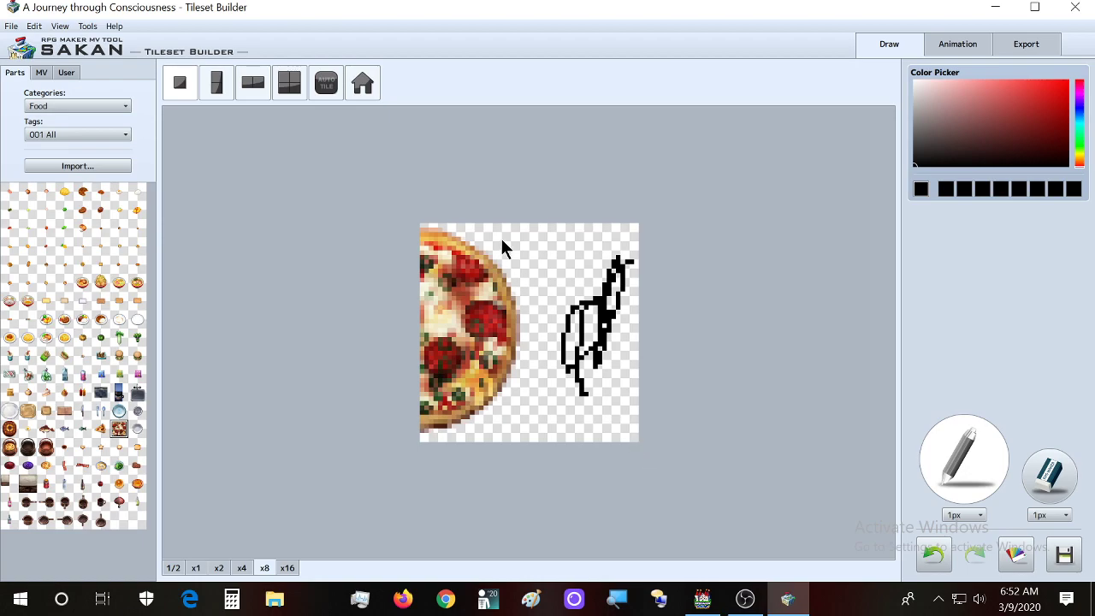
{"action": "key", "text": "ctrl+z"}
{"action": "key", "text": "ctrl+z"}
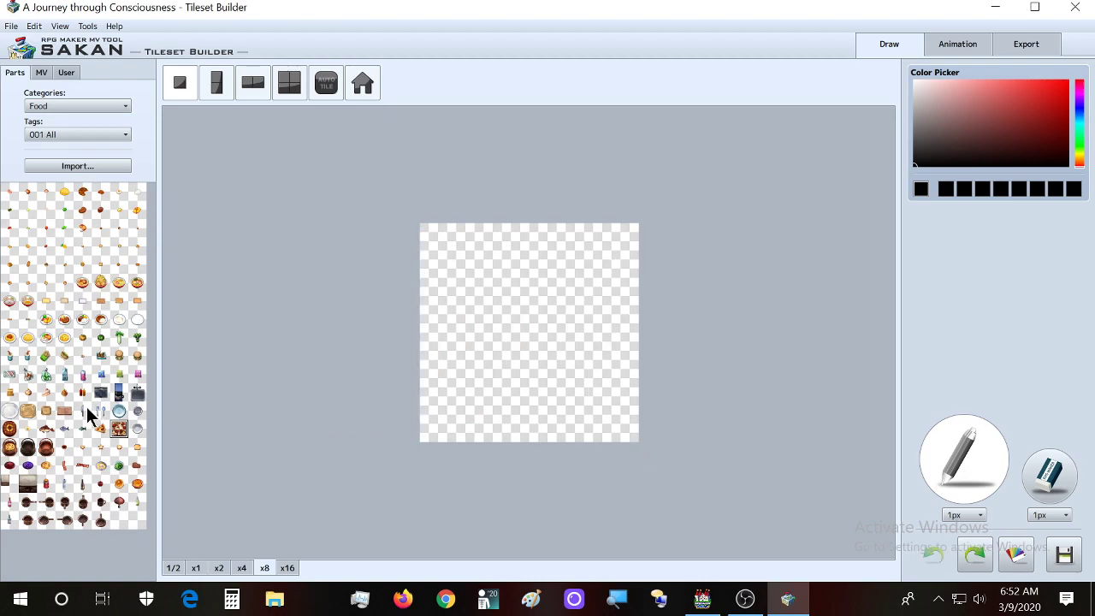
Step: Preview the golden platter and the whole pizza on the tile, dismissing each preview by switching to the Eraser
{"action": "left_click", "coordinate": [30, 409]}
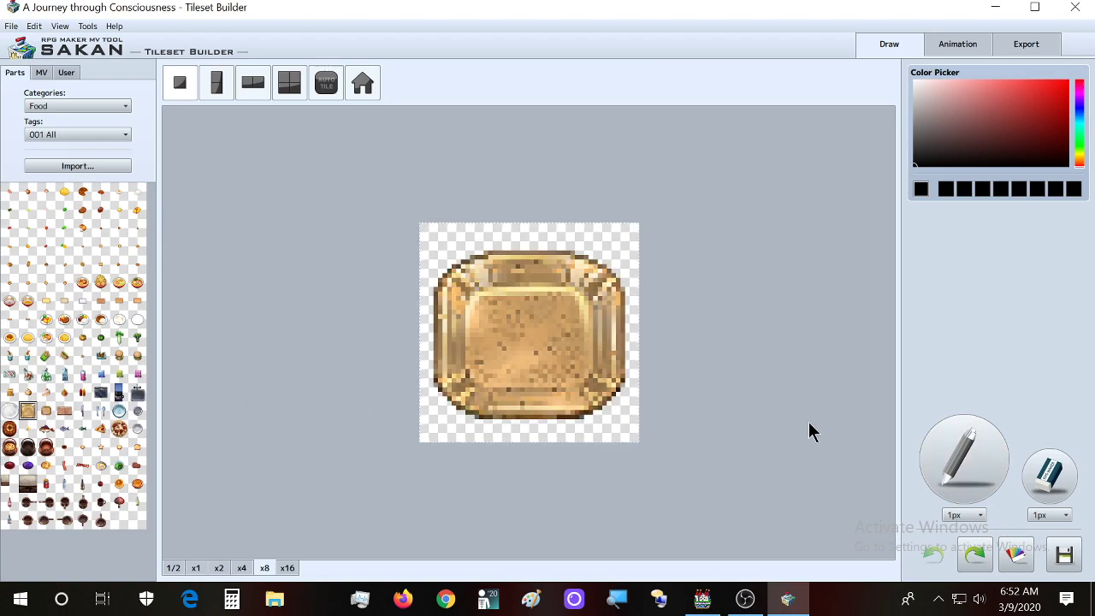
{"action": "left_click", "coordinate": [1051, 472]}
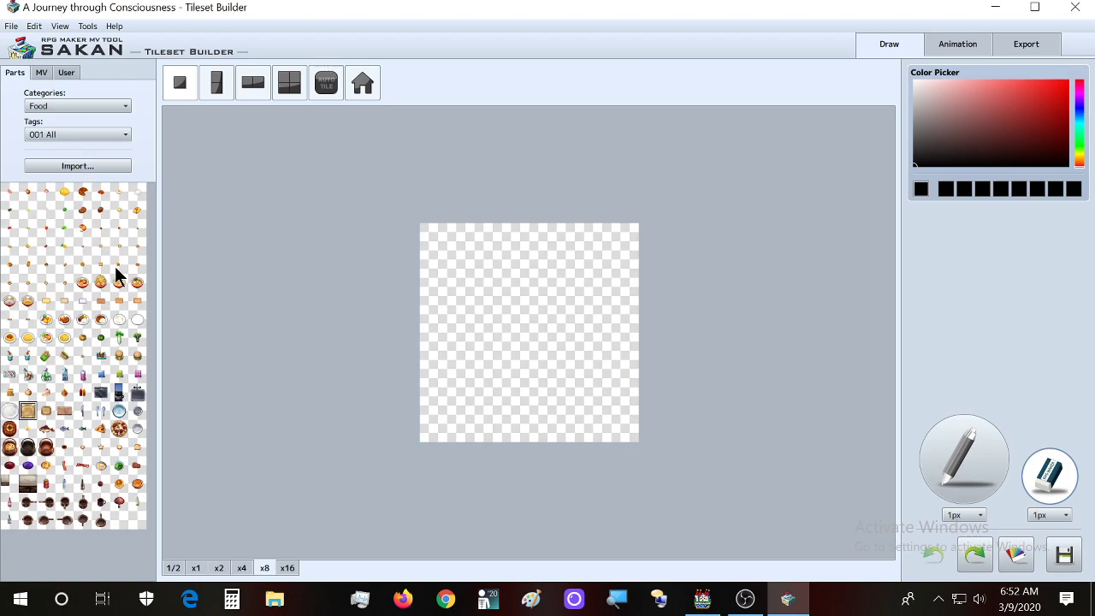
{"action": "left_click", "coordinate": [119, 429]}
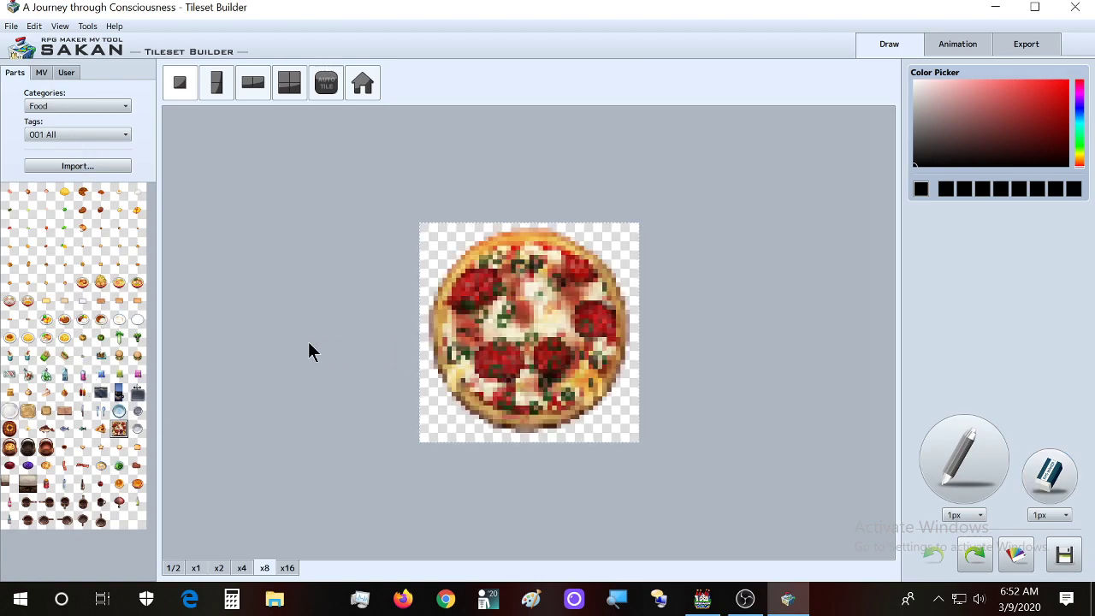
{"action": "left_click", "coordinate": [1045, 481]}
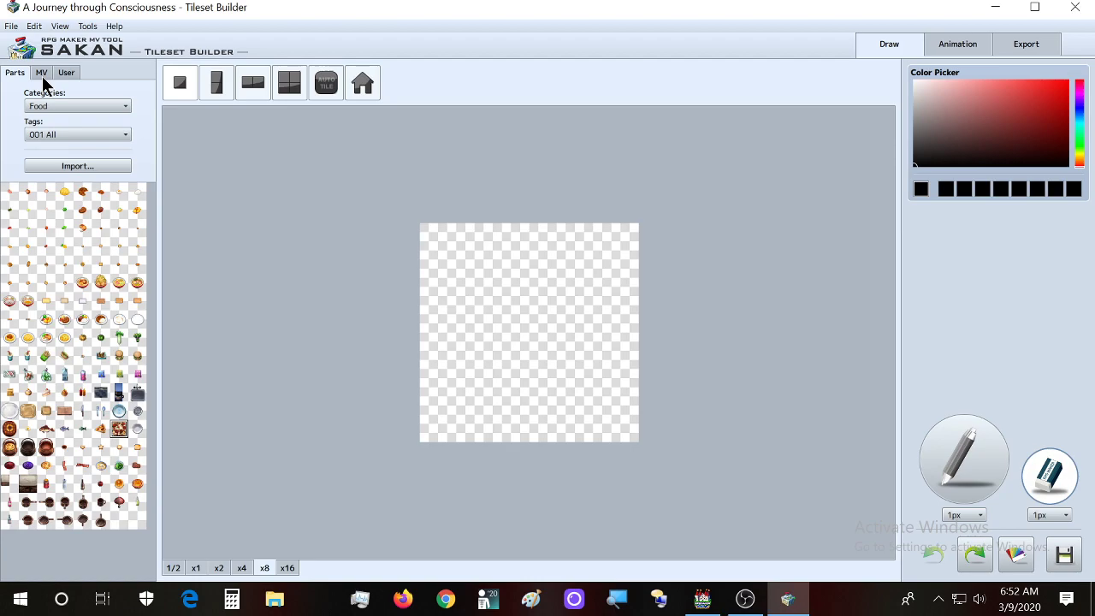
Step: List the project's MV tilesets, and switch to RPG Maker MV to show the Tilesets section of its database
{"action": "left_click", "coordinate": [42, 74]}
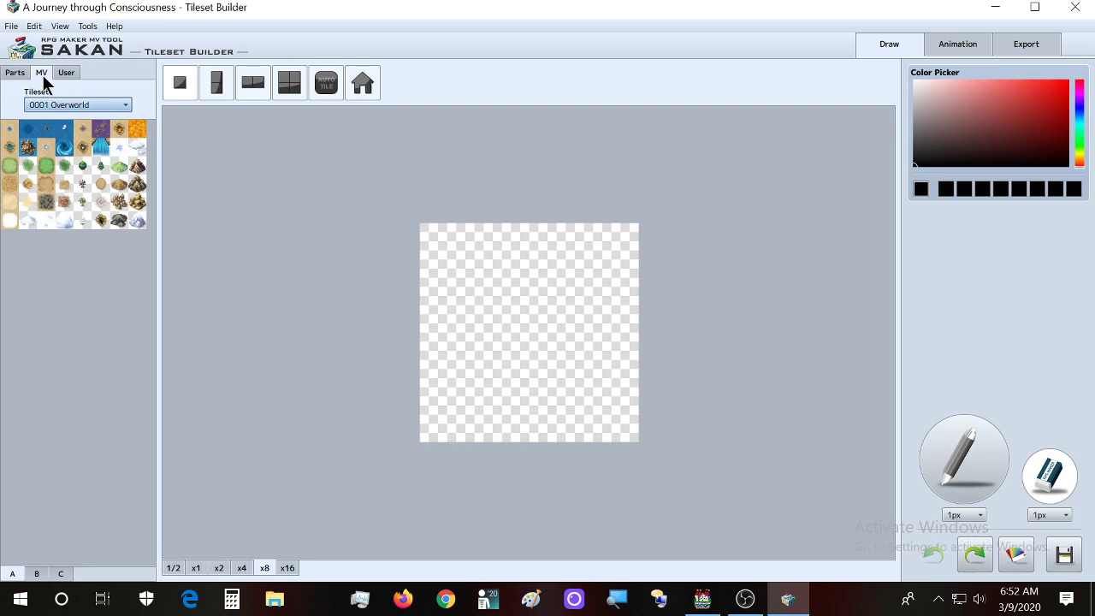
{"action": "left_click", "coordinate": [94, 101]}
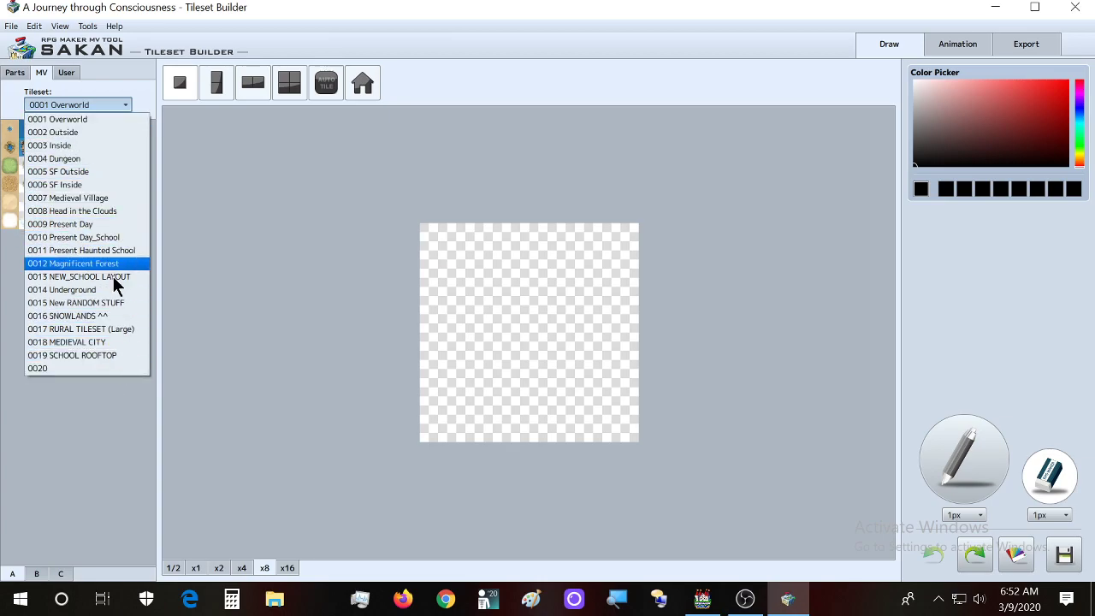
{"action": "left_click", "coordinate": [702, 599]}
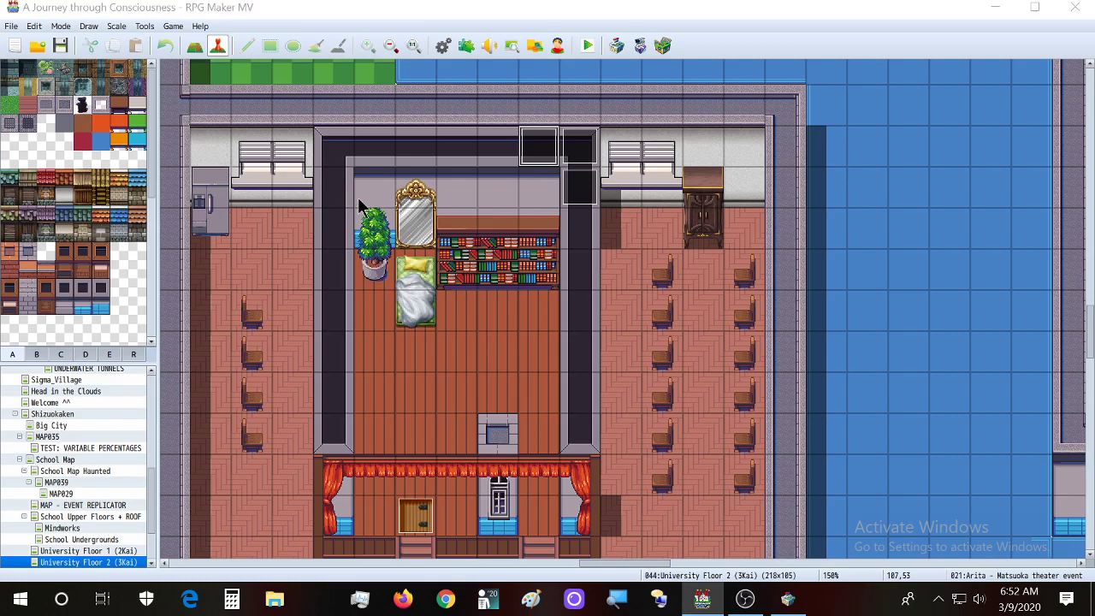
{"action": "key", "text": "F9"}
{"action": "left_click_drag", "start_coordinate": [742, 94], "coordinate": [758, 114]}
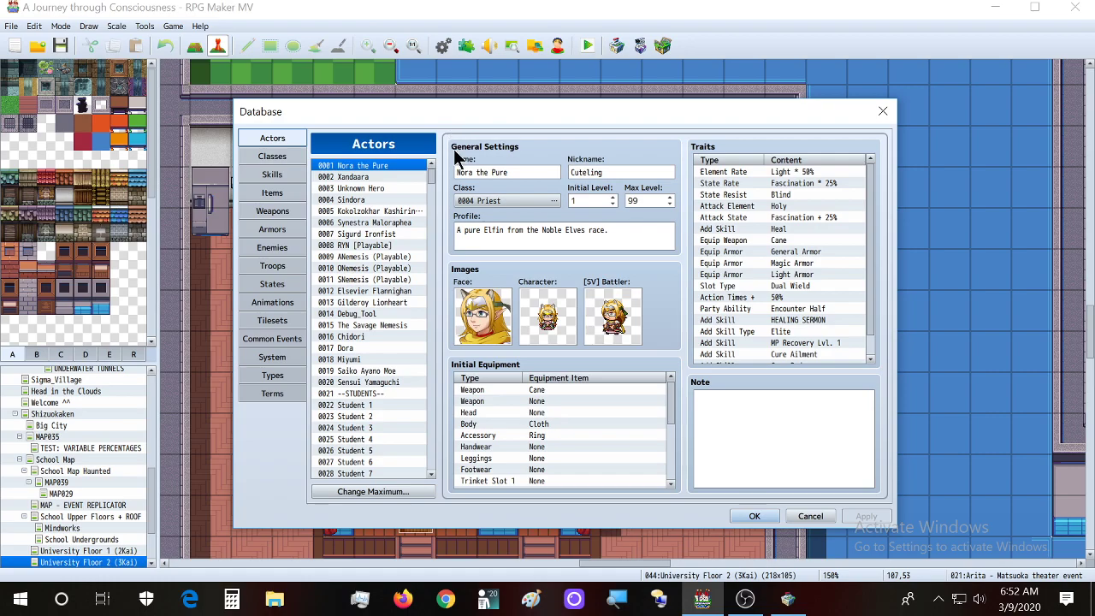
{"action": "left_click_drag", "start_coordinate": [584, 100], "coordinate": [554, 72]}
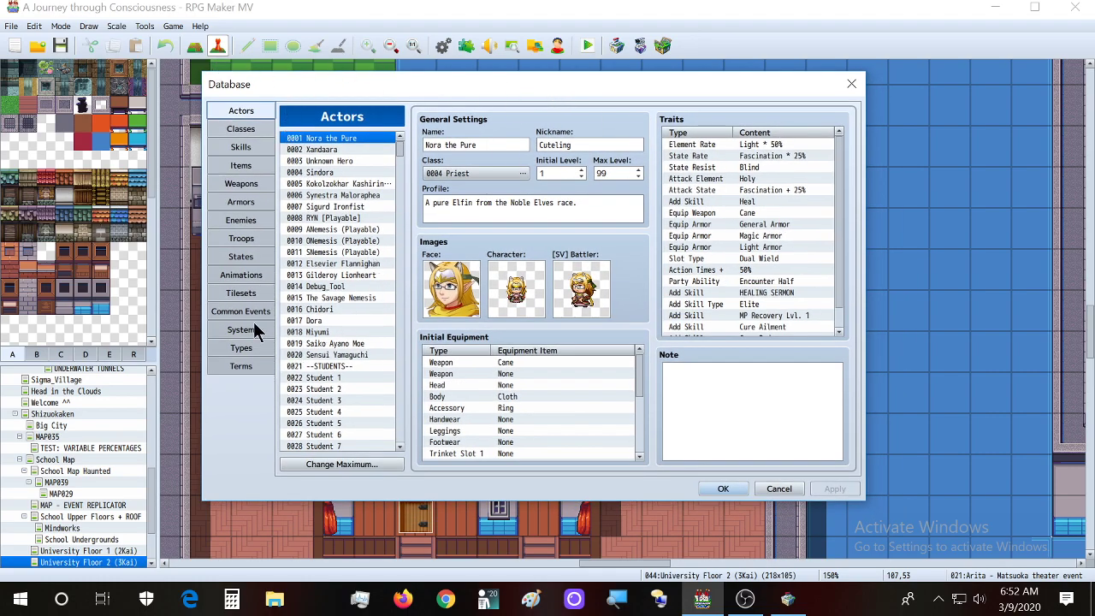
{"action": "left_click", "coordinate": [256, 293]}
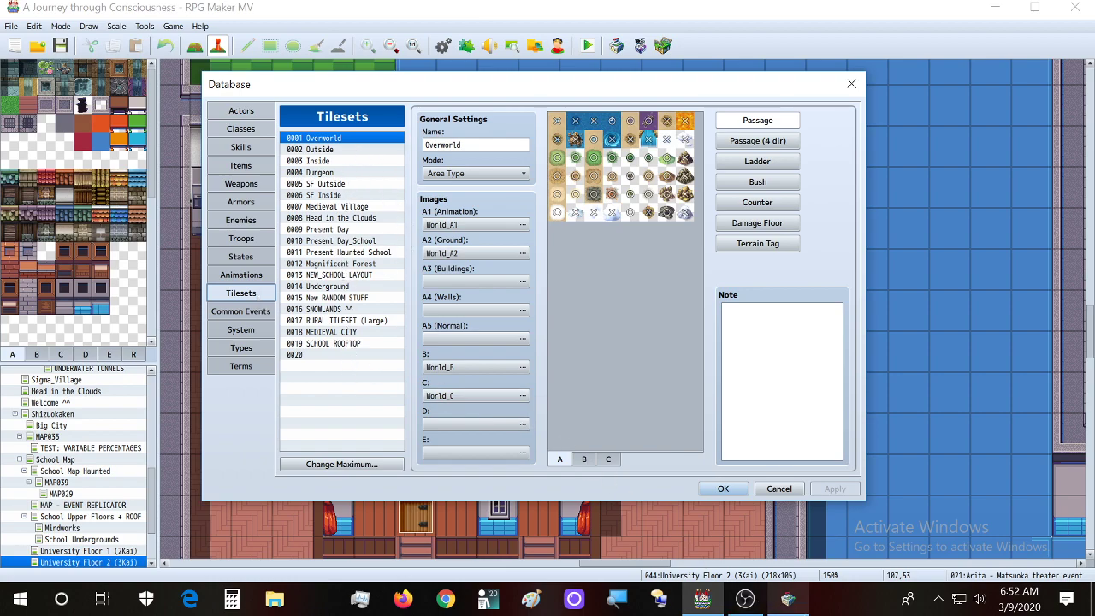
Step: Switch back to the Tileset Builder and check its MV tileset list against the project's database
{"action": "left_click", "coordinate": [788, 599]}
{"action": "left_click", "coordinate": [95, 106]}
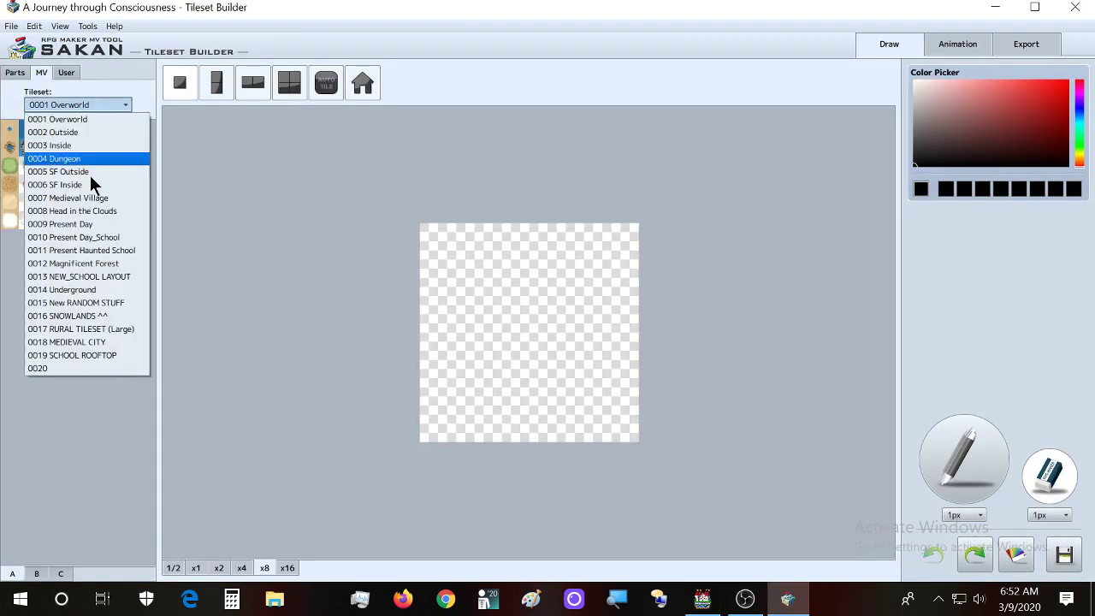
{"action": "left_click", "coordinate": [106, 419]}
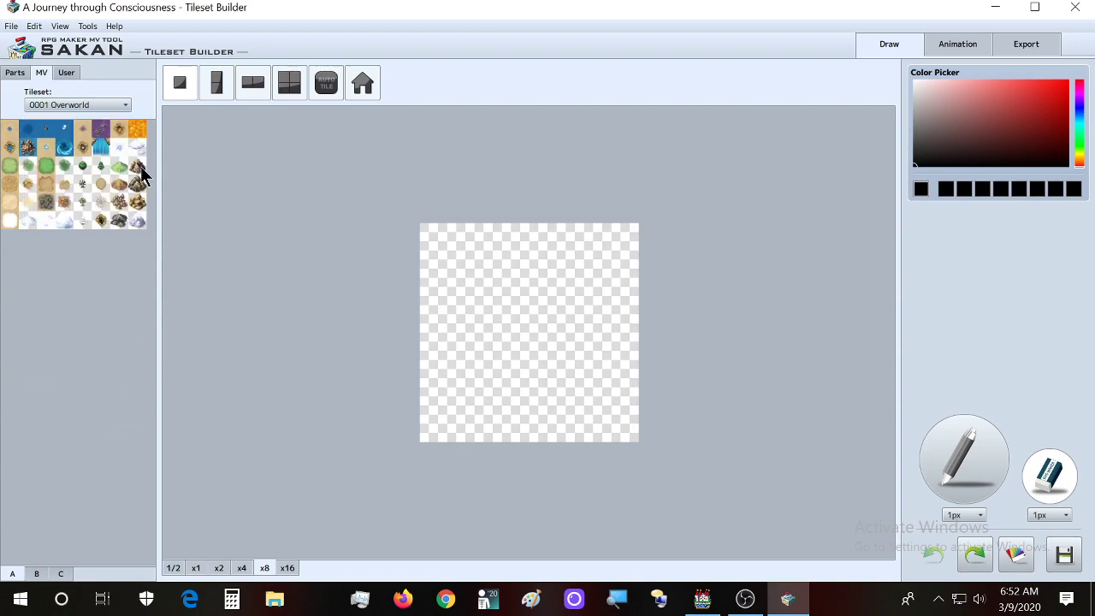
{"action": "left_click", "coordinate": [119, 104]}
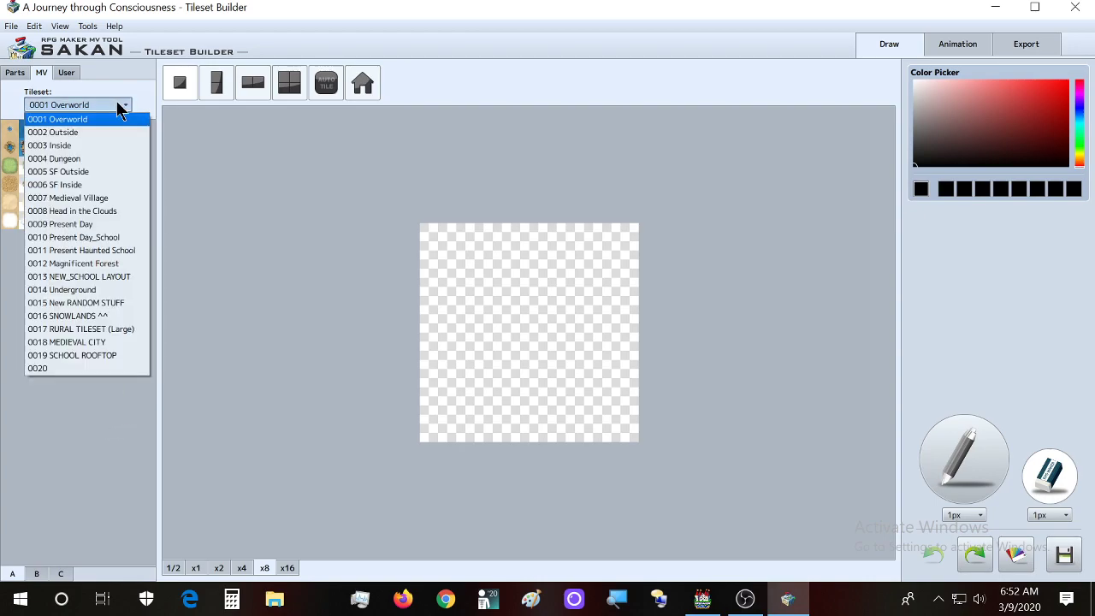
{"action": "left_click", "coordinate": [270, 8]}
Step: Switch to RPG Maker MV and name the empty tileset 0020 "Sci-fi New (Temporary)"
{"action": "left_click", "coordinate": [701, 599]}
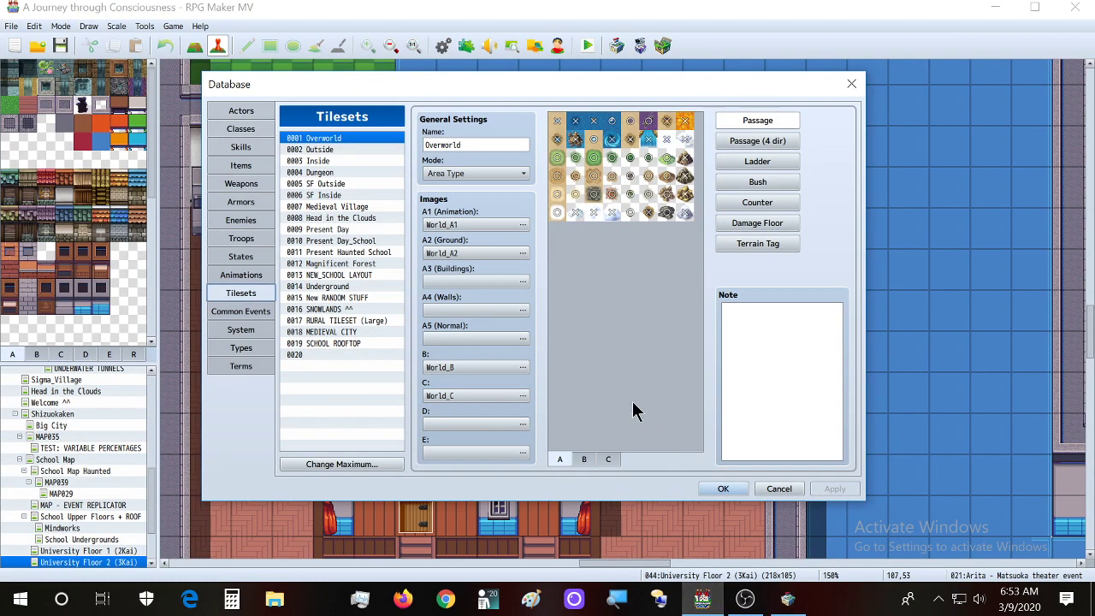
{"action": "left_click", "coordinate": [361, 358]}
{"action": "left_click", "coordinate": [465, 146]}
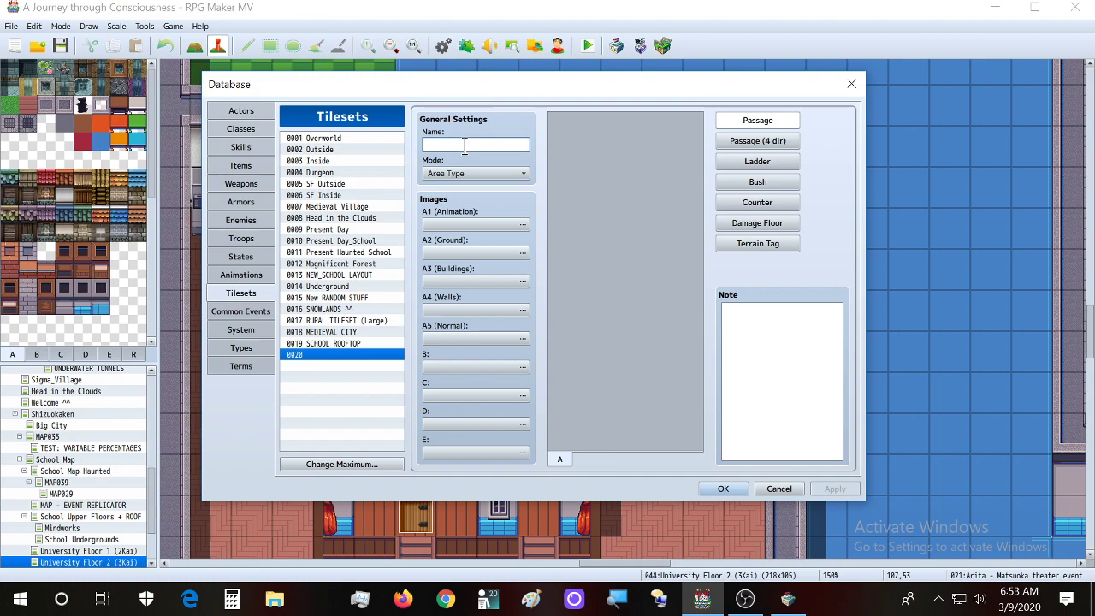
{"action": "type", "text": "Sci-fi New"}
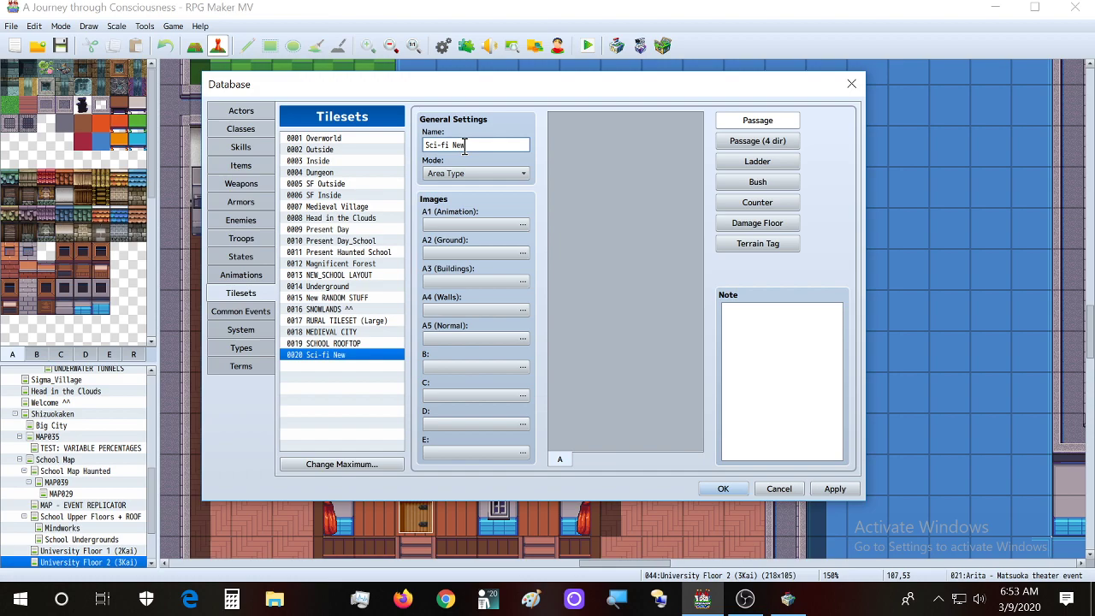
{"action": "type", "text": " (Temporary)"}
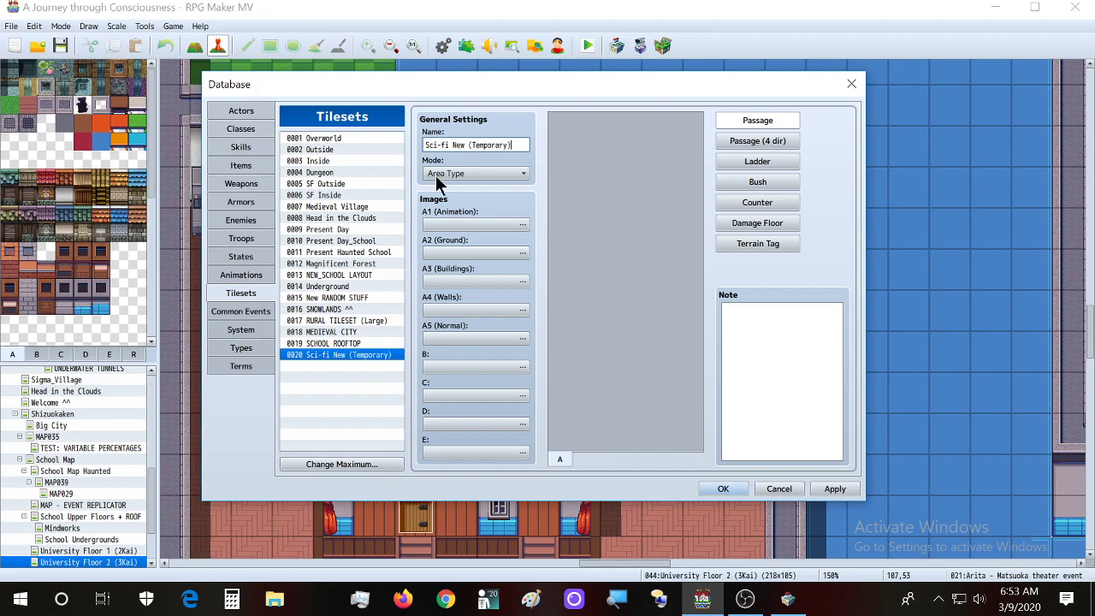
{"action": "left_click", "coordinate": [331, 359]}
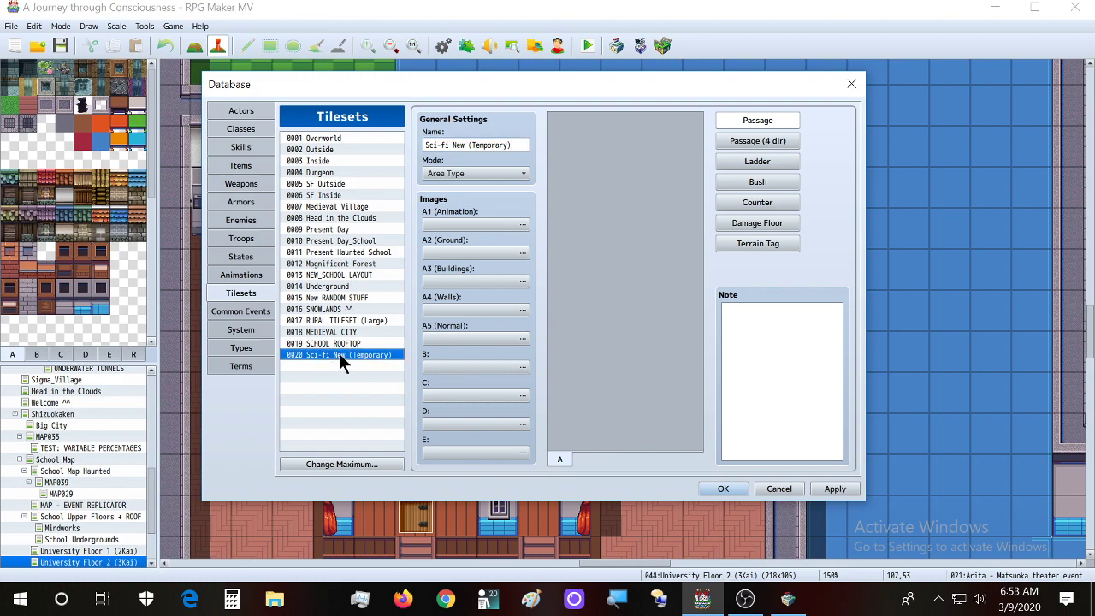
Step: Browse the images available for the new tileset's B slot, previewing cloud_tileA1_3 and City_TileE-2 without assigning one
{"action": "left_click", "coordinate": [469, 367]}
{"action": "left_click", "coordinate": [725, 157]}
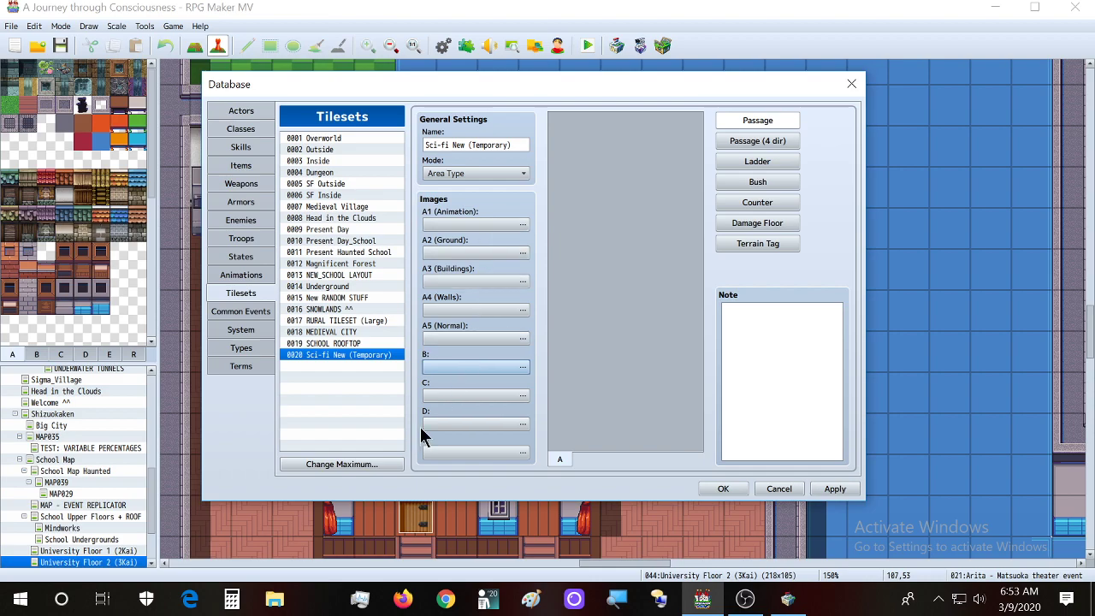
{"action": "left_click", "coordinate": [453, 367]}
{"action": "left_click", "coordinate": [355, 319]}
{"action": "scroll", "coordinate": [363, 333], "scroll_direction": "down", "scroll_amount": 5}
{"action": "left_click", "coordinate": [372, 353]}
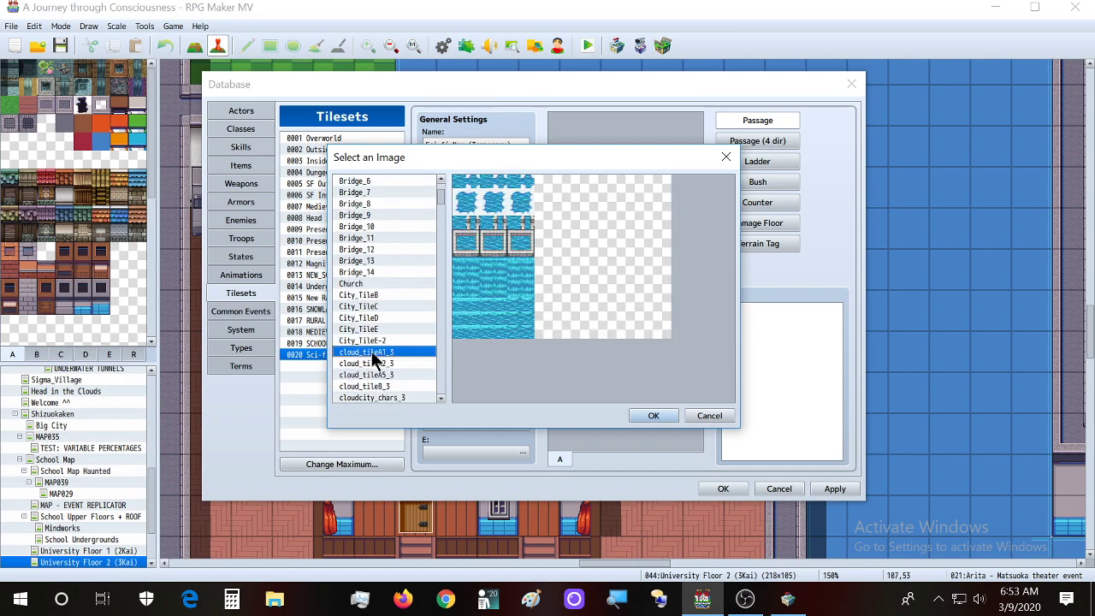
{"action": "scroll", "coordinate": [390, 358], "scroll_direction": "down", "scroll_amount": 2}
{"action": "scroll", "coordinate": [399, 354], "scroll_direction": "down", "scroll_amount": 1}
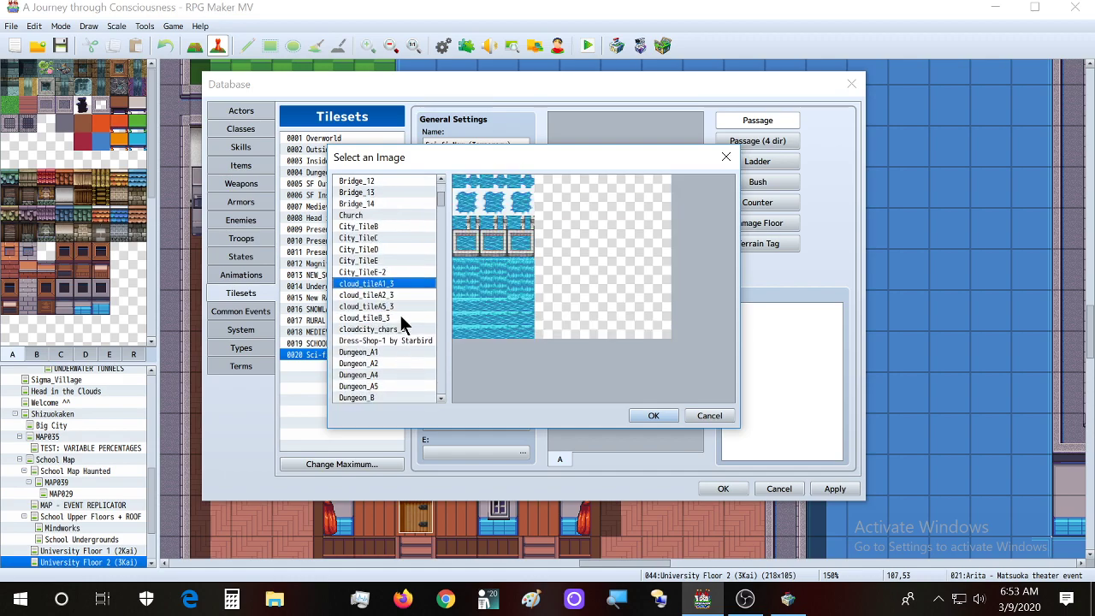
{"action": "left_click", "coordinate": [395, 271]}
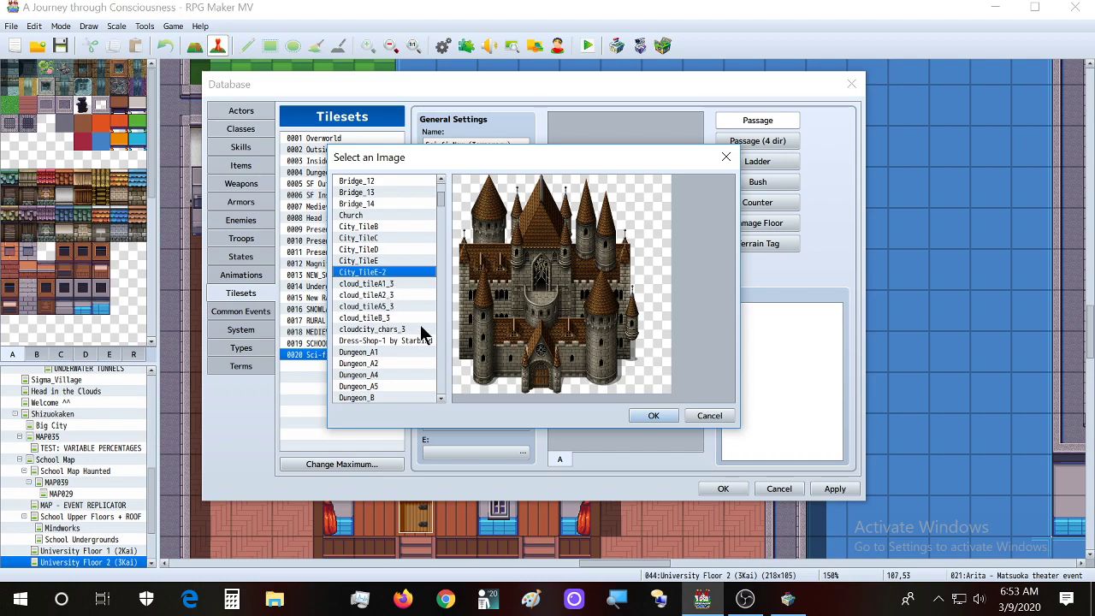
{"action": "left_click", "coordinate": [710, 416]}
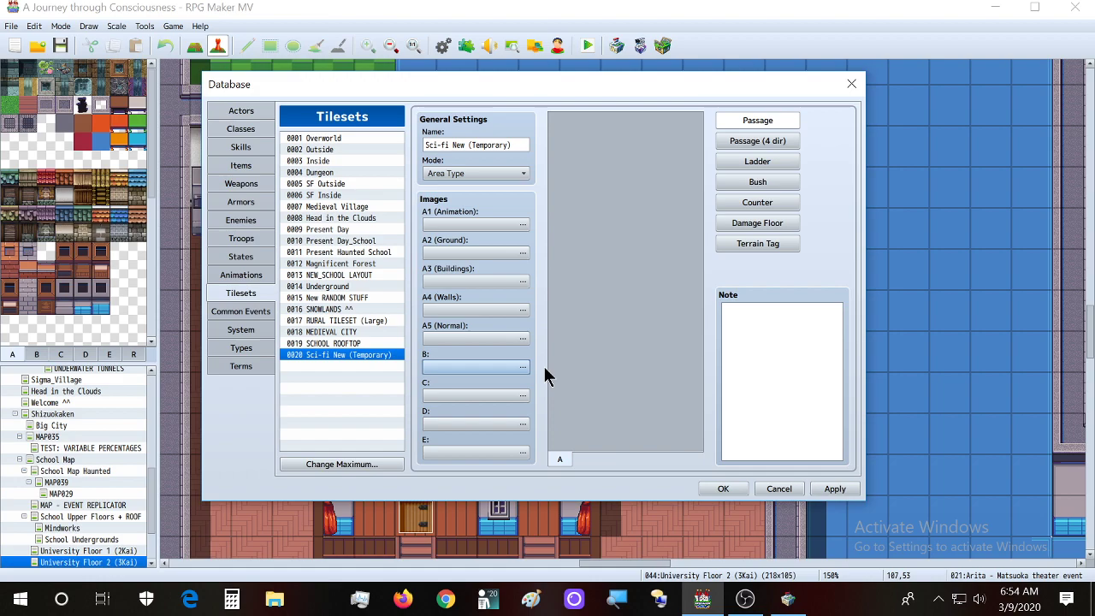
Step: Assign the Starbird_Space-Station-B image to the B slot of the Sci-fi New (Temporary) tileset
{"action": "double_click", "coordinate": [500, 368]}
{"action": "left_click", "coordinate": [384, 341]}
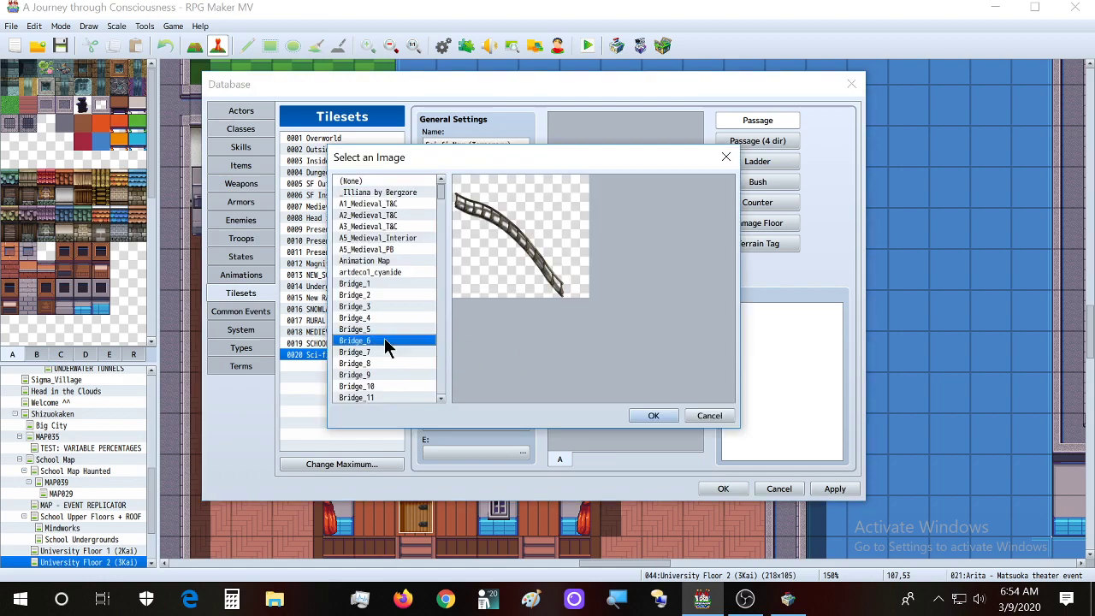
{"action": "key", "text": "s"}
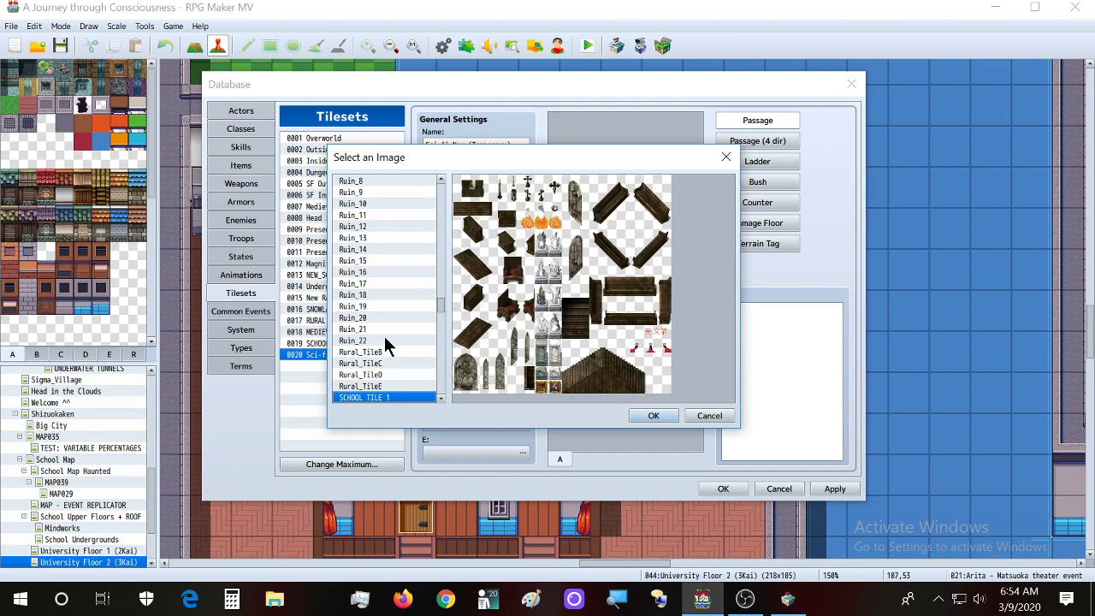
{"action": "scroll", "coordinate": [384, 337], "scroll_direction": "down", "scroll_amount": 8}
{"action": "scroll", "coordinate": [389, 342], "scroll_direction": "down", "scroll_amount": 12}
{"action": "scroll", "coordinate": [392, 344], "scroll_direction": "down", "scroll_amount": 3}
{"action": "scroll", "coordinate": [398, 332], "scroll_direction": "down", "scroll_amount": 1}
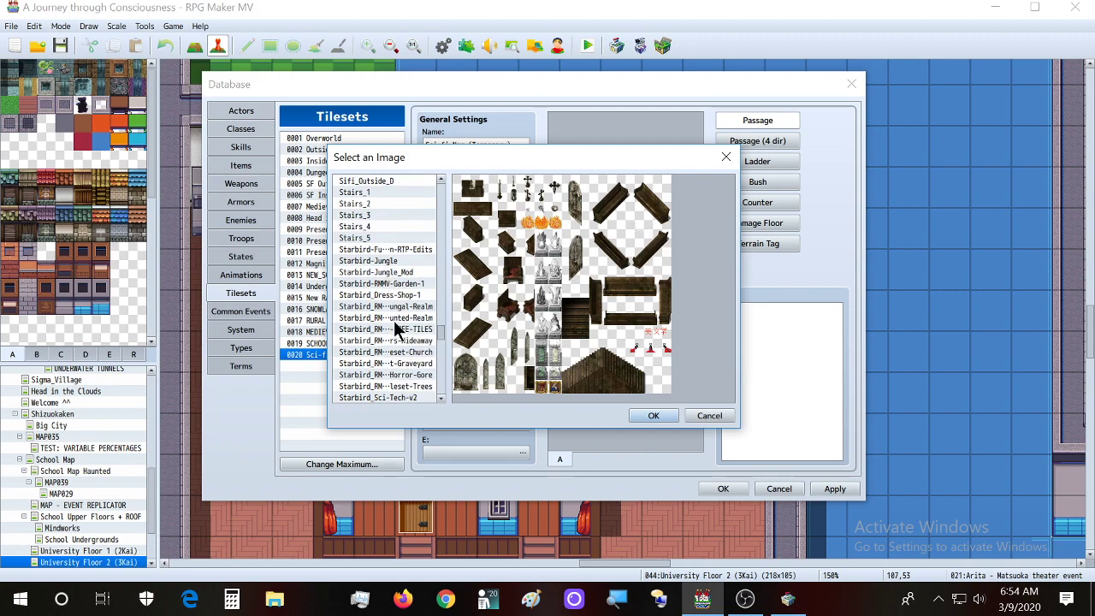
{"action": "scroll", "coordinate": [396, 303], "scroll_direction": "down", "scroll_amount": 4}
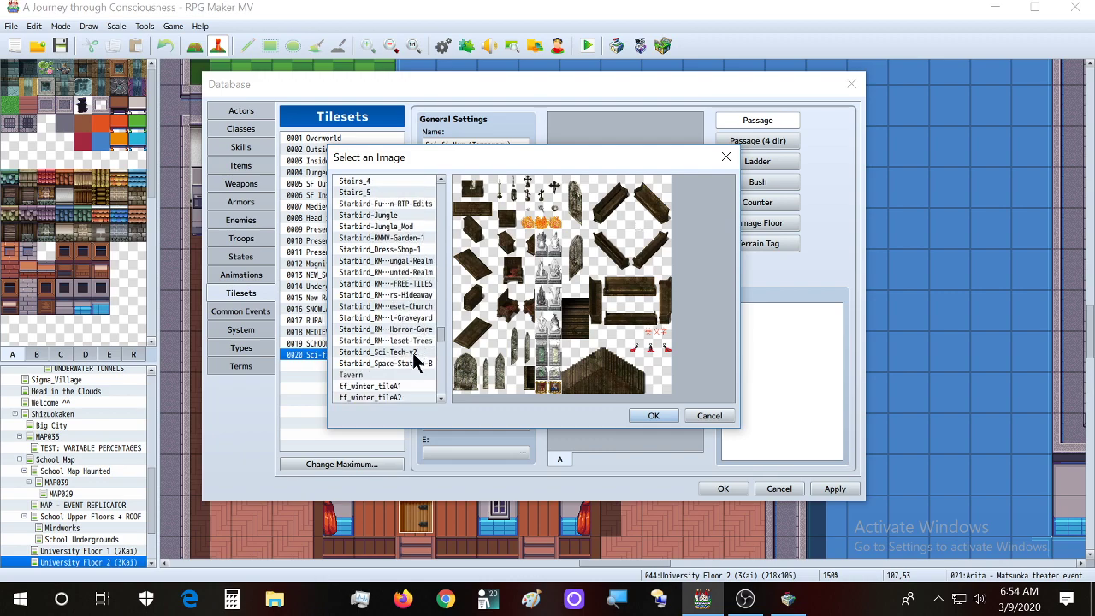
{"action": "left_click", "coordinate": [413, 365]}
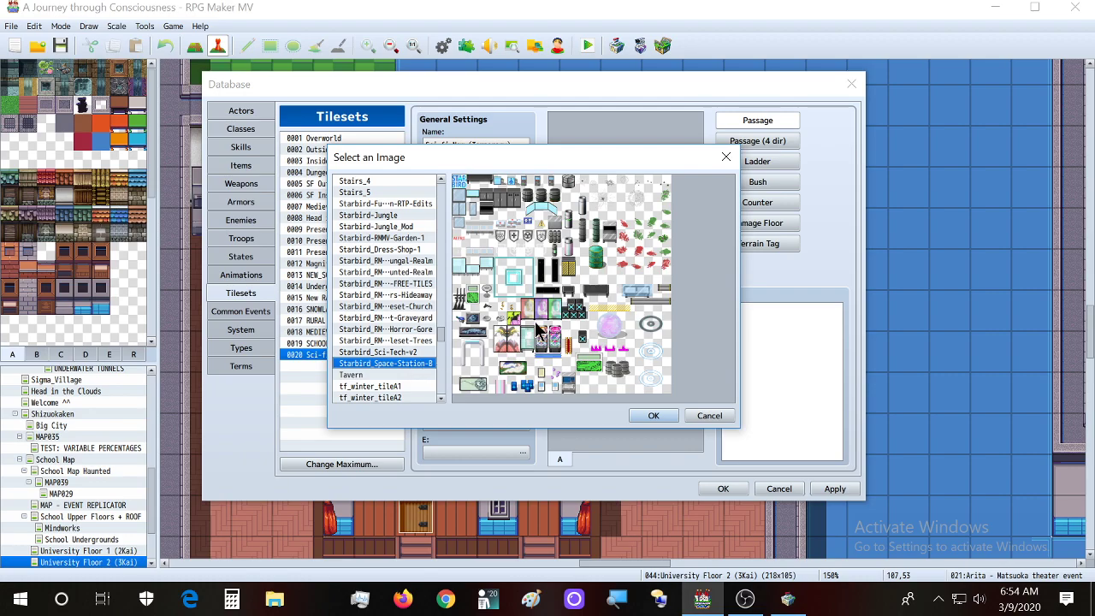
{"action": "left_click", "coordinate": [648, 415]}
Step: Assign the Starbird_Sci-Tech-v2 image to the tileset's C slot, and apply the database changes
{"action": "left_click", "coordinate": [442, 397]}
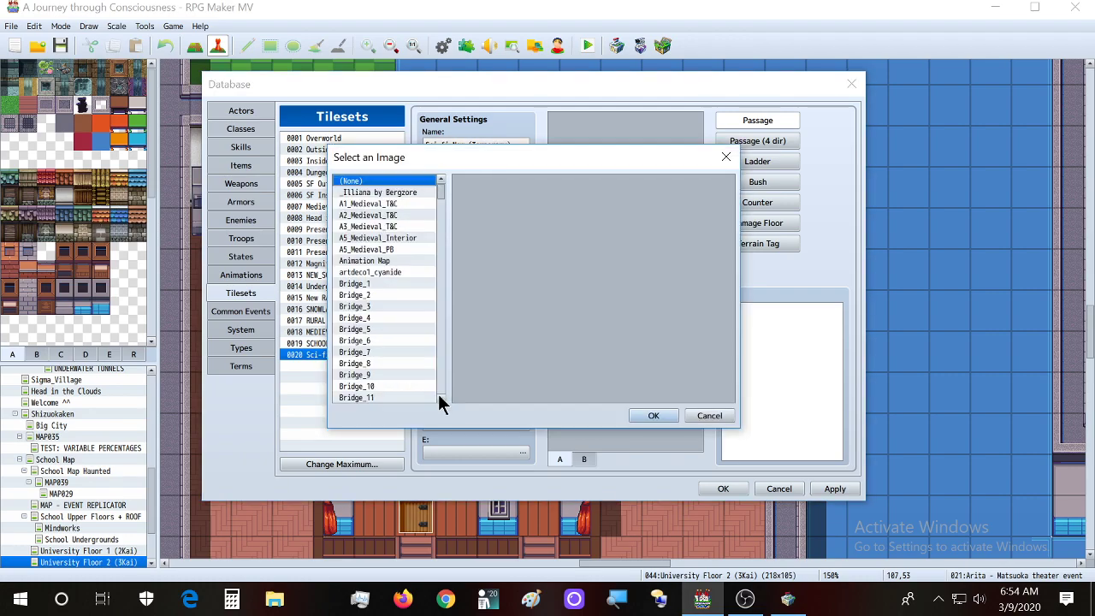
{"action": "left_click", "coordinate": [387, 363]}
{"action": "key", "text": "t"}
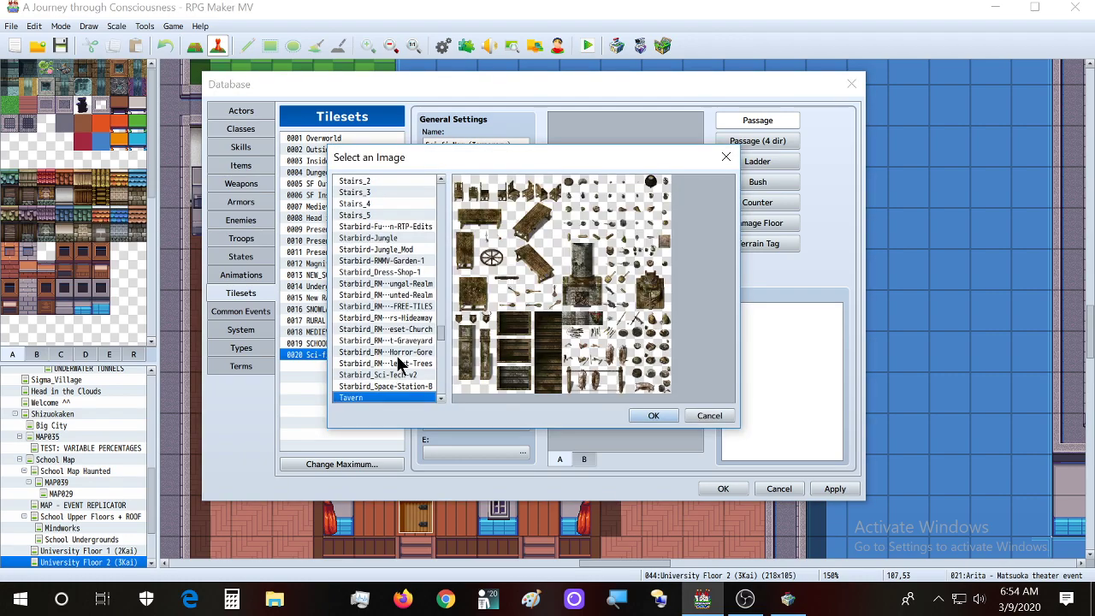
{"action": "left_click", "coordinate": [389, 376]}
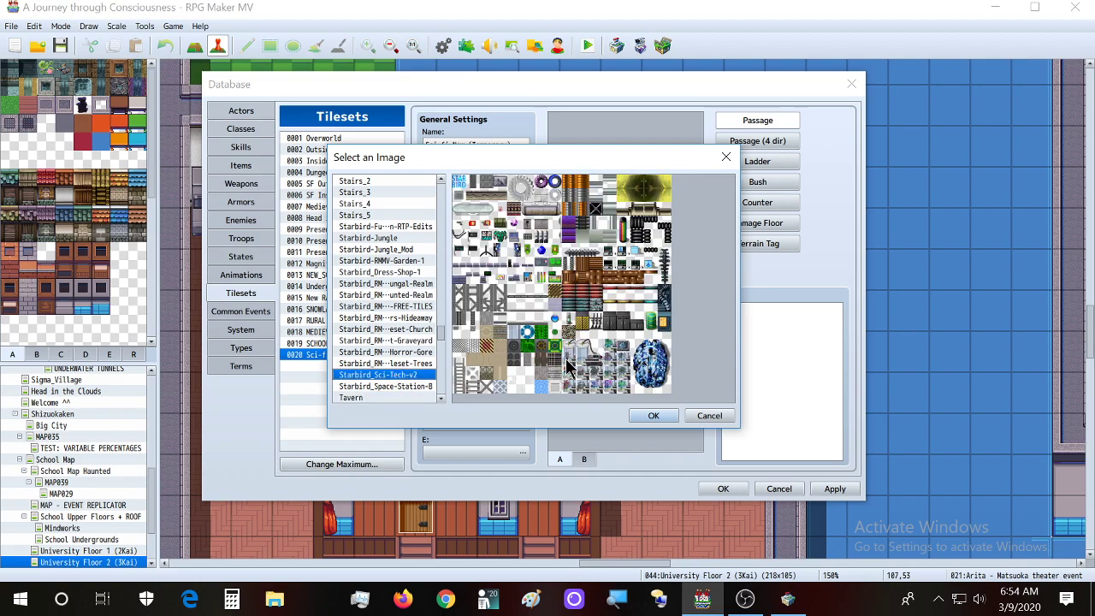
{"action": "left_click", "coordinate": [642, 414]}
{"action": "left_click", "coordinate": [840, 491]}
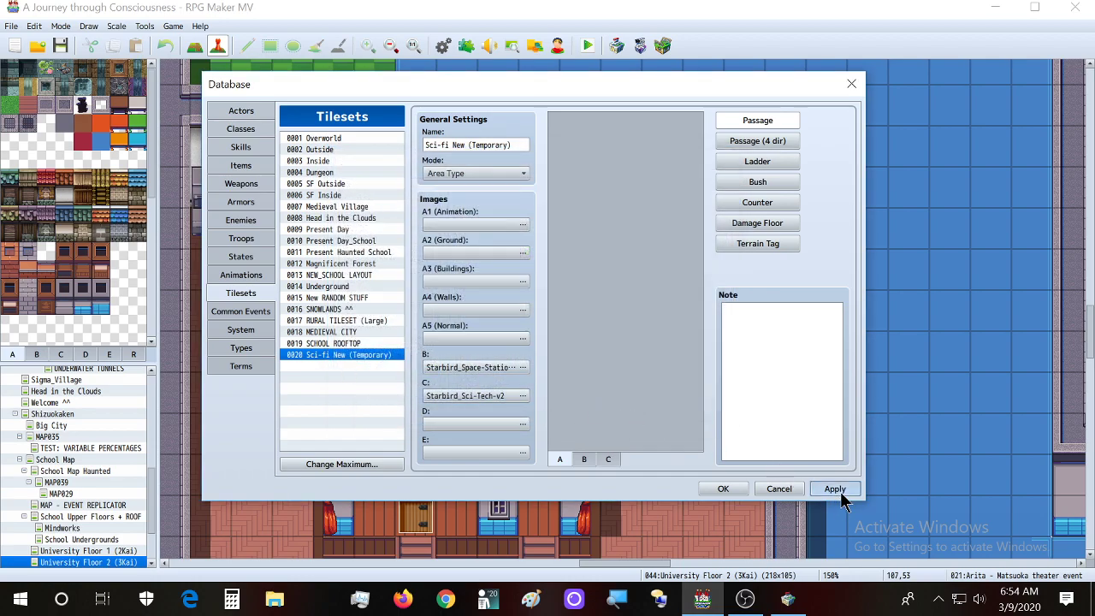
{"action": "left_click", "coordinate": [723, 490]}
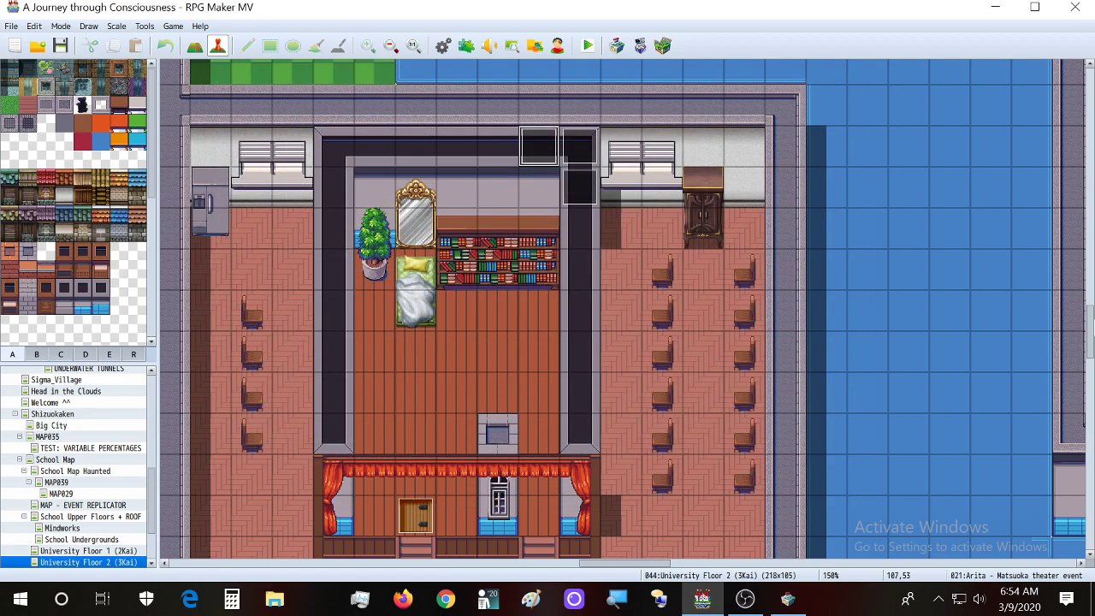
{"action": "scroll", "coordinate": [738, 276], "scroll_direction": "down", "scroll_amount": 4}
{"action": "scroll", "coordinate": [637, 308], "scroll_direction": "up", "scroll_amount": 1}
{"action": "scroll", "coordinate": [637, 308], "scroll_direction": "up", "scroll_amount": 2}
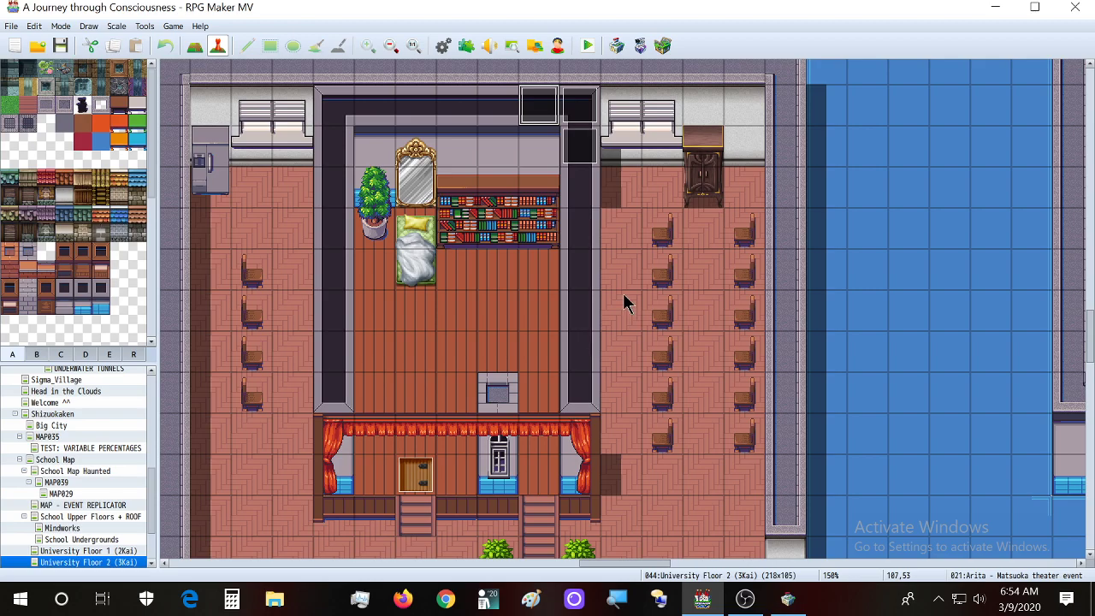
{"action": "scroll", "coordinate": [708, 410], "scroll_direction": "down", "scroll_amount": 1}
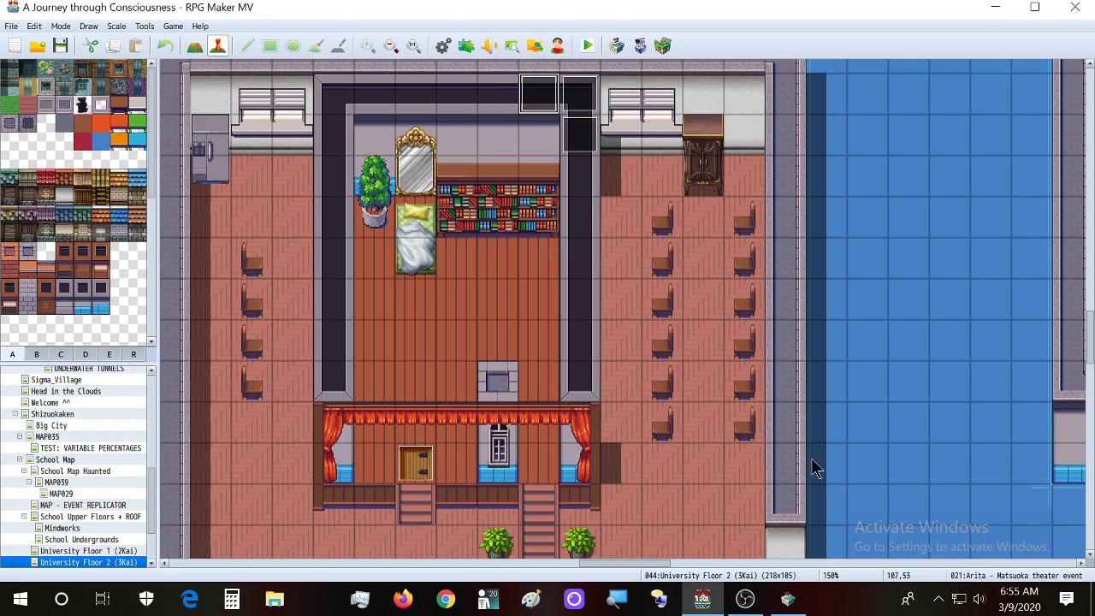
Step: Switch to the Tileset Builder, look for the new tileset in its MV list, and view the tiles of 0019 SCHOOL ROOFTOP
{"action": "left_click", "coordinate": [802, 609]}
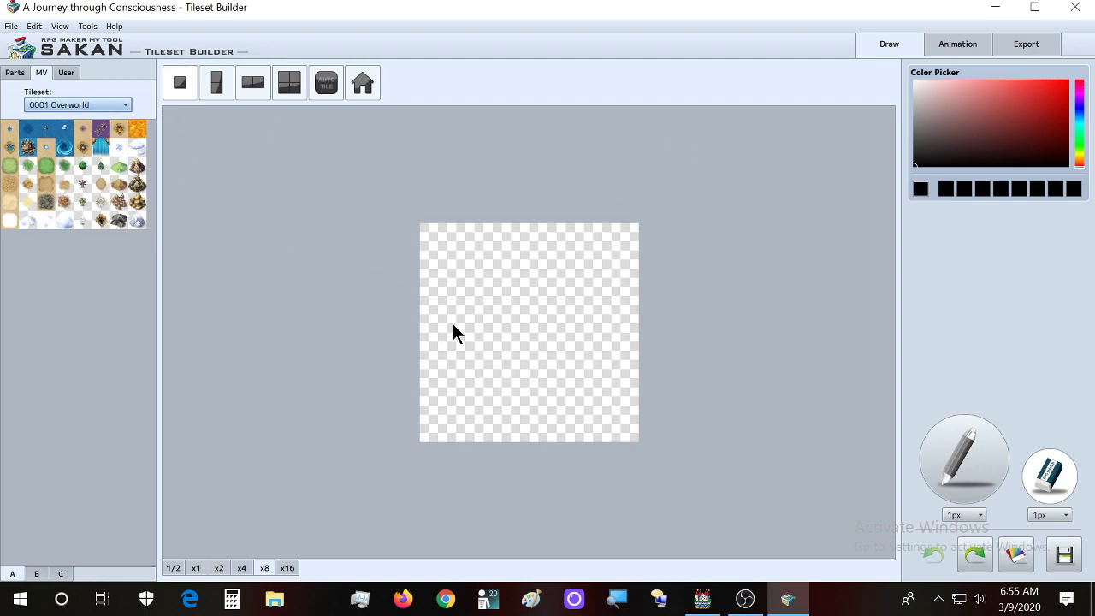
{"action": "left_click", "coordinate": [62, 106]}
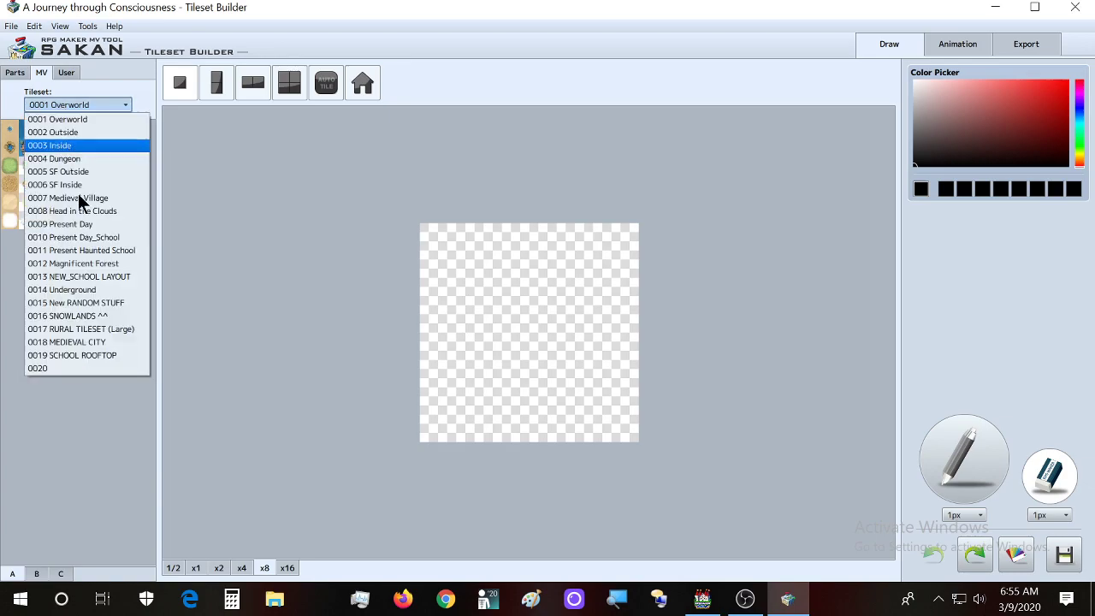
{"action": "left_click", "coordinate": [91, 356]}
{"action": "scroll", "coordinate": [92, 359], "scroll_direction": "down", "scroll_amount": 2}
{"action": "scroll", "coordinate": [105, 395], "scroll_direction": "up", "scroll_amount": 1}
{"action": "scroll", "coordinate": [106, 395], "scroll_direction": "up", "scroll_amount": 1}
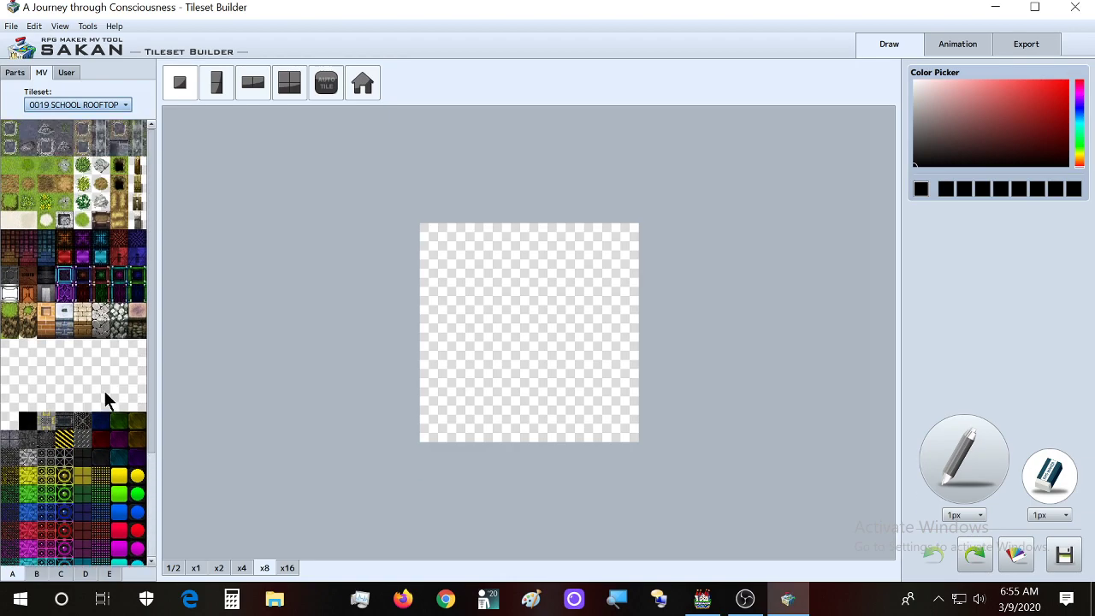
Step: Close the Tileset Builder and relaunch it from RPG Maker MV
{"action": "left_click", "coordinate": [76, 105]}
{"action": "left_click", "coordinate": [461, 254]}
{"action": "left_click", "coordinate": [1075, 7]}
{"action": "left_click", "coordinate": [498, 323]}
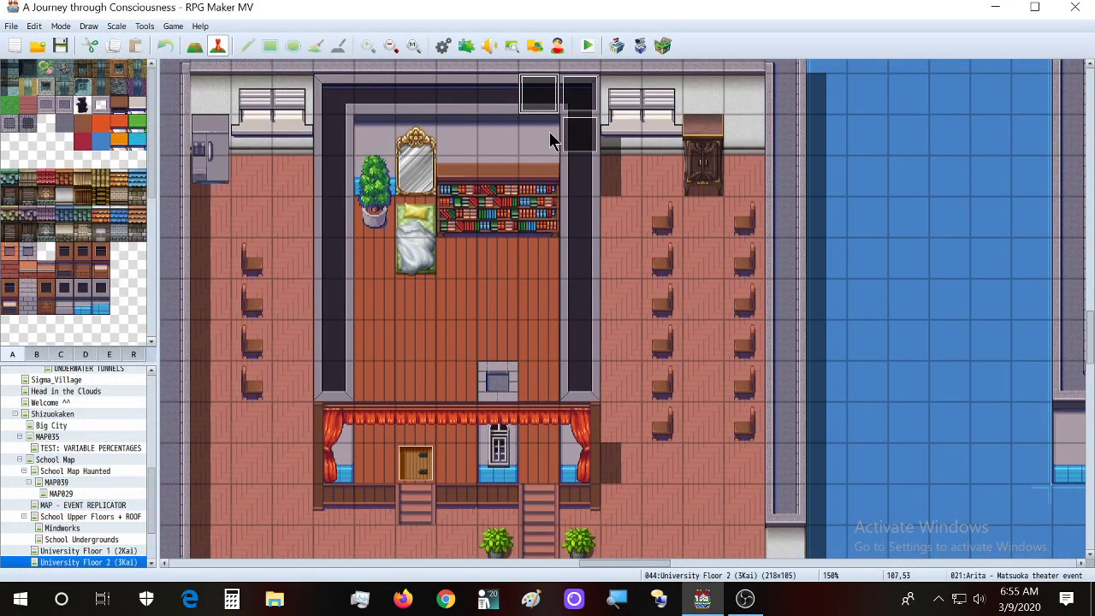
{"action": "left_click", "coordinate": [632, 48]}
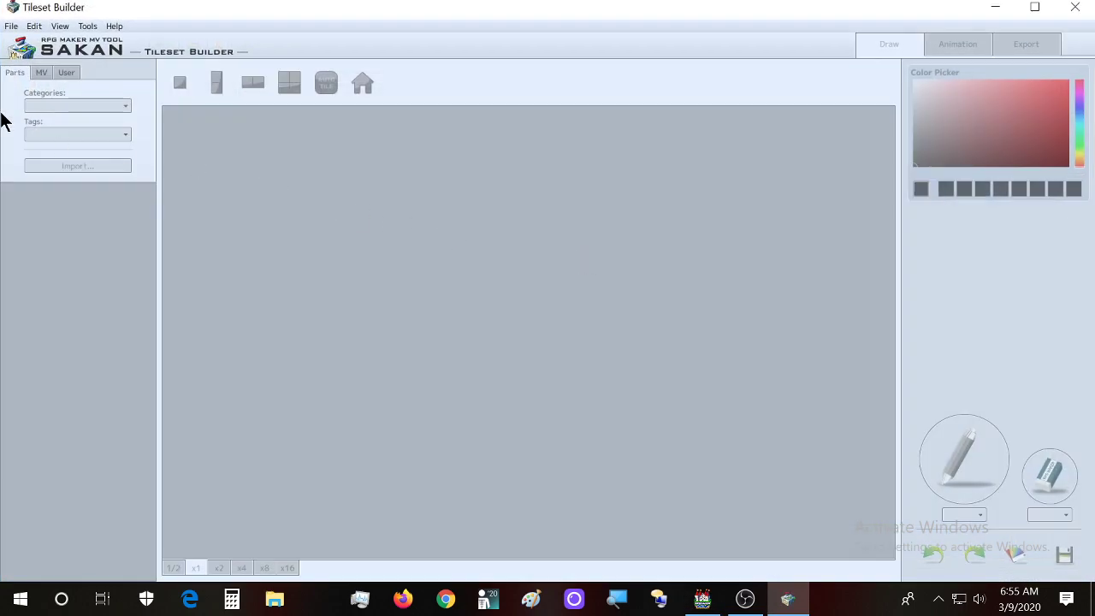
Step: Open the MV project from the Project1 folder inside UNDER WORK PROJECTS BACKUP
{"action": "left_click", "coordinate": [11, 26]}
{"action": "left_click", "coordinate": [17, 39]}
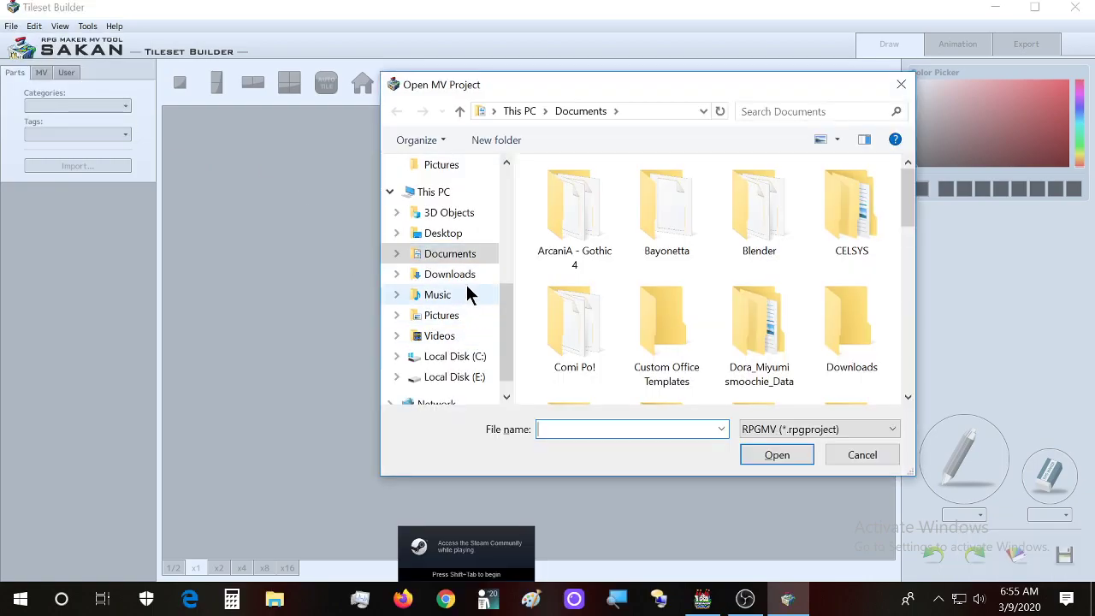
{"action": "scroll", "coordinate": [468, 285], "scroll_direction": "down", "scroll_amount": 1}
{"action": "scroll", "coordinate": [467, 275], "scroll_direction": "up", "scroll_amount": 3}
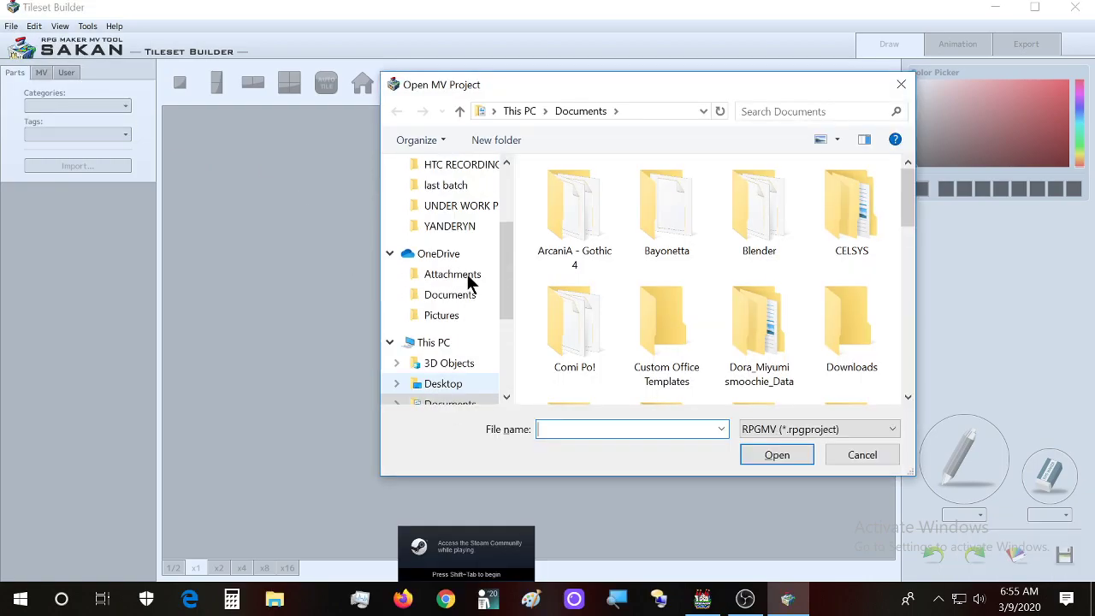
{"action": "left_click", "coordinate": [471, 207]}
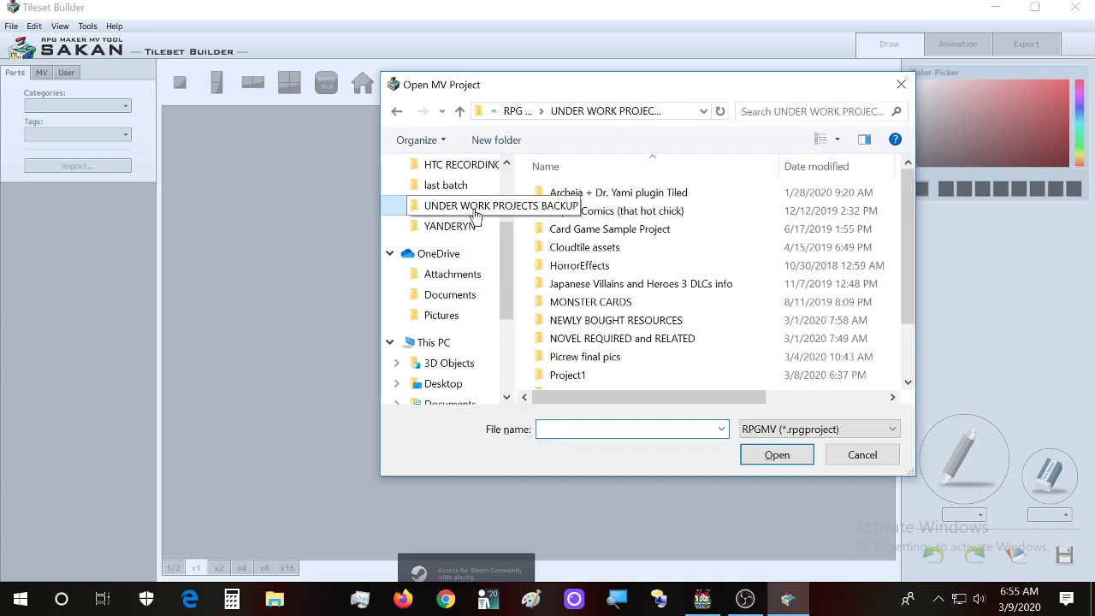
{"action": "left_click", "coordinate": [596, 375]}
{"action": "double_click", "coordinate": [597, 376]}
{"action": "scroll", "coordinate": [597, 375], "scroll_direction": "down", "scroll_amount": 1}
{"action": "left_click", "coordinate": [599, 382]}
{"action": "double_click", "coordinate": [599, 385]}
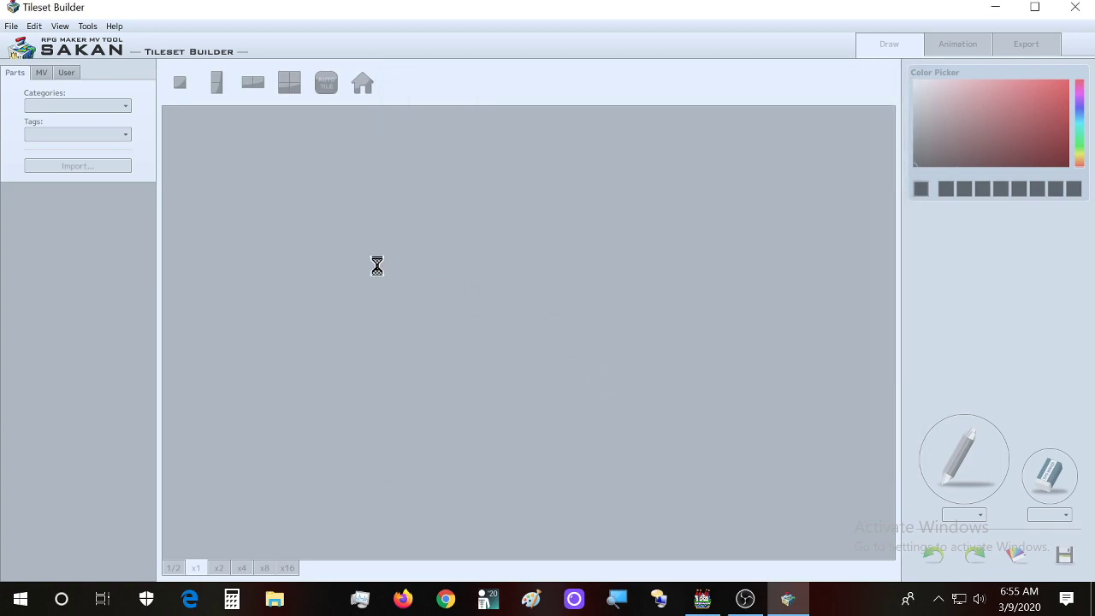
Step: Look through the reopened project's MV tilesets and display tileset 0020
{"action": "left_click", "coordinate": [41, 73]}
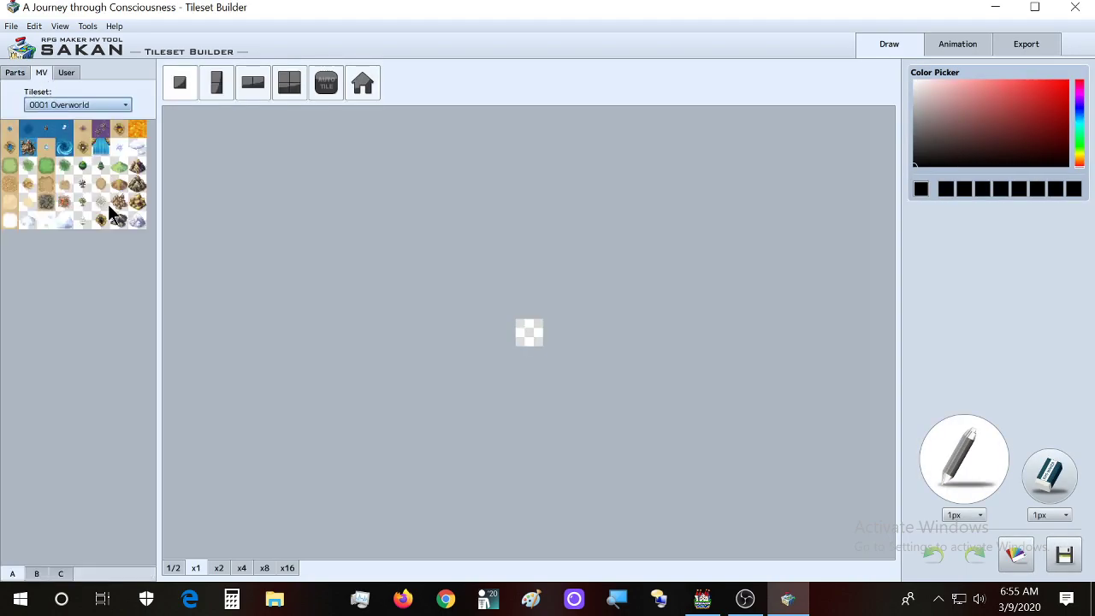
{"action": "left_click", "coordinate": [109, 104]}
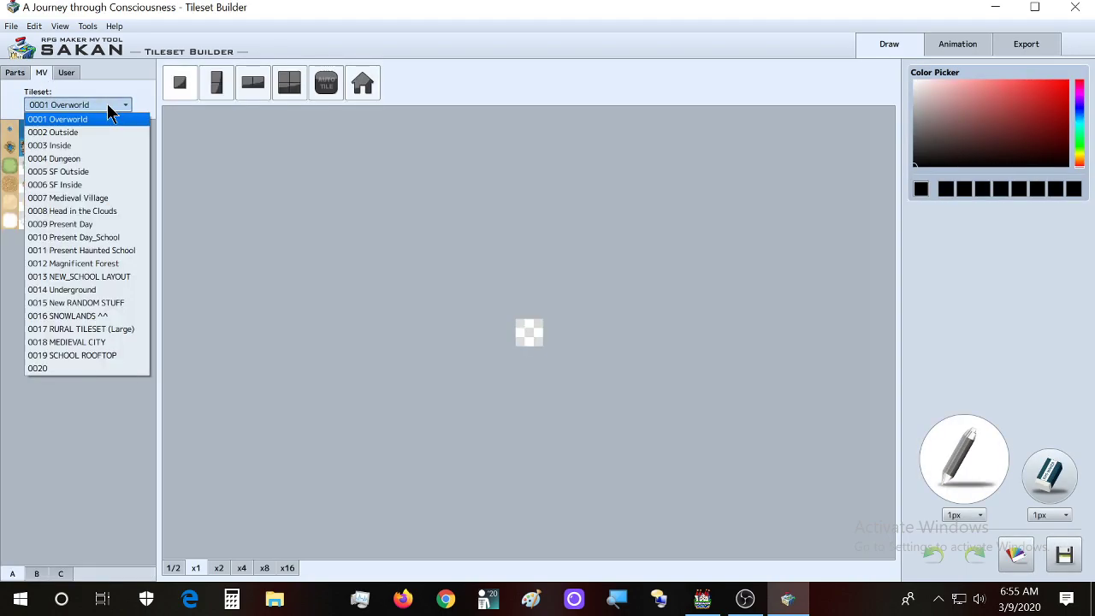
{"action": "left_click", "coordinate": [110, 368]}
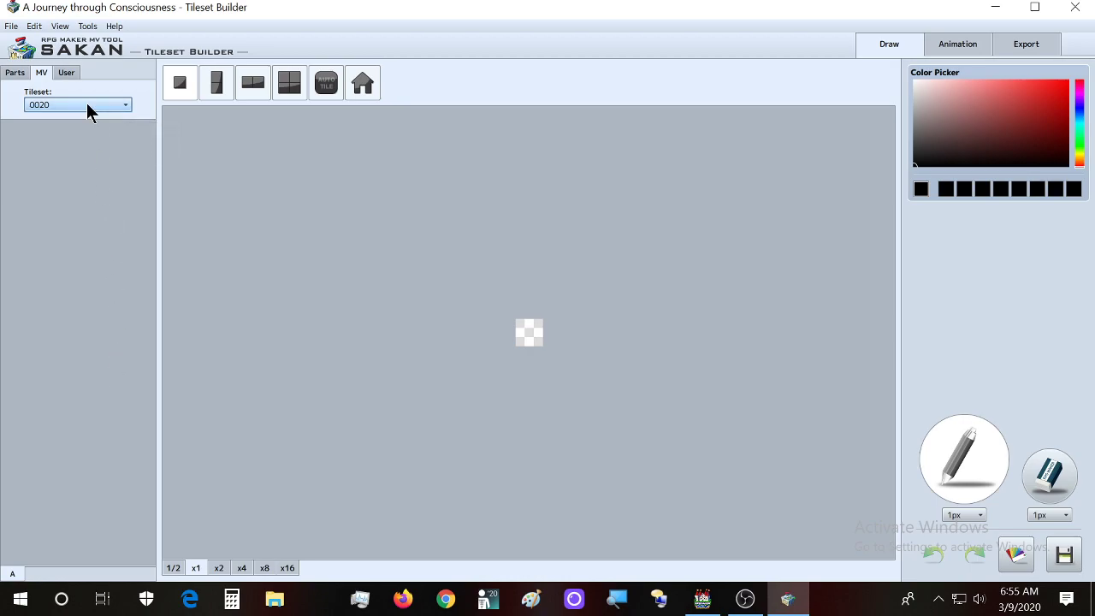
Step: Switch to RPG Maker MV and check the name and images of tileset 0020 in the database
{"action": "left_click", "coordinate": [701, 599]}
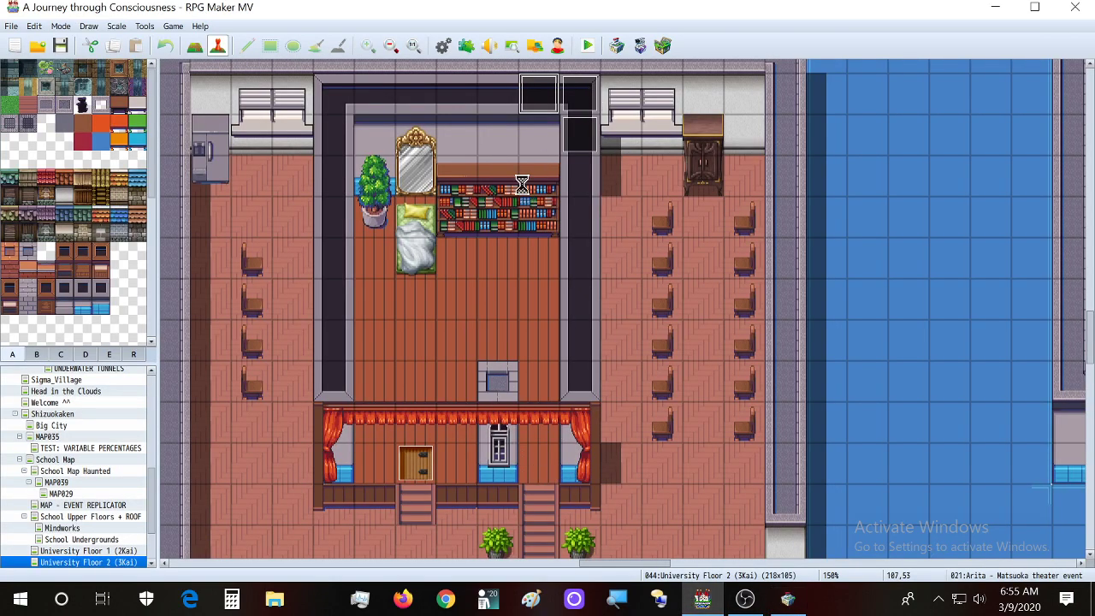
{"action": "key", "text": "F9"}
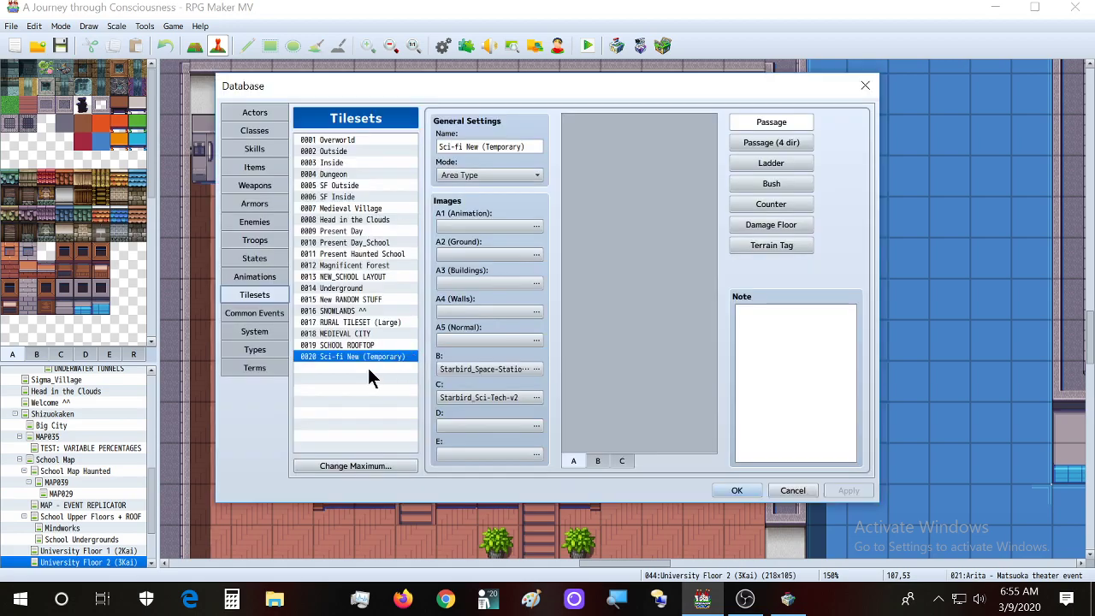
{"action": "left_click", "coordinate": [865, 89]}
Step: Switch back to the Tileset Builder and browse the tiles of MV tileset 0019 SCHOOL ROOFTOP
{"action": "left_click", "coordinate": [788, 599]}
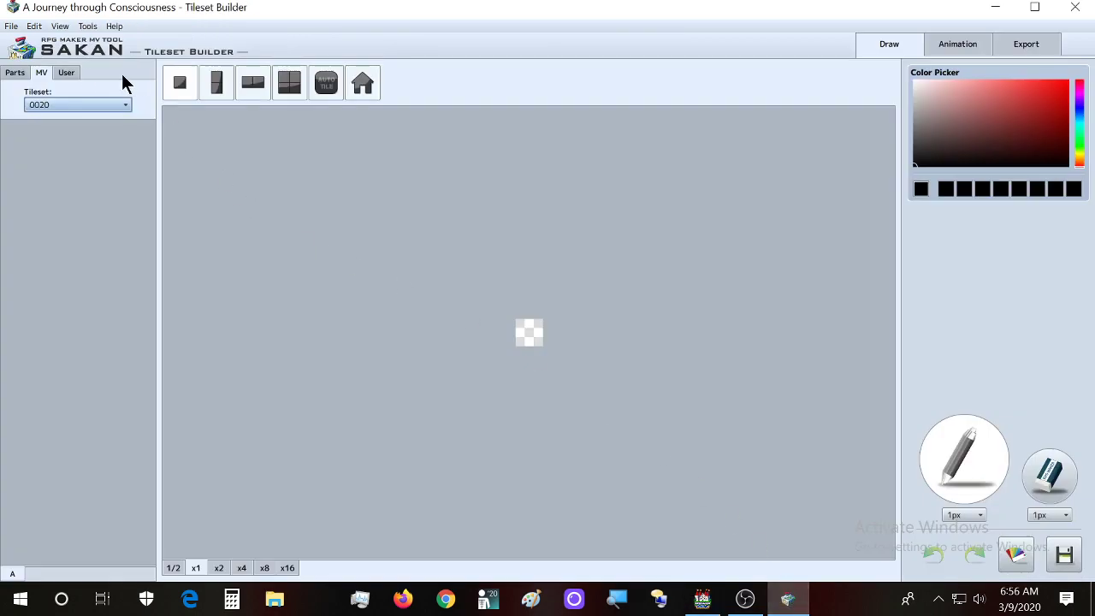
{"action": "left_click", "coordinate": [38, 104]}
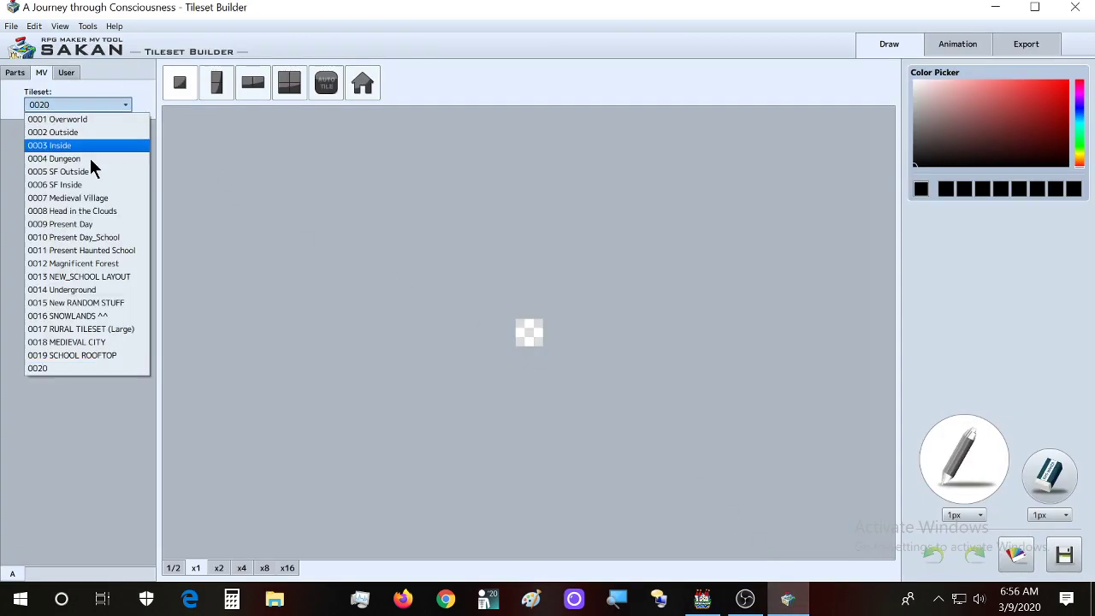
{"action": "left_click", "coordinate": [115, 356]}
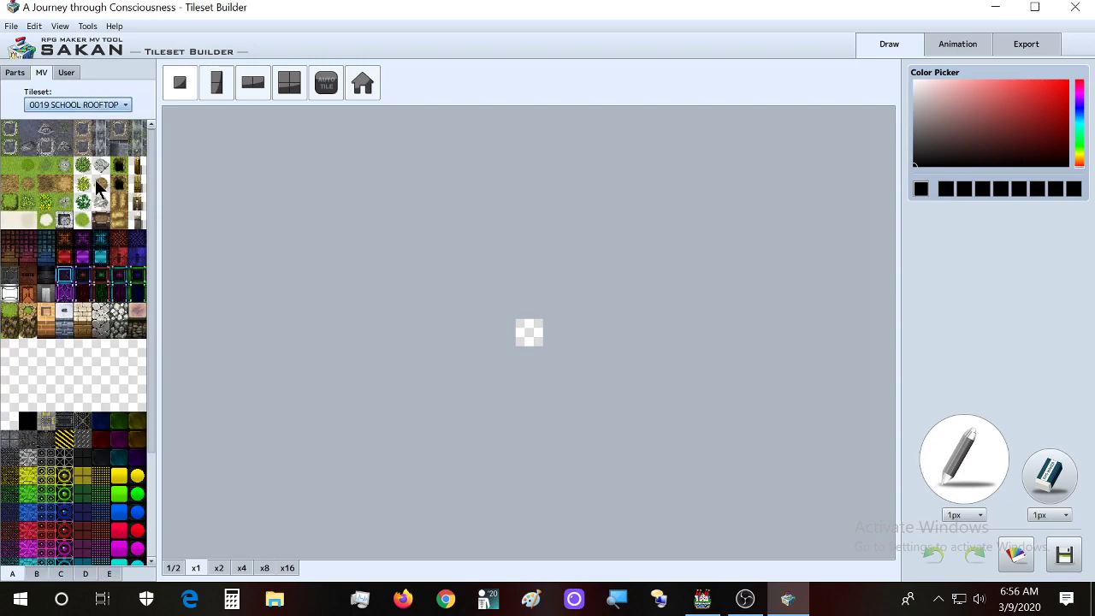
{"action": "scroll", "coordinate": [94, 248], "scroll_direction": "down", "scroll_amount": 3}
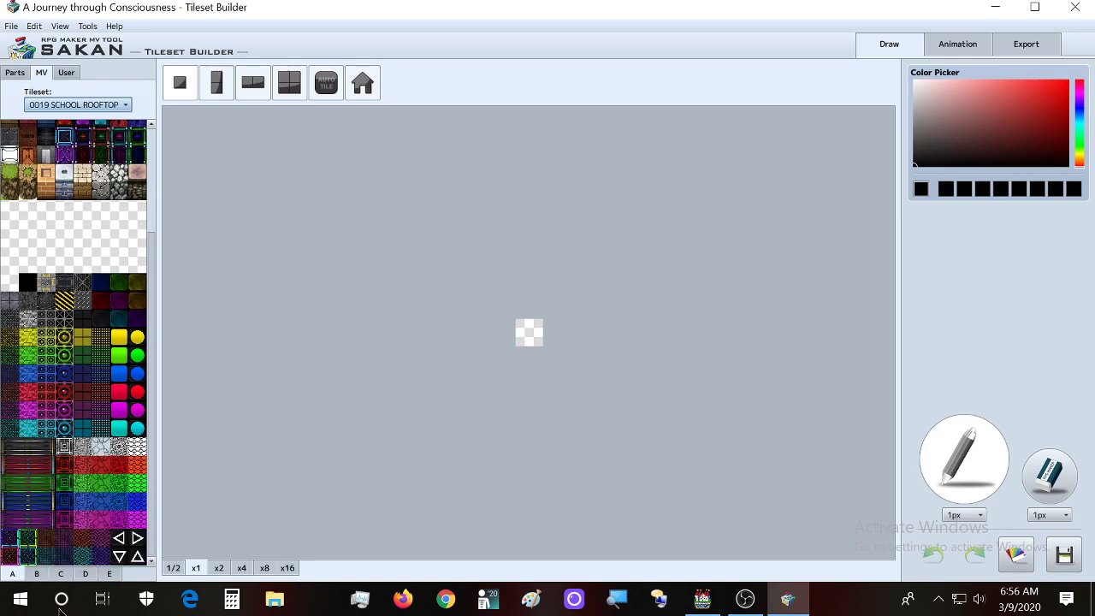
{"action": "scroll", "coordinate": [94, 420], "scroll_direction": "up", "scroll_amount": 3}
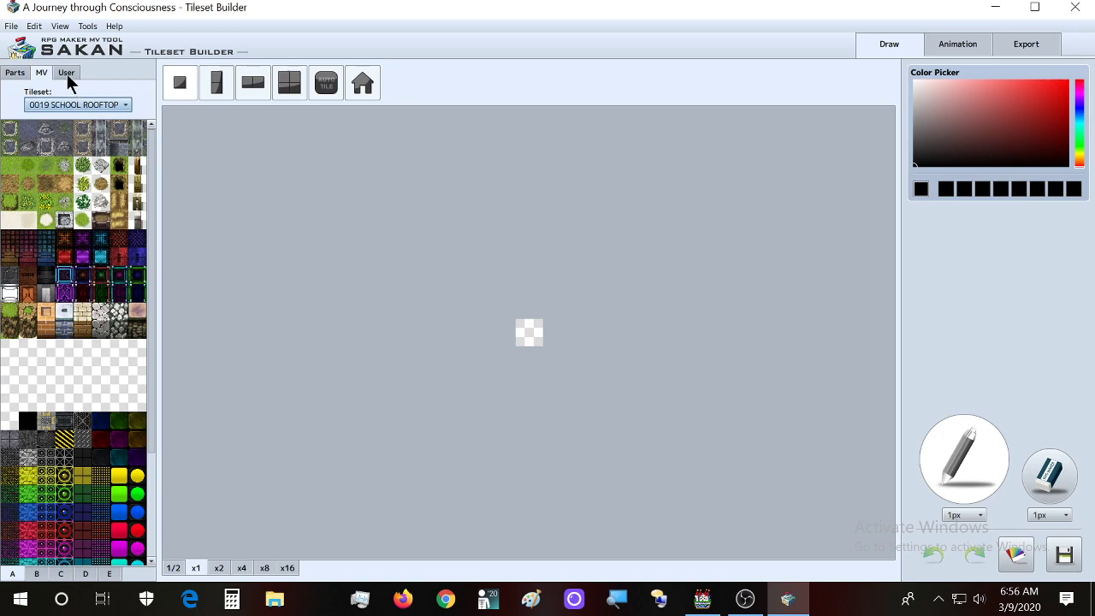
{"action": "scroll", "coordinate": [82, 385], "scroll_direction": "down", "scroll_amount": 3}
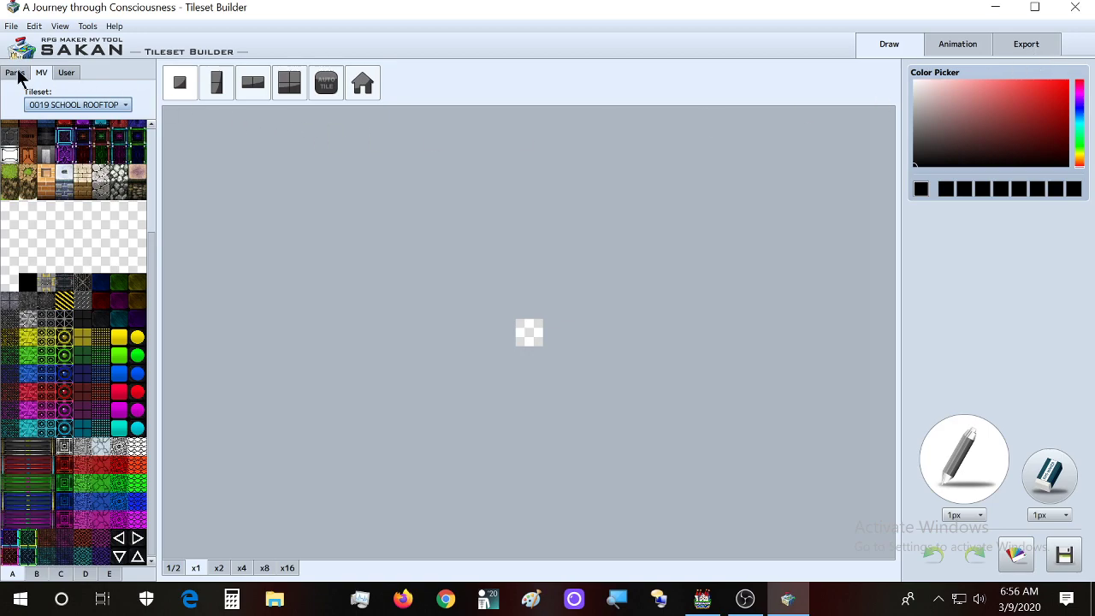
Step: Display MV tileset 0010 Present Day_School and browse its A tiles
{"action": "left_click", "coordinate": [85, 106]}
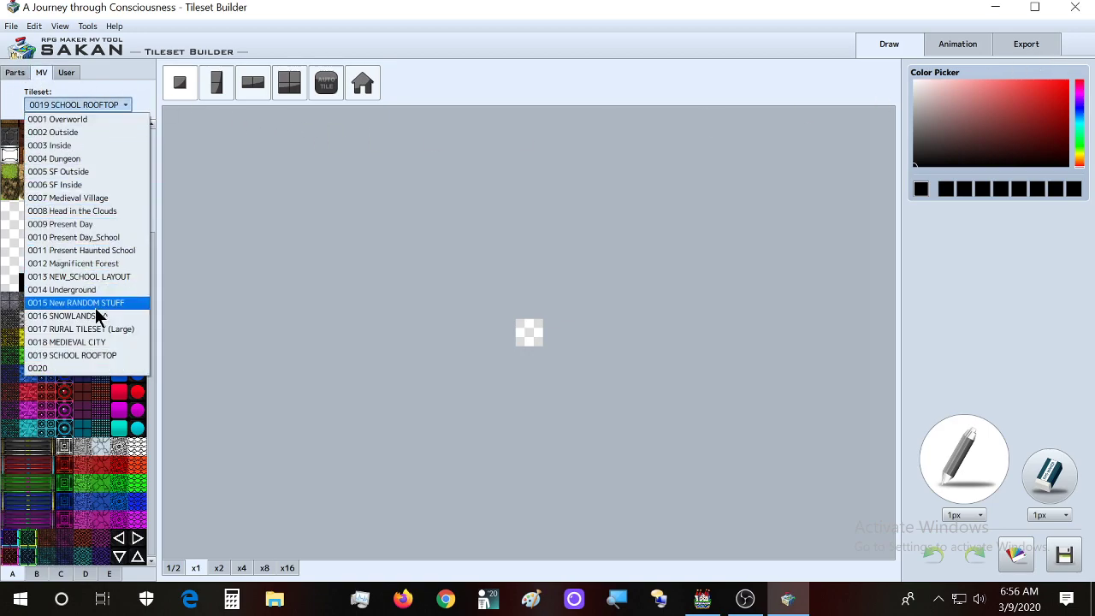
{"action": "left_click", "coordinate": [125, 240]}
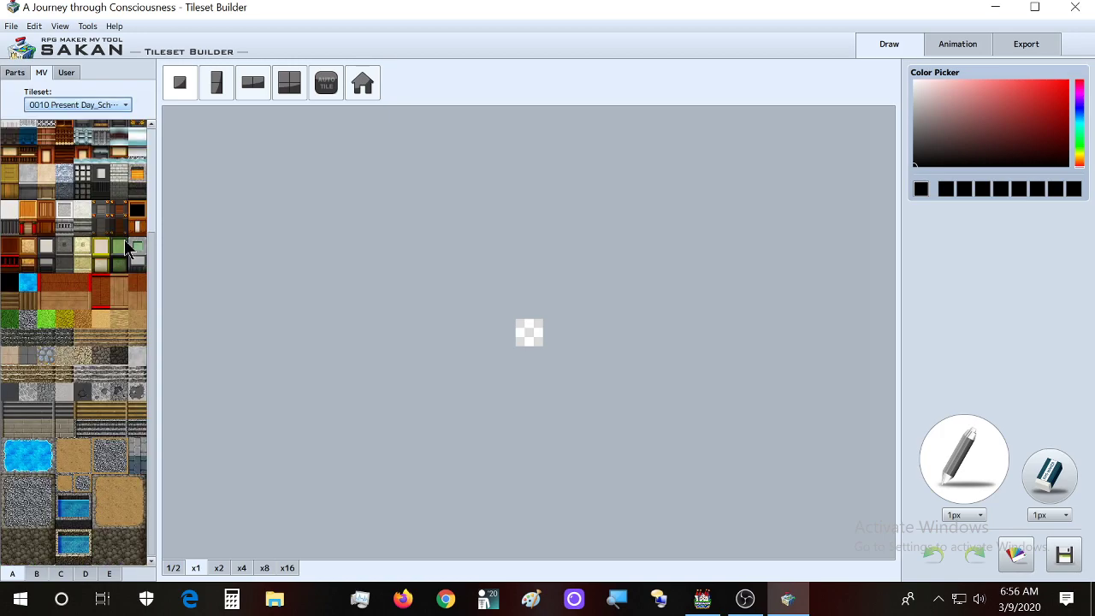
{"action": "scroll", "coordinate": [96, 310], "scroll_direction": "up", "scroll_amount": 2}
{"action": "scroll", "coordinate": [96, 310], "scroll_direction": "up", "scroll_amount": 2}
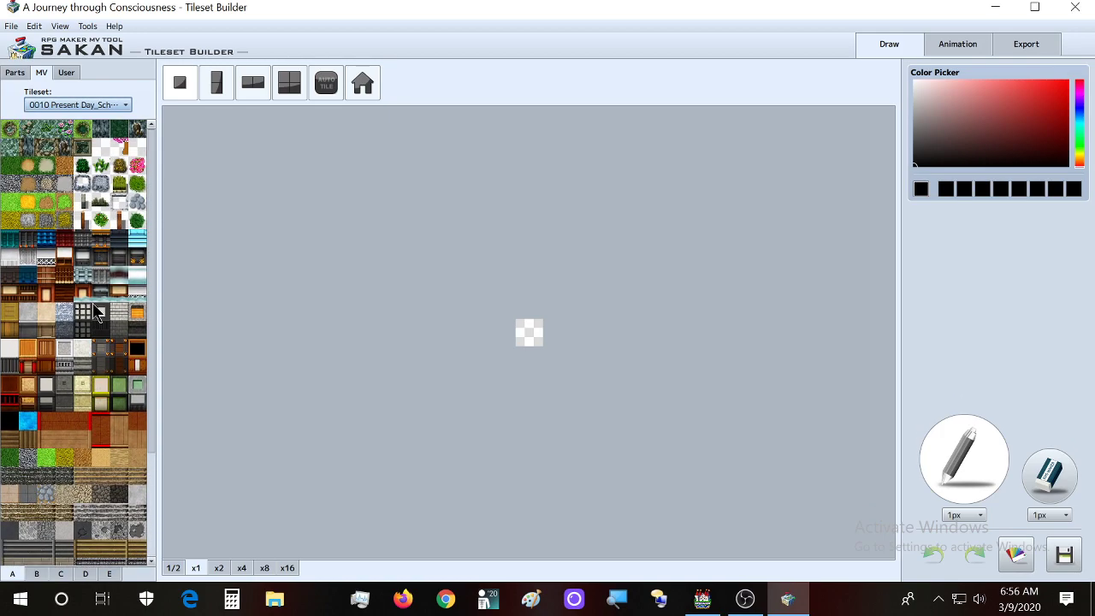
Step: Open the Export mode and display the image VisuStella_Interior_B_mod of tileset 0013 NEW_SCHOOL LAYOUT
{"action": "left_click", "coordinate": [1035, 50]}
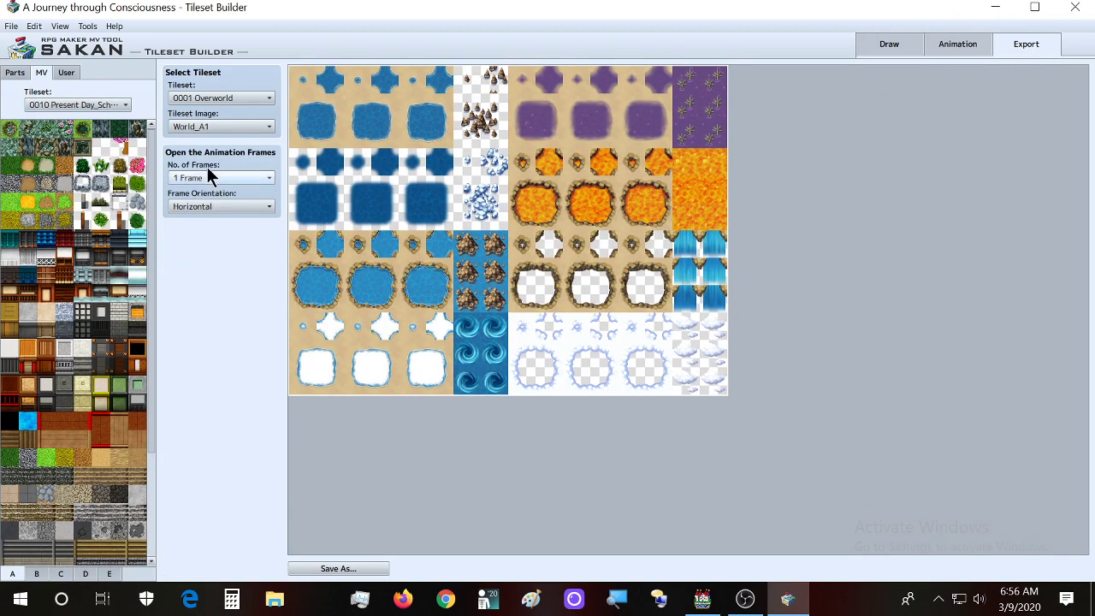
{"action": "left_click", "coordinate": [203, 99]}
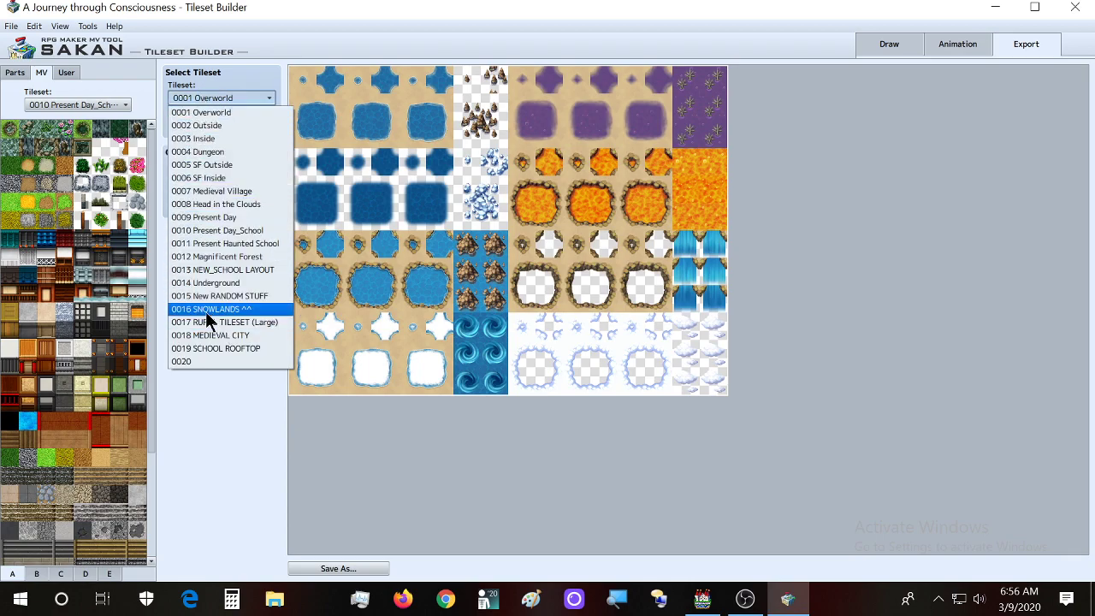
{"action": "left_click", "coordinate": [272, 270]}
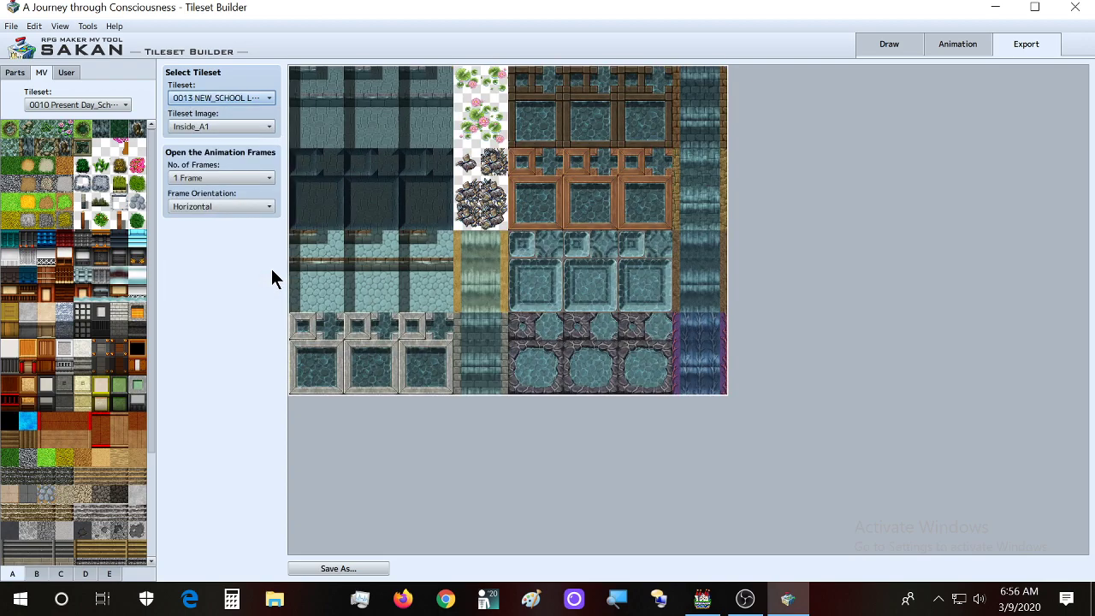
{"action": "left_click", "coordinate": [251, 129]}
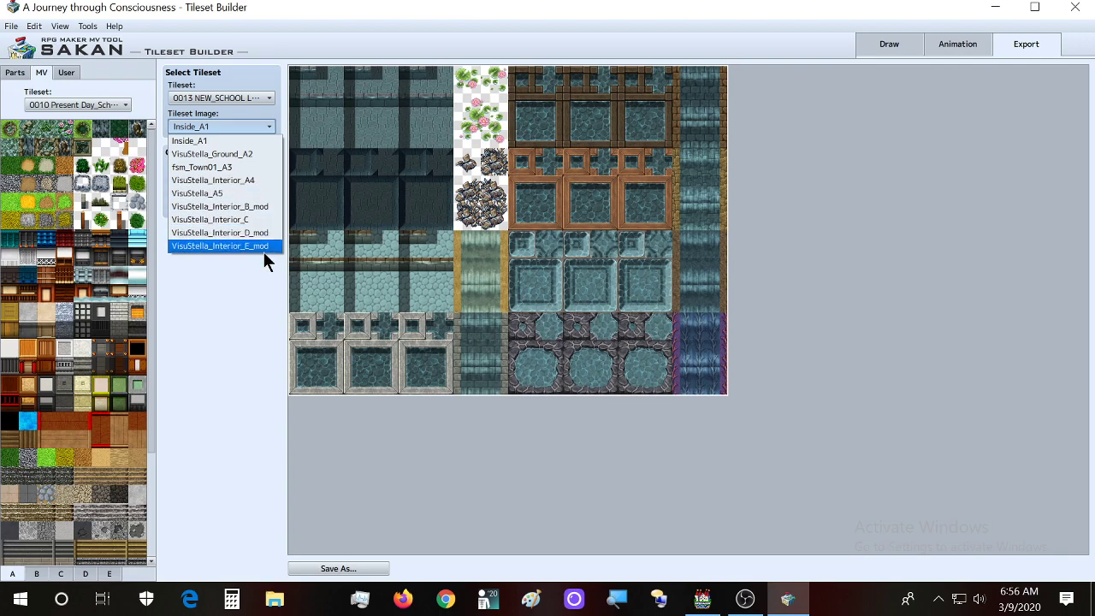
{"action": "left_click", "coordinate": [251, 206]}
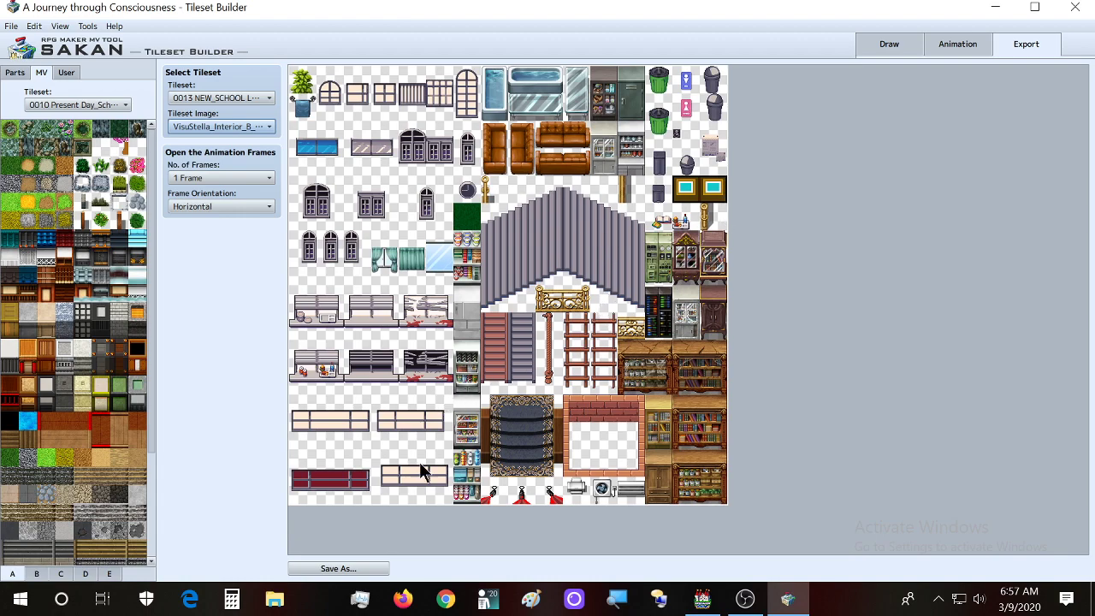
Step: Switch to RPG Maker MV and look through the B, region and D tiles of the University Floor 2 (3Kai) map
{"action": "left_click", "coordinate": [709, 600]}
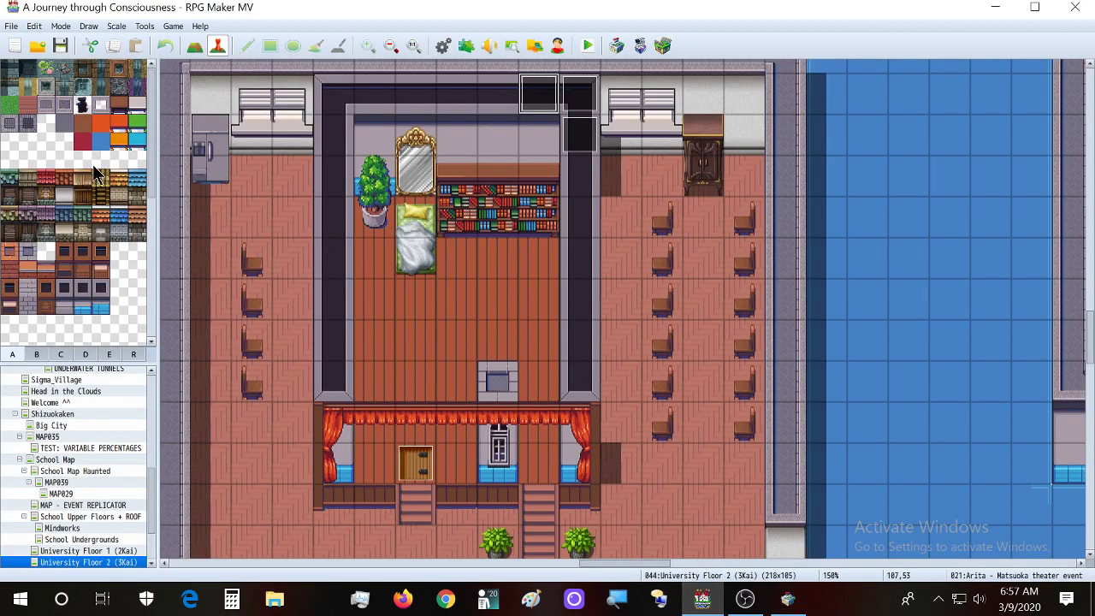
{"action": "left_click", "coordinate": [91, 291]}
{"action": "left_click", "coordinate": [43, 357]}
{"action": "left_click", "coordinate": [101, 231]}
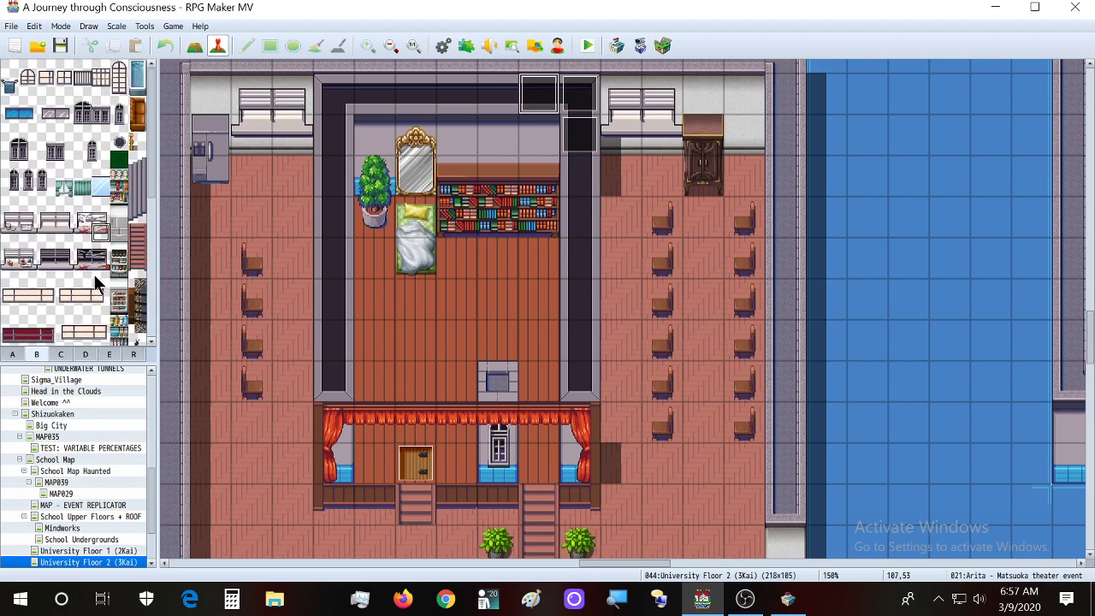
{"action": "left_click", "coordinate": [134, 355]}
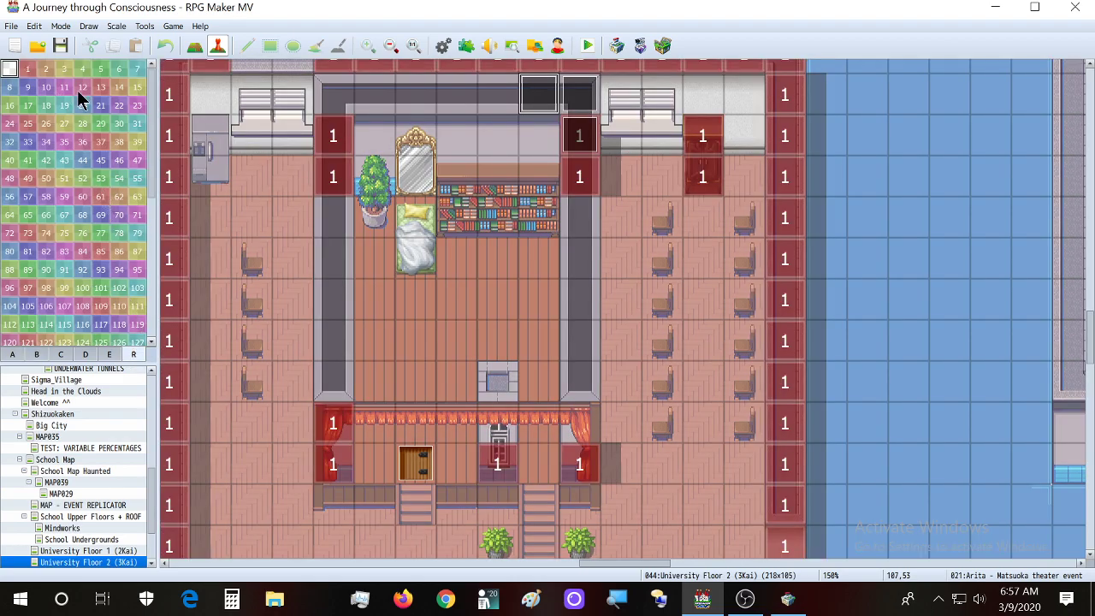
{"action": "left_click", "coordinate": [114, 183]}
{"action": "left_click", "coordinate": [85, 250]}
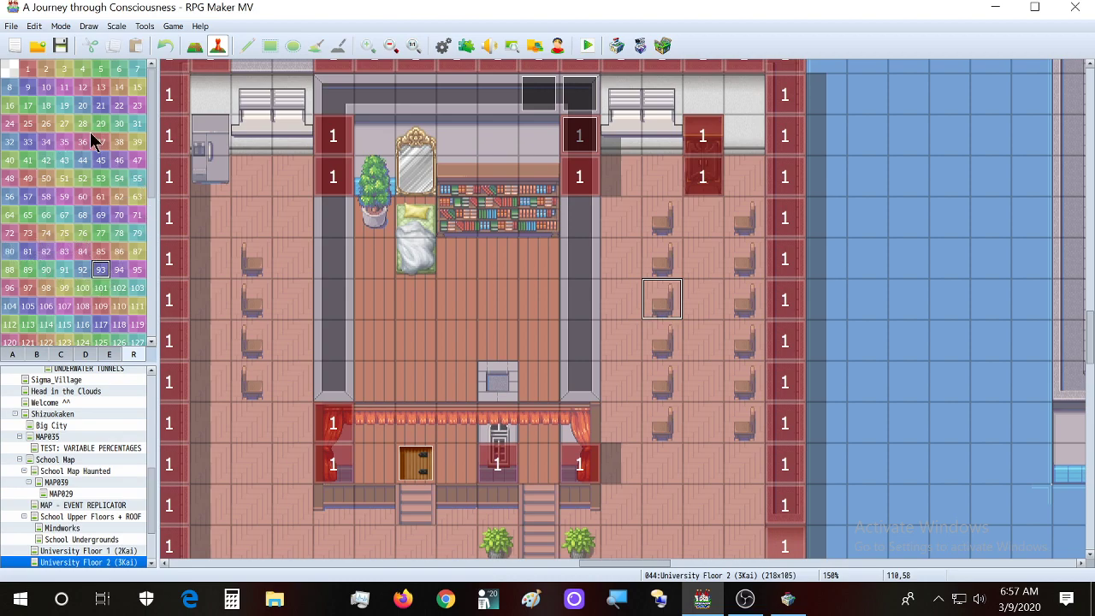
{"action": "left_click", "coordinate": [85, 355]}
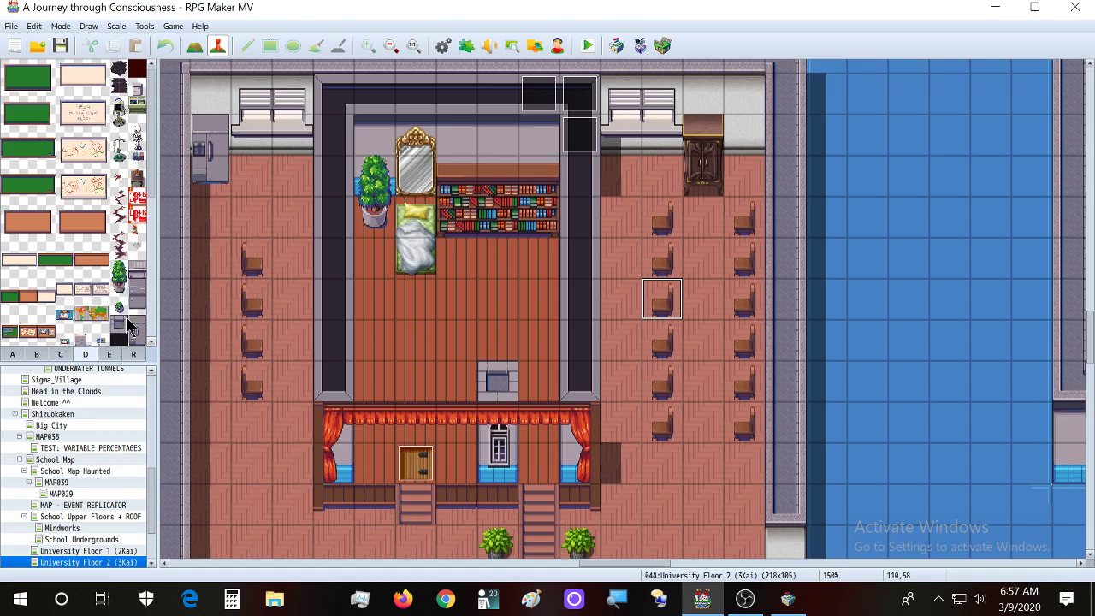
{"action": "scroll", "coordinate": [135, 308], "scroll_direction": "down", "scroll_amount": 1}
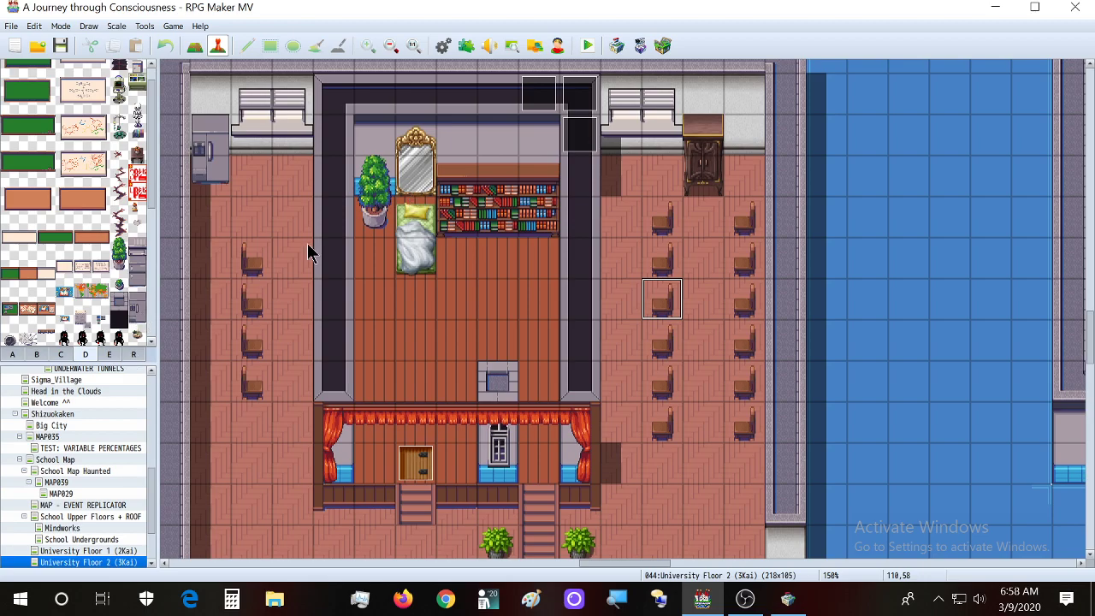
Step: Switch back to the Tileset Builder and browse the A, B and C tiles of MV tileset 0010 Present Day_School
{"action": "left_click", "coordinate": [787, 599]}
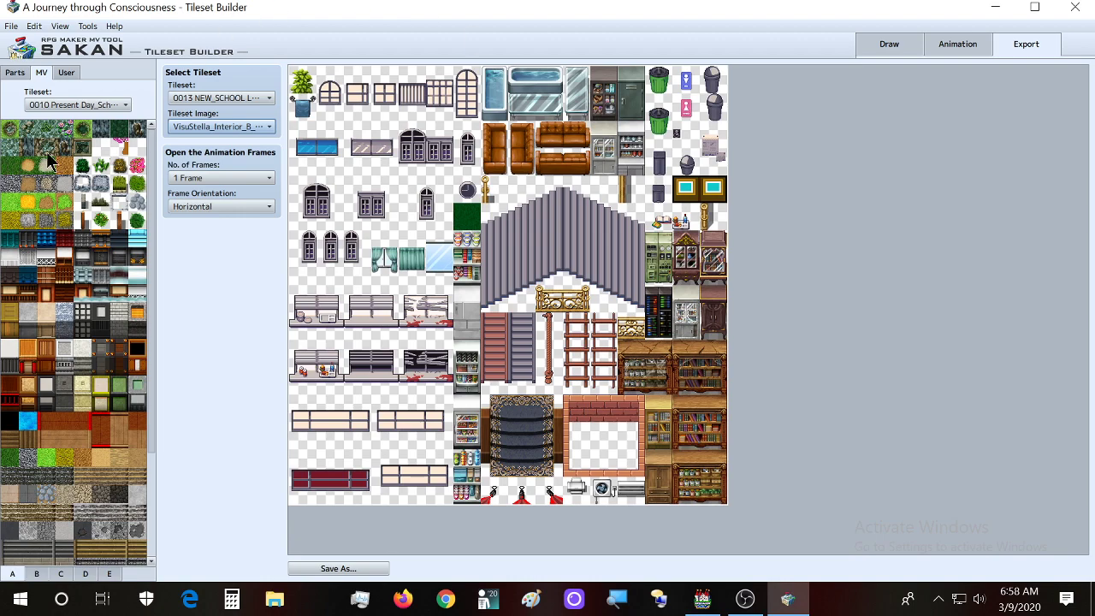
{"action": "scroll", "coordinate": [47, 154], "scroll_direction": "down", "scroll_amount": 2}
{"action": "scroll", "coordinate": [51, 342], "scroll_direction": "down", "scroll_amount": 3}
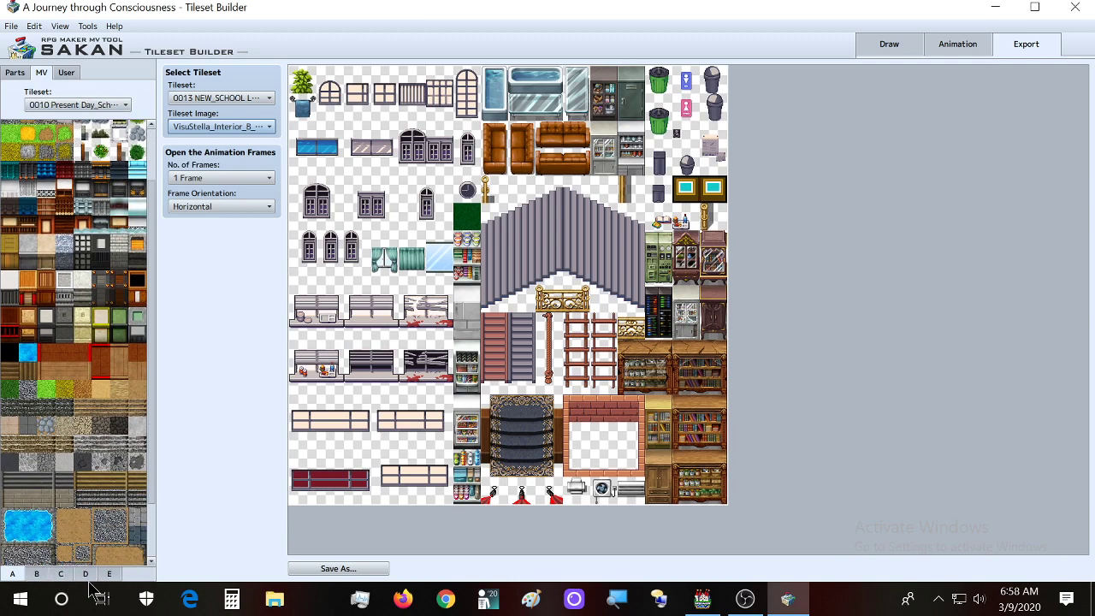
{"action": "left_click", "coordinate": [36, 573]}
{"action": "scroll", "coordinate": [94, 479], "scroll_direction": "down", "scroll_amount": 3}
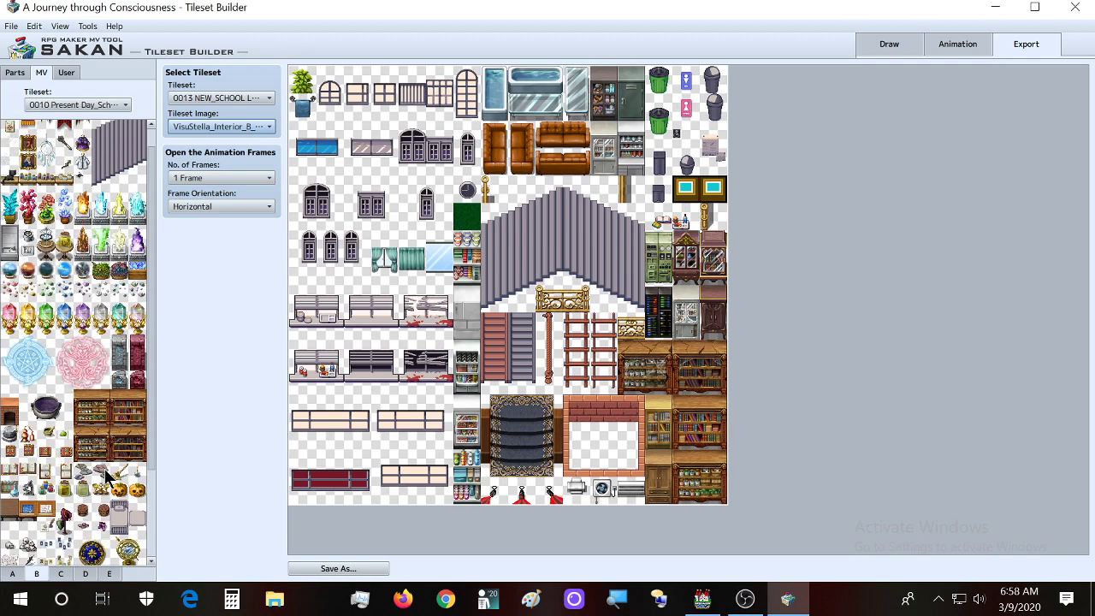
{"action": "scroll", "coordinate": [107, 483], "scroll_direction": "up", "scroll_amount": 4}
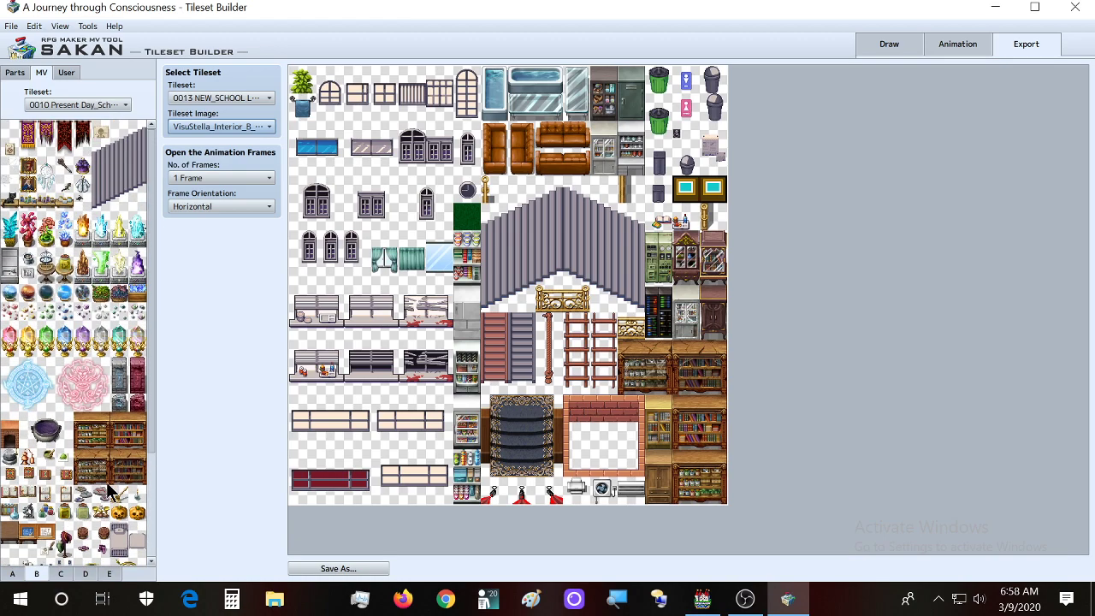
{"action": "scroll", "coordinate": [107, 492], "scroll_direction": "up", "scroll_amount": 1}
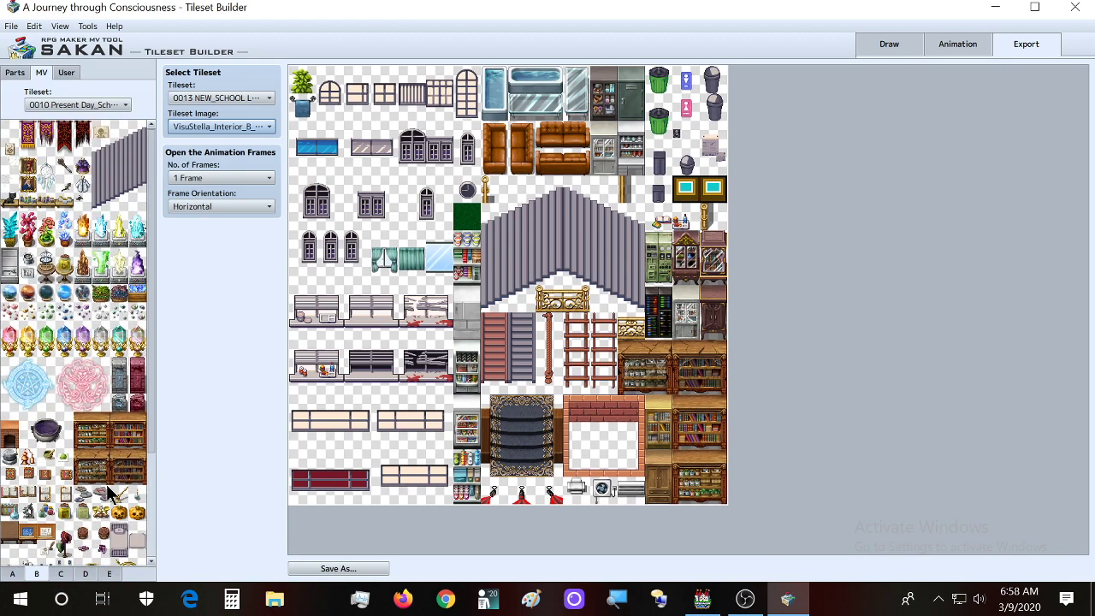
{"action": "left_click", "coordinate": [67, 574]}
{"action": "scroll", "coordinate": [101, 512], "scroll_direction": "down", "scroll_amount": 5}
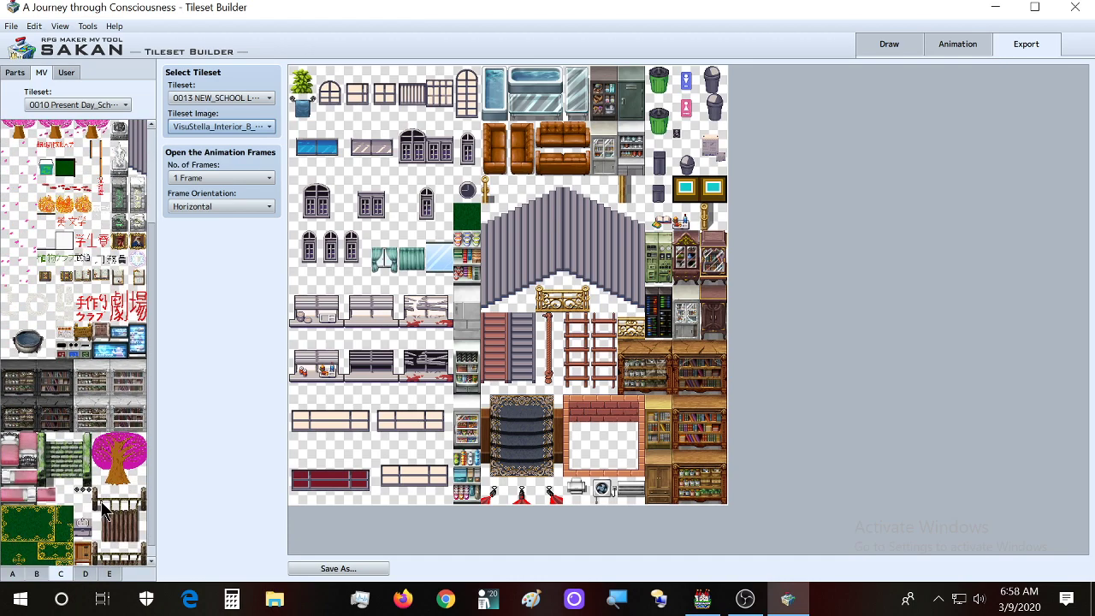
{"action": "scroll", "coordinate": [101, 516], "scroll_direction": "up", "scroll_amount": 5}
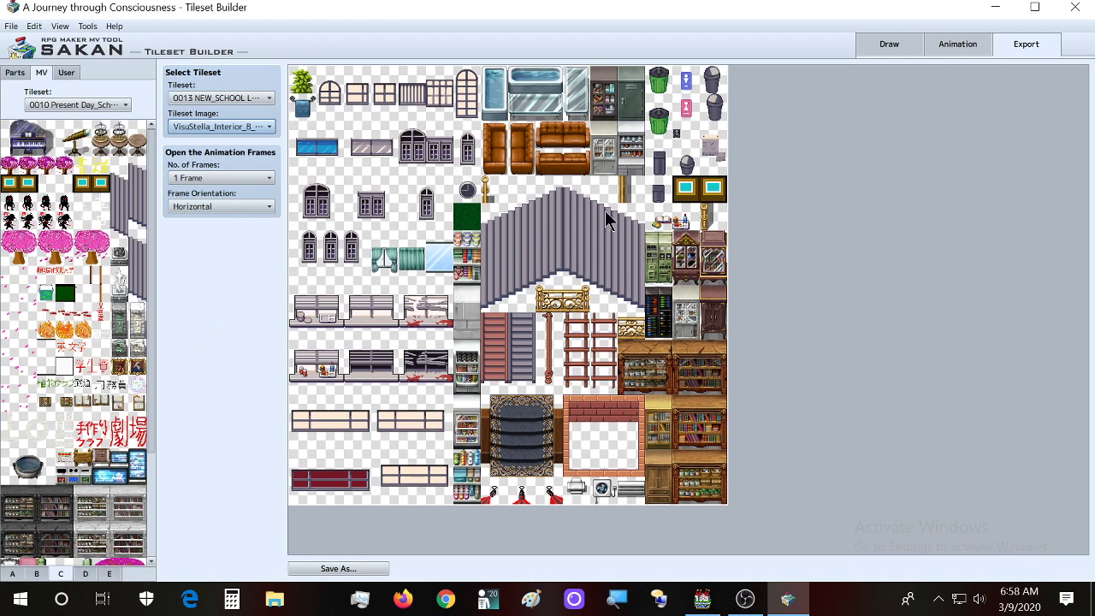
Step: Select 0019 SCHOOL ROOFTOP as the export tileset and view its images Kelvana_A5 and Starbird-RMMV-Garden-1
{"action": "left_click", "coordinate": [252, 99]}
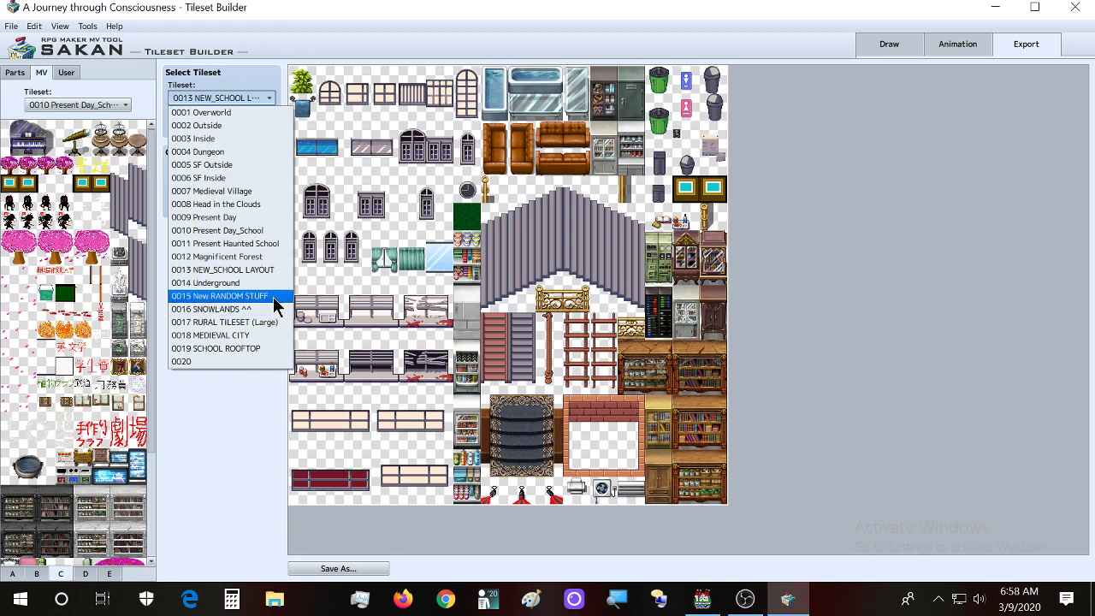
{"action": "left_click", "coordinate": [269, 348]}
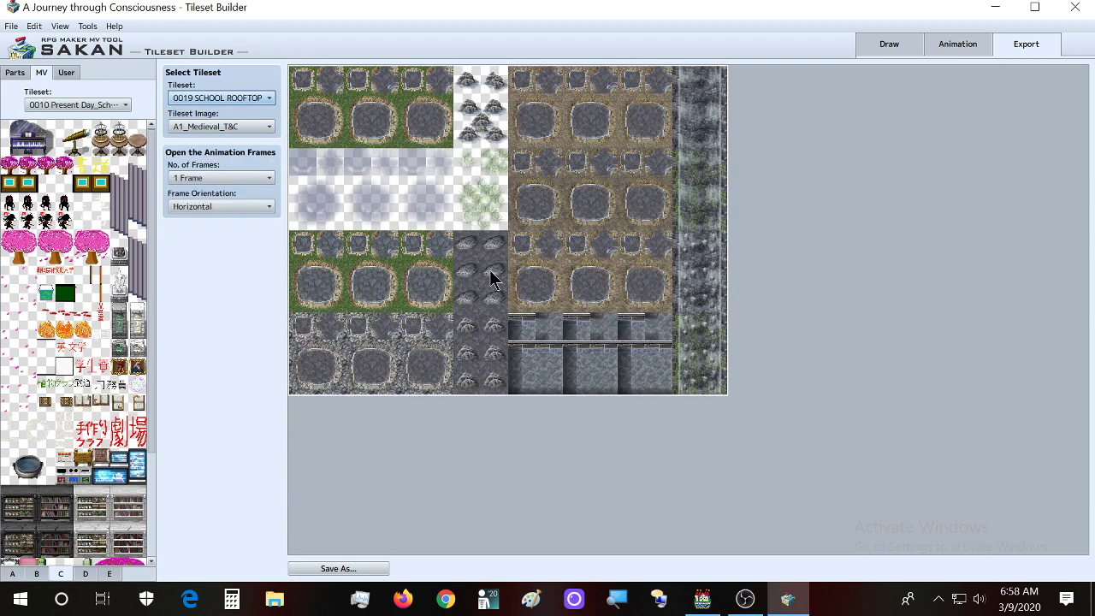
{"action": "left_click", "coordinate": [219, 127]}
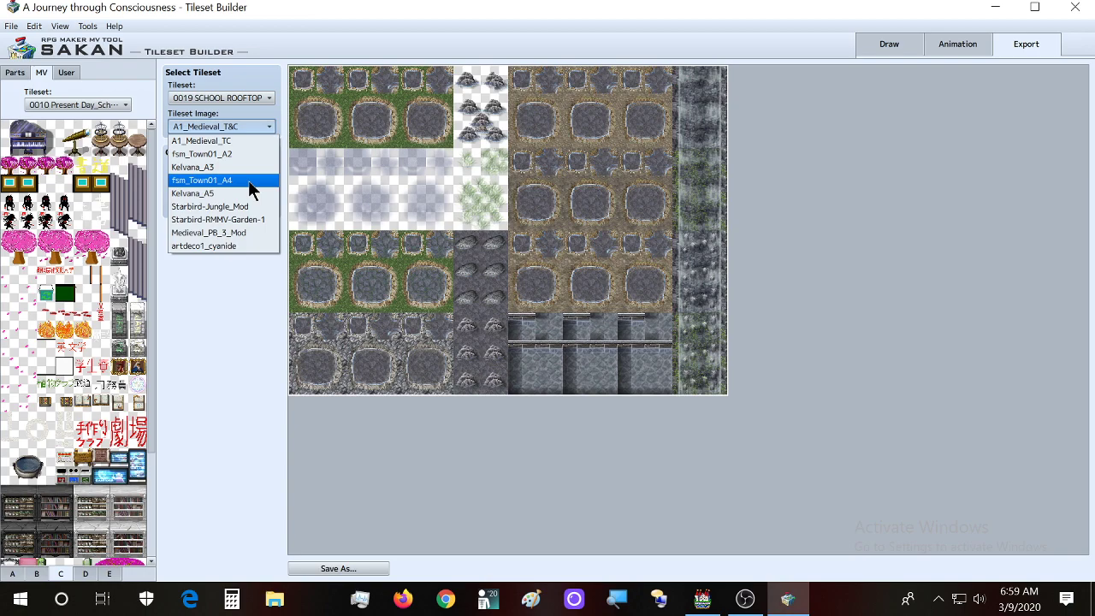
{"action": "left_click", "coordinate": [249, 203]}
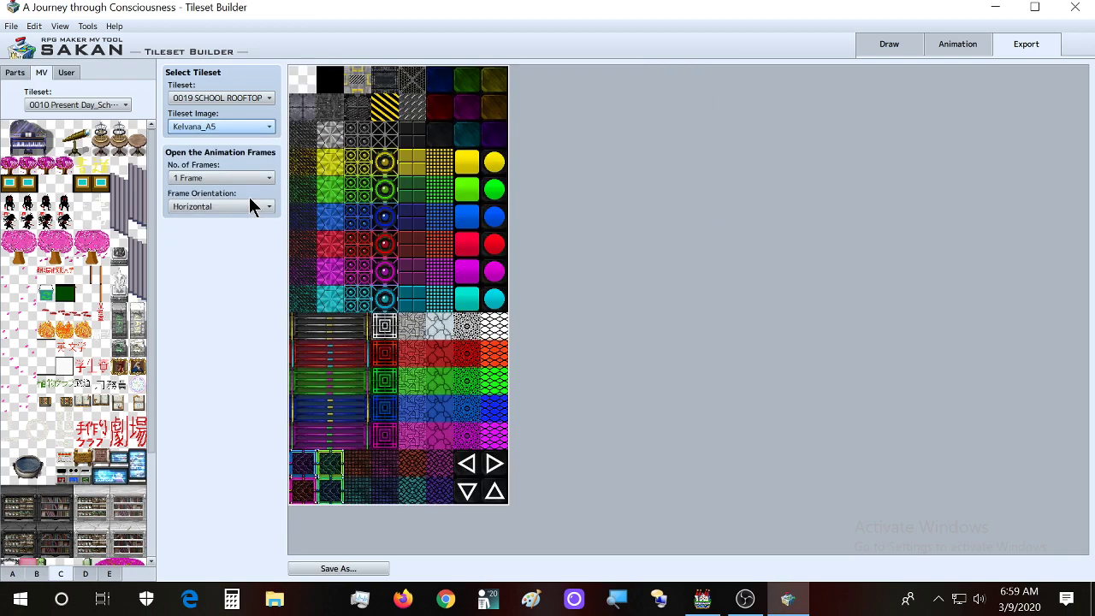
{"action": "left_click", "coordinate": [243, 128]}
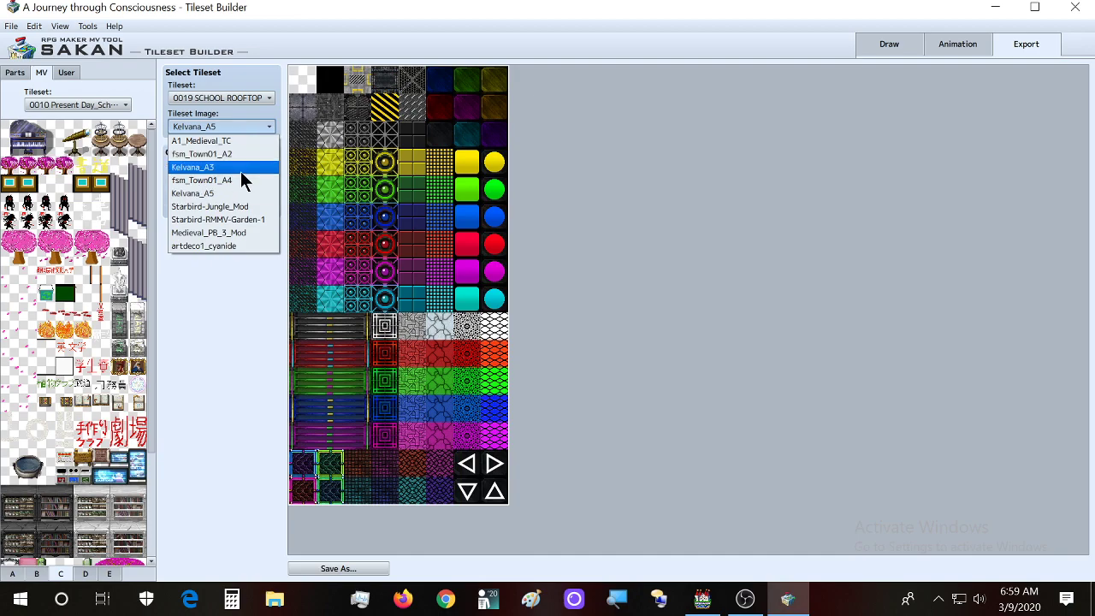
{"action": "left_click", "coordinate": [246, 216]}
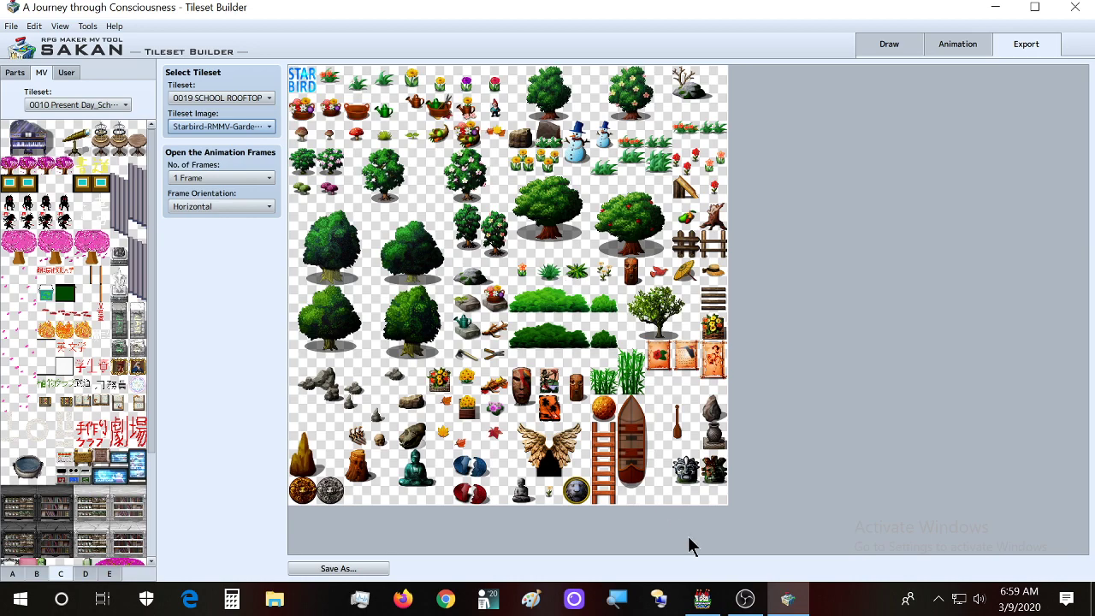
Step: Switch to RPG Maker MV and look over the University Floor 2 (3Kai) map
{"action": "left_click", "coordinate": [701, 599]}
{"action": "scroll", "coordinate": [529, 244], "scroll_direction": "up", "scroll_amount": 2}
{"action": "scroll", "coordinate": [528, 244], "scroll_direction": "up", "scroll_amount": 2}
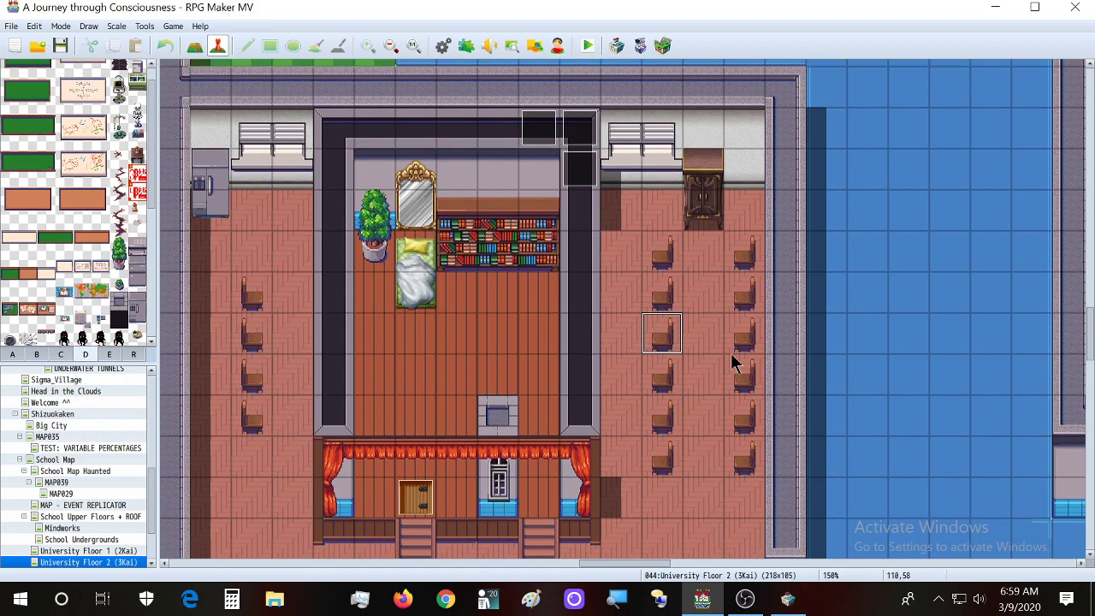
{"action": "scroll", "coordinate": [731, 354], "scroll_direction": "down", "scroll_amount": 1}
{"action": "scroll", "coordinate": [730, 355], "scroll_direction": "up", "scroll_amount": 2}
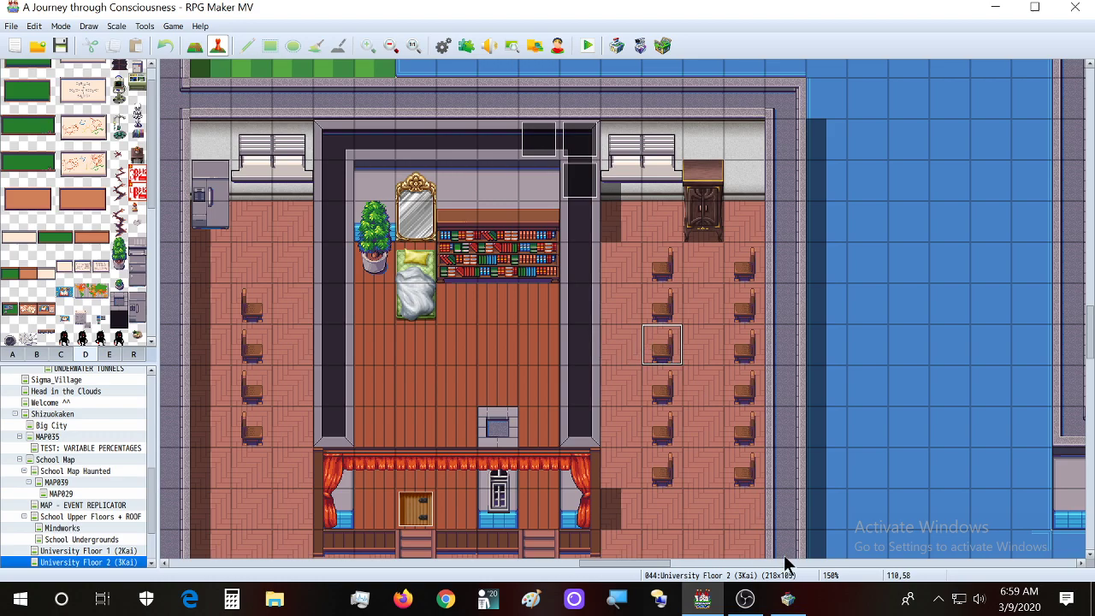
Step: Switch back to the Tileset Builder and display the export tileset's image Medieval_PB_3_Mod
{"action": "left_click", "coordinate": [788, 598]}
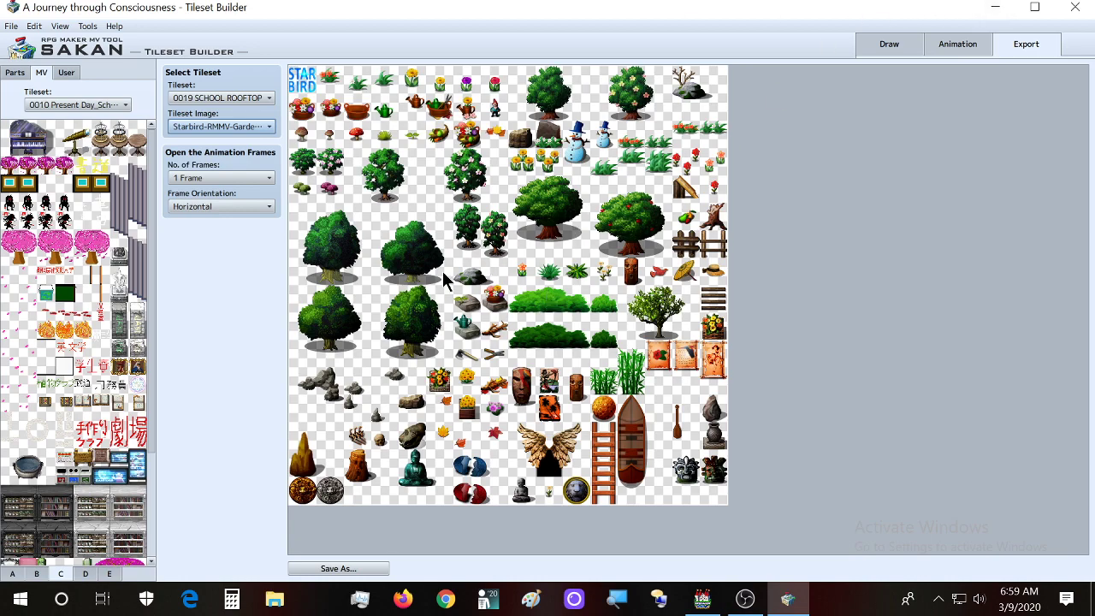
{"action": "left_click", "coordinate": [238, 128]}
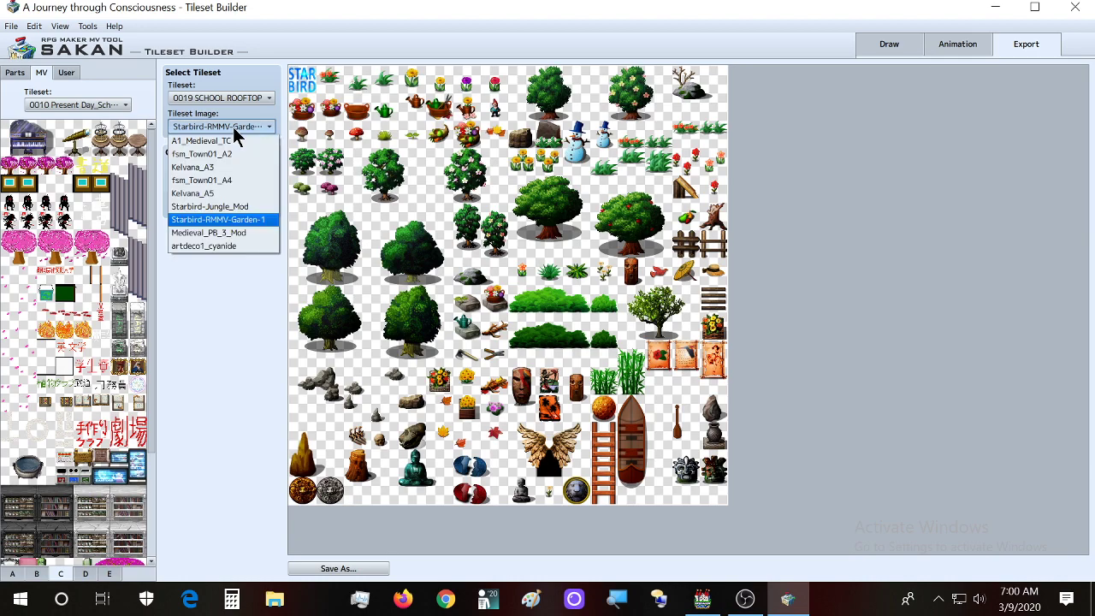
{"action": "left_click", "coordinate": [261, 234]}
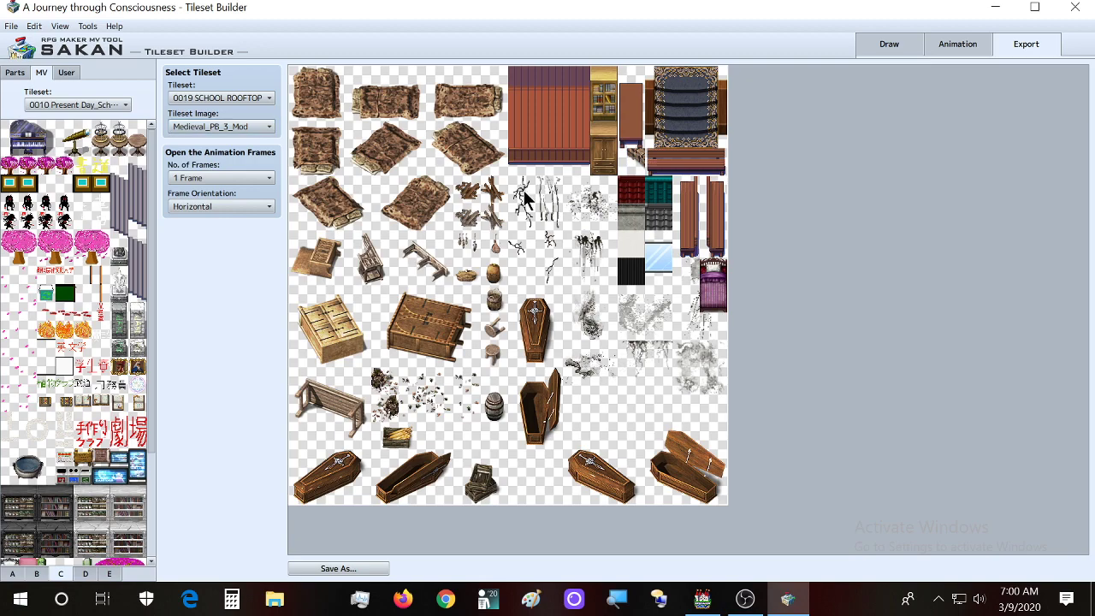
{"action": "left_click", "coordinate": [15, 247]}
{"action": "left_click_drag", "start_coordinate": [15, 248], "coordinate": [70, 299]}
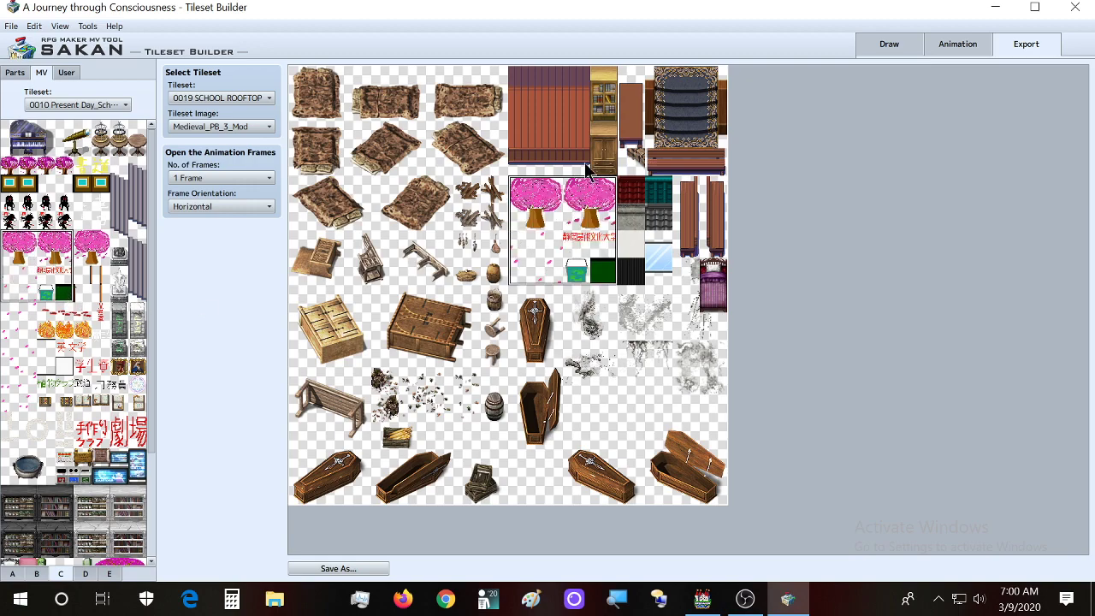
{"action": "left_click", "coordinate": [37, 267]}
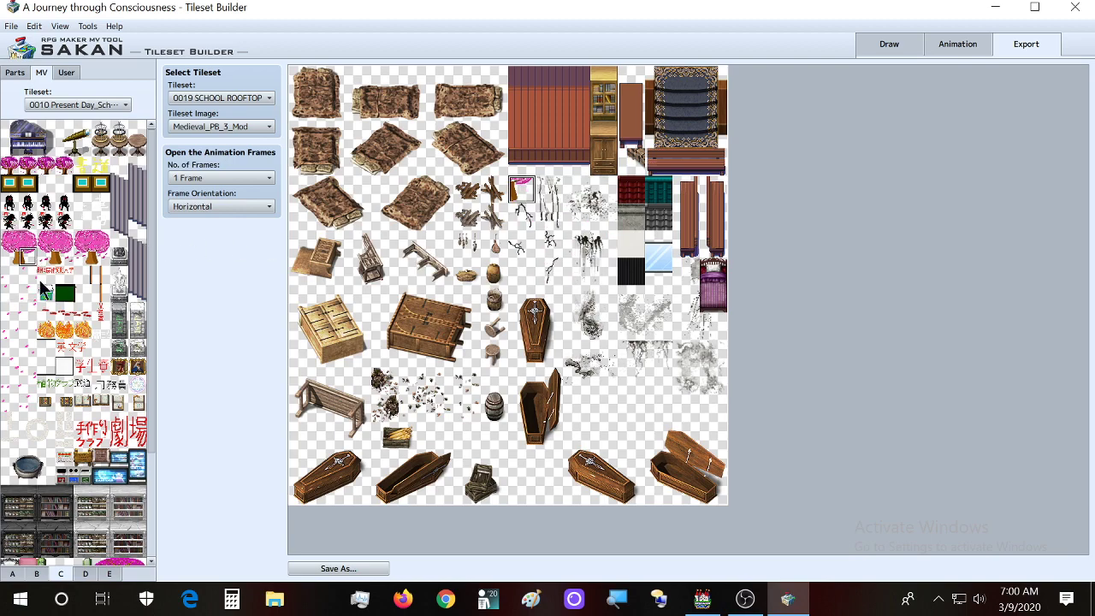
Step: Place the row of three pink trees from the C tiles of tileset 0010 beside the open upright coffin in Medieval_PB_3_Mod
{"action": "left_click_drag", "start_coordinate": [15, 250], "coordinate": [106, 262]}
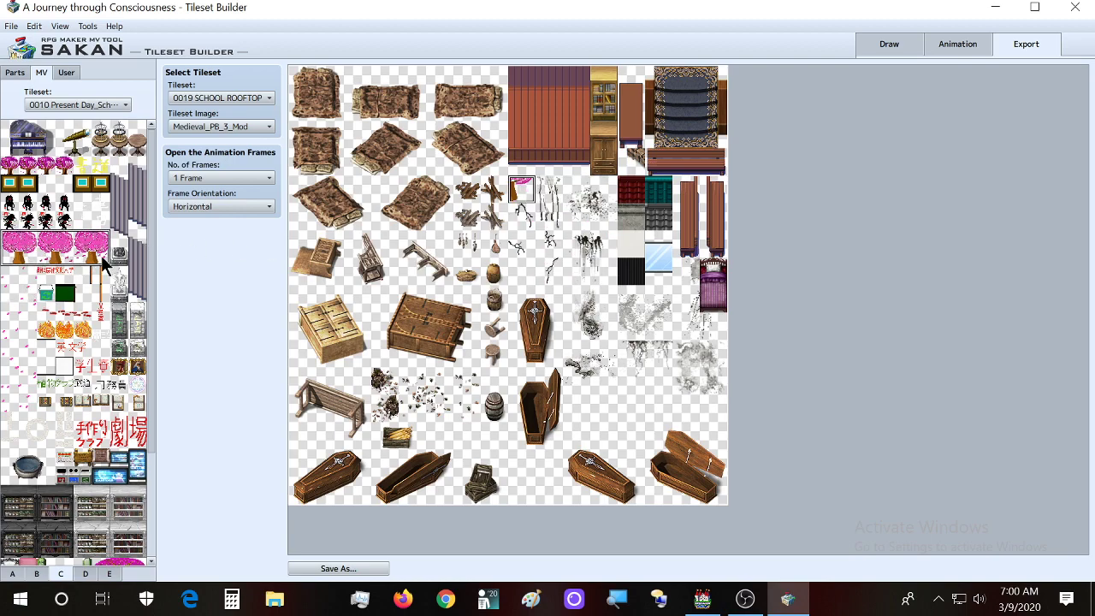
{"action": "left_click", "coordinate": [610, 360]}
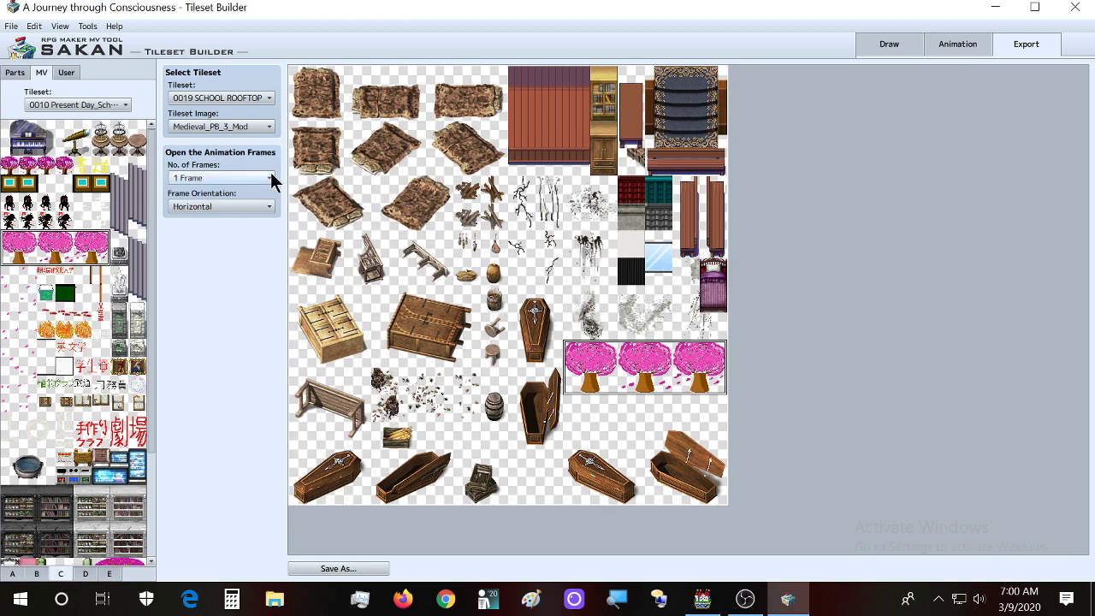
{"action": "left_click", "coordinate": [255, 128]}
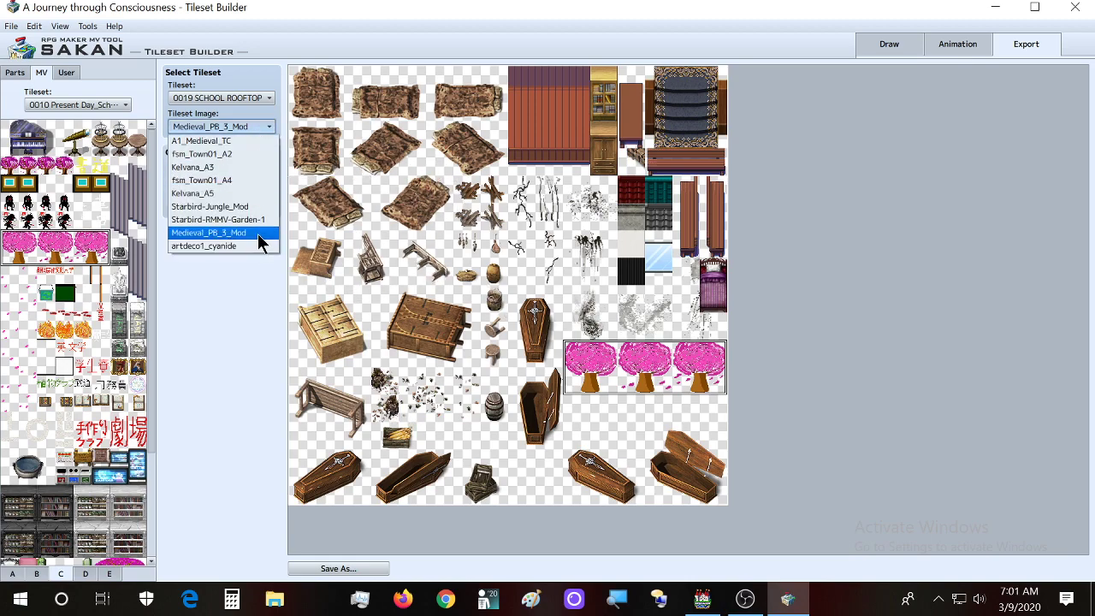
{"action": "left_click", "coordinate": [245, 233]}
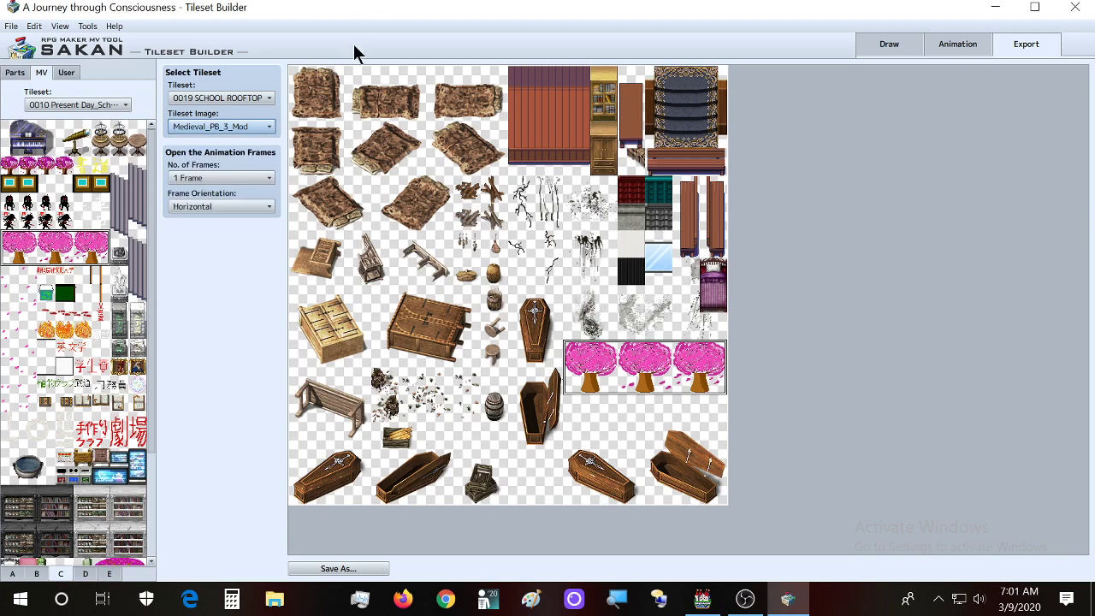
Step: Move the row of pink trees up beside the closed upright coffin and save the image over the existing Medieval_PB_3_Mod.png
{"action": "left_click_drag", "start_coordinate": [605, 449], "coordinate": [629, 335]}
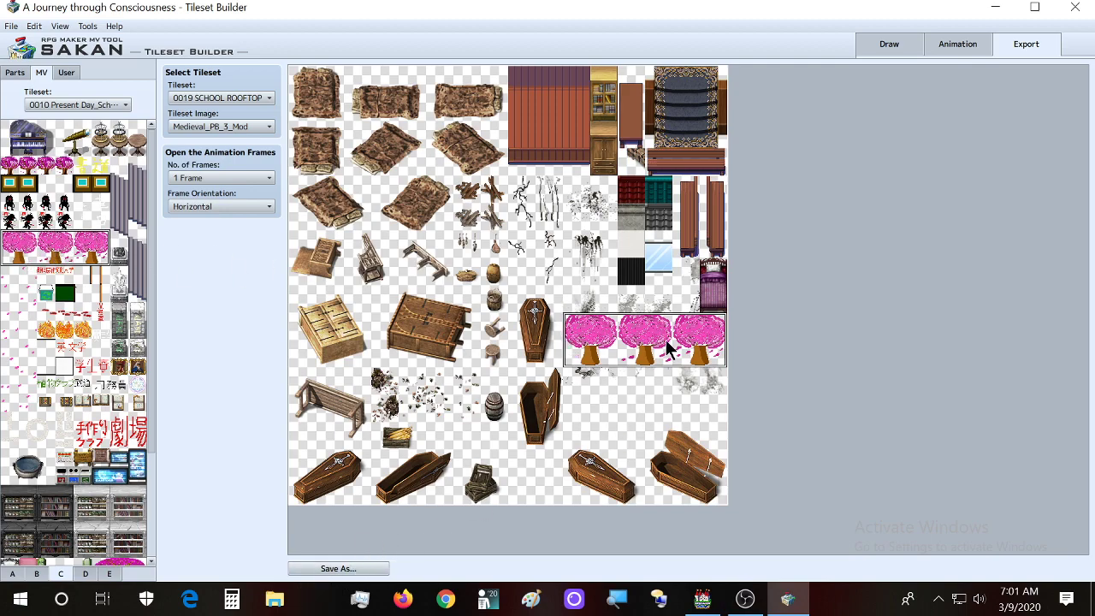
{"action": "left_click", "coordinate": [354, 571]}
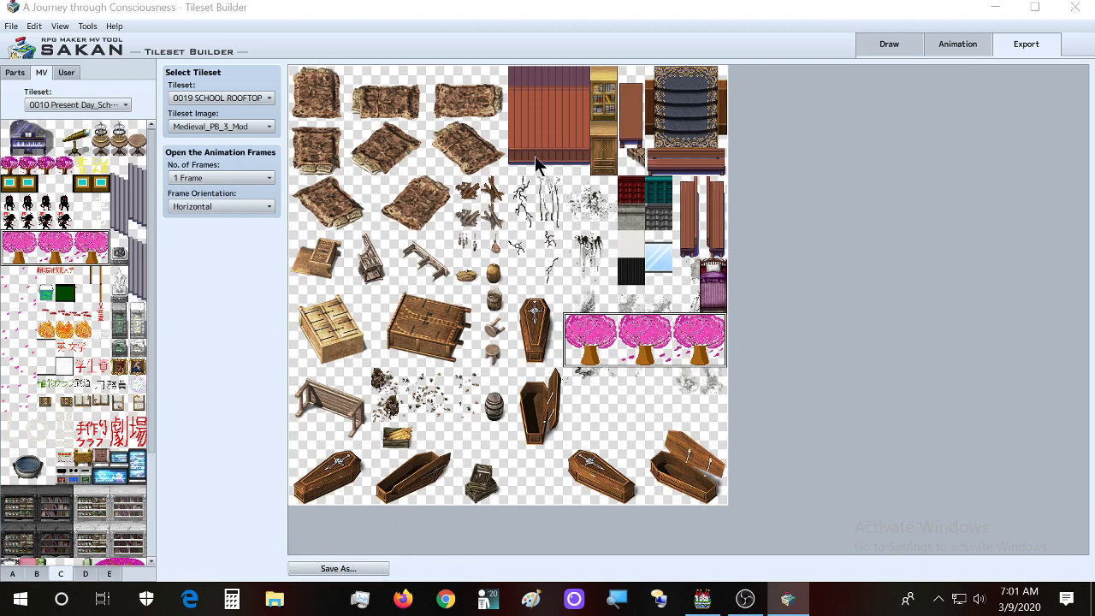
{"action": "left_click_drag", "start_coordinate": [569, 86], "coordinate": [665, 99]}
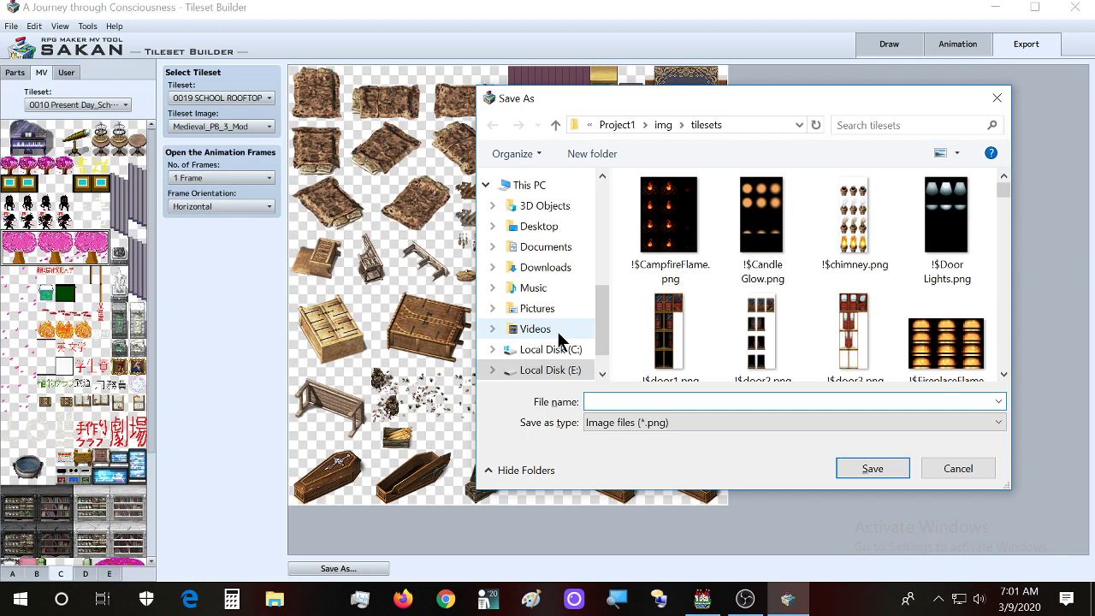
{"action": "type", "text": "Medieval3"}
{"action": "key", "text": "BackSpace"}
{"action": "type", "text": "_"}
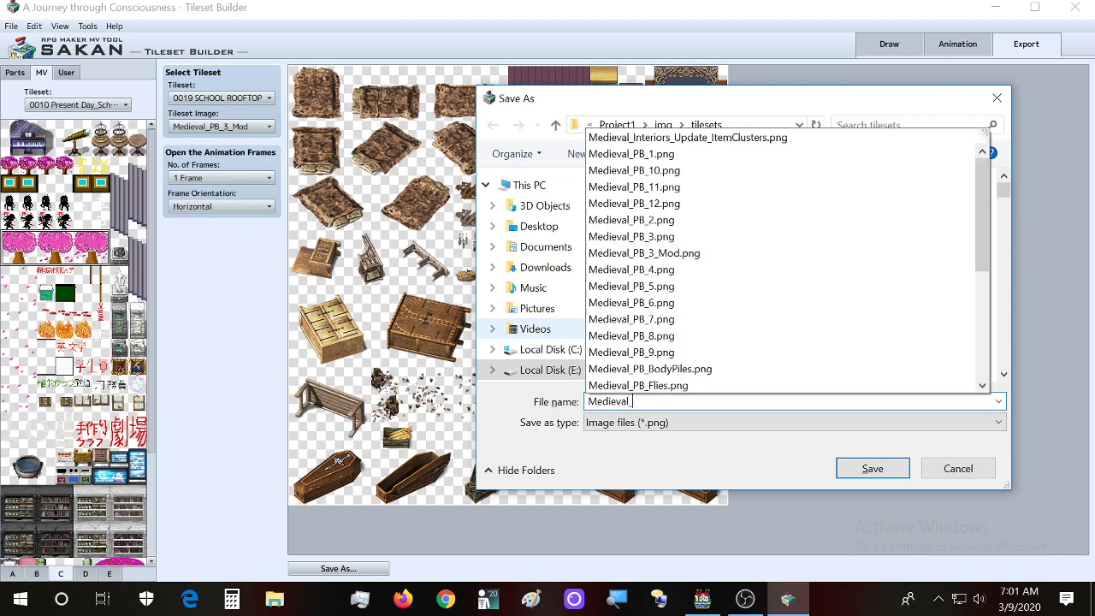
{"action": "left_click", "coordinate": [674, 253]}
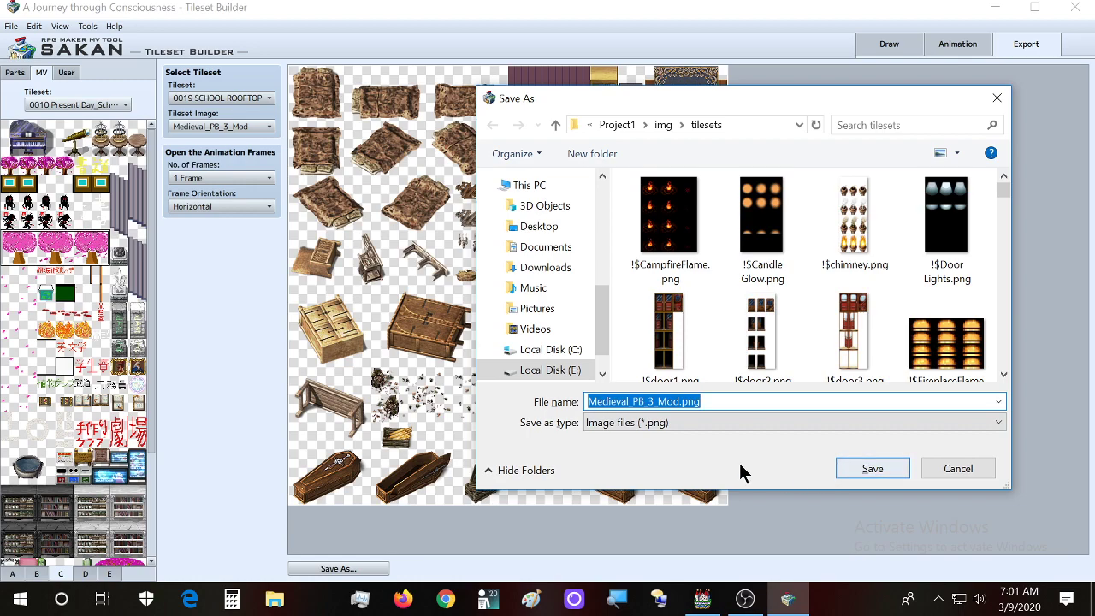
{"action": "left_click", "coordinate": [873, 468]}
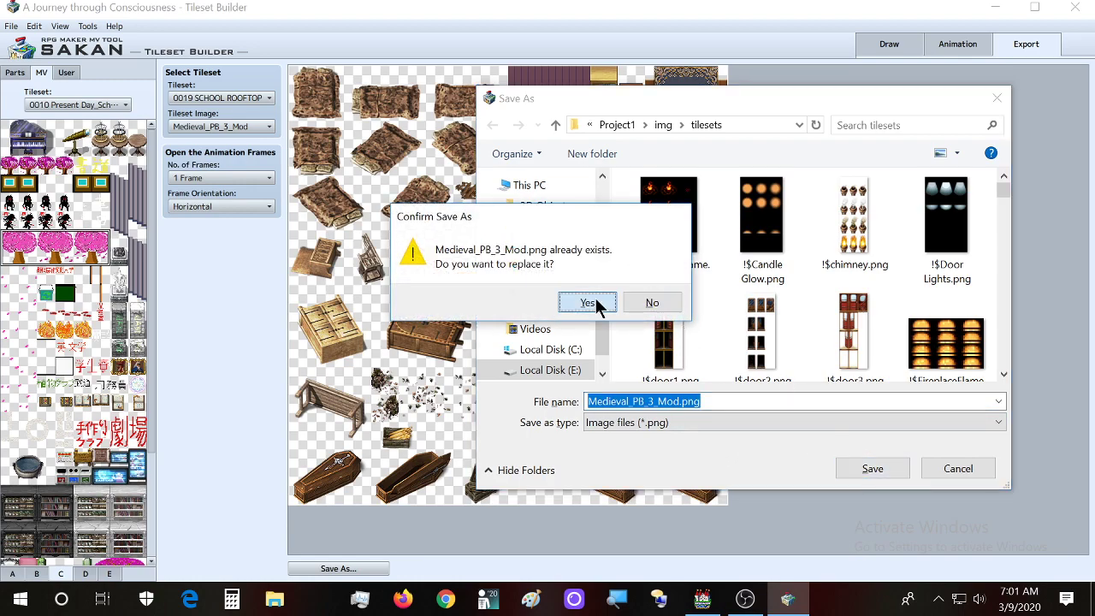
{"action": "left_click", "coordinate": [598, 307]}
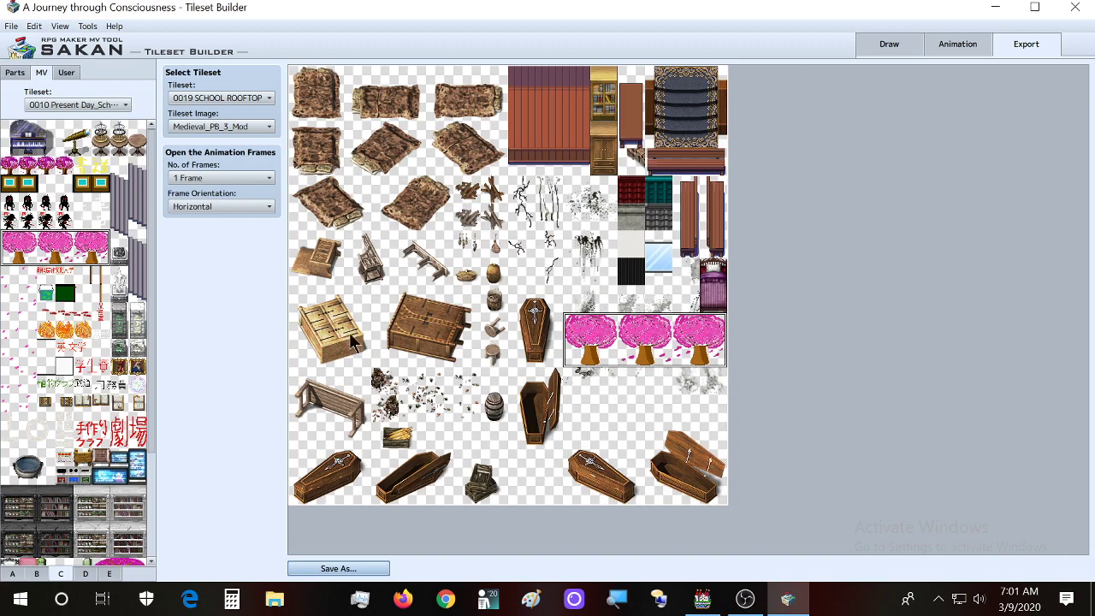
{"action": "left_click", "coordinate": [362, 299]}
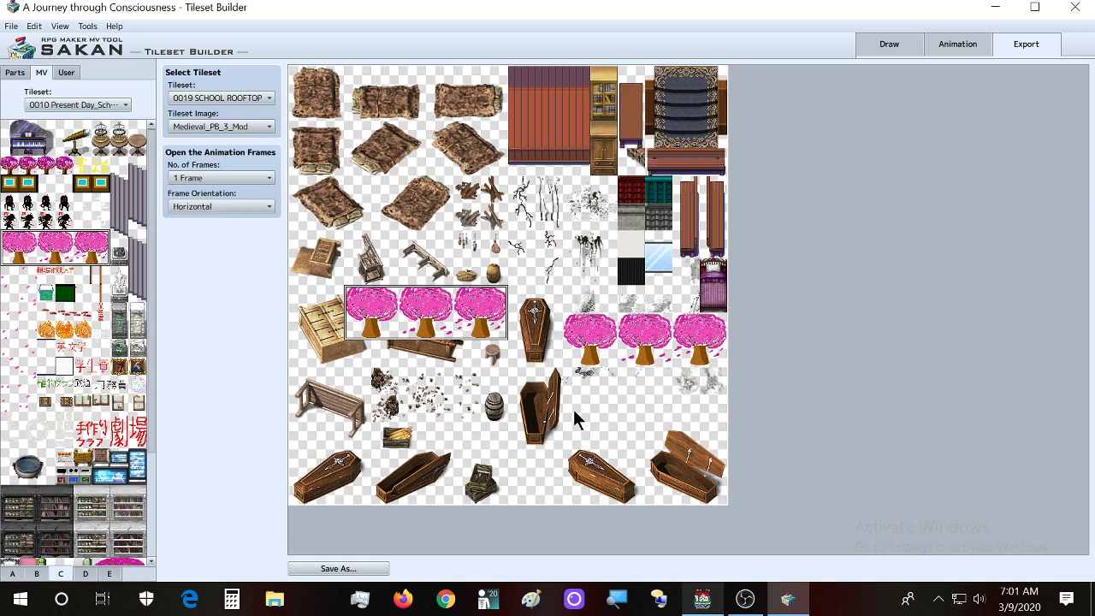
Step: Switch to RPG Maker MV, open the ROOFTOP map and check its D tiles for the added pink trees
{"action": "left_click", "coordinate": [702, 599]}
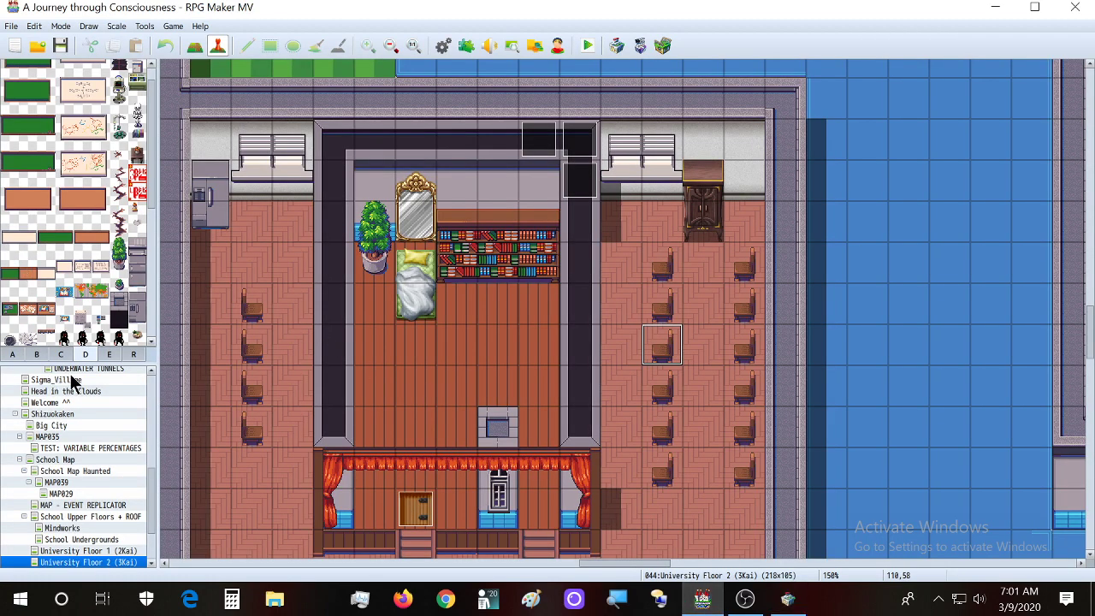
{"action": "scroll", "coordinate": [114, 407], "scroll_direction": "down", "scroll_amount": 2}
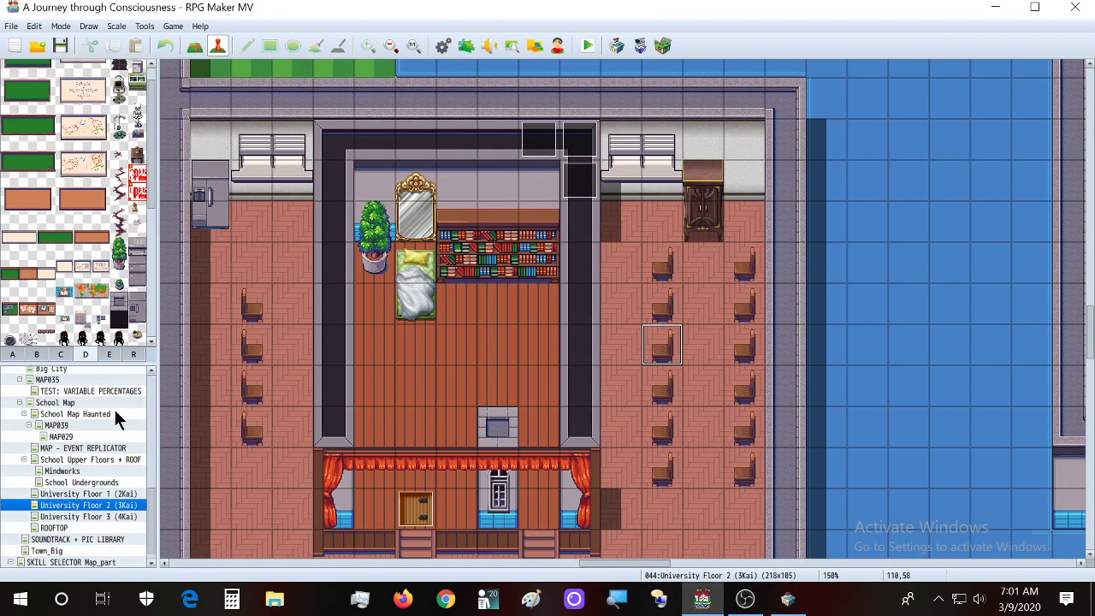
{"action": "left_click", "coordinate": [117, 528]}
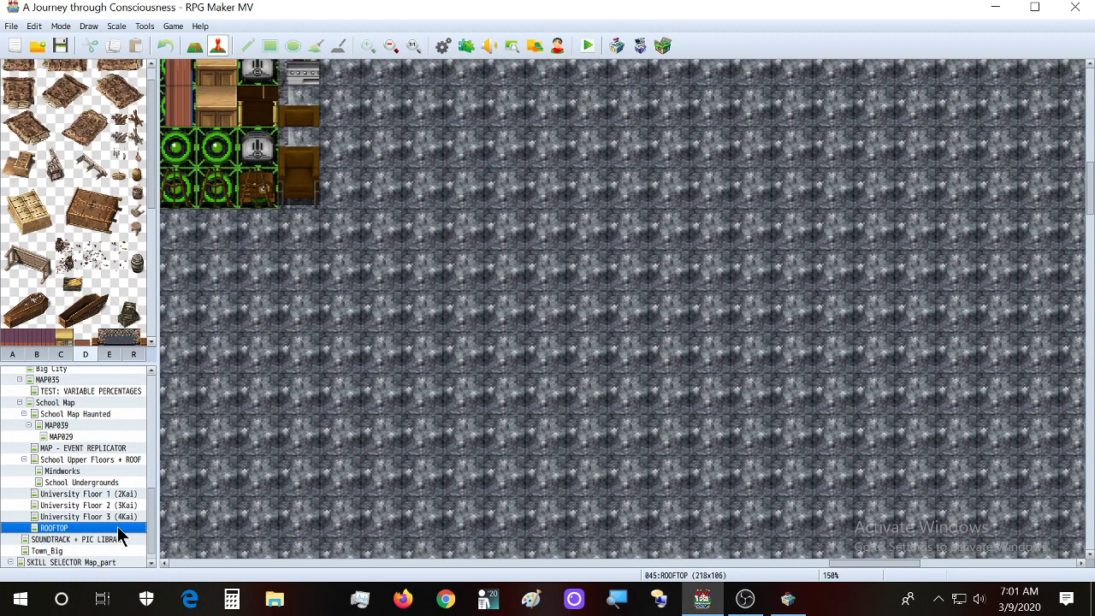
{"action": "left_click", "coordinate": [63, 352]}
{"action": "left_click", "coordinate": [87, 354]}
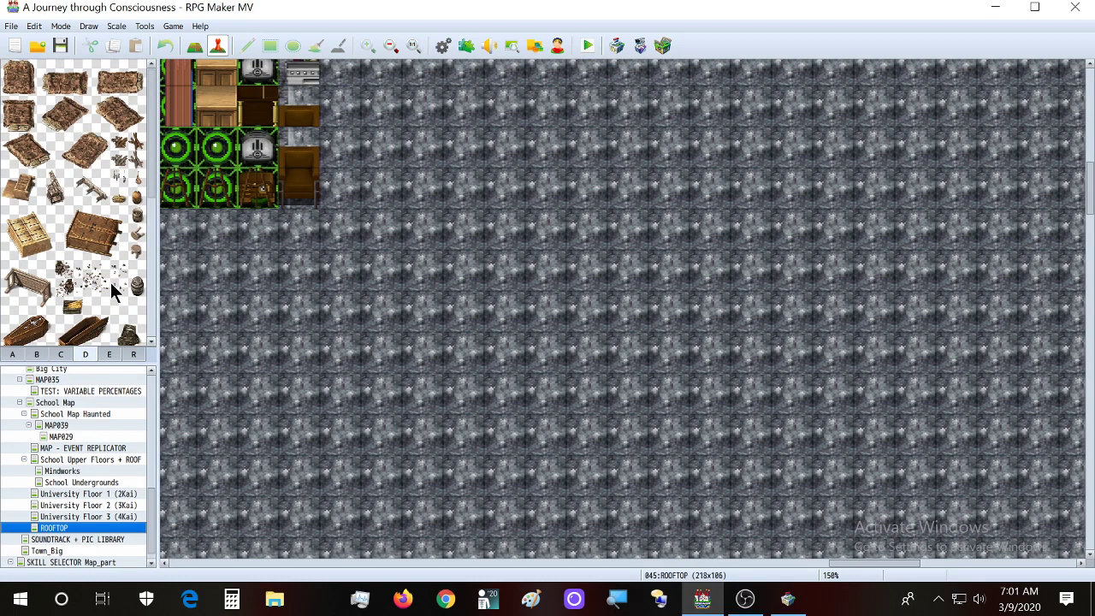
{"action": "scroll", "coordinate": [111, 291], "scroll_direction": "down", "scroll_amount": 5}
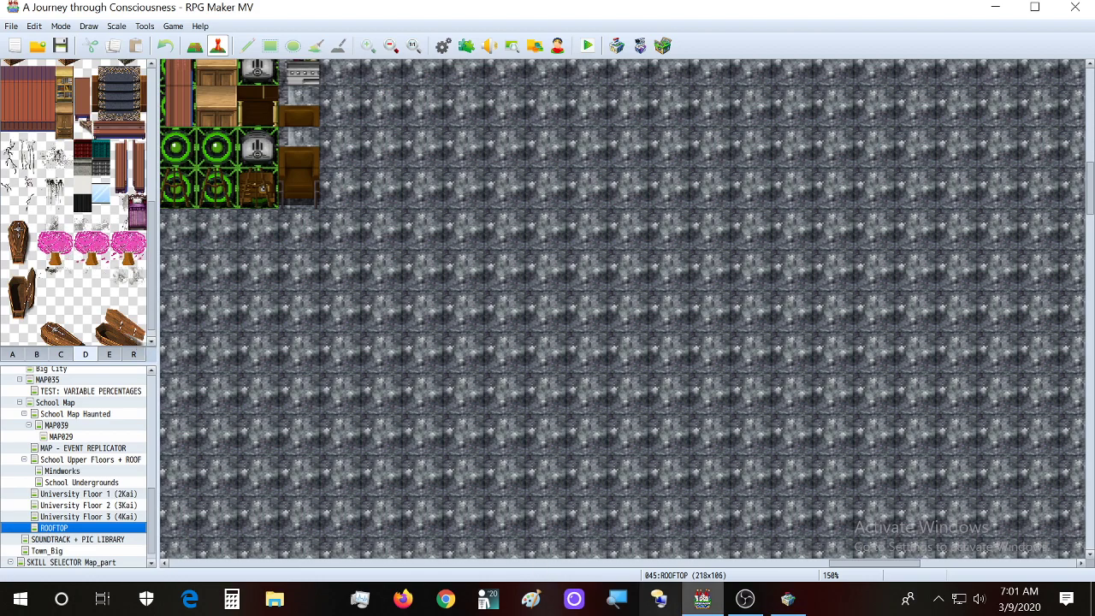
Step: Switch back to the Tileset Builder, pick the light grey bookshelf from the C tiles and try it over the cracks and closed coffin
{"action": "left_click", "coordinate": [788, 598]}
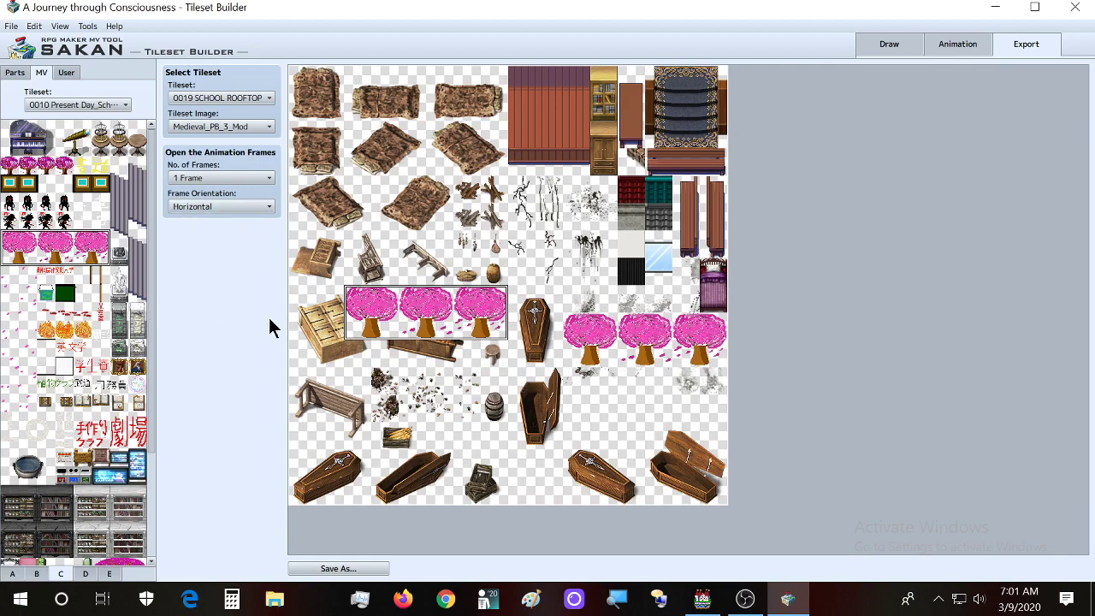
{"action": "scroll", "coordinate": [101, 351], "scroll_direction": "down", "scroll_amount": 2}
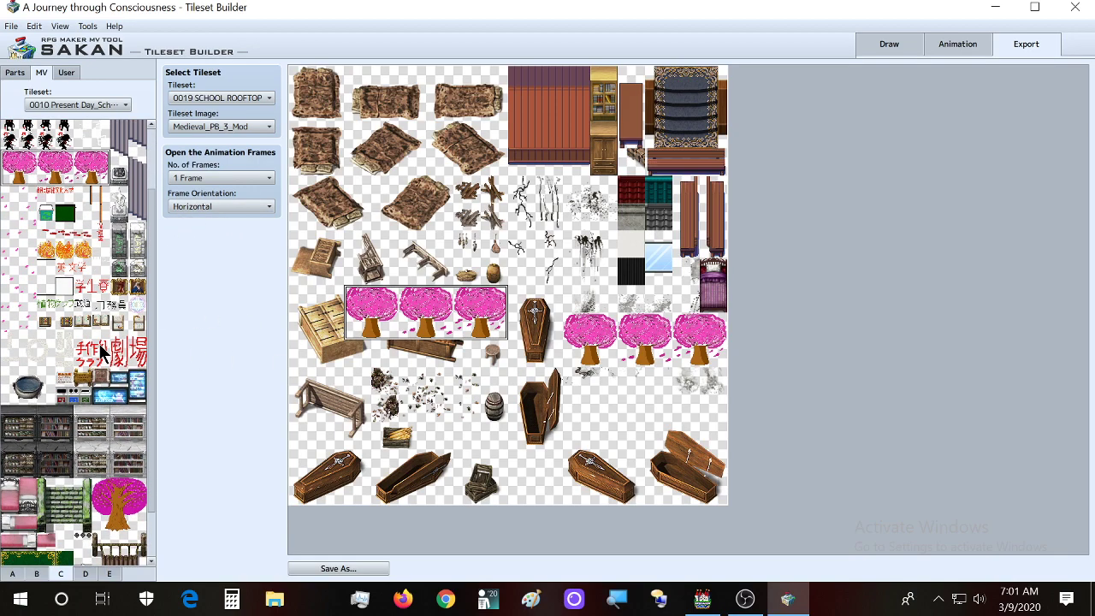
{"action": "scroll", "coordinate": [101, 351], "scroll_direction": "down", "scroll_amount": 2}
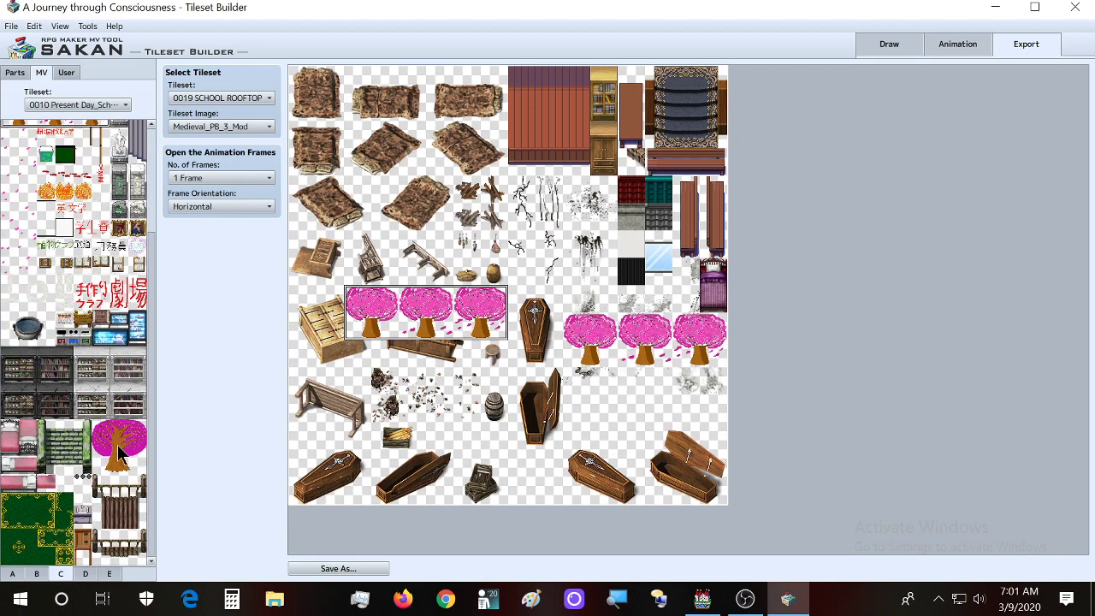
{"action": "left_click", "coordinate": [133, 376]}
{"action": "key", "text": "ctrl+z"}
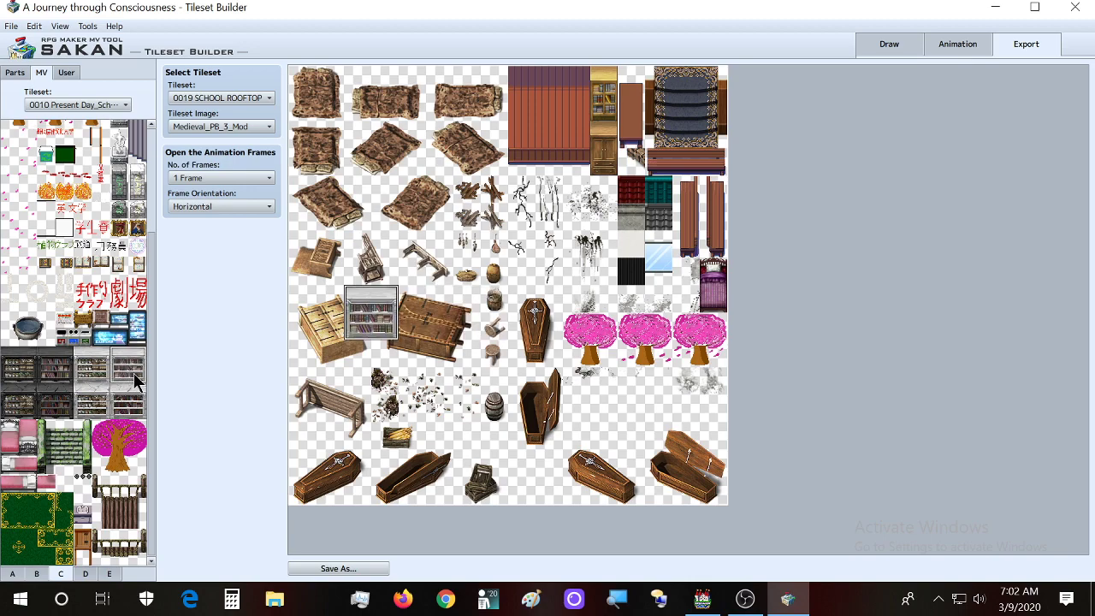
{"action": "left_click", "coordinate": [535, 199]}
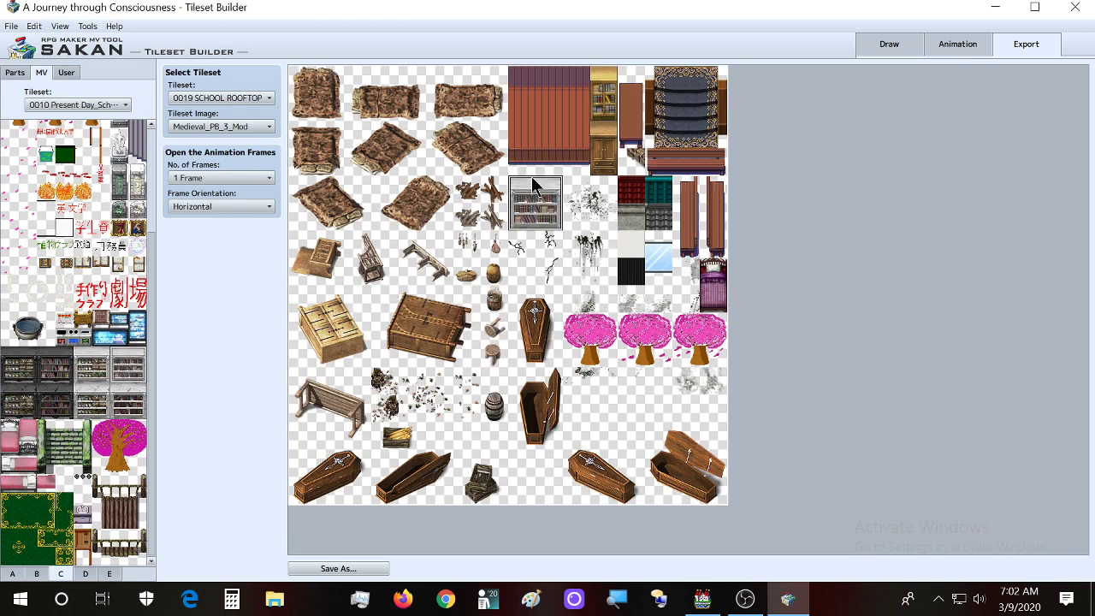
{"action": "left_click_drag", "start_coordinate": [532, 182], "coordinate": [548, 296]}
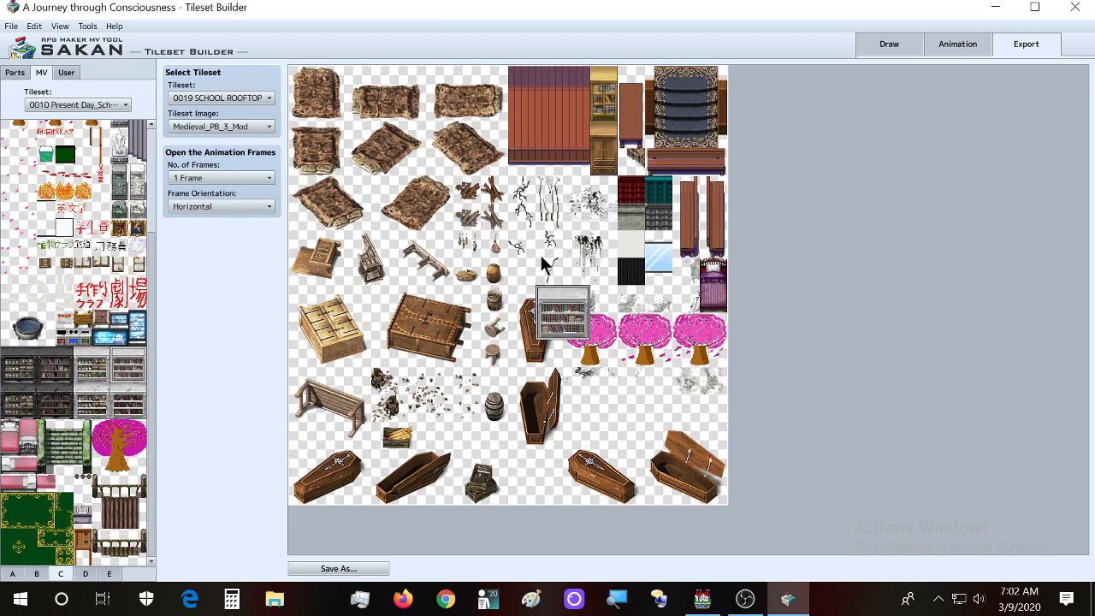
Step: Try the grey bookshelf one tile higher and lower around the wall cracks, settling it directly beneath the red planks
{"action": "left_click", "coordinate": [530, 179]}
{"action": "left_click", "coordinate": [524, 207]}
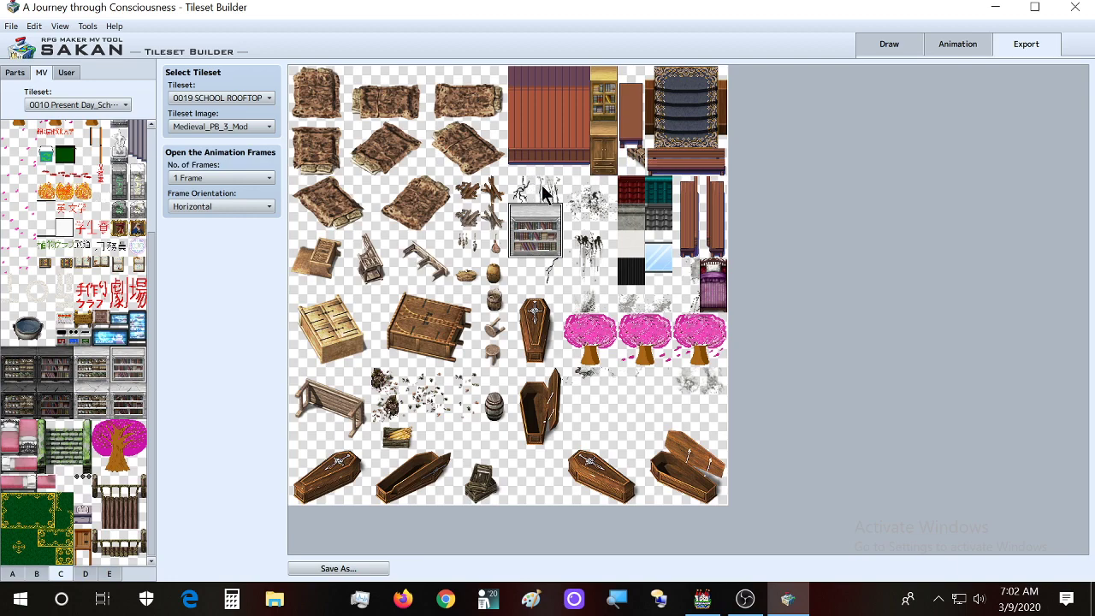
{"action": "left_click", "coordinate": [534, 189]}
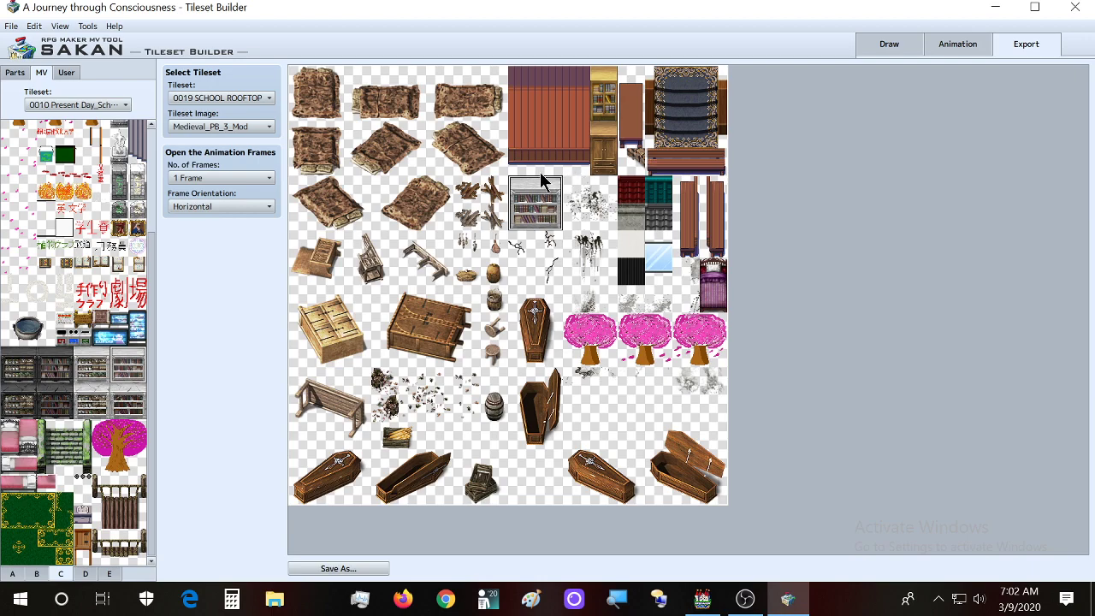
{"action": "left_click", "coordinate": [540, 174]}
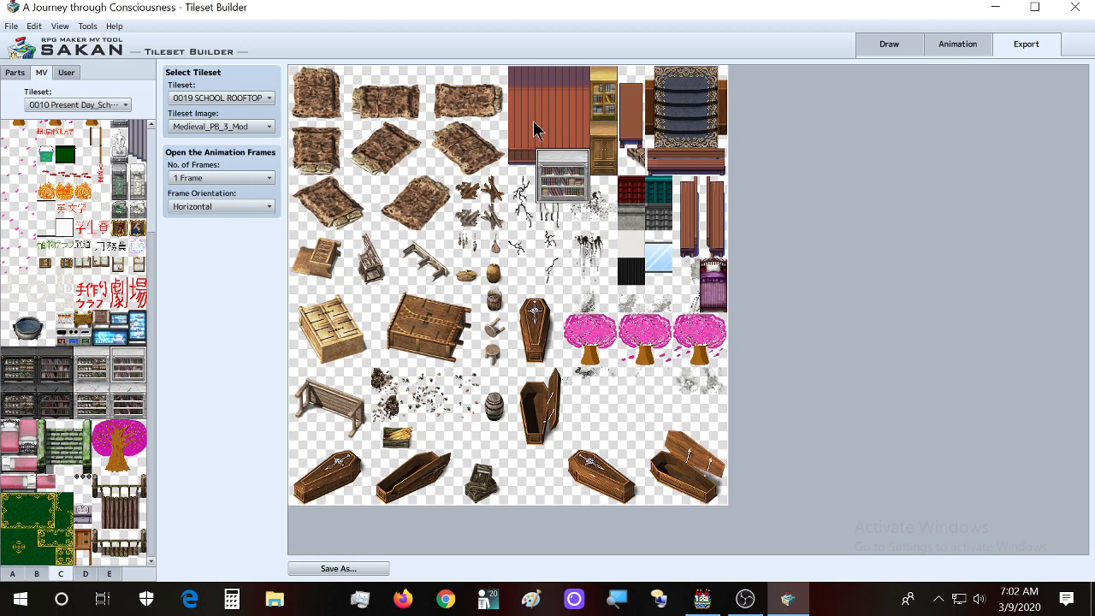
{"action": "left_click", "coordinate": [527, 195]}
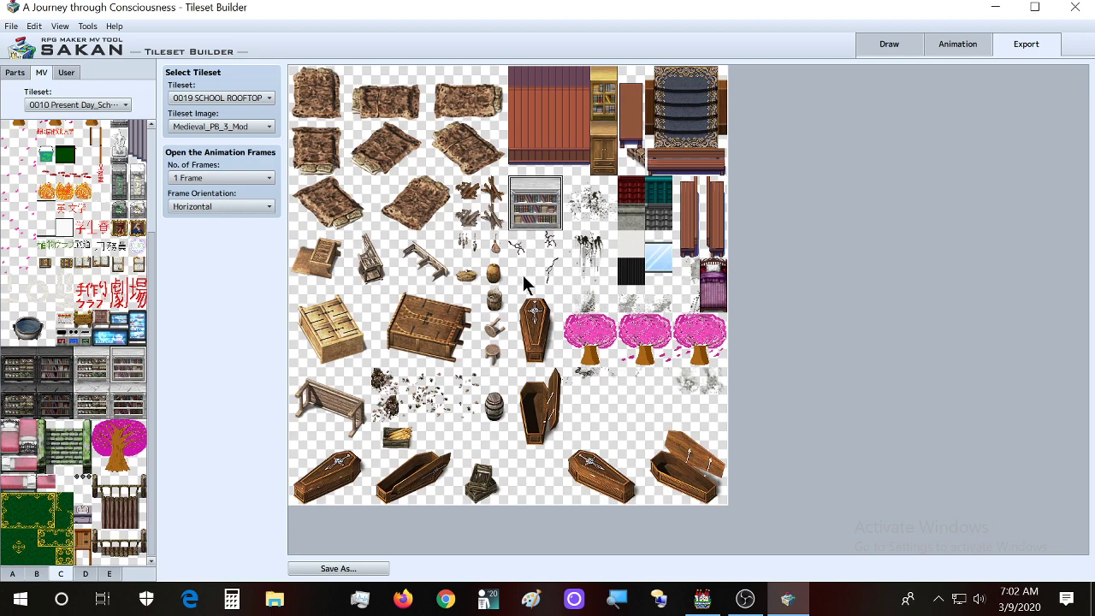
Step: Try the bookshelf around the barrel, stools and cracks, and swap it for the small notice tile on the red planks' lower edge
{"action": "left_click", "coordinate": [463, 370]}
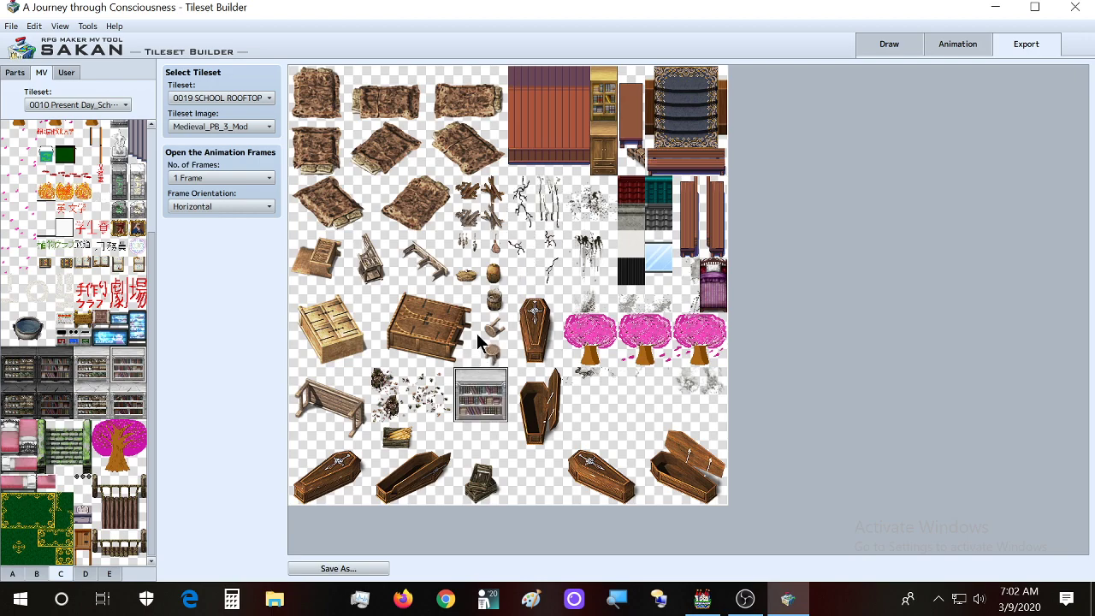
{"action": "left_click", "coordinate": [482, 334]}
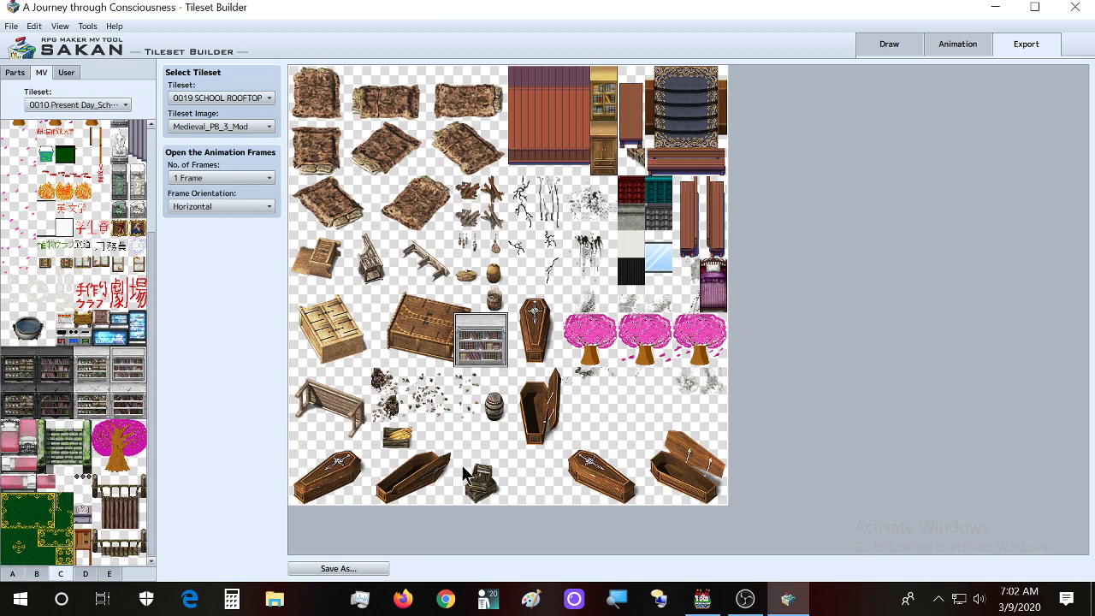
{"action": "left_click_drag", "start_coordinate": [592, 368], "coordinate": [442, 439]}
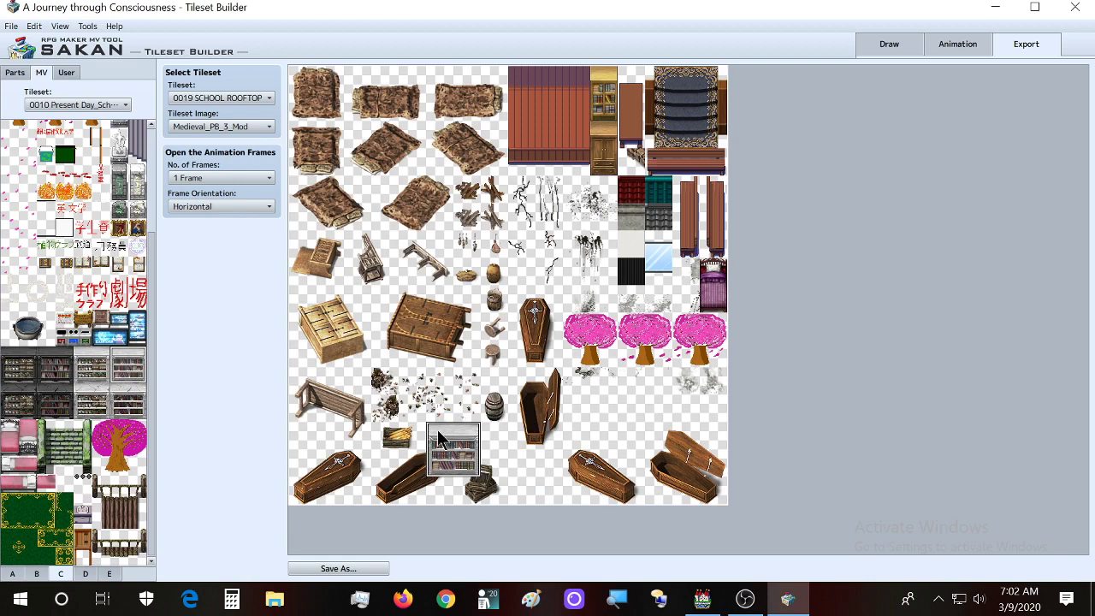
{"action": "left_click", "coordinate": [530, 205]}
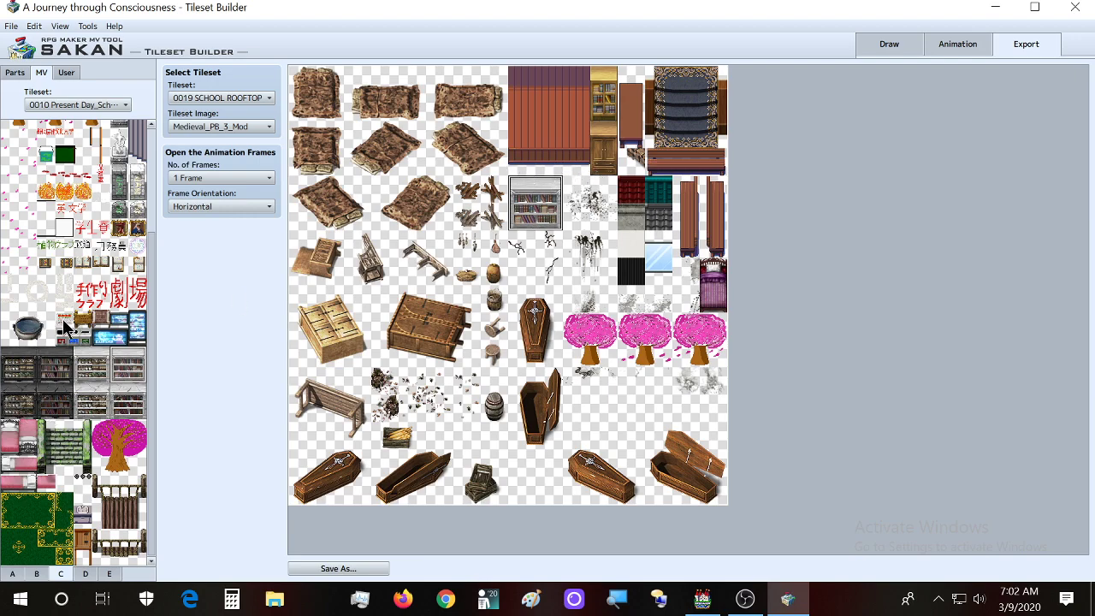
{"action": "left_click_drag", "start_coordinate": [65, 328], "coordinate": [552, 167]}
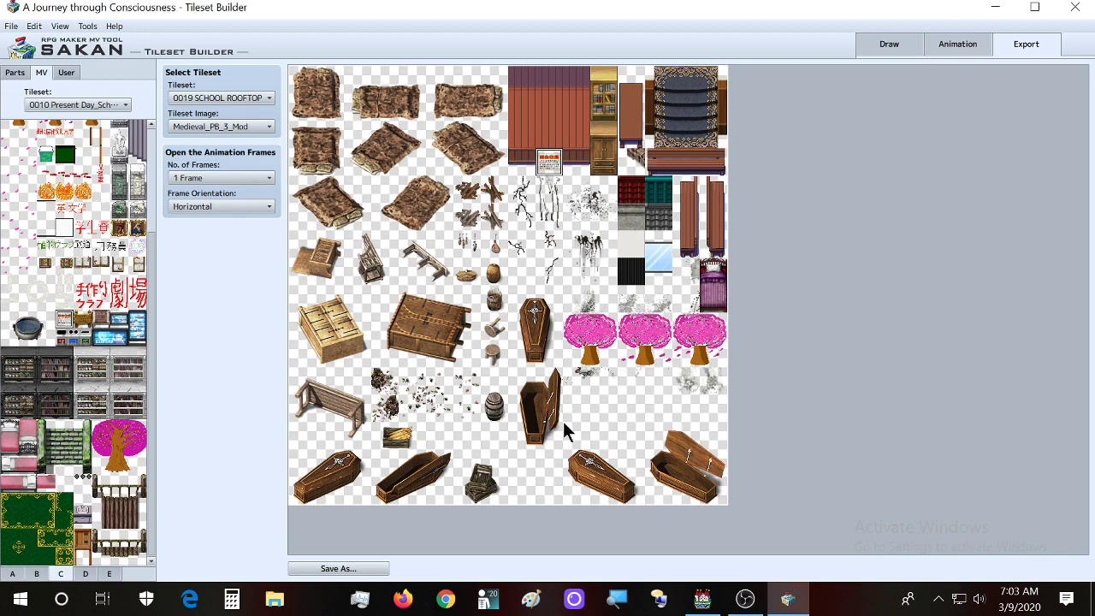
Step: Switch to RPG Maker MV, reopen the University Floor 2 (3Kai) map and examine the stage room and its surroundings
{"action": "key", "text": "alt+Tab"}
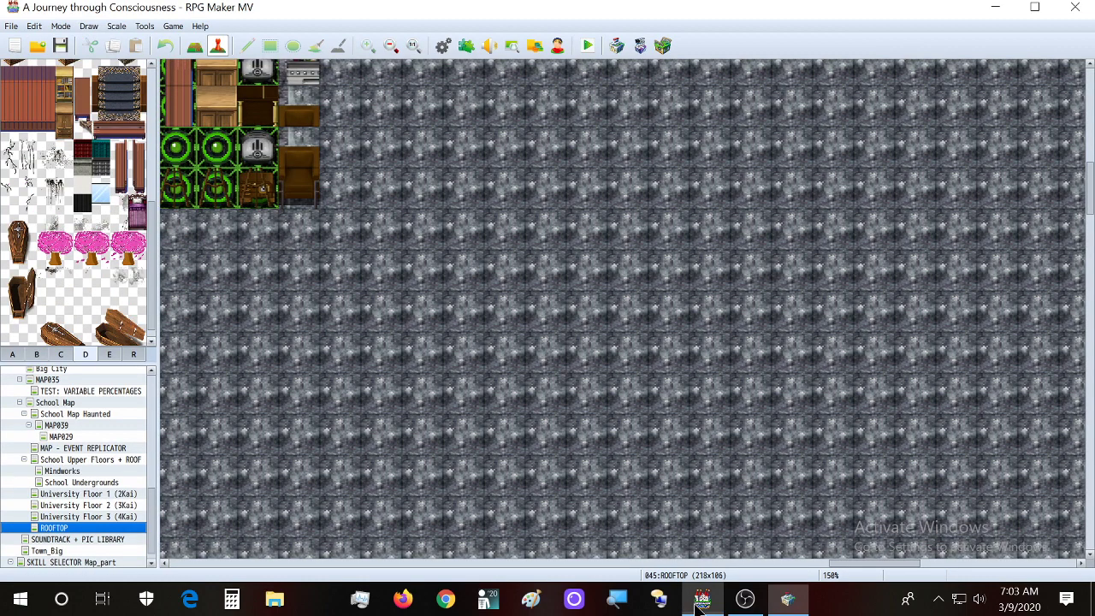
{"action": "left_click", "coordinate": [86, 505]}
{"action": "scroll", "coordinate": [342, 458], "scroll_direction": "down", "scroll_amount": 3}
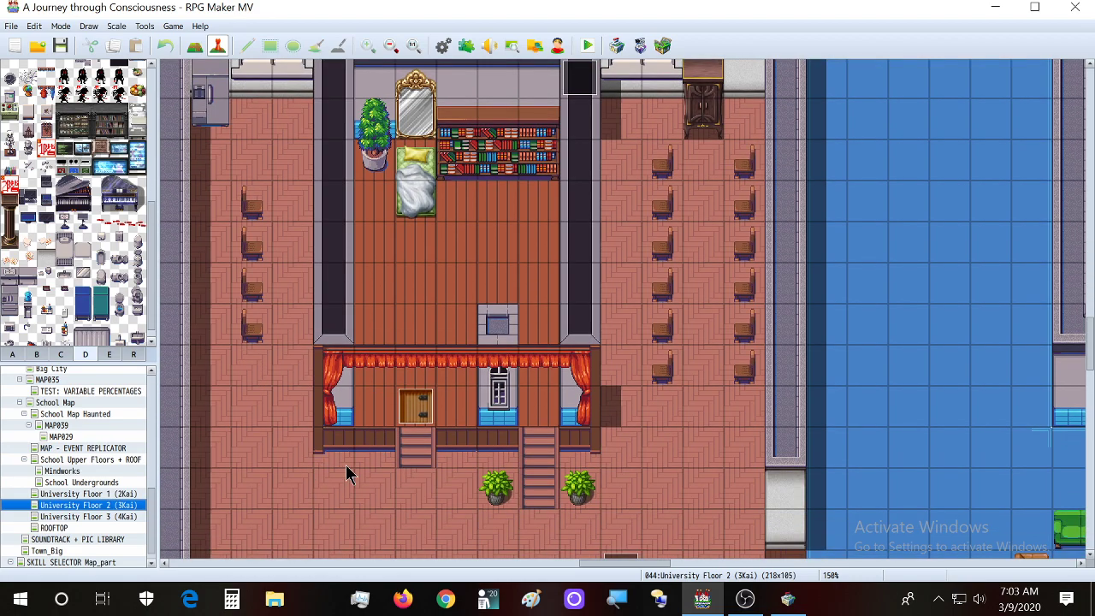
{"action": "scroll", "coordinate": [569, 464], "scroll_direction": "up", "scroll_amount": 3}
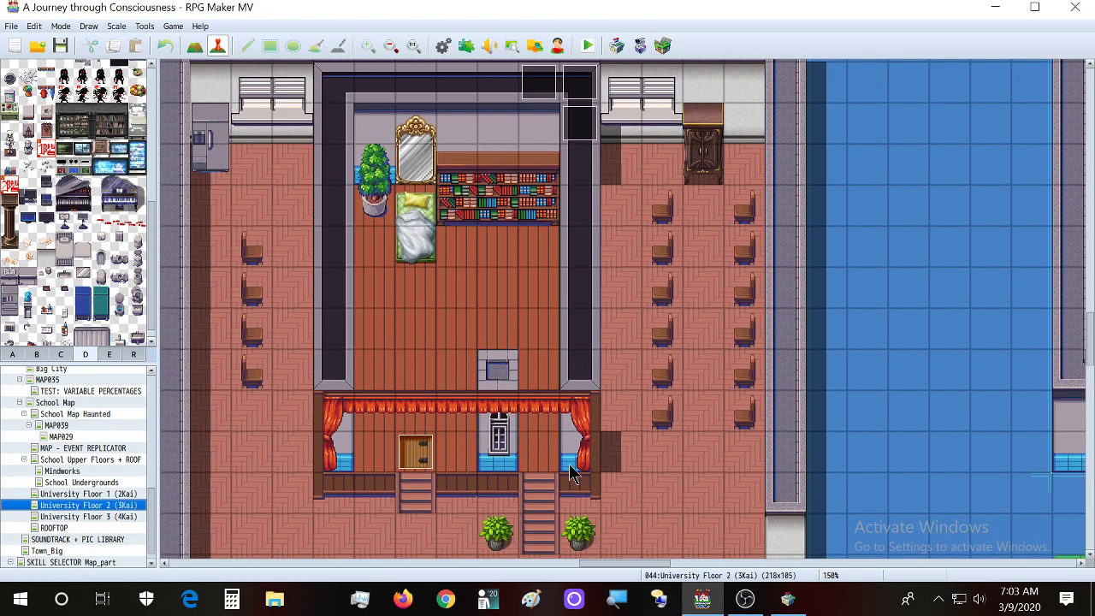
Step: Switch back to the Tileset Builder and place the three pink trees from the C tiles directly below the existing row of trees
{"action": "left_click", "coordinate": [787, 599]}
{"action": "scroll", "coordinate": [82, 432], "scroll_direction": "up", "scroll_amount": 3}
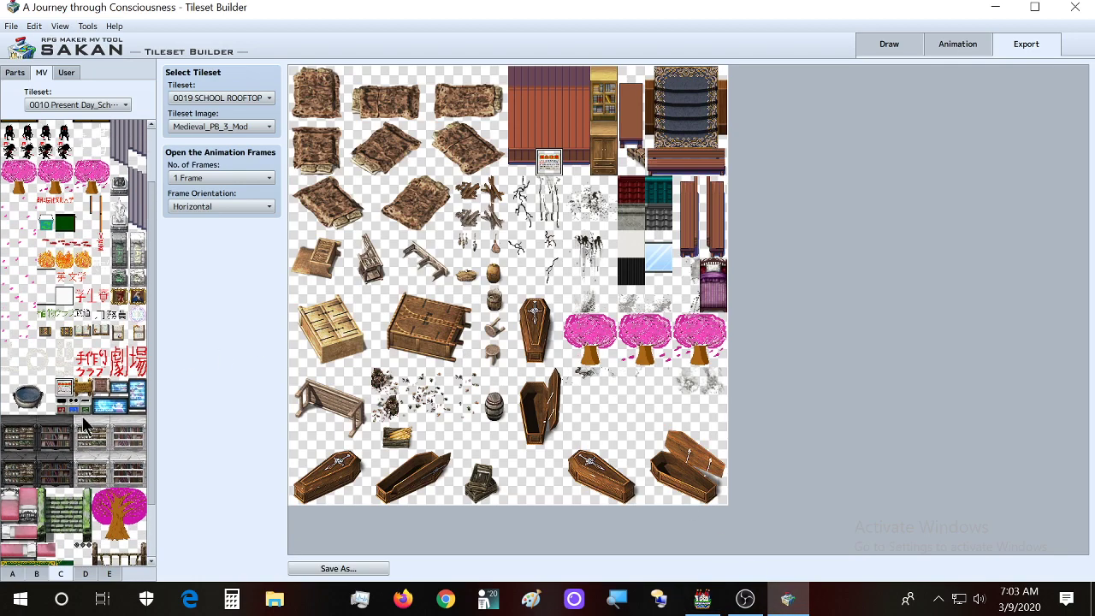
{"action": "left_click_drag", "start_coordinate": [10, 239], "coordinate": [107, 255]}
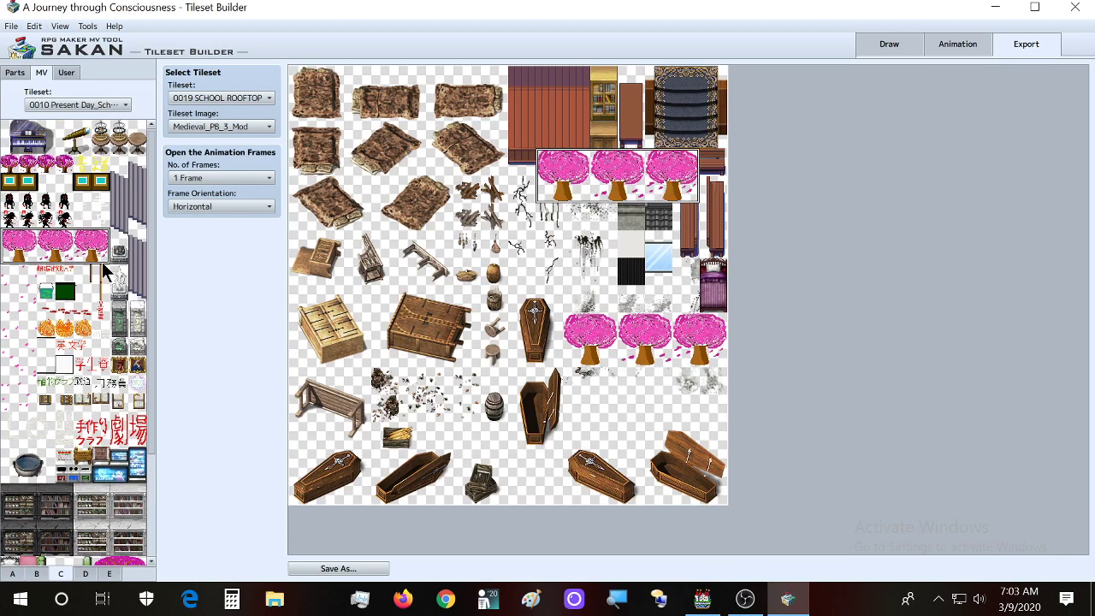
{"action": "left_click", "coordinate": [517, 255]}
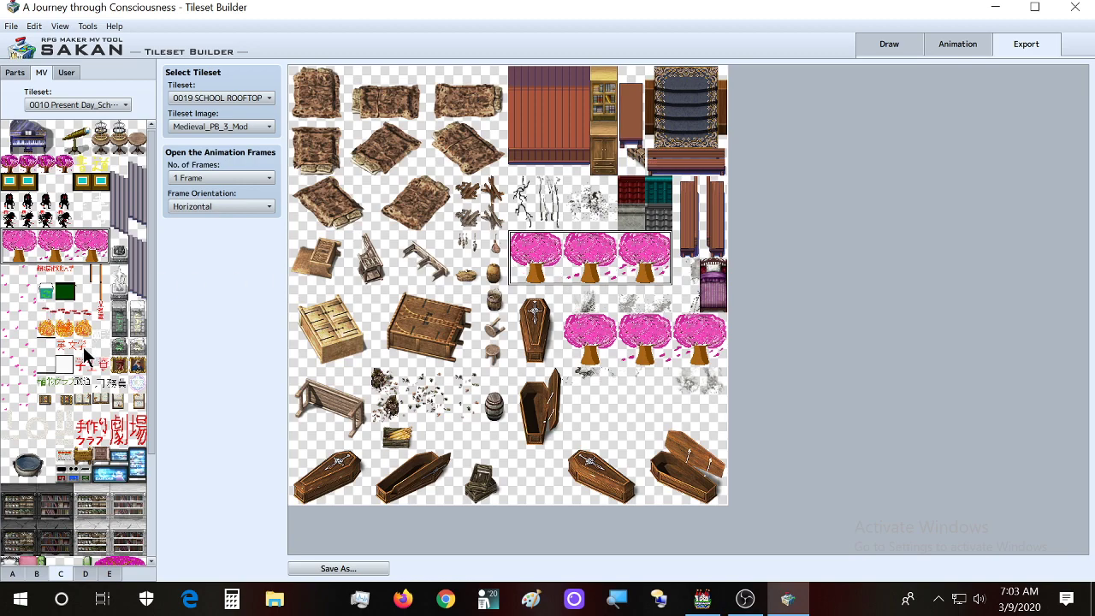
{"action": "left_click", "coordinate": [599, 390]}
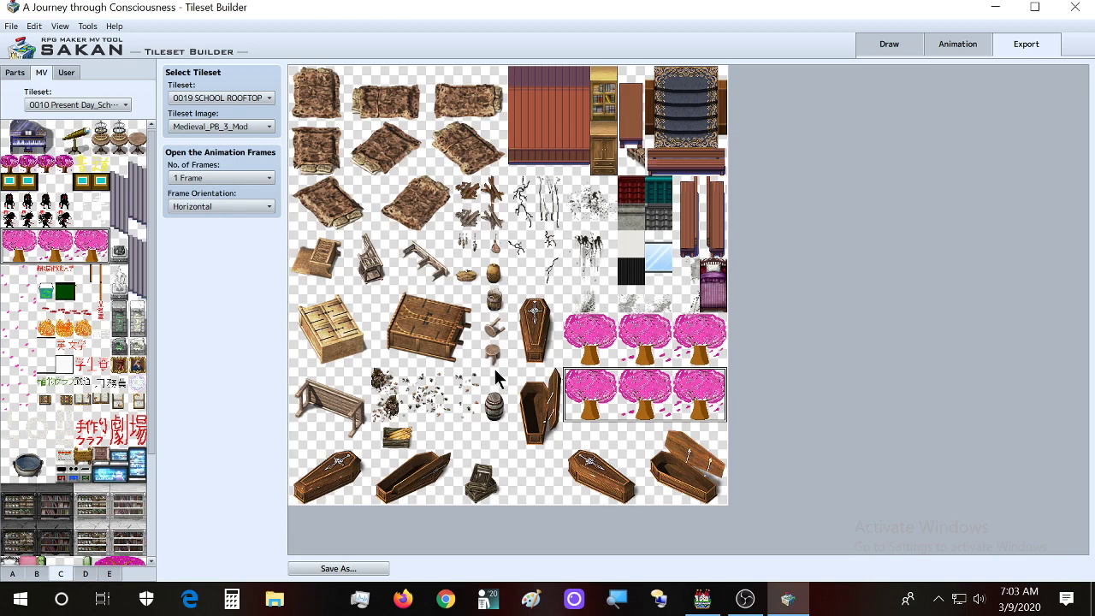
Step: Copy the first pink petal block from the C tiles below the leftmost pink tree, and overwrite Medieval_PB_3_Mod.png with the result
{"action": "left_click", "coordinate": [12, 278]}
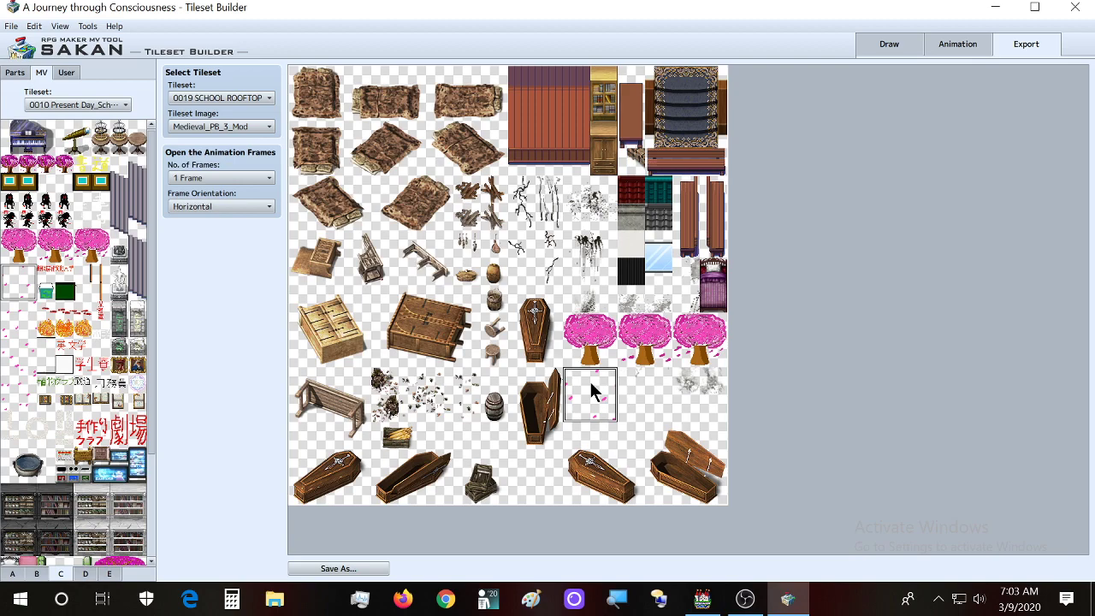
{"action": "left_click", "coordinate": [360, 568]}
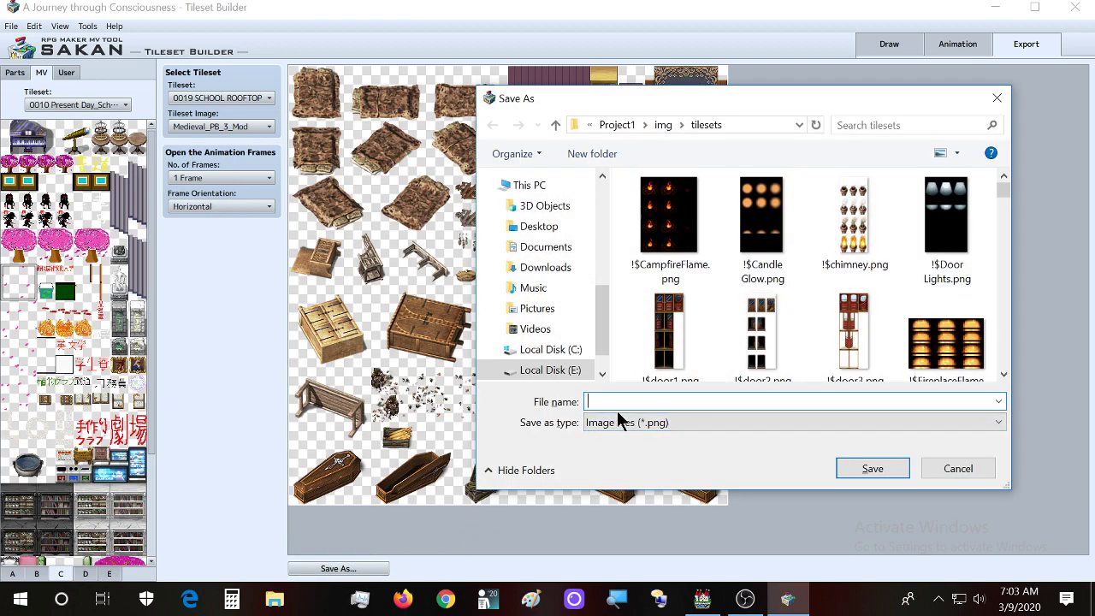
{"action": "left_click", "coordinate": [895, 468]}
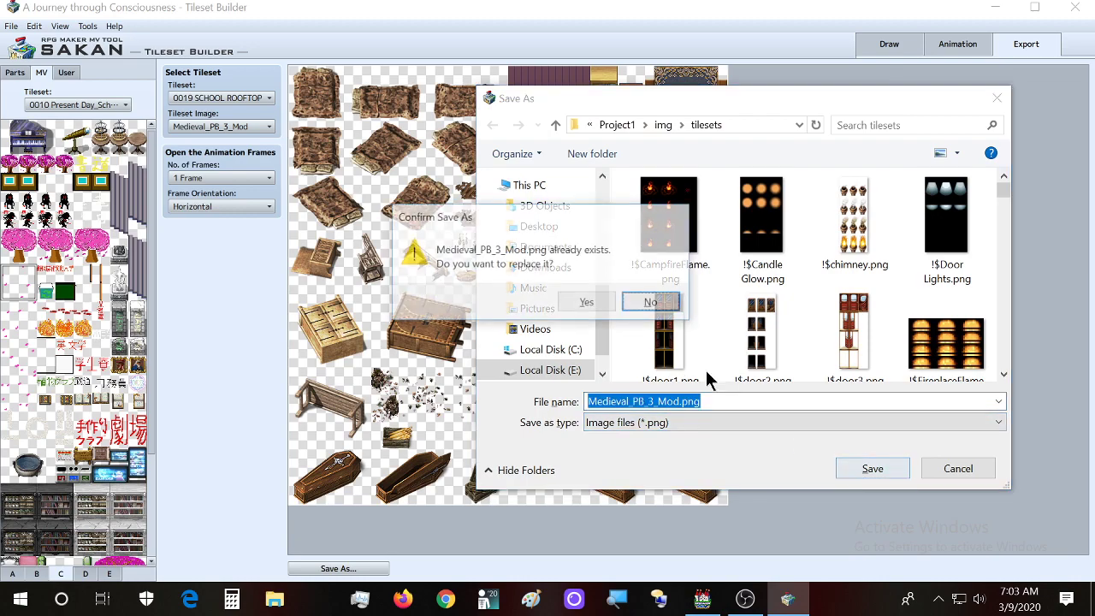
{"action": "left_click", "coordinate": [583, 303]}
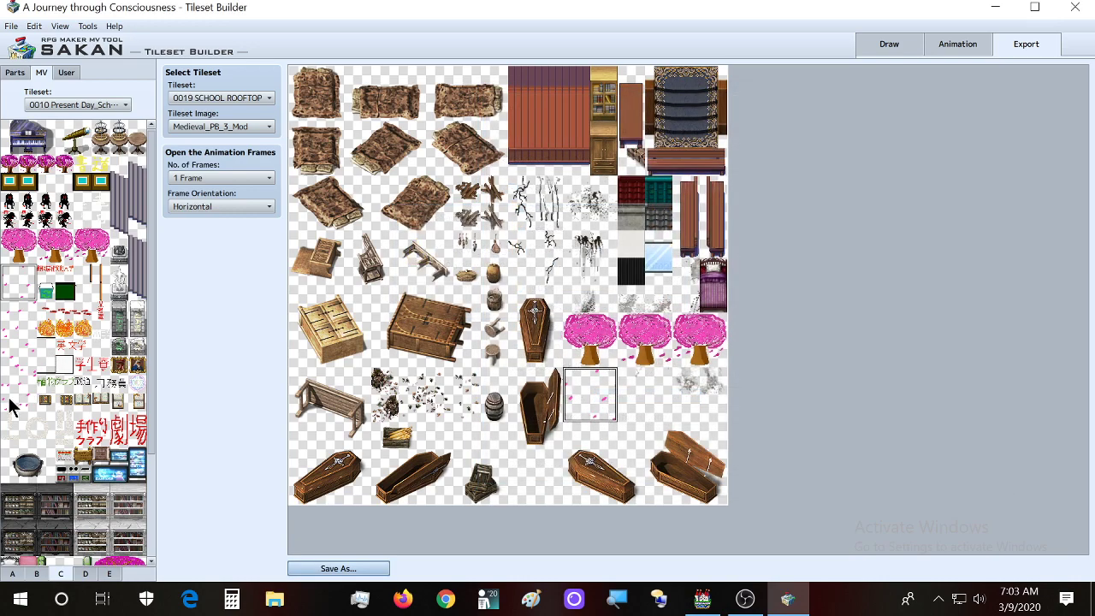
Step: Copy the second pink petal block below the middle pink tree and save over Medieval_PB_3_Mod.png
{"action": "left_click", "coordinate": [11, 310]}
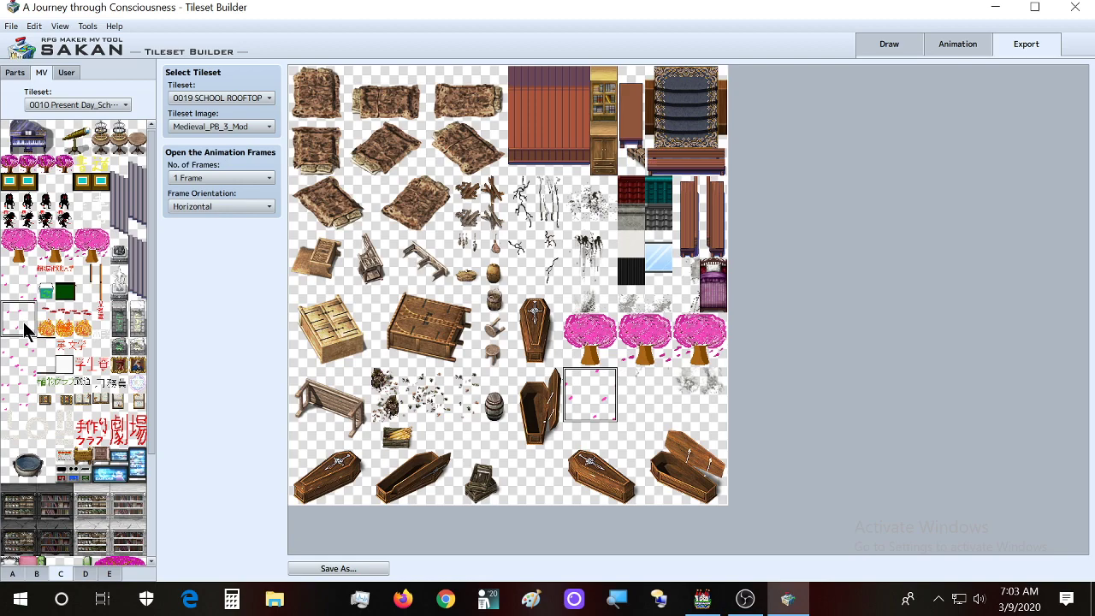
{"action": "left_click", "coordinate": [651, 393]}
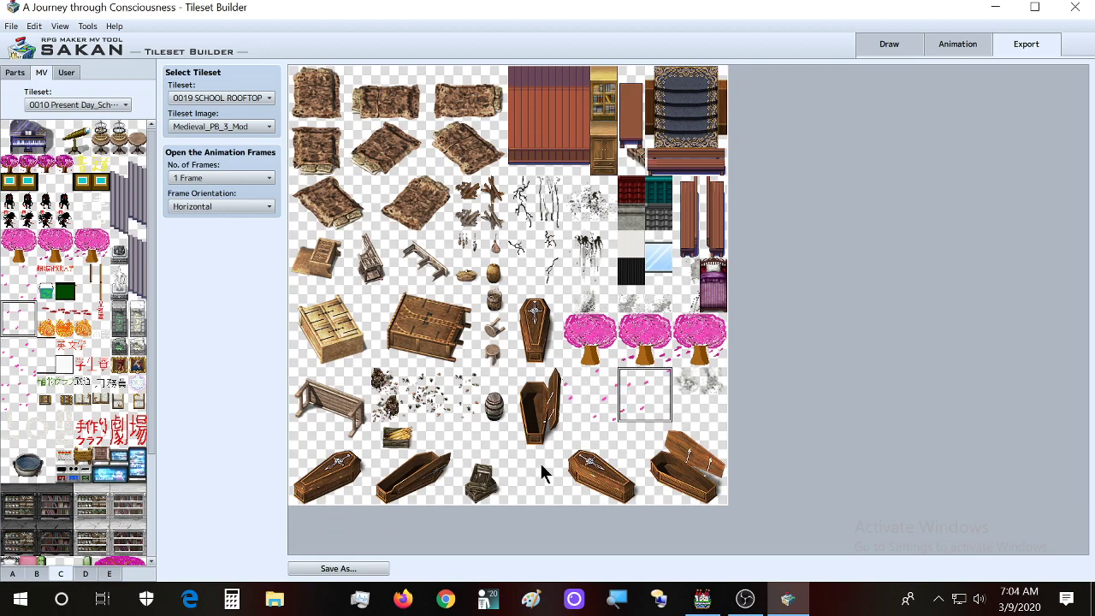
{"action": "left_click", "coordinate": [368, 567]}
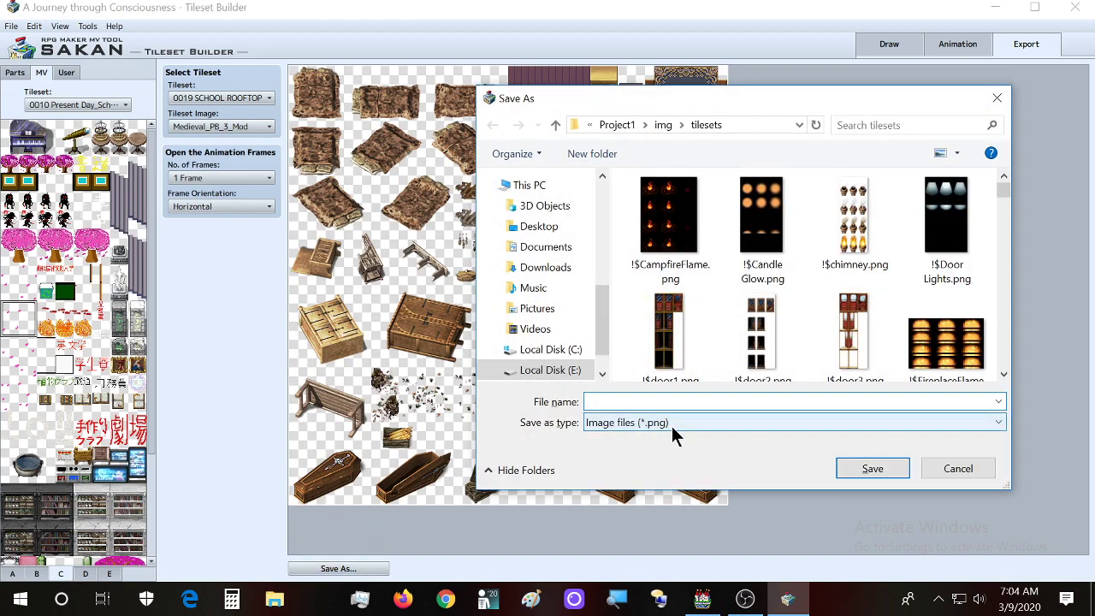
{"action": "left_click", "coordinate": [881, 468]}
{"action": "left_click", "coordinate": [589, 309]}
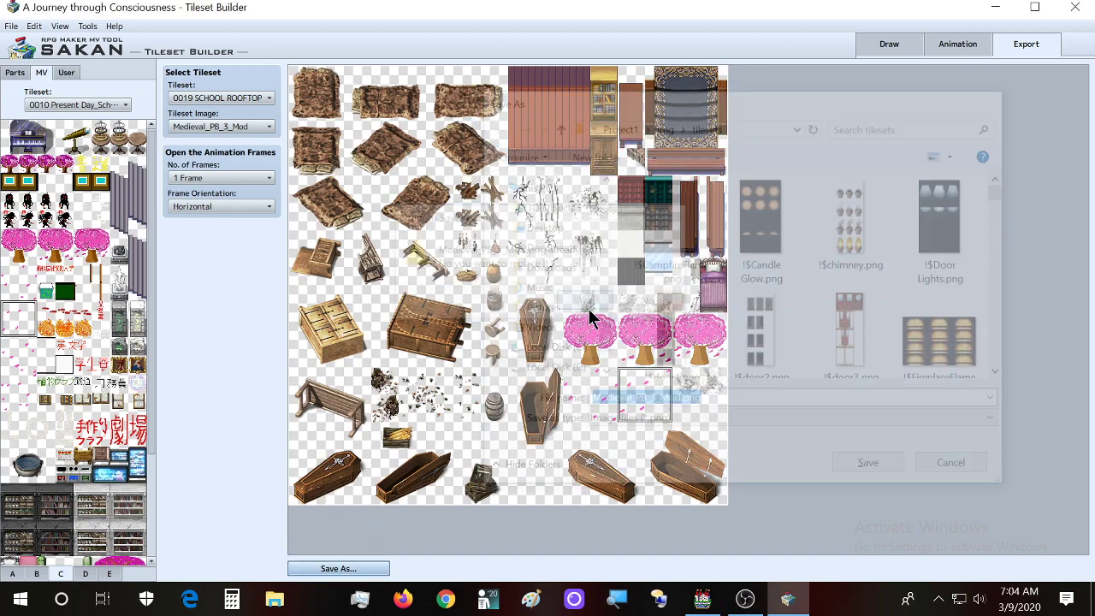
Step: Copy the third pink petal block below the rightmost pink tree and save over Medieval_PB_3_Mod.png
{"action": "left_click", "coordinate": [18, 366]}
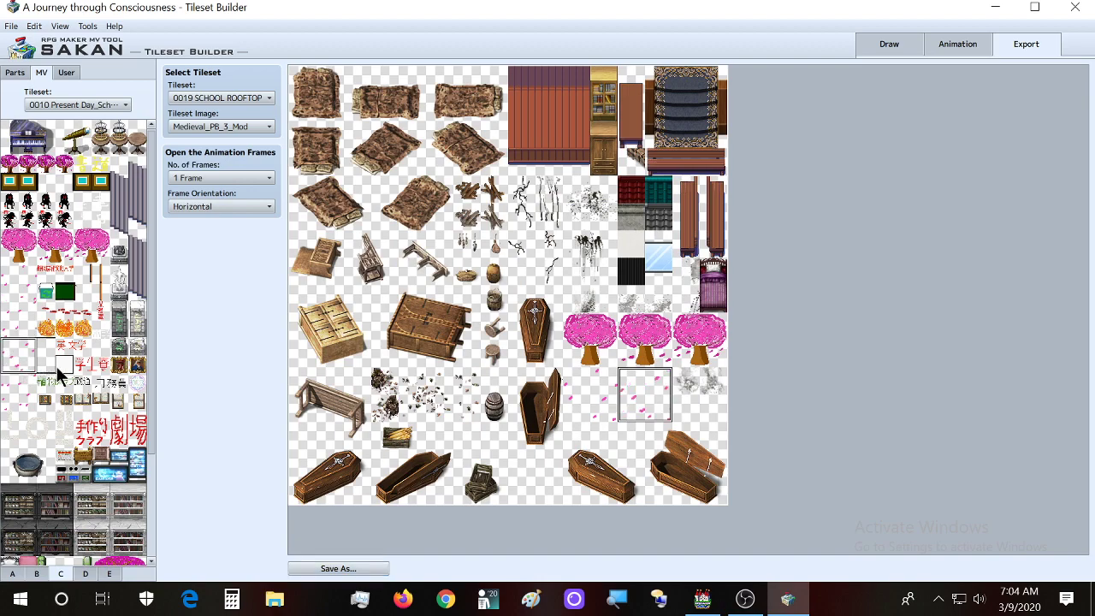
{"action": "left_click", "coordinate": [697, 409]}
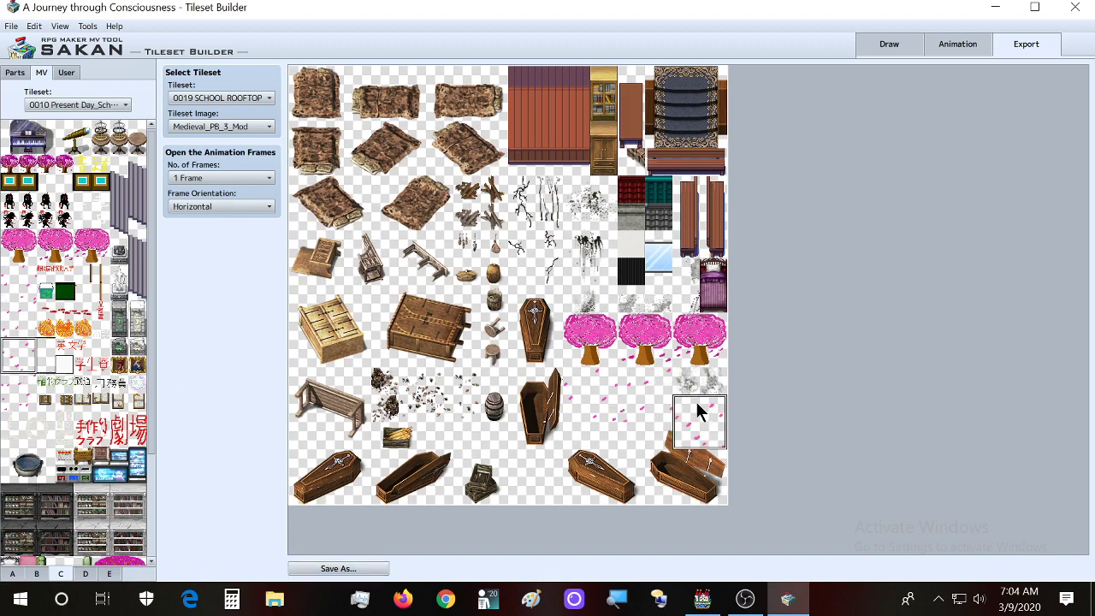
{"action": "left_click", "coordinate": [336, 569]}
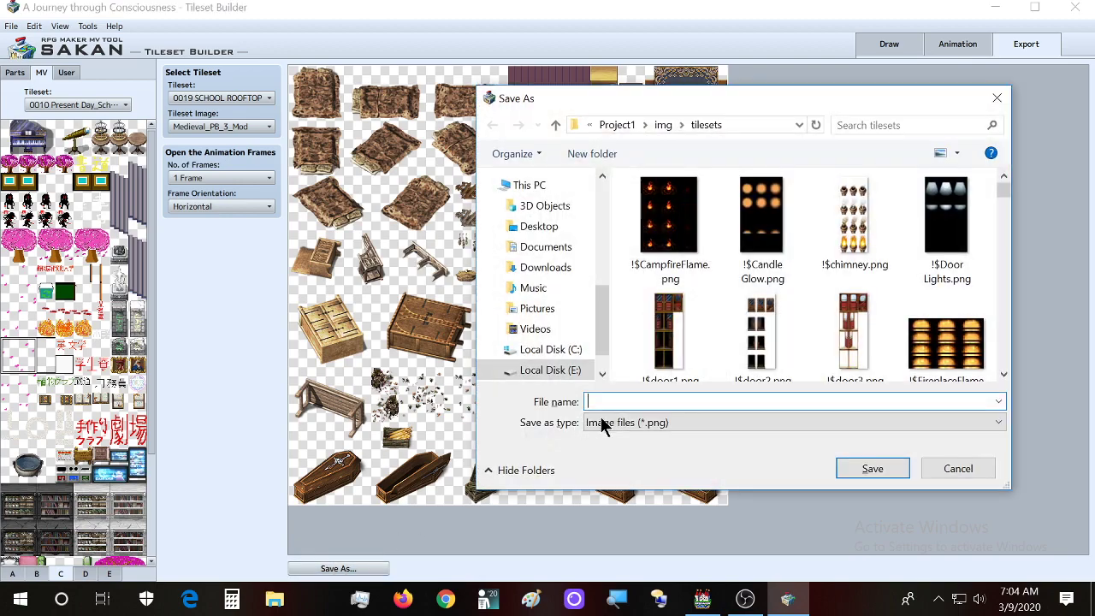
{"action": "left_click", "coordinate": [869, 466]}
{"action": "left_click", "coordinate": [565, 304]}
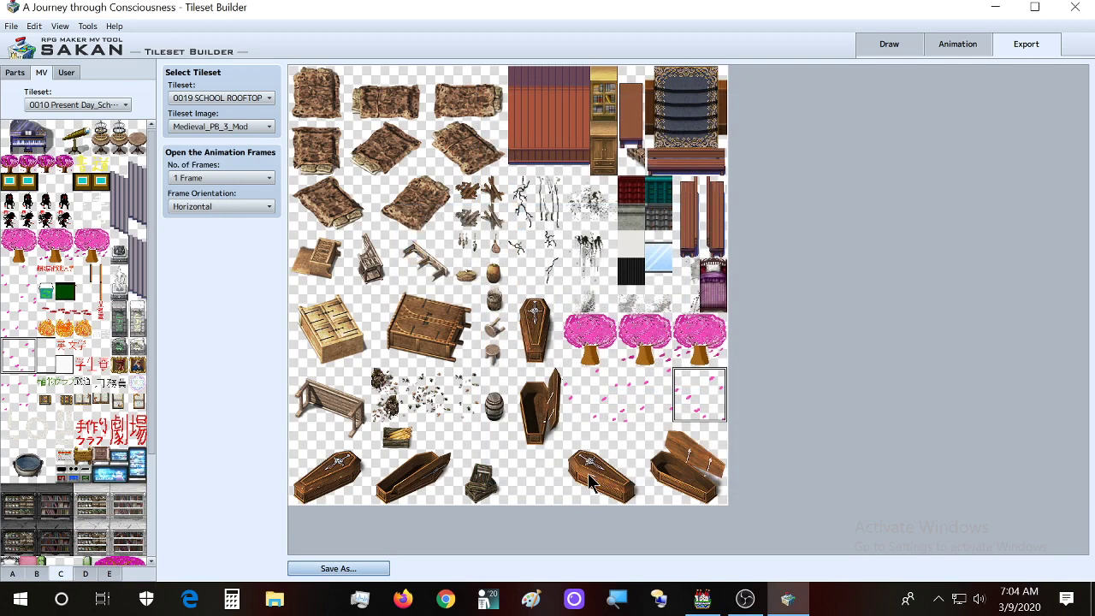
Step: Place the fourth petal block in the bottom row's gap between the dark crate and closed coffin, and save over Medieval_PB_3_Mod.png
{"action": "left_click", "coordinate": [8, 387]}
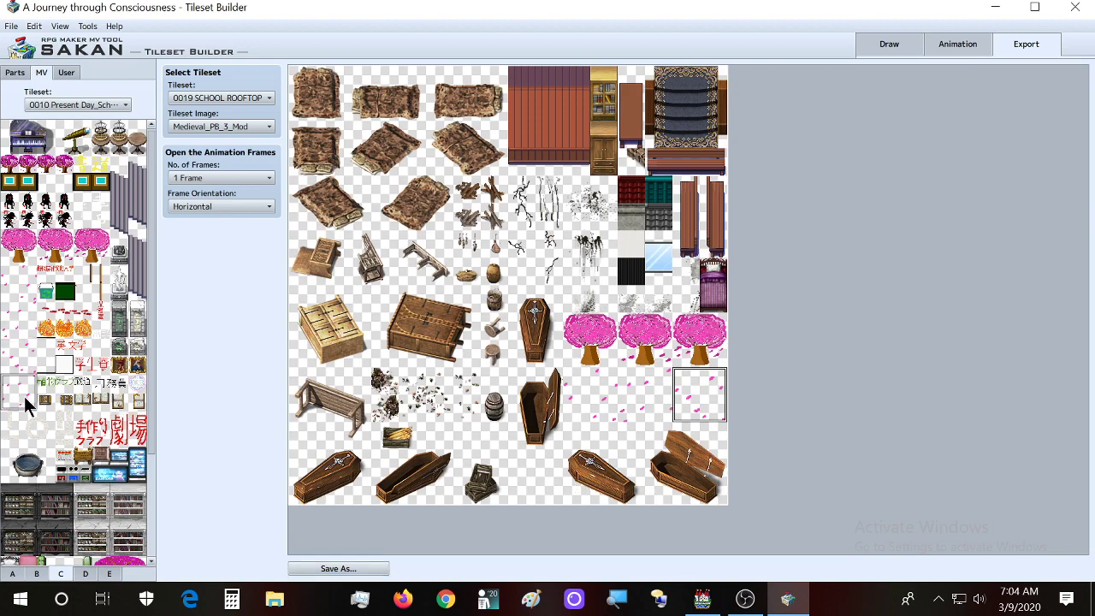
{"action": "left_click", "coordinate": [524, 484]}
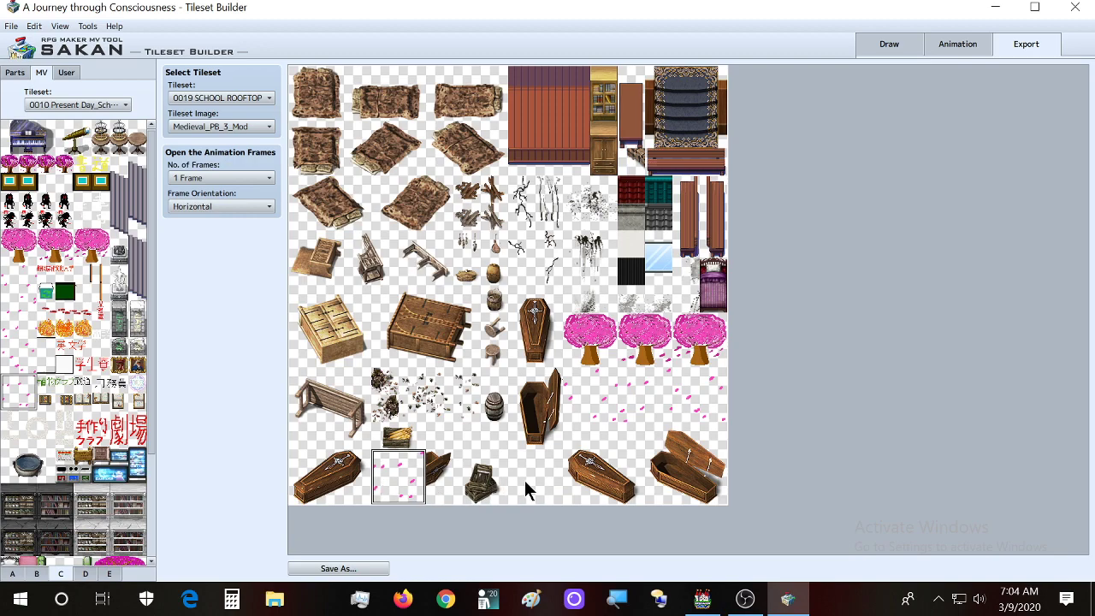
{"action": "left_click", "coordinate": [346, 569]}
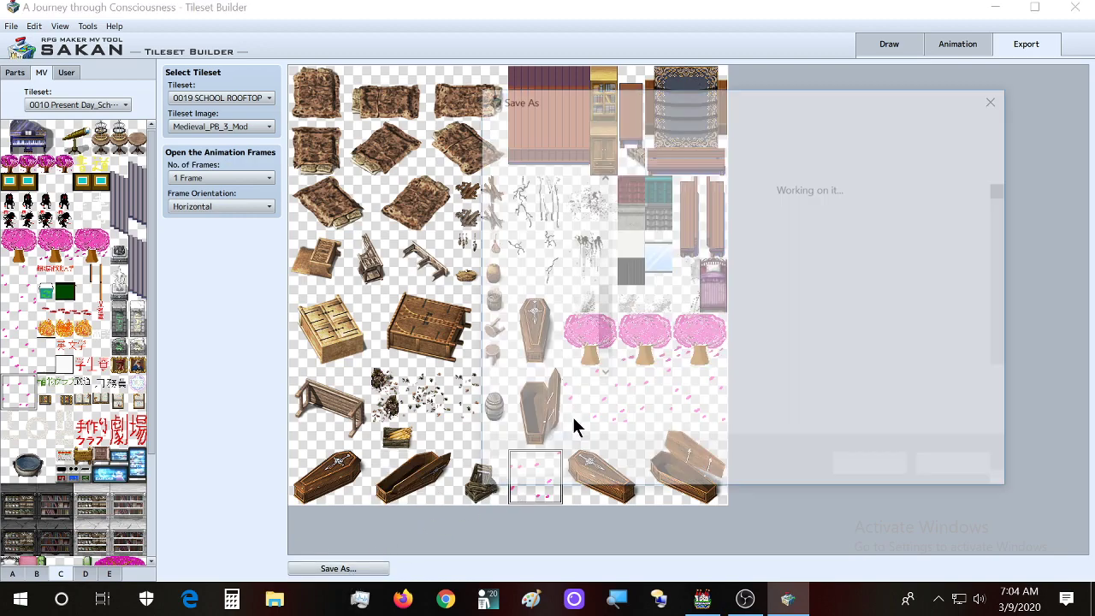
{"action": "type", "text": "Medieval_PB_3_Mod.png"}
{"action": "left_click", "coordinate": [874, 469]}
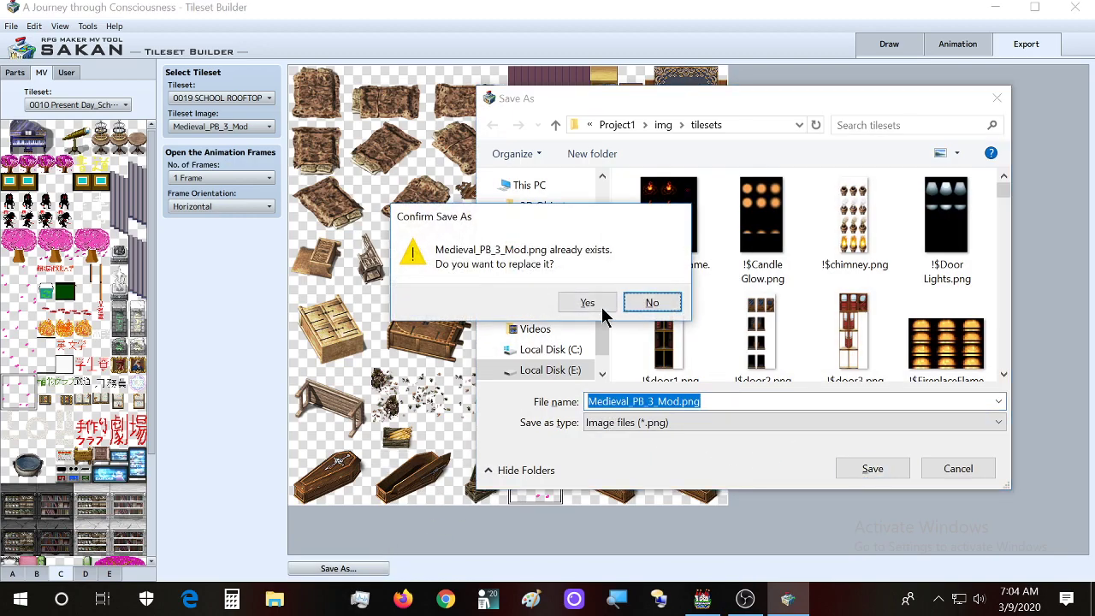
{"action": "left_click", "coordinate": [593, 308]}
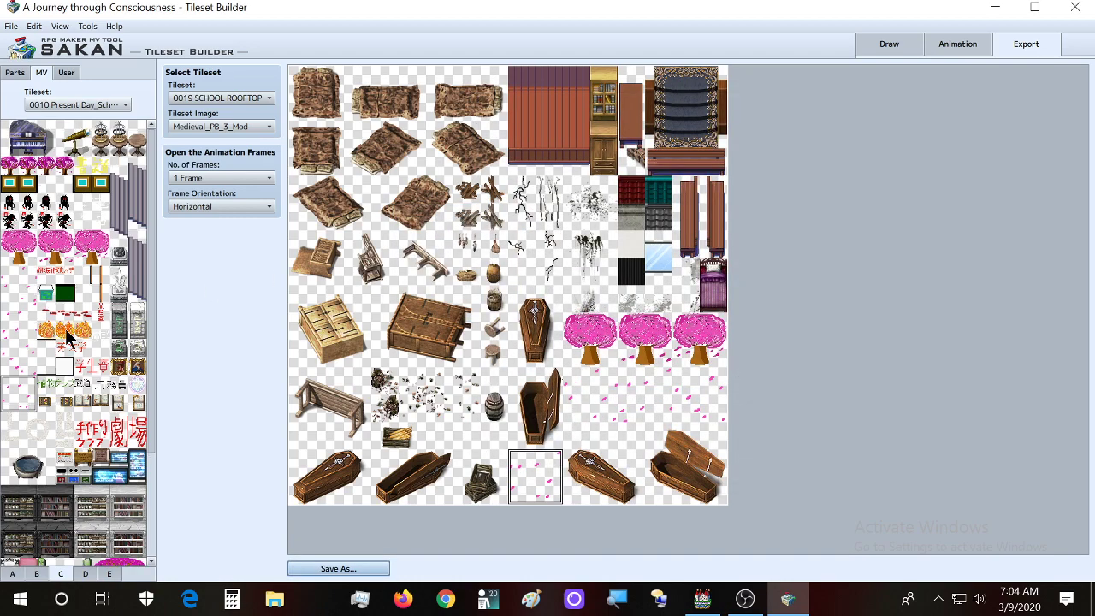
Step: Place the light grey bookshelf from the C tiles over the wall cracks below the red planks, and save over Medieval_PB_3_Mod.png
{"action": "scroll", "coordinate": [69, 338], "scroll_direction": "down", "scroll_amount": 3}
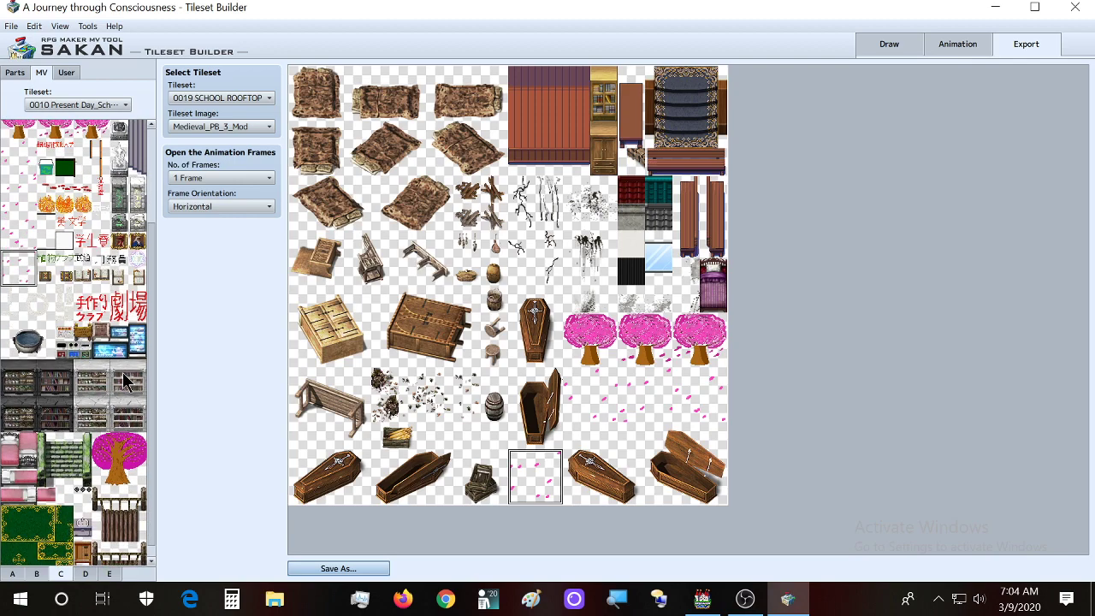
{"action": "left_click", "coordinate": [125, 381]}
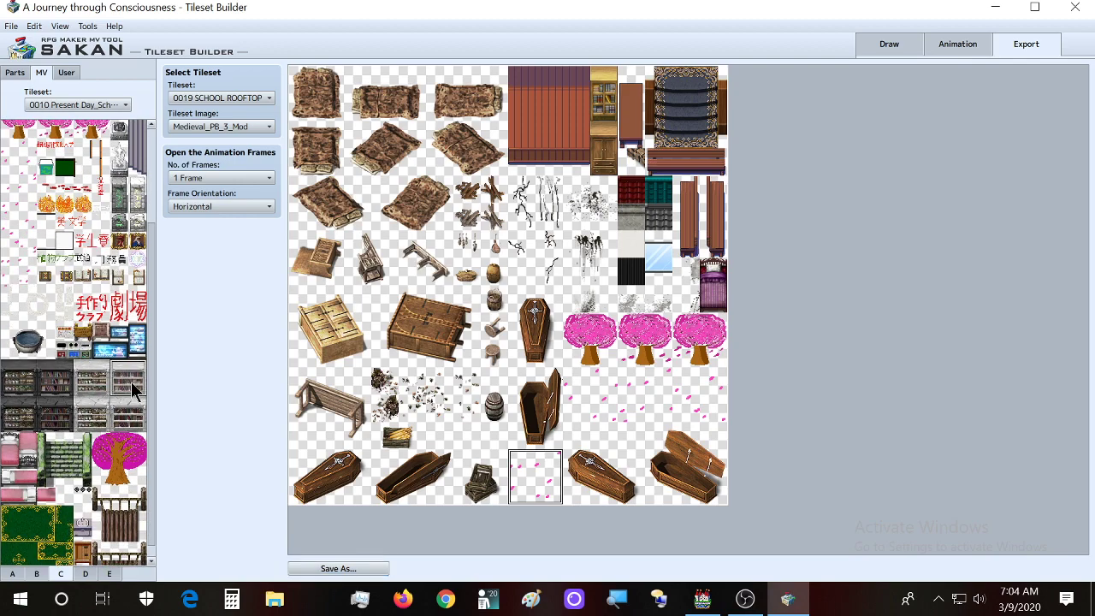
{"action": "left_click", "coordinate": [530, 205]}
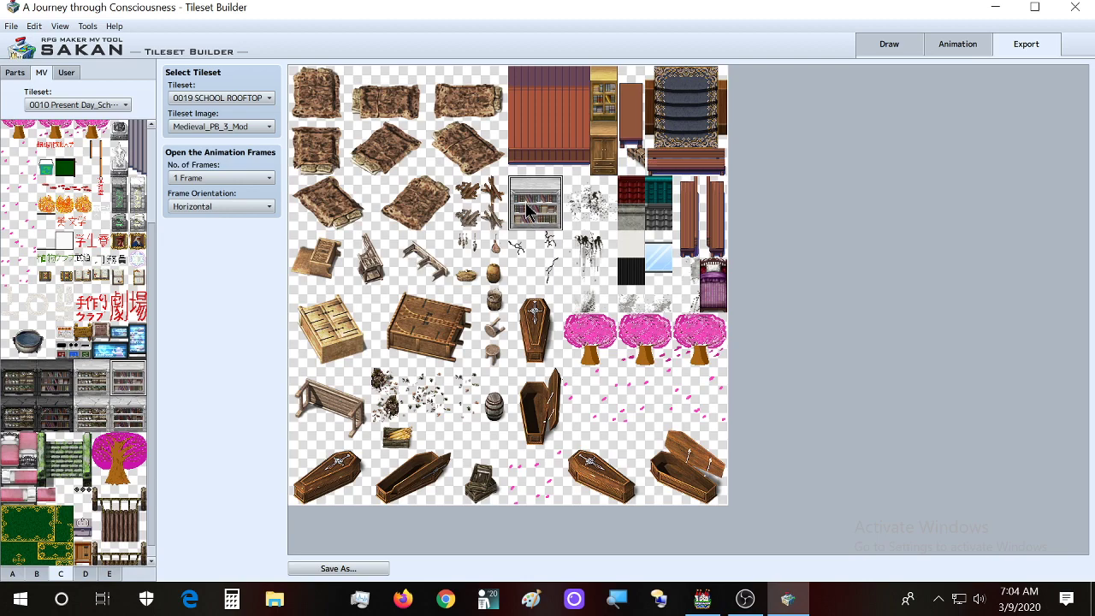
{"action": "left_click", "coordinate": [339, 570]}
{"action": "left_click", "coordinate": [877, 470]}
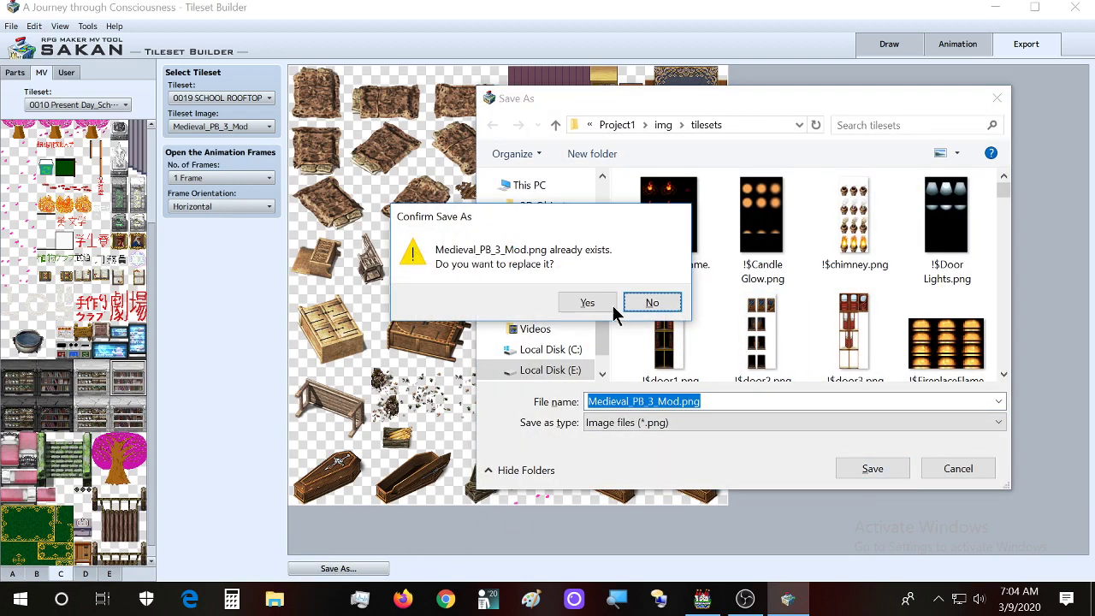
{"action": "left_click", "coordinate": [575, 303]}
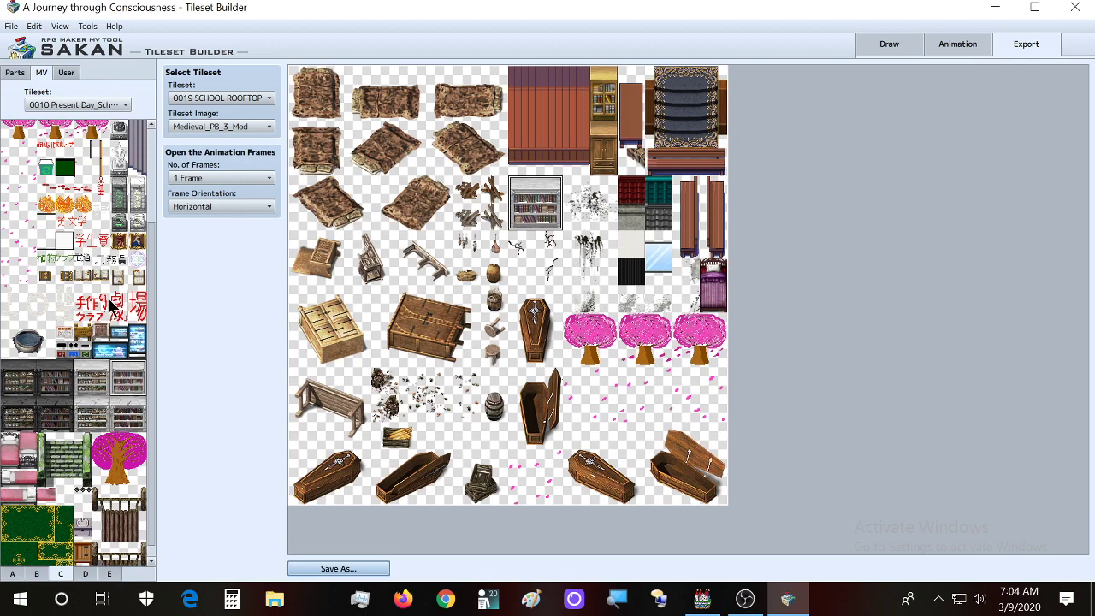
Step: Review the animation frame count and frame orientation options, keeping 1 Frame and Horizontal
{"action": "scroll", "coordinate": [118, 346], "scroll_direction": "down", "scroll_amount": 1}
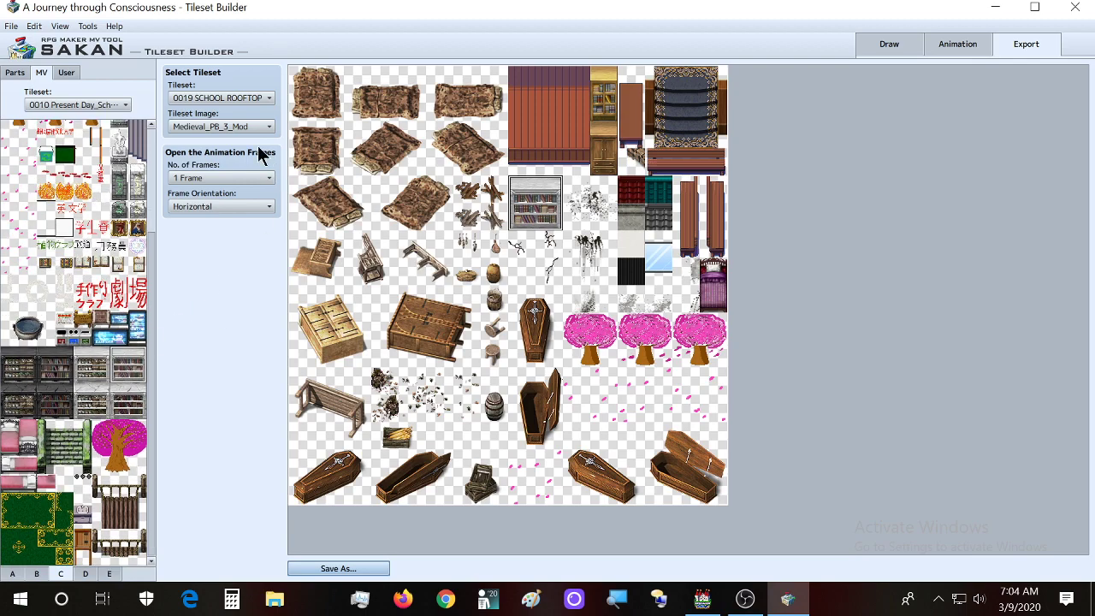
{"action": "left_click", "coordinate": [223, 181]}
{"action": "left_click", "coordinate": [210, 272]}
{"action": "left_click", "coordinate": [218, 206]}
{"action": "left_click", "coordinate": [217, 210]}
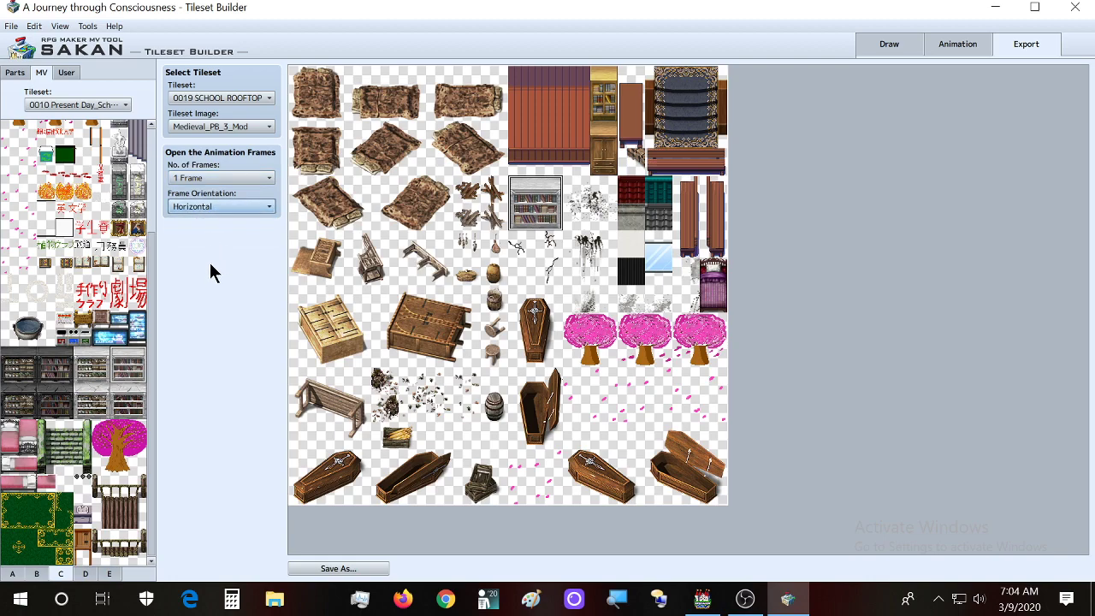
Step: Pick the column of stone door and framed portrait C tiles, try the frame orientation options, and leave them at 1 Frame and Horizontal
{"action": "scroll", "coordinate": [111, 301], "scroll_direction": "up", "scroll_amount": 2}
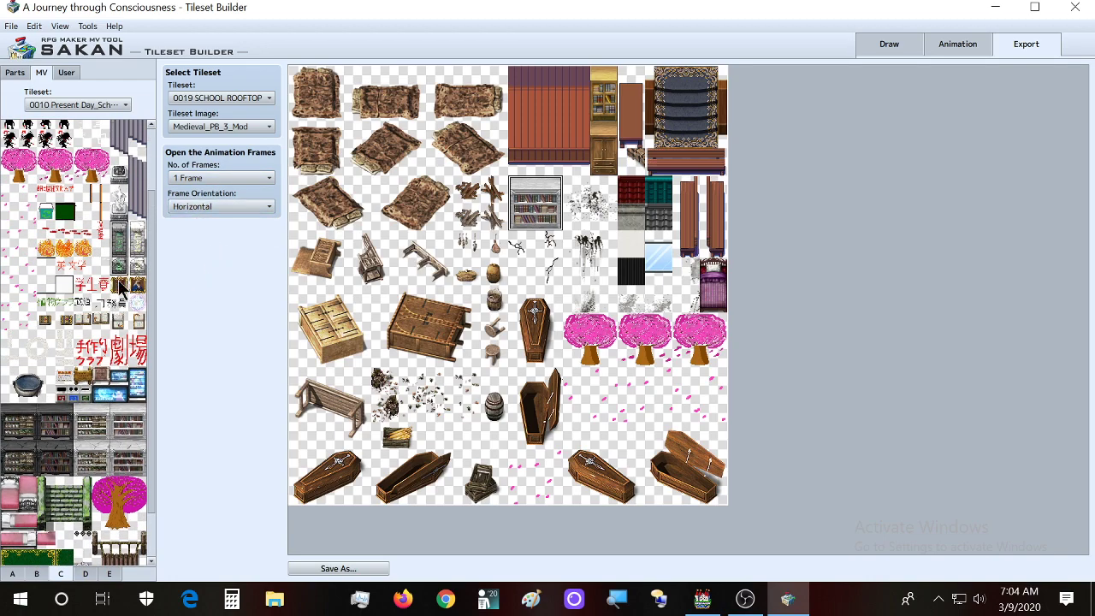
{"action": "left_click", "coordinate": [119, 282]}
{"action": "left_click", "coordinate": [226, 206]}
{"action": "left_click", "coordinate": [221, 231]}
{"action": "left_click", "coordinate": [224, 207]}
{"action": "left_click", "coordinate": [223, 220]}
{"action": "left_click", "coordinate": [225, 178]}
{"action": "left_click", "coordinate": [226, 190]}
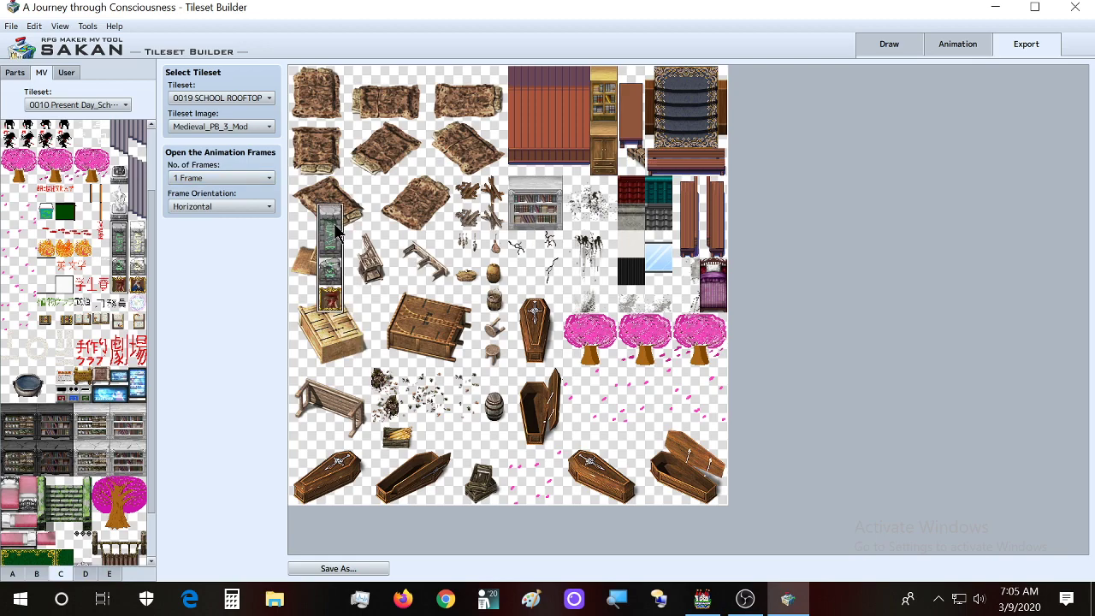
Step: Look at the Decorations parts, return to the MV tileset 0010, and browse its B, C and D tiles
{"action": "left_click", "coordinate": [14, 72]}
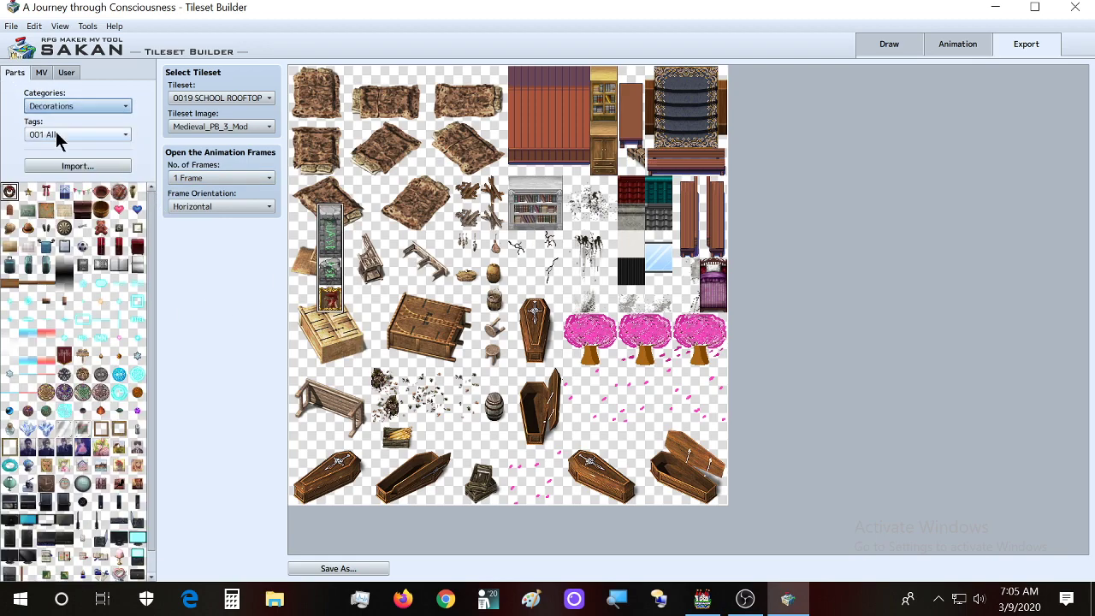
{"action": "left_click", "coordinate": [45, 75]}
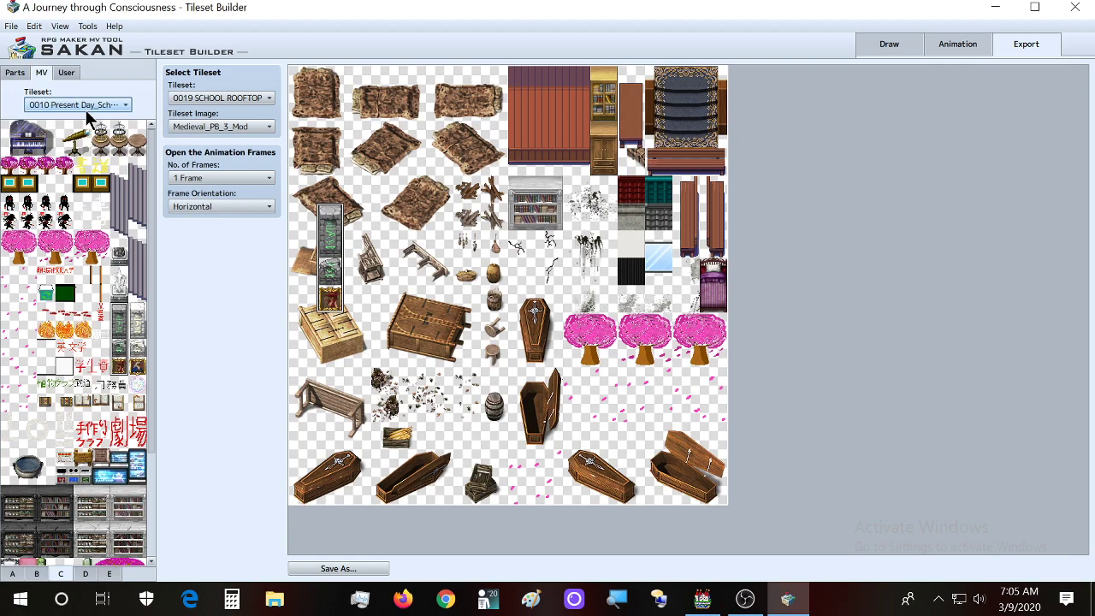
{"action": "scroll", "coordinate": [36, 467], "scroll_direction": "down", "scroll_amount": 3}
{"action": "left_click", "coordinate": [36, 573]}
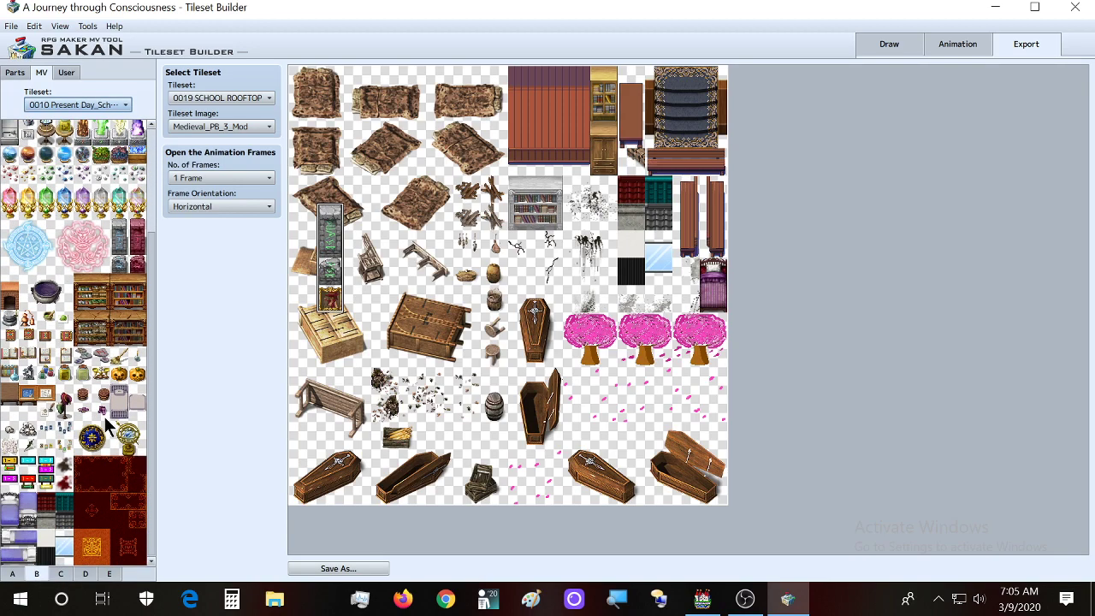
{"action": "scroll", "coordinate": [94, 342], "scroll_direction": "up", "scroll_amount": 3}
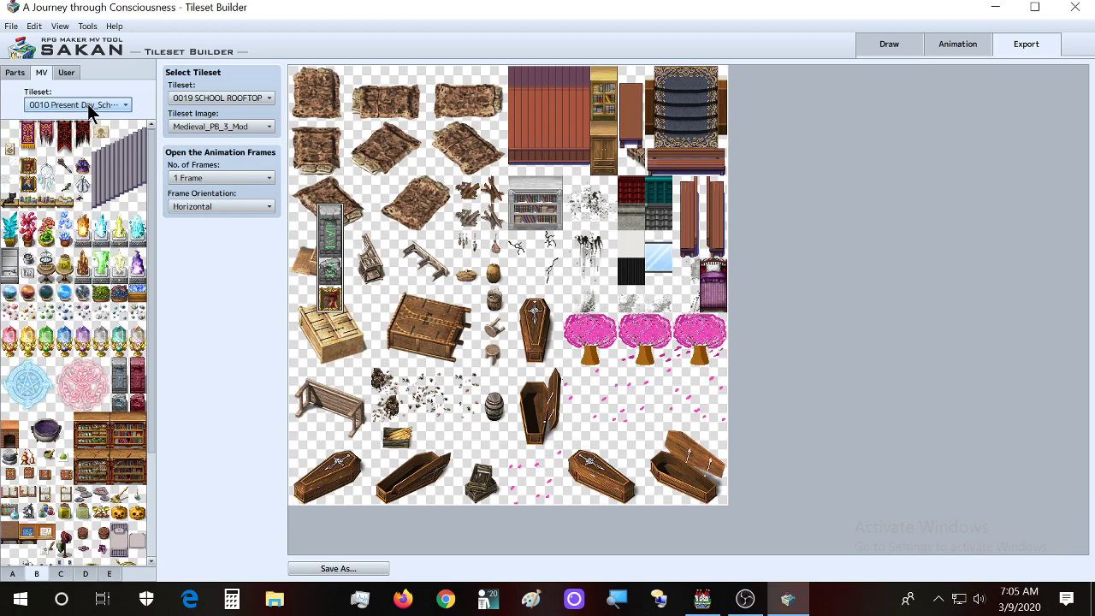
{"action": "scroll", "coordinate": [77, 384], "scroll_direction": "down", "scroll_amount": 3}
{"action": "left_click", "coordinate": [61, 573]}
{"action": "scroll", "coordinate": [79, 535], "scroll_direction": "down", "scroll_amount": 3}
{"action": "left_click", "coordinate": [84, 574]}
{"action": "scroll", "coordinate": [110, 501], "scroll_direction": "up", "scroll_amount": 1}
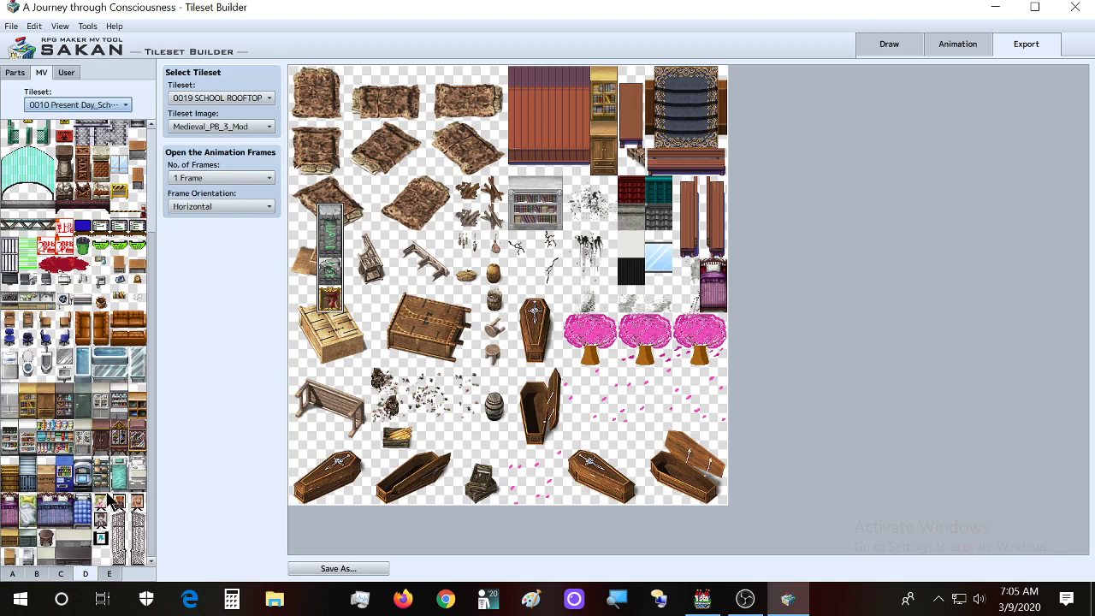
{"action": "scroll", "coordinate": [103, 535], "scroll_direction": "down", "scroll_amount": 2}
Step: Browse the E tiles of the MV tileset, then return to the B tiles and look through them
{"action": "left_click", "coordinate": [109, 573]}
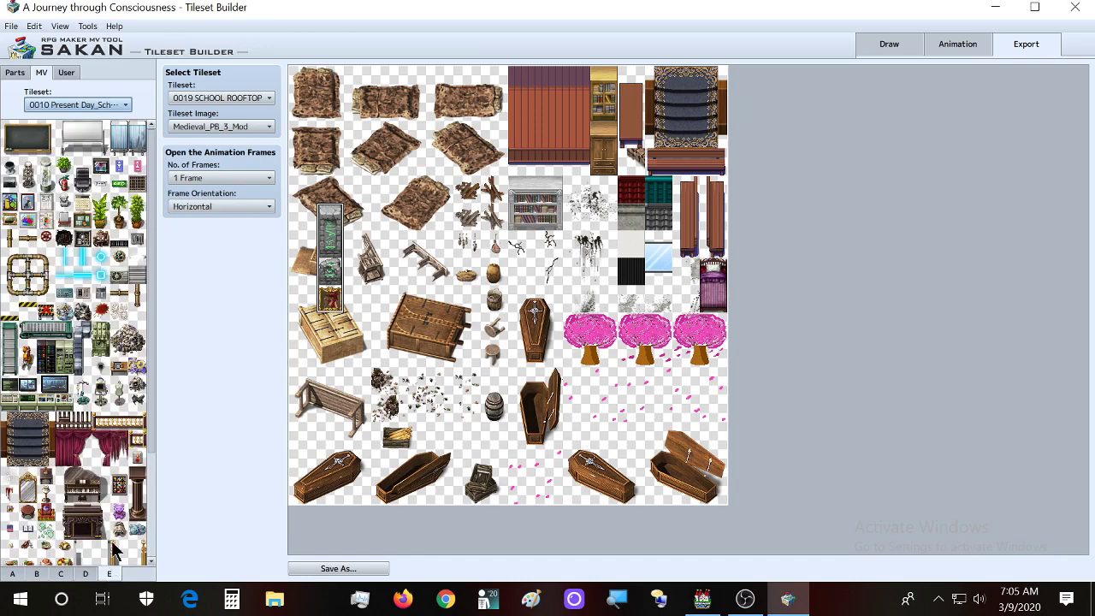
{"action": "scroll", "coordinate": [119, 513], "scroll_direction": "down", "scroll_amount": 2}
{"action": "scroll", "coordinate": [124, 496], "scroll_direction": "down", "scroll_amount": 1}
{"action": "scroll", "coordinate": [126, 509], "scroll_direction": "up", "scroll_amount": 3}
{"action": "left_click", "coordinate": [20, 575]}
{"action": "left_click", "coordinate": [34, 575]}
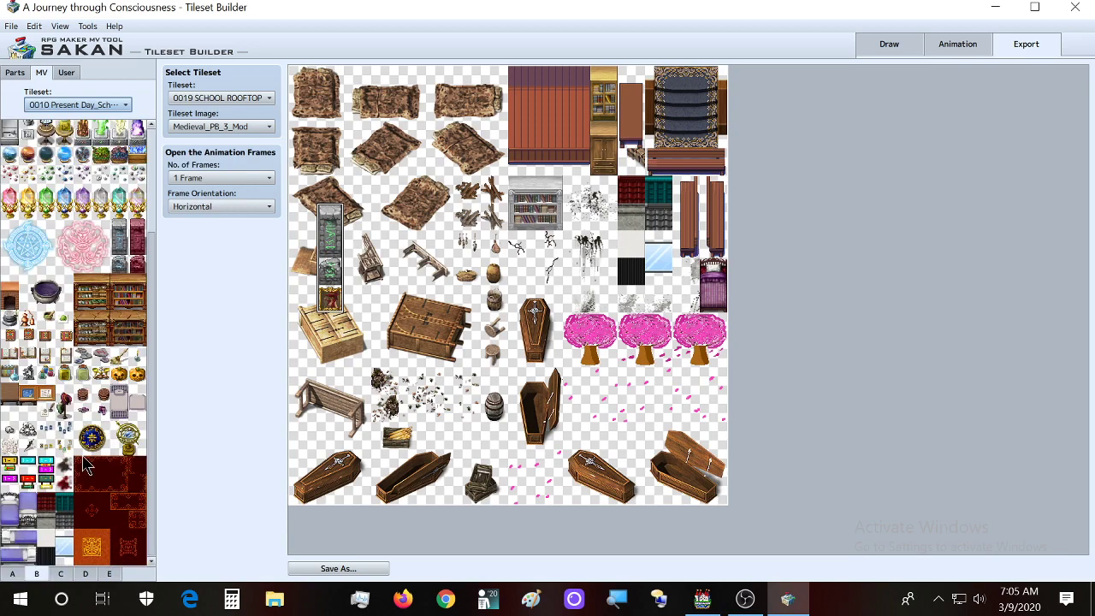
{"action": "scroll", "coordinate": [119, 526], "scroll_direction": "up", "scroll_amount": 4}
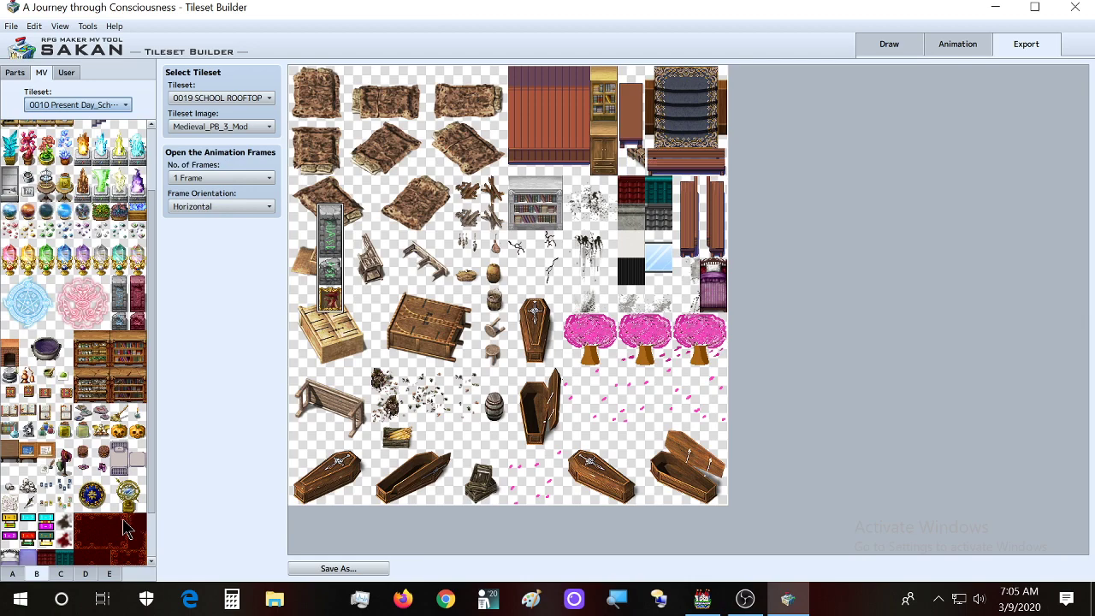
{"action": "scroll", "coordinate": [122, 519], "scroll_direction": "up", "scroll_amount": 1}
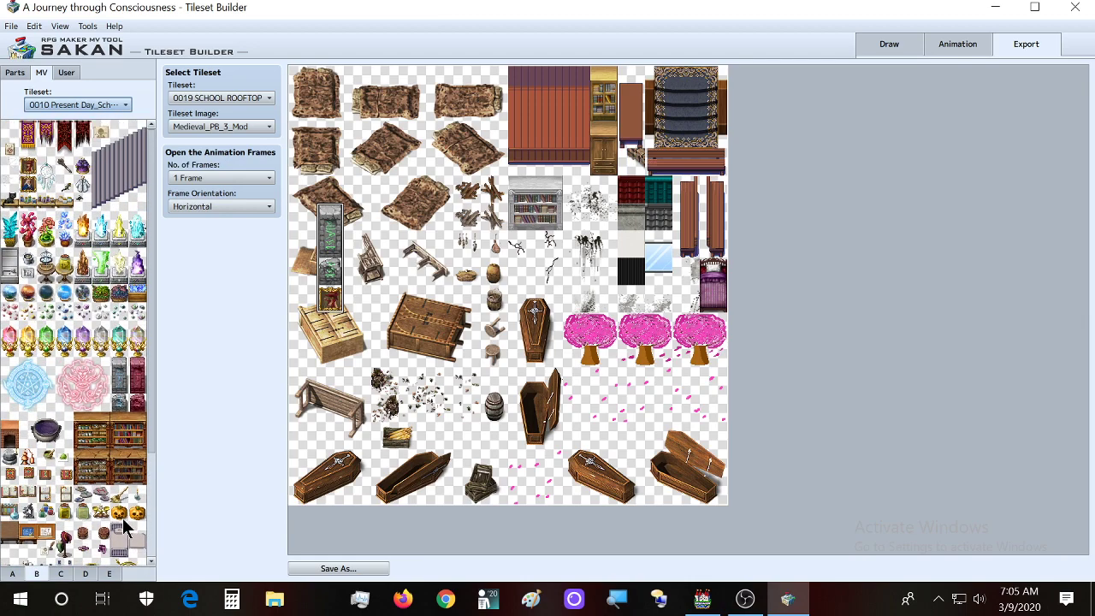
Step: Load the 0011 Present Haunted School MV tileset to view it, and change to 0013 NEW_SCHOOL LAYOUT
{"action": "left_click", "coordinate": [72, 103]}
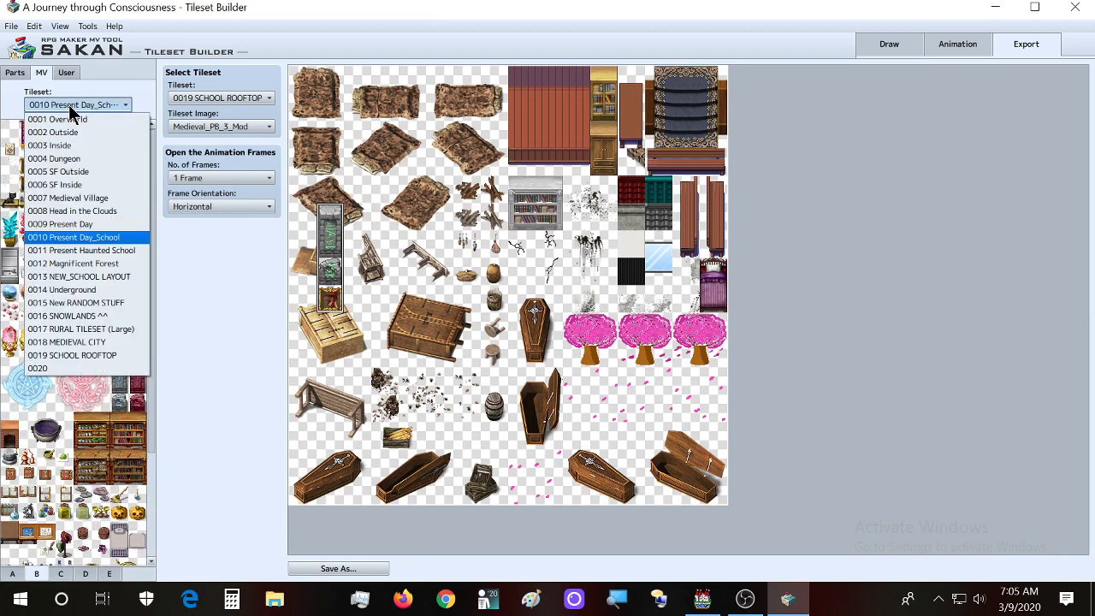
{"action": "left_click", "coordinate": [97, 250]}
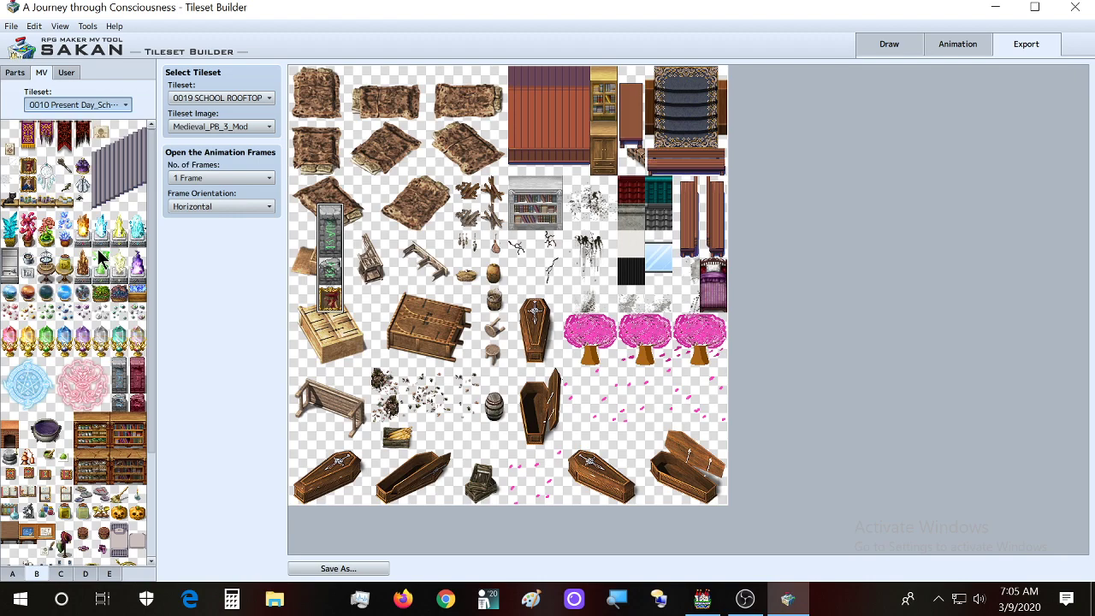
{"action": "left_click", "coordinate": [77, 107]}
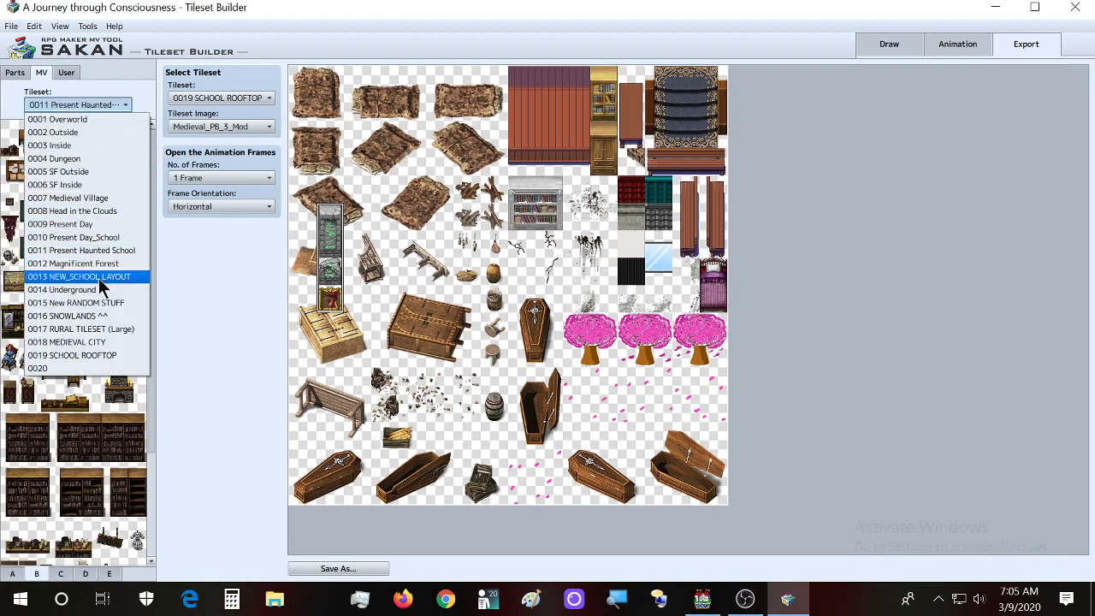
{"action": "left_click", "coordinate": [98, 277]}
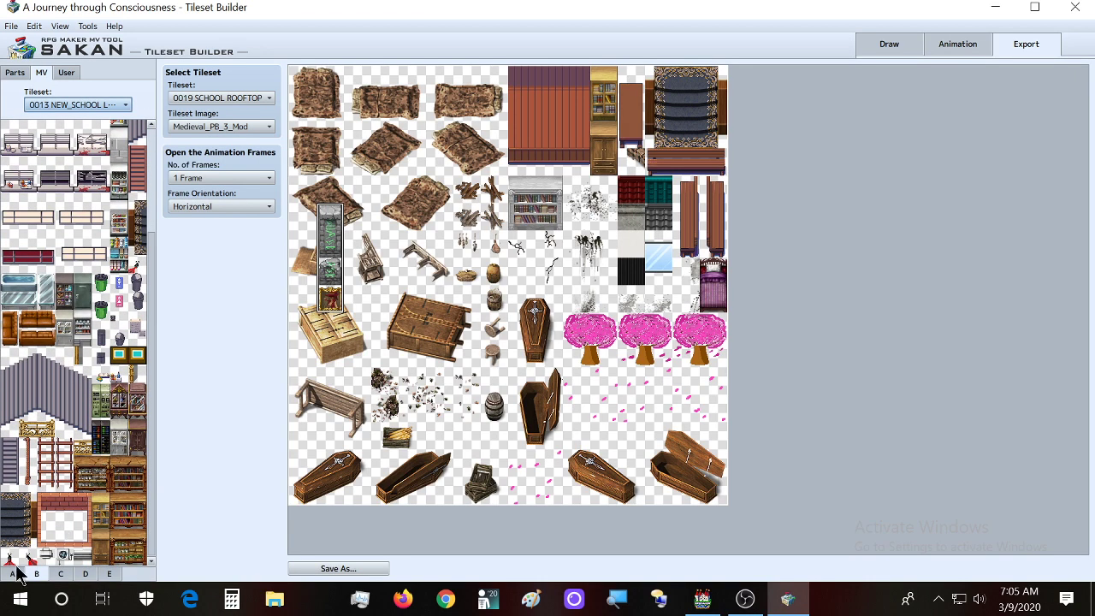
Step: Switch to Draw mode and try the canvas magnifications, settling on x4
{"action": "left_click", "coordinate": [890, 43]}
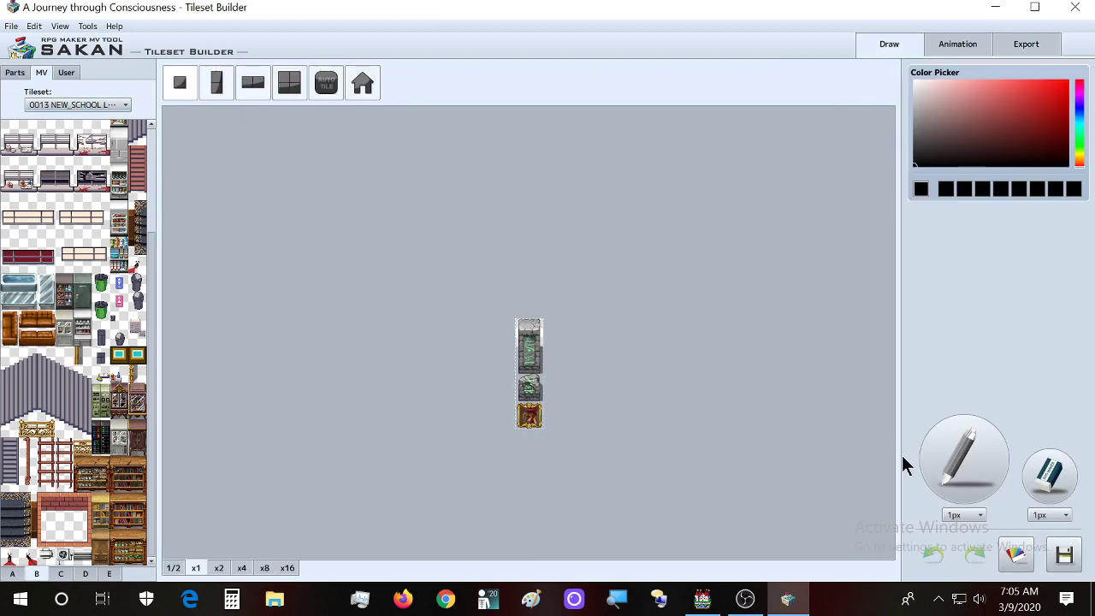
{"action": "left_click", "coordinate": [220, 568]}
{"action": "left_click", "coordinate": [265, 568]}
{"action": "left_click", "coordinate": [287, 568]}
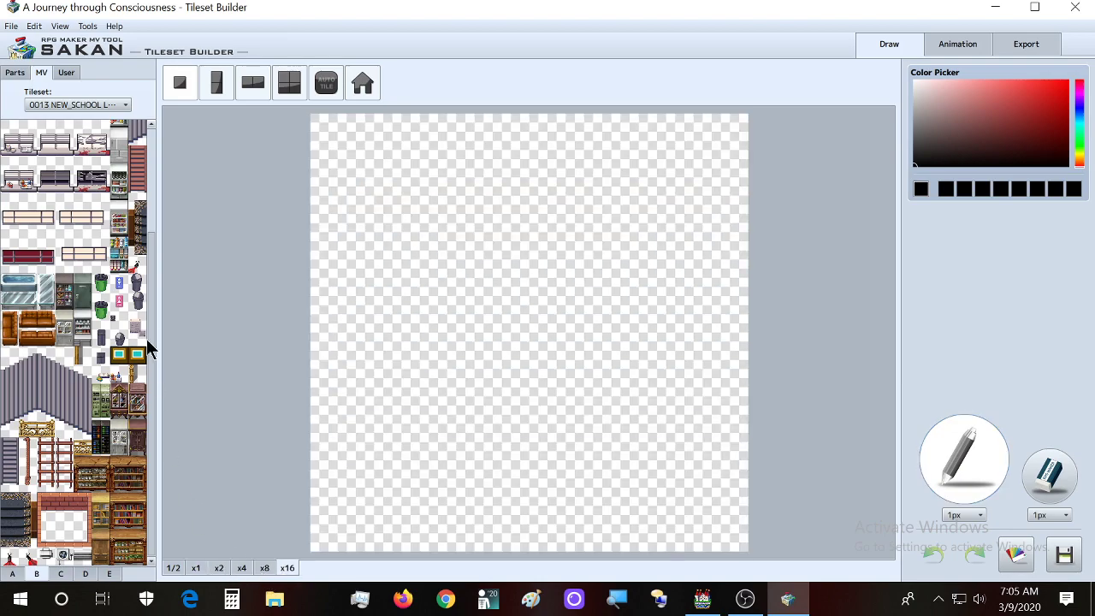
{"action": "left_click", "coordinate": [241, 570]}
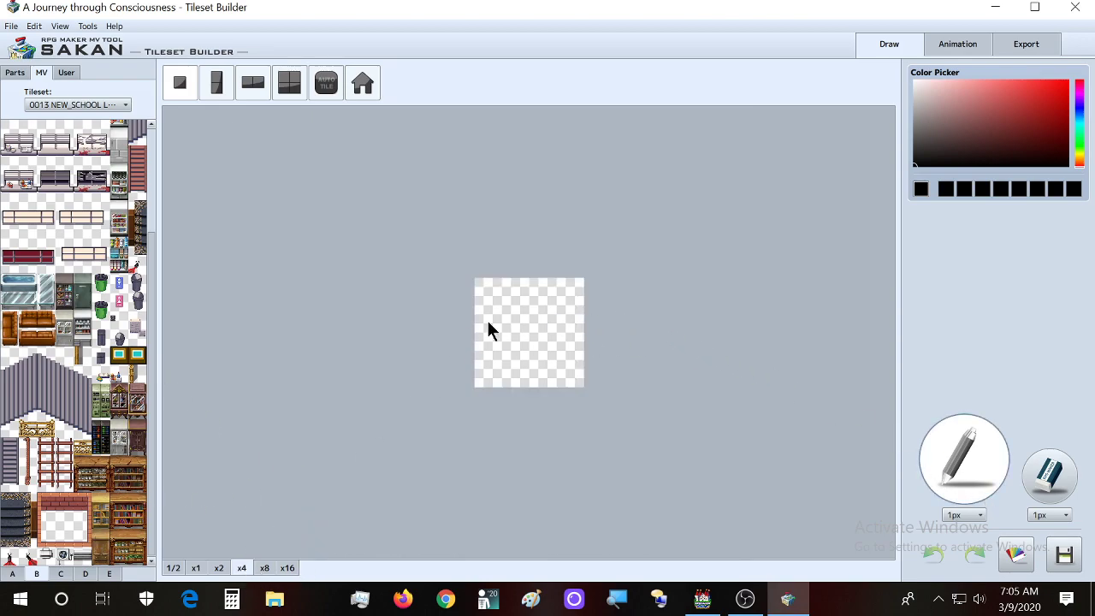
Step: Scribble freehand with the 1px pencil on the blank canvas in black and dark red, and undo the strokes
{"action": "left_click", "coordinate": [526, 332]}
{"action": "left_click_drag", "start_coordinate": [471, 329], "coordinate": [496, 299]}
{"action": "left_click", "coordinate": [1036, 105]}
{"action": "mouse_move", "coordinate": [570, 334]}
{"action": "left_mouse_down"}
{"action": "mouse_move", "coordinate": [537, 323]}
{"action": "mouse_move", "coordinate": [517, 363]}
{"action": "left_mouse_up"}
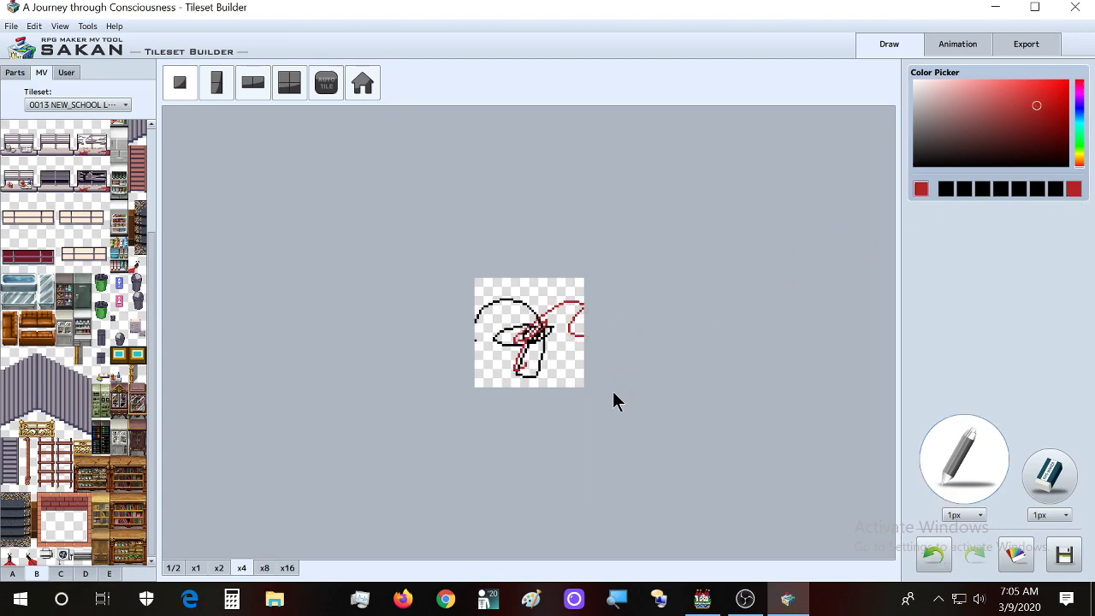
{"action": "key", "text": "ctrl+z"}
{"action": "key", "text": "ctrl+z"}
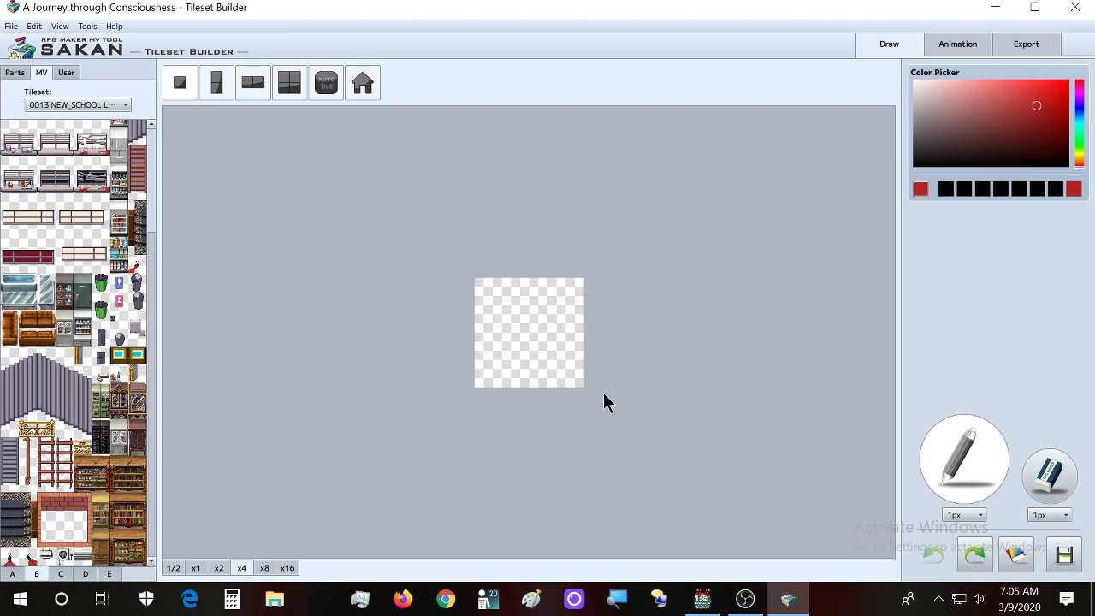
Step: Enlarge the canvas to x8 and examine the security camera tiles facing different directions among the B tiles
{"action": "left_click", "coordinate": [264, 569]}
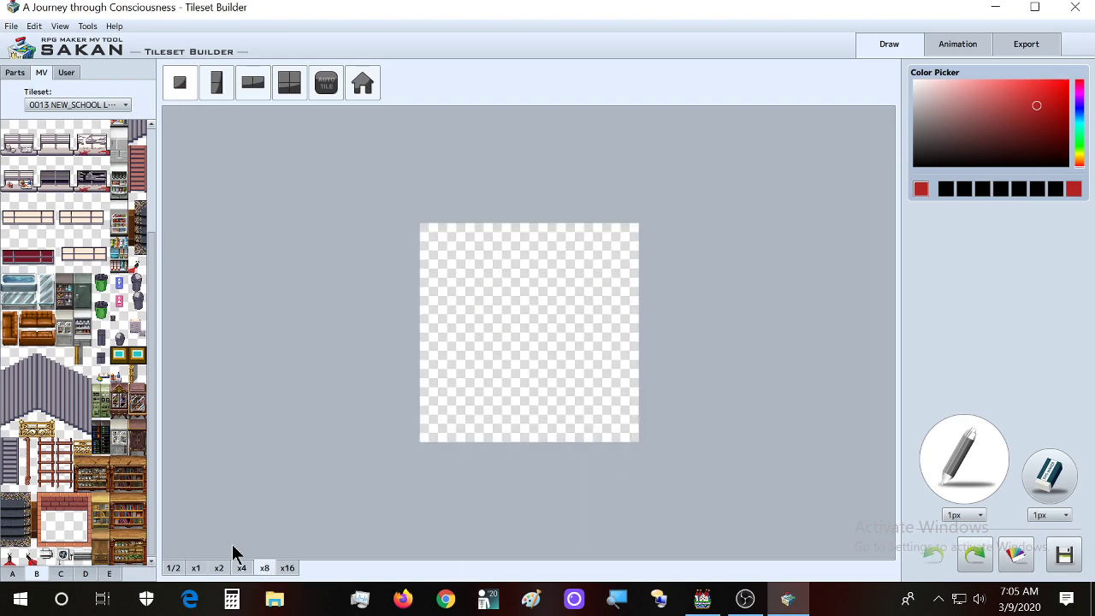
{"action": "left_click", "coordinate": [137, 267]}
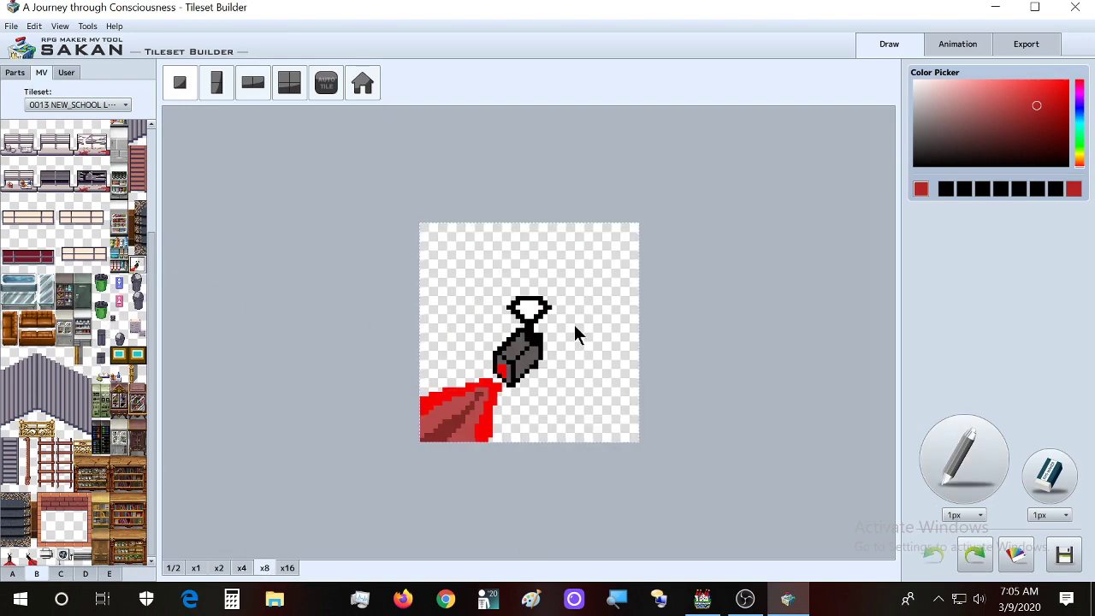
{"action": "left_click", "coordinate": [28, 561]}
{"action": "left_click", "coordinate": [29, 560]}
{"action": "left_click", "coordinate": [31, 559]}
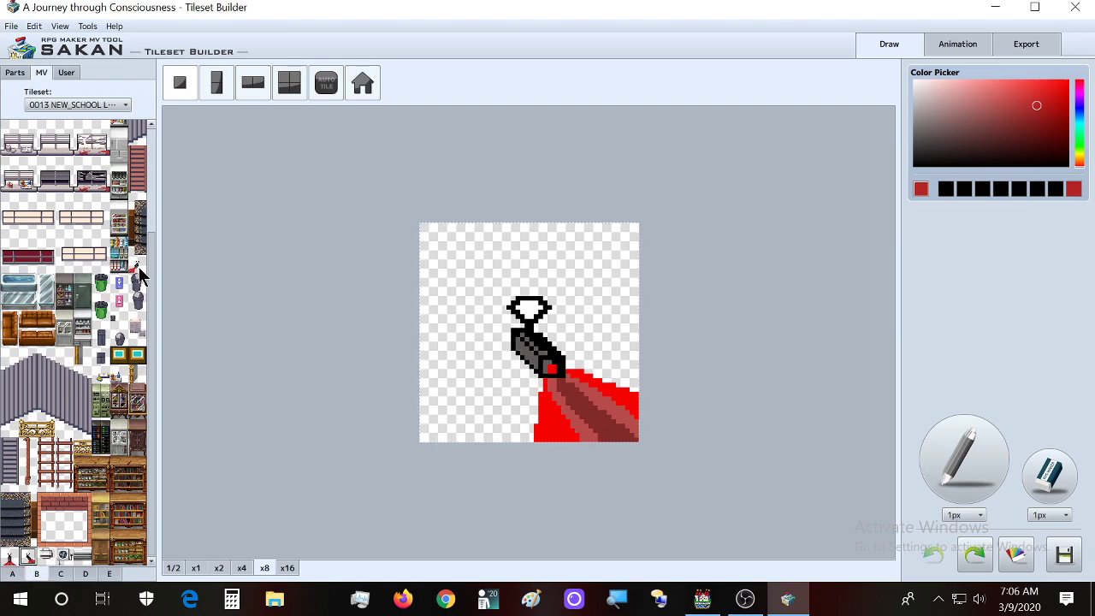
{"action": "left_click", "coordinate": [28, 560]}
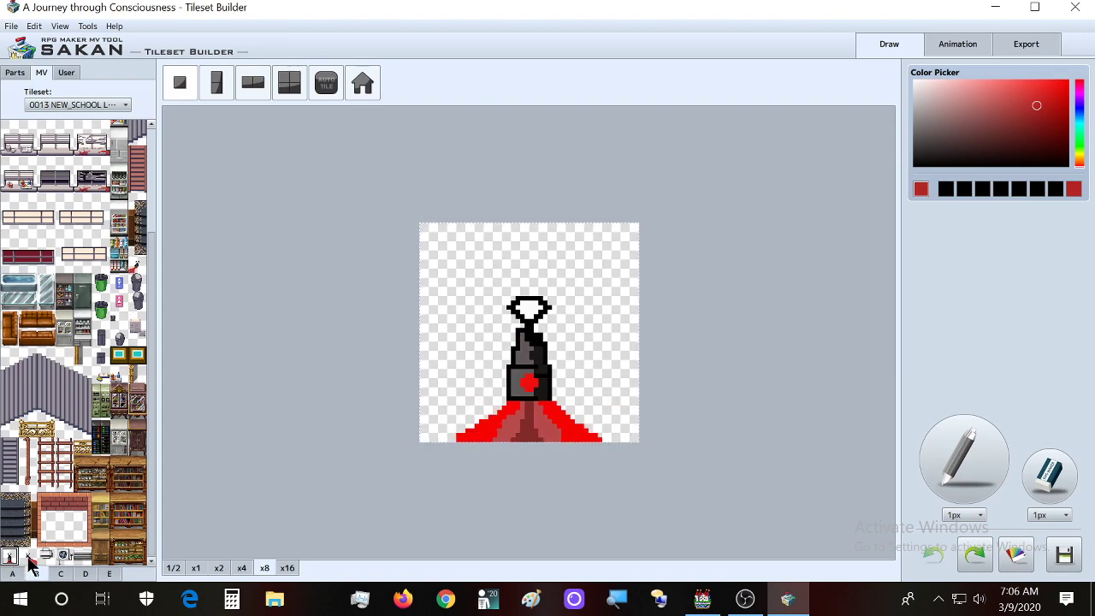
{"action": "scroll", "coordinate": [101, 453], "scroll_direction": "up", "scroll_amount": 5}
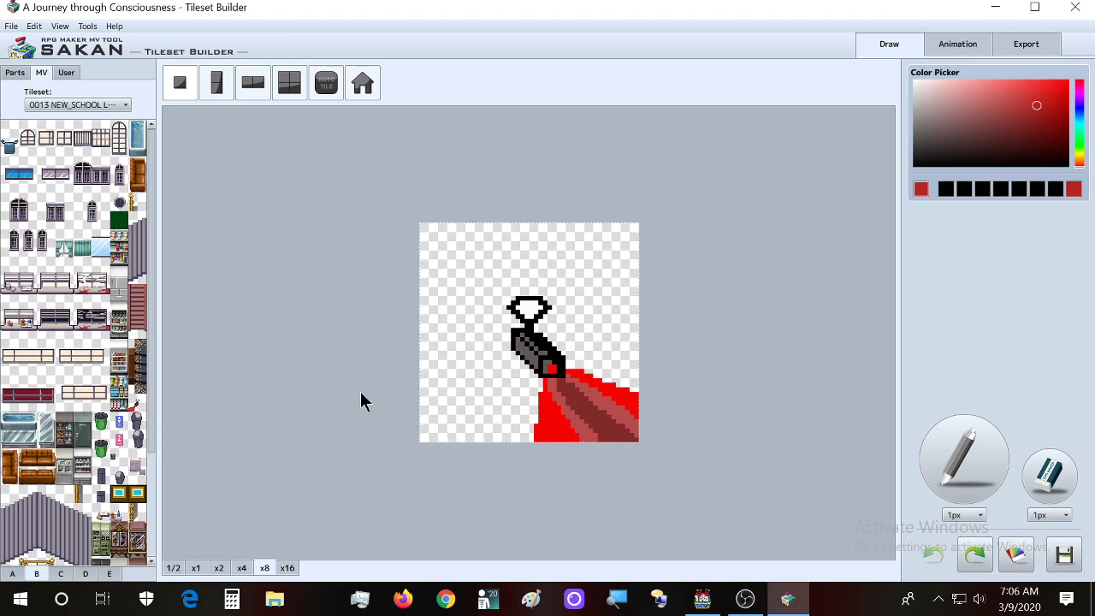
Step: Activate the Eraser and reselect 0013 NEW_SCHOOL LAYOUT as the MV tileset
{"action": "left_click", "coordinate": [1049, 475]}
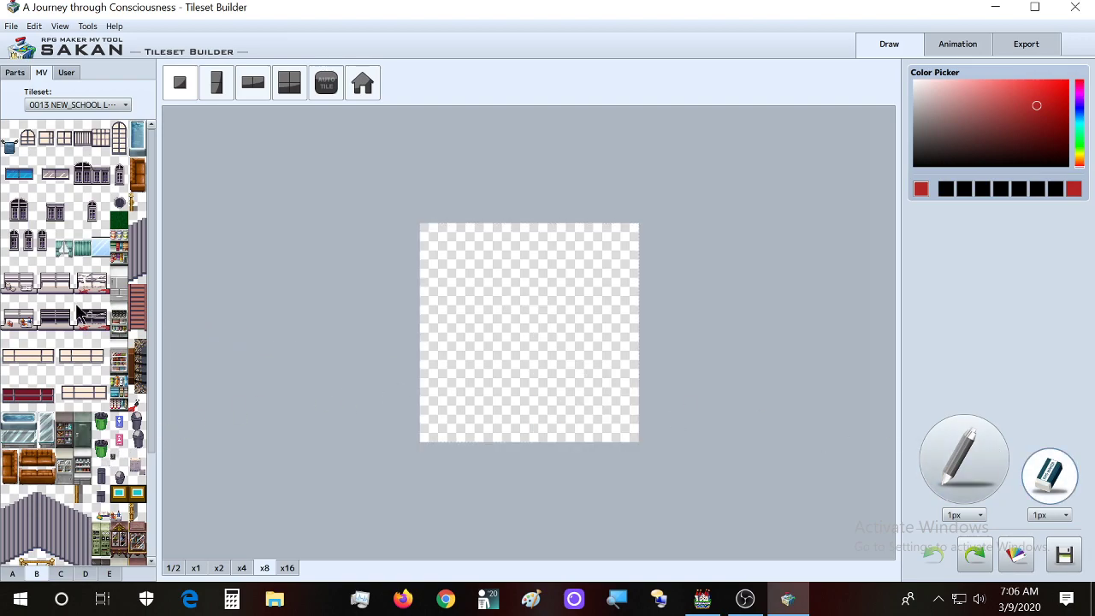
{"action": "scroll", "coordinate": [80, 312], "scroll_direction": "down", "scroll_amount": 5}
{"action": "left_click", "coordinate": [103, 107]}
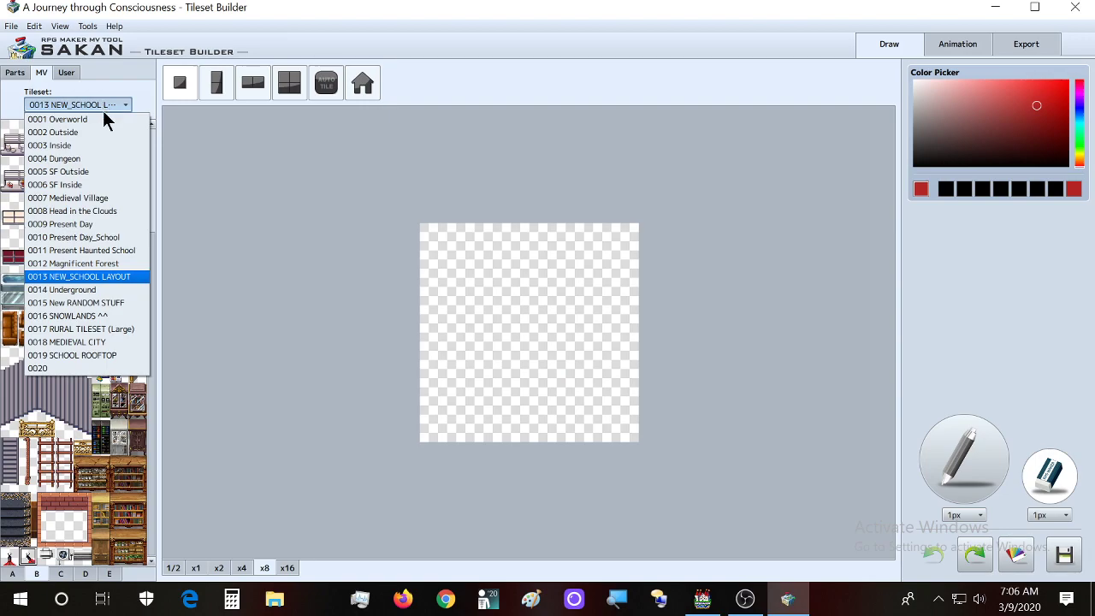
{"action": "left_click", "coordinate": [131, 277]}
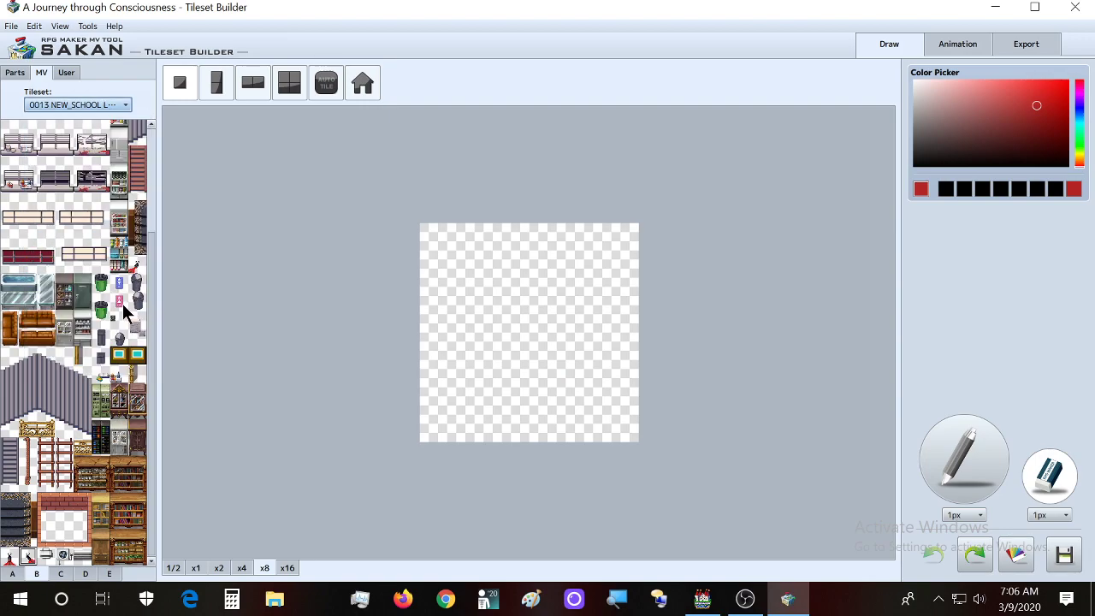
Step: Browse the C and D tiles of the tileset and examine the red 4階 and 1階 floor sign tiles on the canvas
{"action": "left_click", "coordinate": [61, 574]}
{"action": "left_click", "coordinate": [84, 574]}
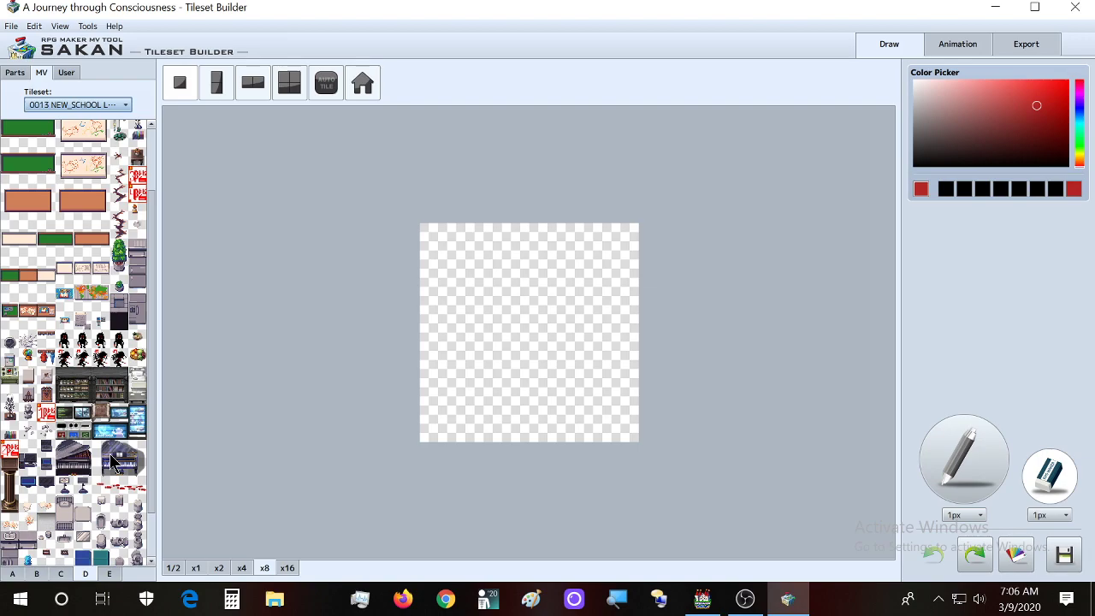
{"action": "scroll", "coordinate": [111, 462], "scroll_direction": "up", "scroll_amount": 1}
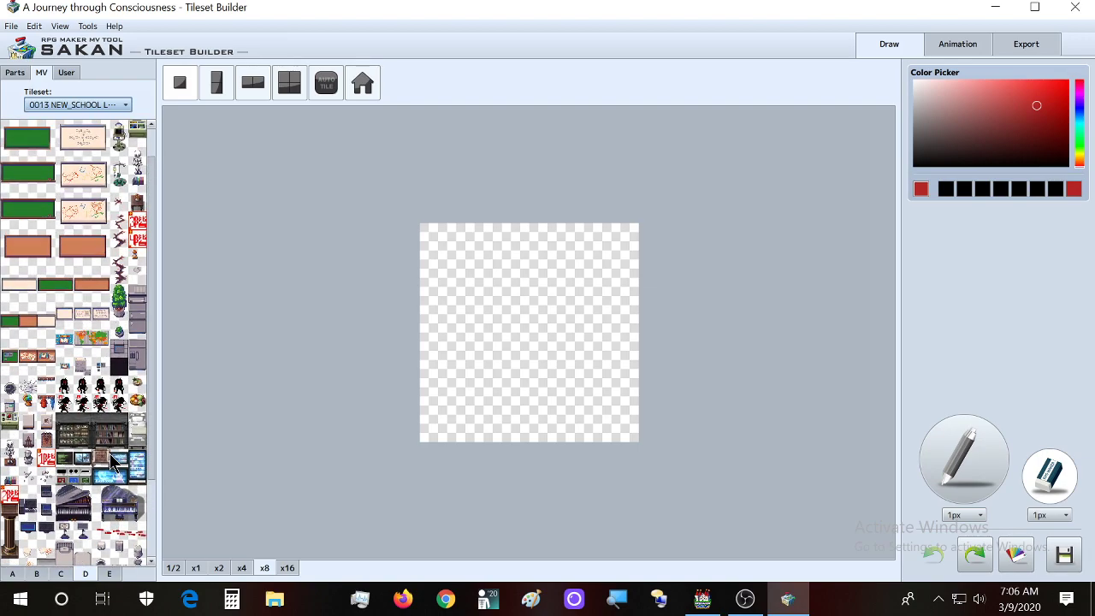
{"action": "left_click", "coordinate": [140, 248]}
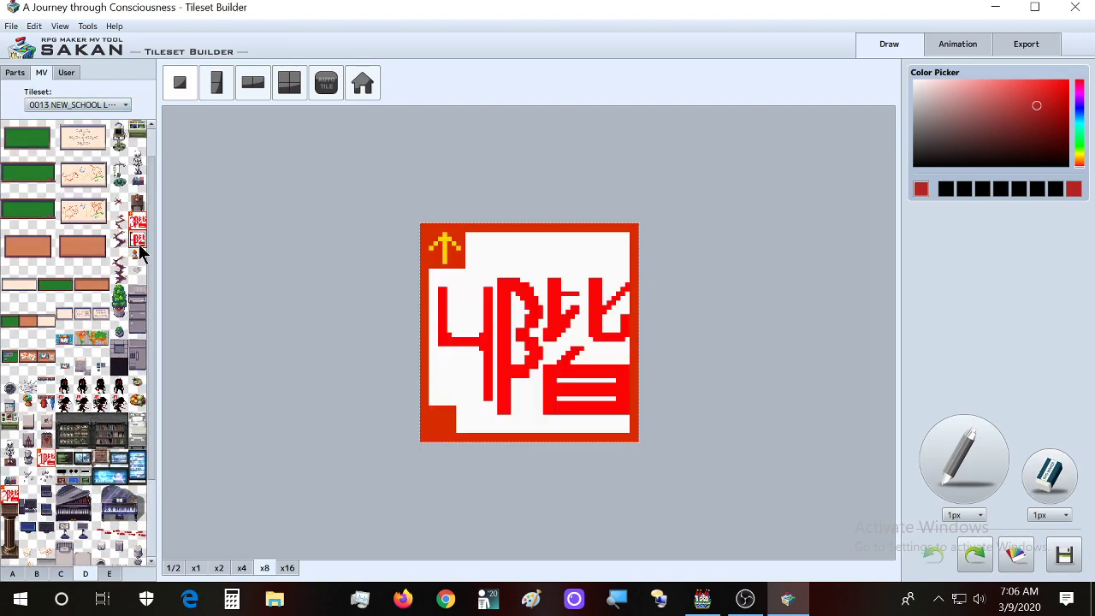
{"action": "scroll", "coordinate": [86, 358], "scroll_direction": "down", "scroll_amount": 2}
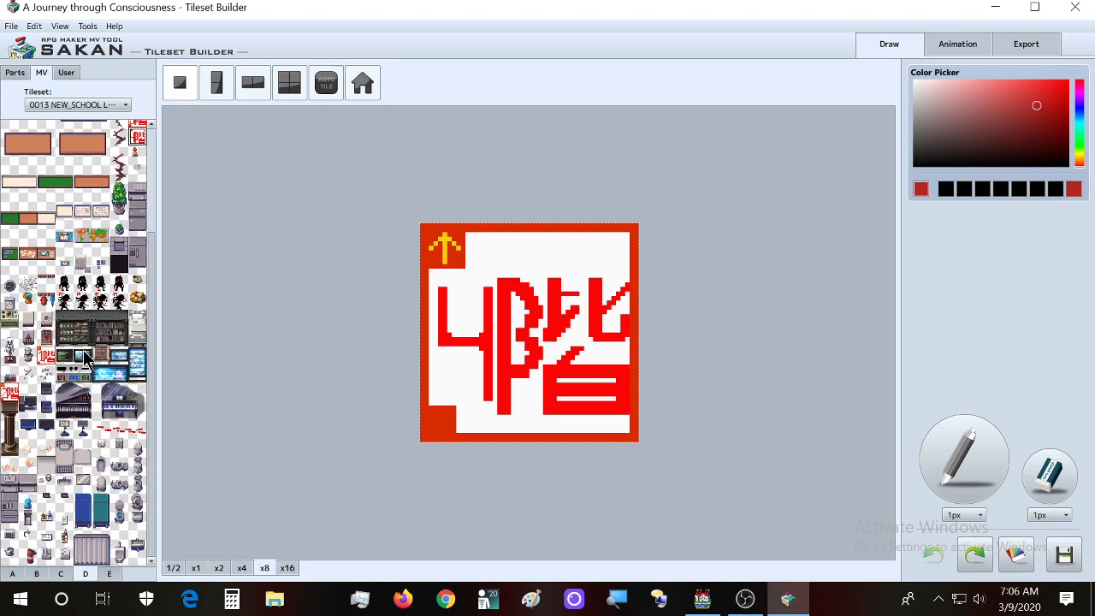
{"action": "scroll", "coordinate": [86, 358], "scroll_direction": "up", "scroll_amount": 2}
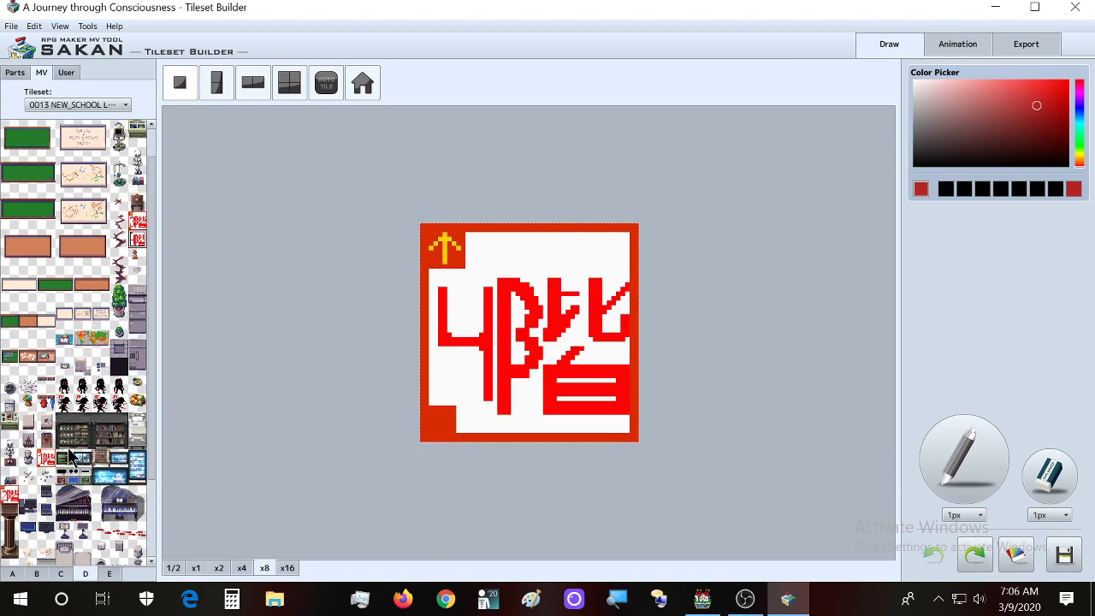
{"action": "left_click", "coordinate": [47, 463]}
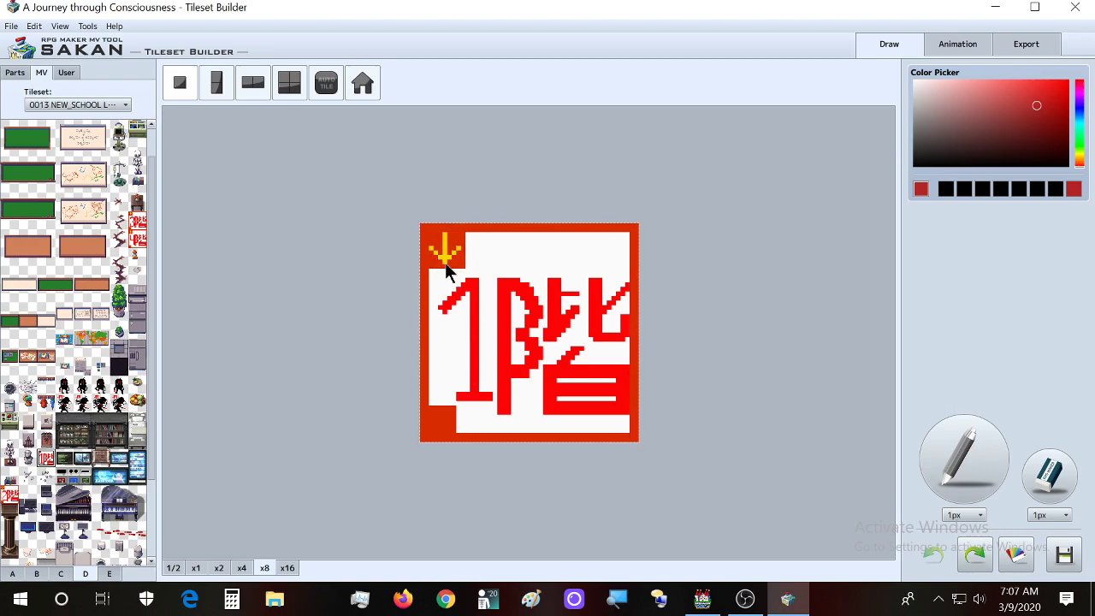
Step: Switch to RPG Maker MV and examine the floor signs between the two carpeted staircases on the University Floor 2 (3Kai) map
{"action": "left_click", "coordinate": [701, 599]}
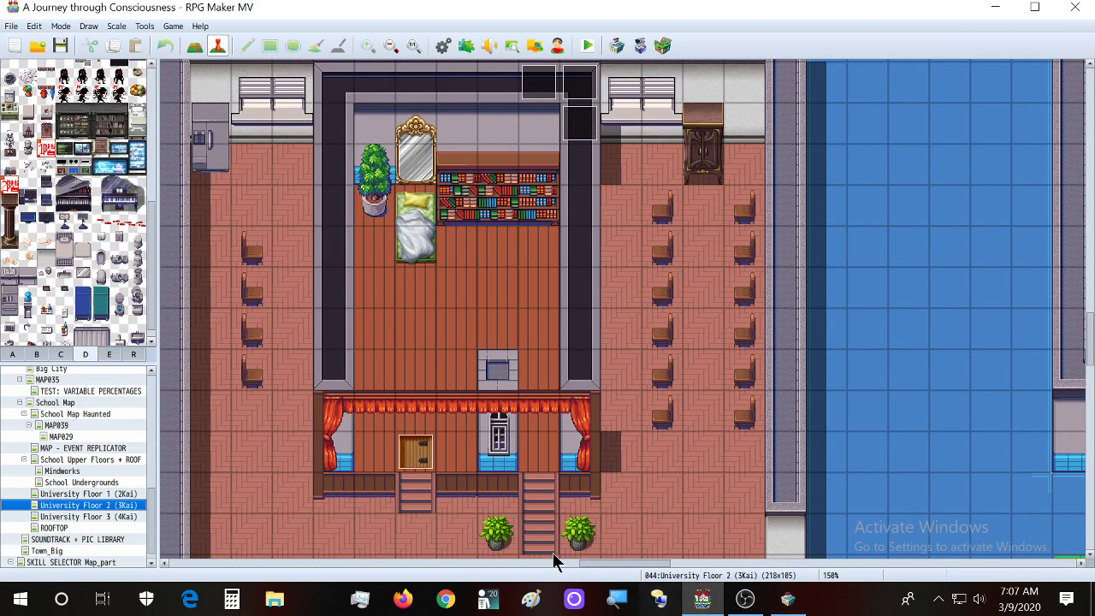
{"action": "scroll", "coordinate": [712, 501], "scroll_direction": "up", "scroll_amount": 2}
{"action": "scroll", "coordinate": [622, 308], "scroll_direction": "up", "scroll_amount": 12}
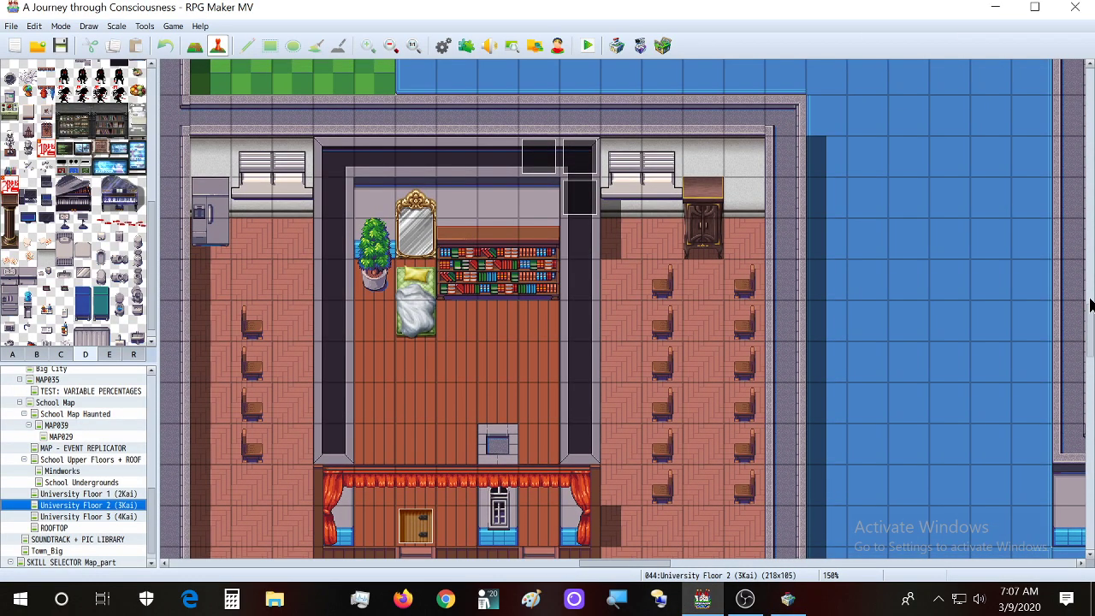
{"action": "left_click_drag", "start_coordinate": [657, 567], "coordinate": [760, 546]}
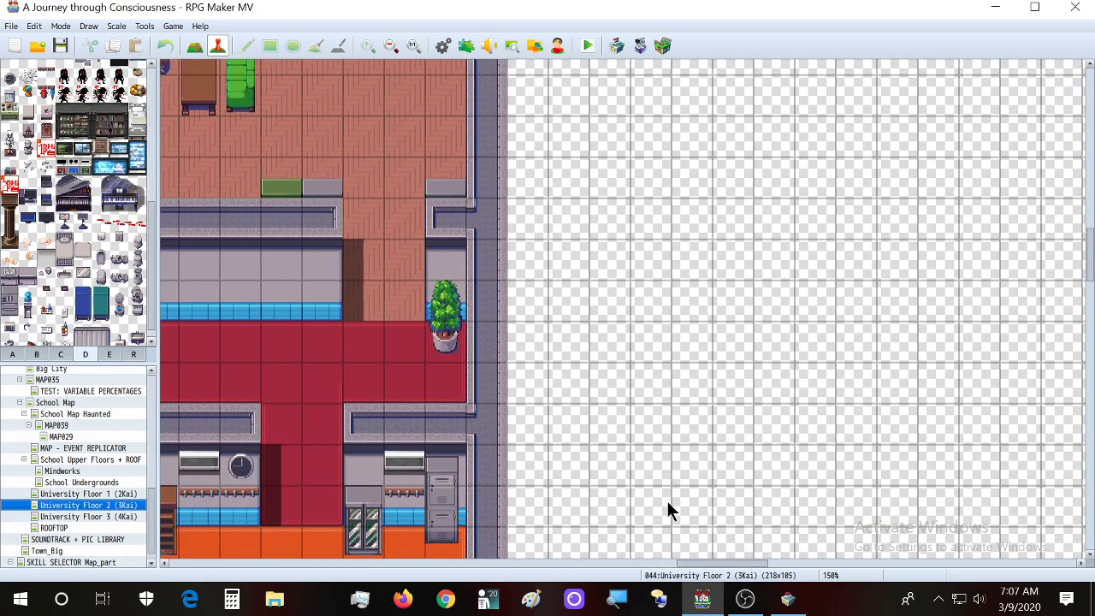
{"action": "scroll", "coordinate": [659, 484], "scroll_direction": "down", "scroll_amount": 3}
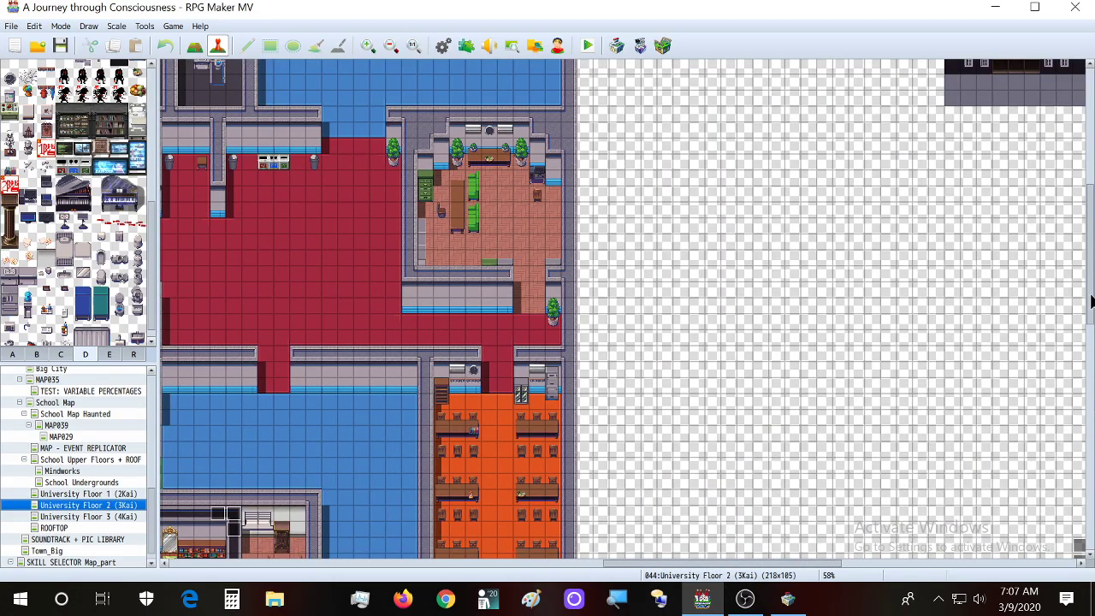
{"action": "scroll", "coordinate": [1083, 297], "scroll_direction": "up", "scroll_amount": 3}
{"action": "scroll", "coordinate": [818, 251], "scroll_direction": "up", "scroll_amount": 2}
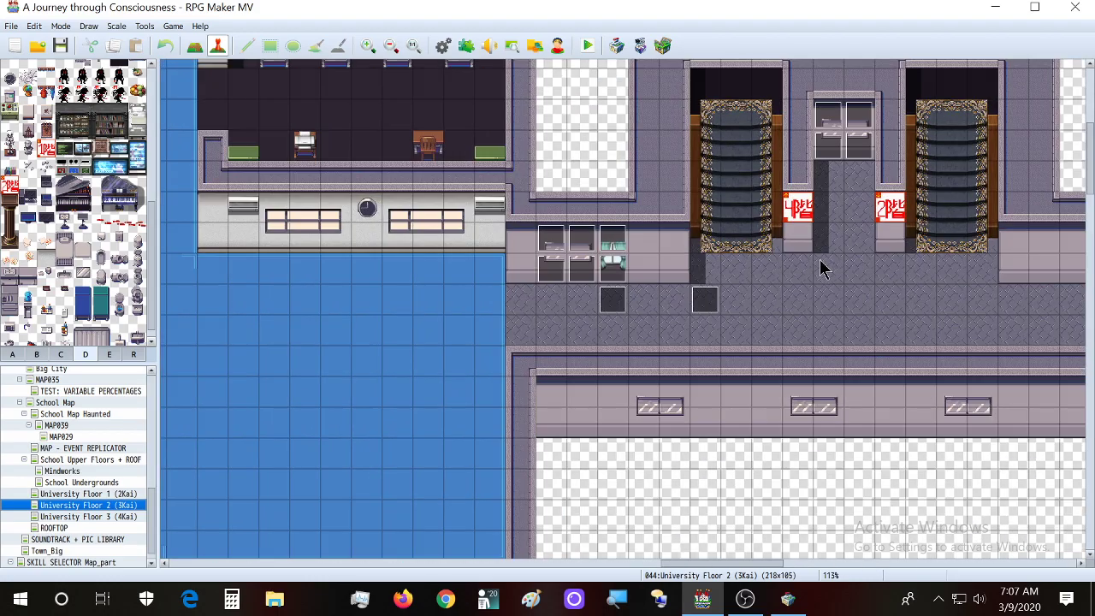
{"action": "scroll", "coordinate": [818, 268], "scroll_direction": "up", "scroll_amount": 2}
{"action": "left_click_drag", "start_coordinate": [734, 565], "coordinate": [770, 572]}
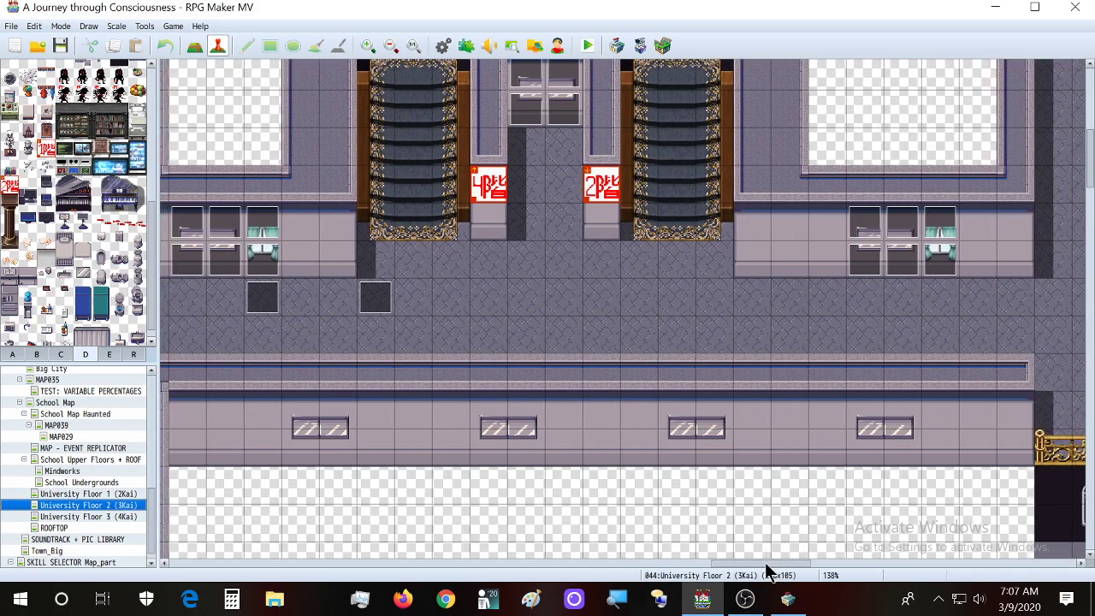
{"action": "scroll", "coordinate": [685, 428], "scroll_direction": "up", "scroll_amount": 3}
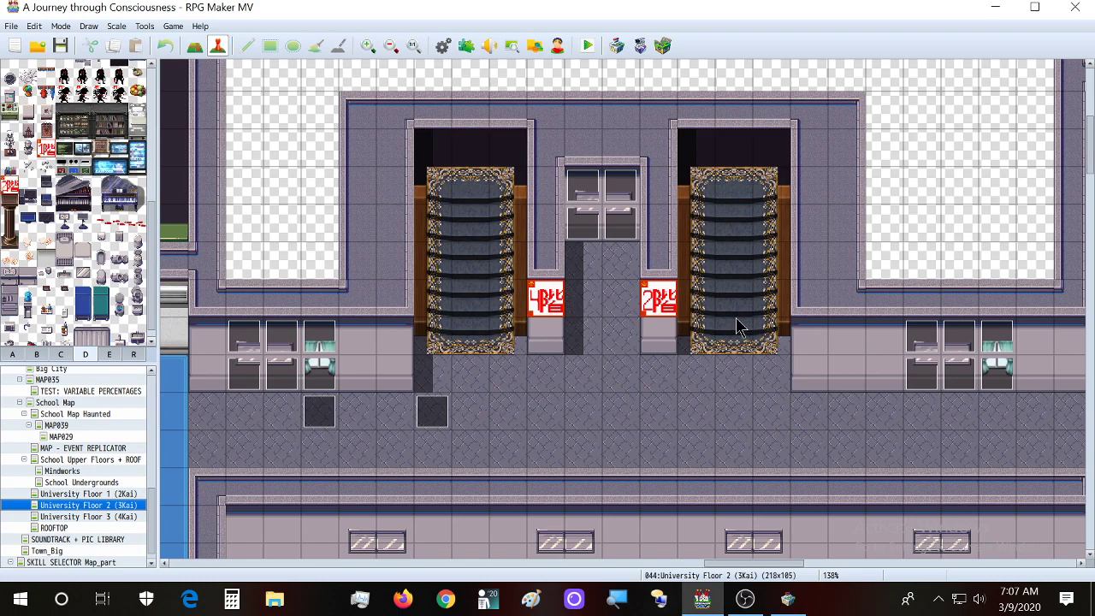
{"action": "scroll", "coordinate": [736, 328], "scroll_direction": "up", "scroll_amount": 1}
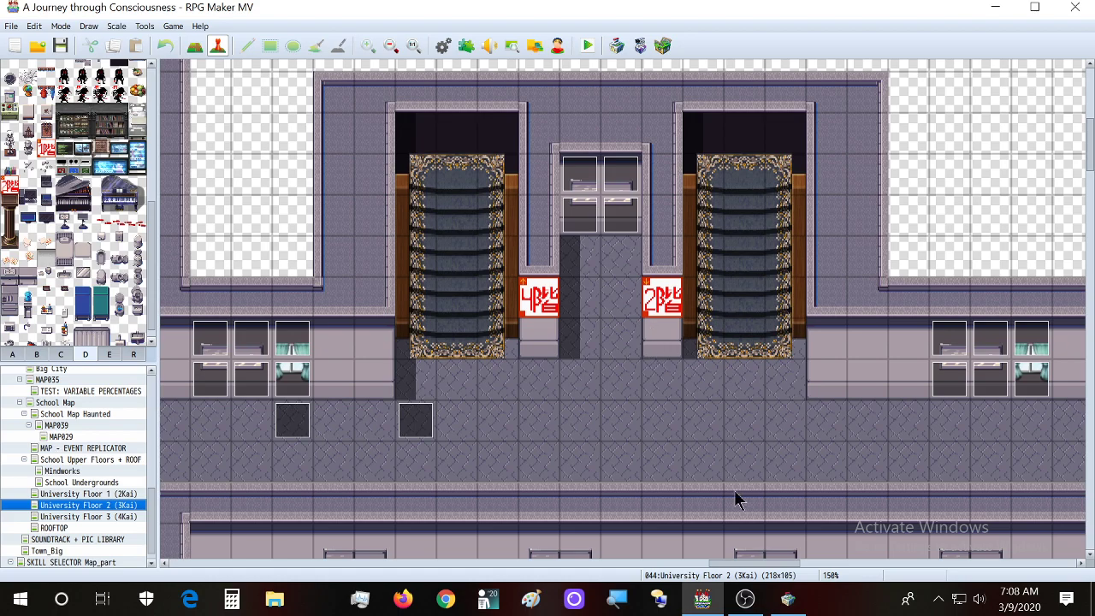
Step: Examine the floor signs along the red hallway near the gray stairways on the University Floor 2 (3Kai) map
{"action": "left_click_drag", "start_coordinate": [781, 564], "coordinate": [648, 563]}
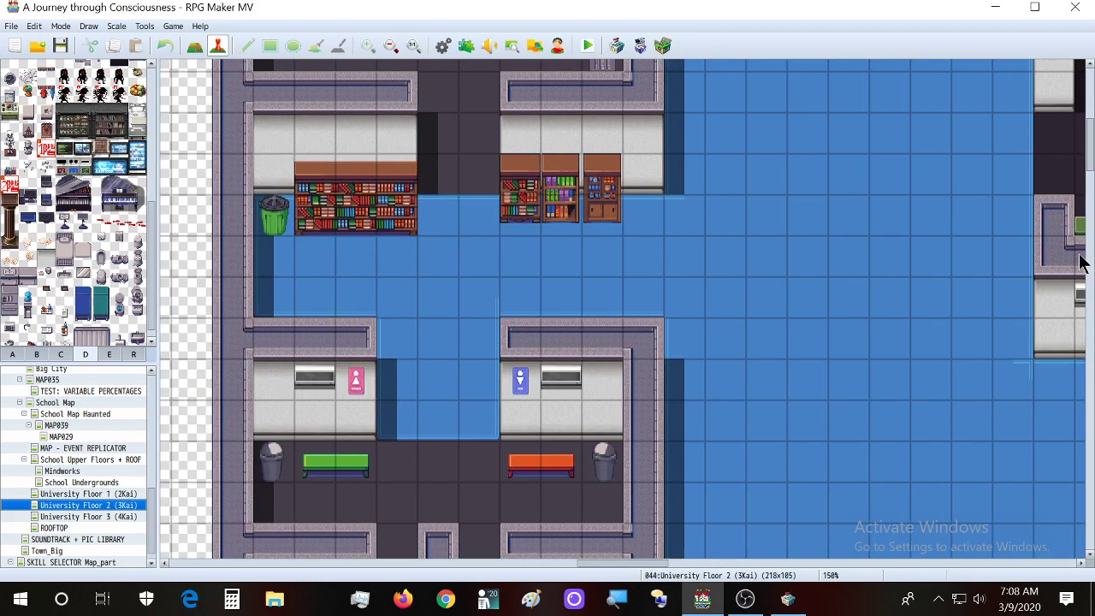
{"action": "left_click_drag", "start_coordinate": [1089, 171], "coordinate": [1089, 285]}
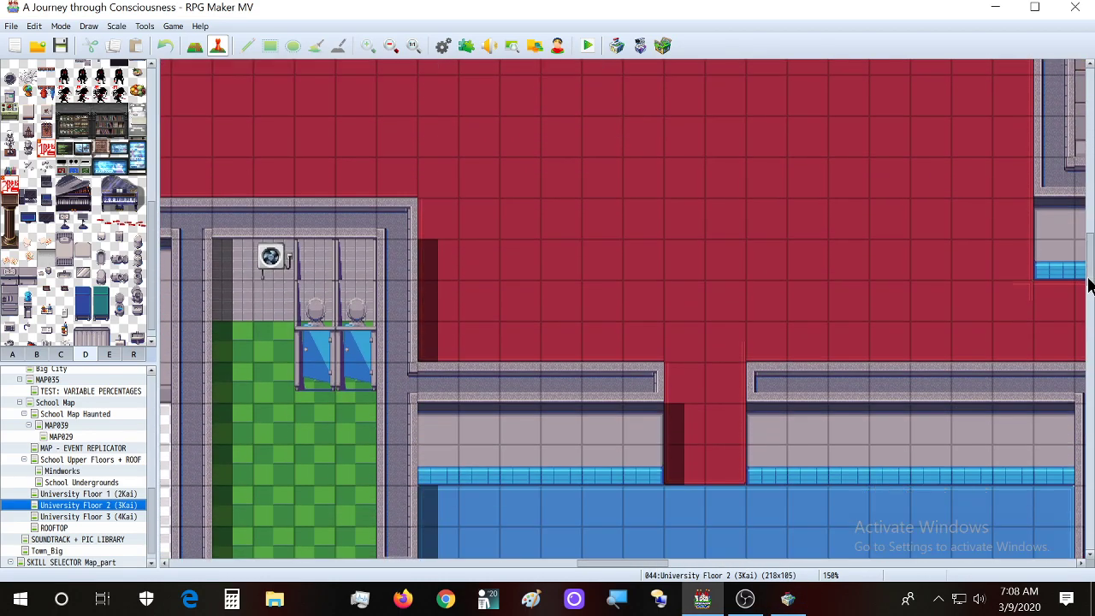
{"action": "scroll", "coordinate": [788, 433], "scroll_direction": "down", "scroll_amount": 2, "text": "ctrl"}
{"action": "left_click_drag", "start_coordinate": [596, 571], "coordinate": [453, 579]}
{"action": "scroll", "coordinate": [565, 348], "scroll_direction": "up", "scroll_amount": 5}
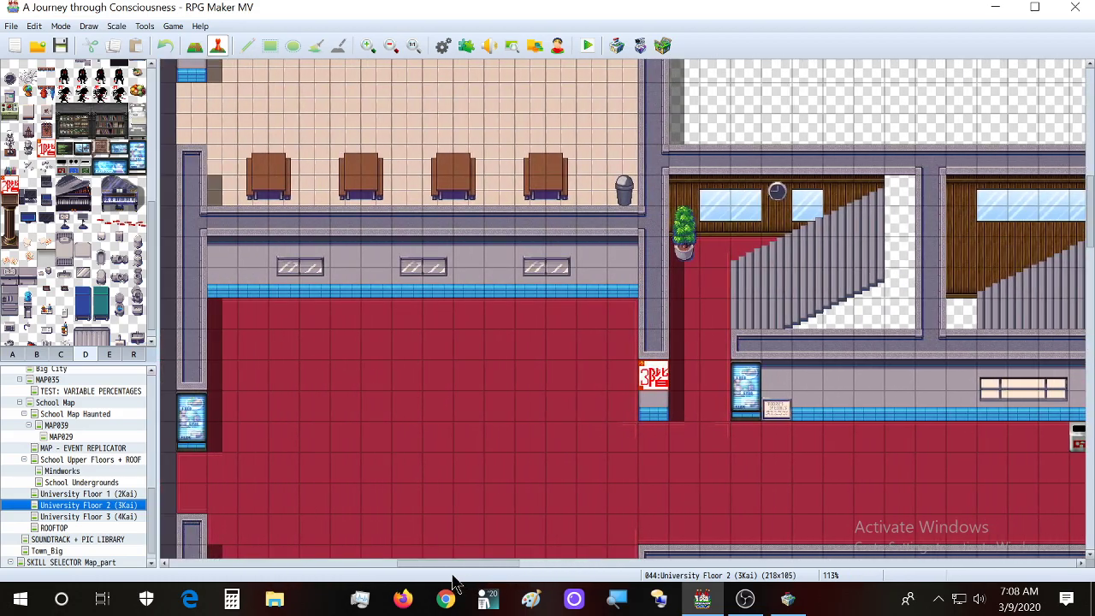
{"action": "scroll", "coordinate": [497, 462], "scroll_direction": "down", "scroll_amount": 2}
{"action": "scroll", "coordinate": [541, 436], "scroll_direction": "down", "scroll_amount": 2}
{"action": "scroll", "coordinate": [541, 435], "scroll_direction": "down", "scroll_amount": 3, "text": "ctrl"}
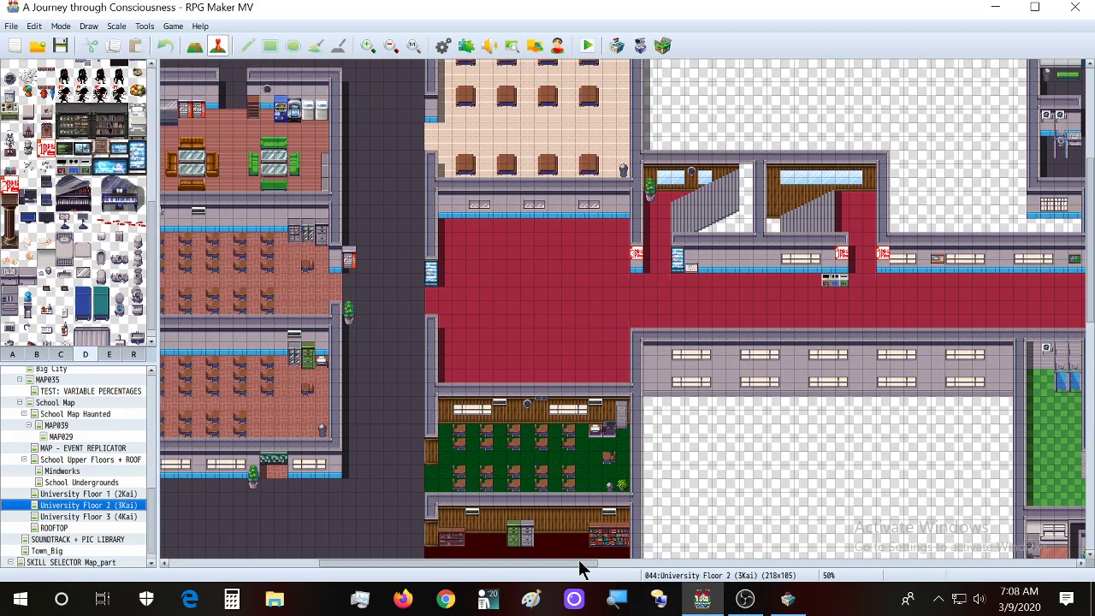
Step: Examine the green-floored room, the pool and the stage area with bookshelves on the University Floor 2 (3Kai) map
{"action": "left_click_drag", "start_coordinate": [580, 567], "coordinate": [668, 568]}
{"action": "scroll", "coordinate": [856, 466], "scroll_direction": "down", "scroll_amount": 2}
{"action": "scroll", "coordinate": [897, 433], "scroll_direction": "up", "scroll_amount": 5}
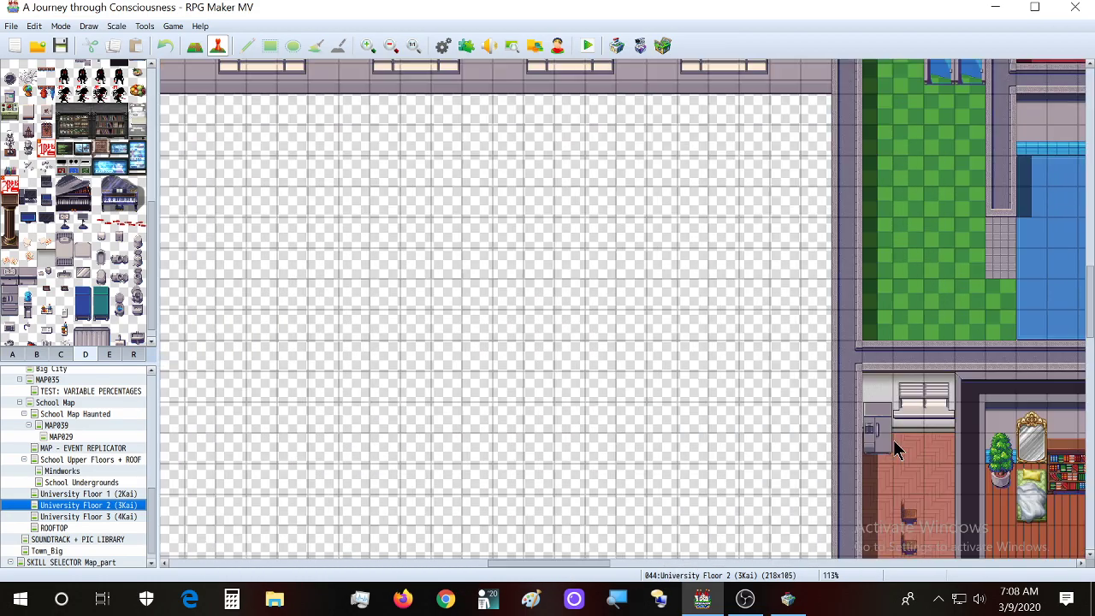
{"action": "left_click_drag", "start_coordinate": [580, 571], "coordinate": [648, 570]}
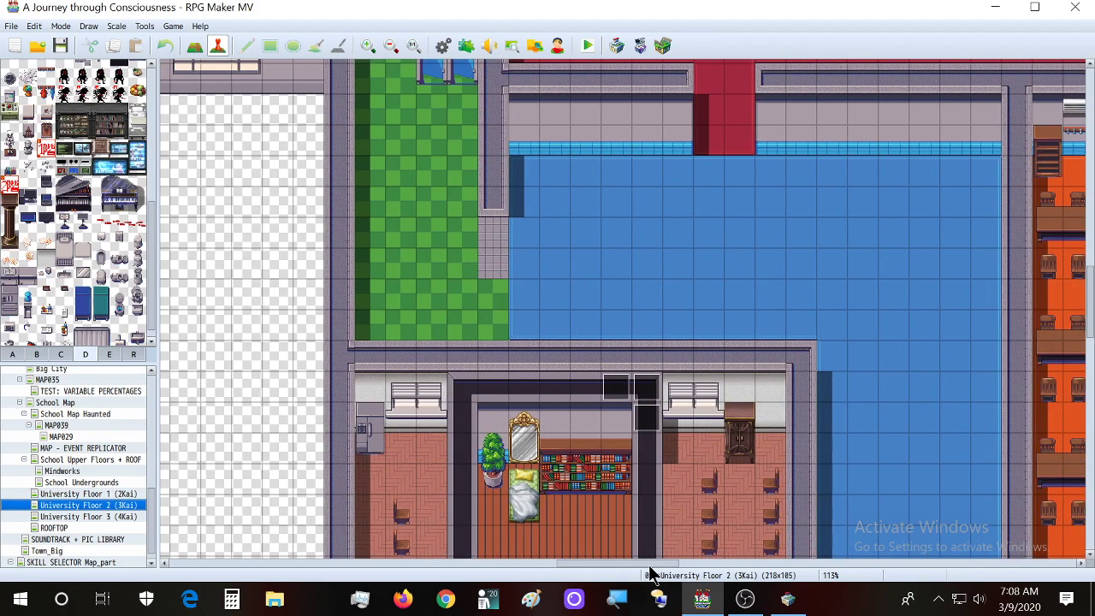
{"action": "scroll", "coordinate": [684, 428], "scroll_direction": "down", "scroll_amount": 3}
{"action": "scroll", "coordinate": [684, 420], "scroll_direction": "down", "scroll_amount": 3}
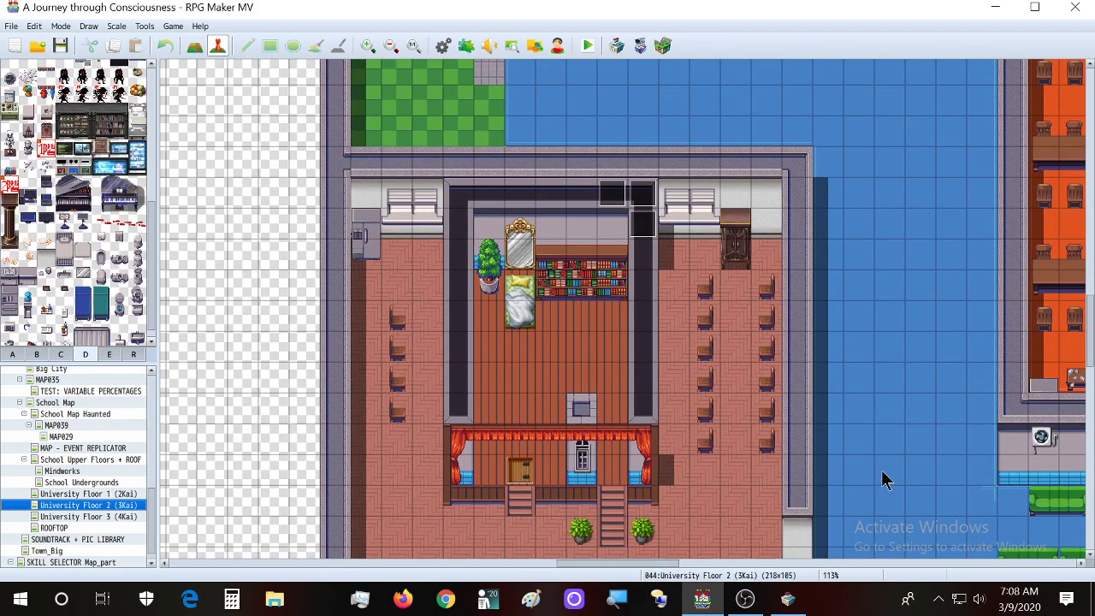
Step: Switch to SAKAN Tileset Builder and preview the 4階 sign, plus the 屋上階 sign from the 0010 Present Day_School tileset
{"action": "left_click", "coordinate": [788, 599]}
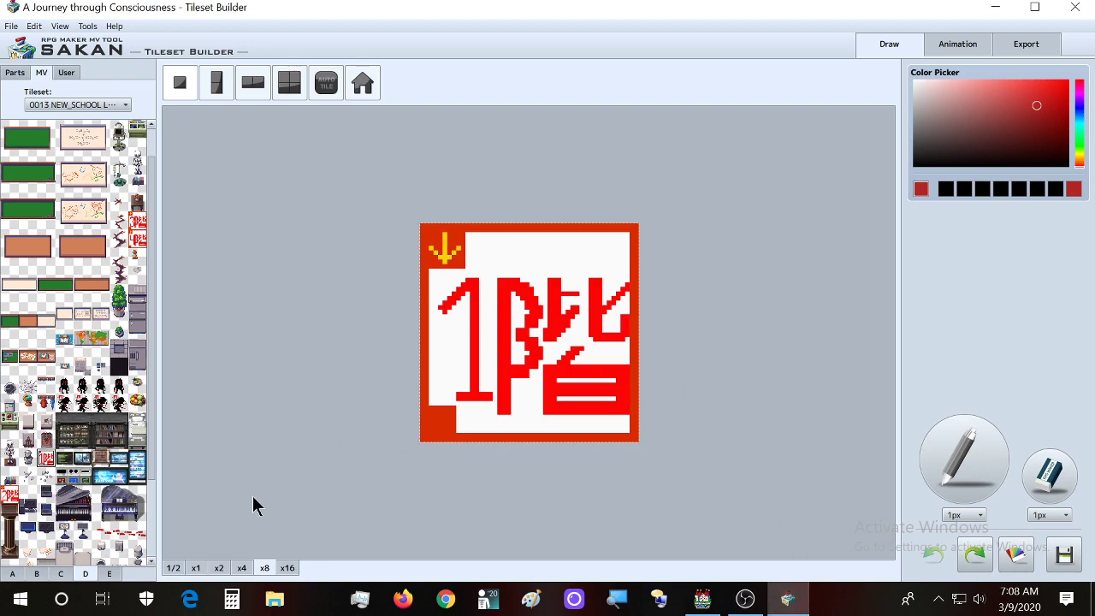
{"action": "scroll", "coordinate": [137, 385], "scroll_direction": "down", "scroll_amount": 2}
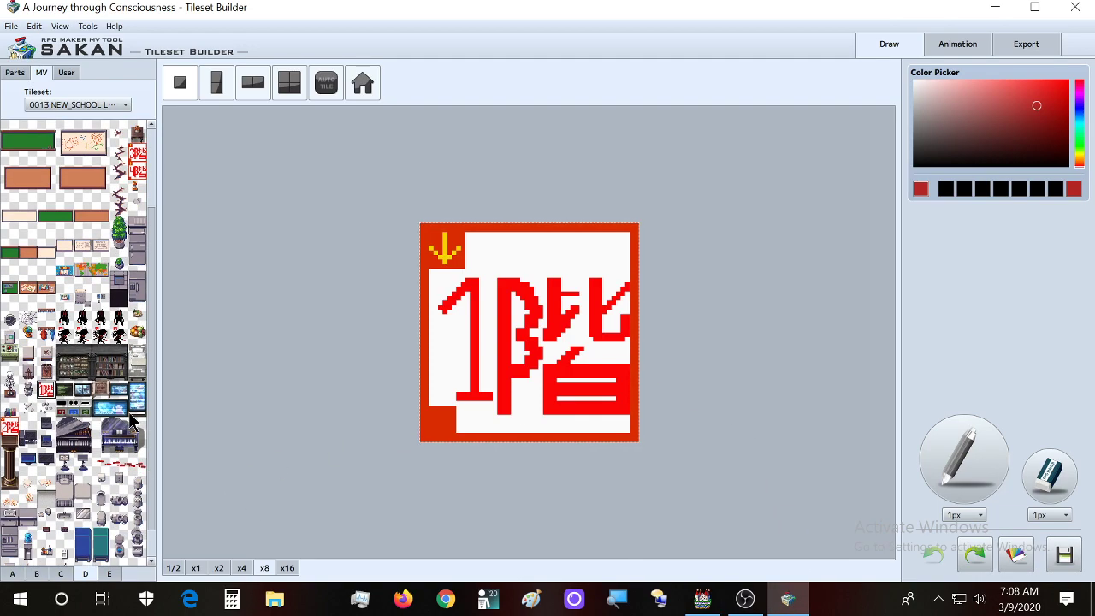
{"action": "left_click", "coordinate": [139, 171]}
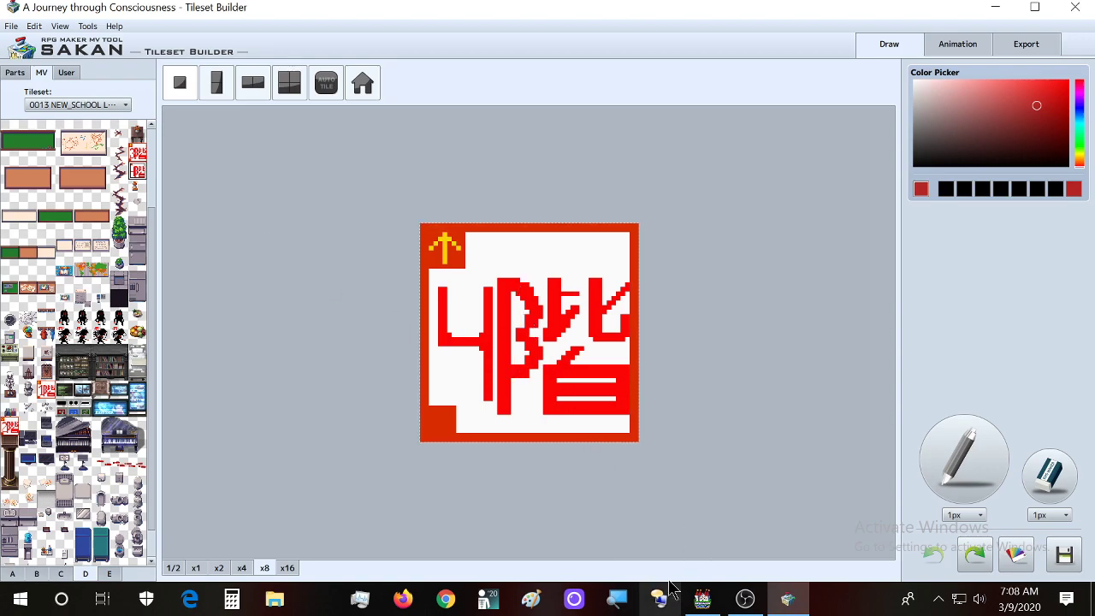
{"action": "left_click", "coordinate": [90, 103]}
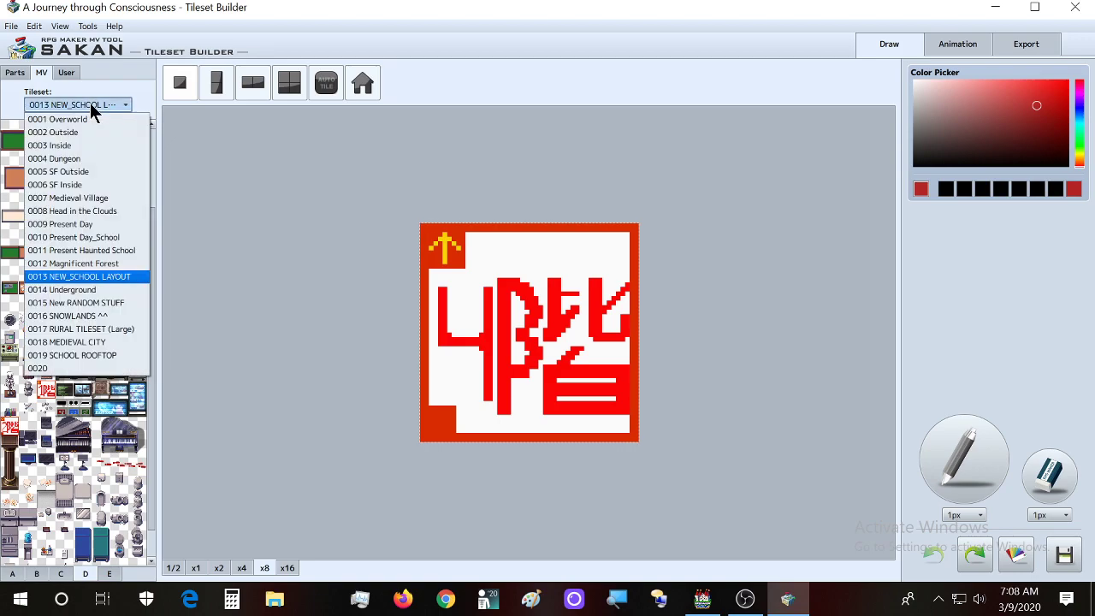
{"action": "key", "text": "Escape"}
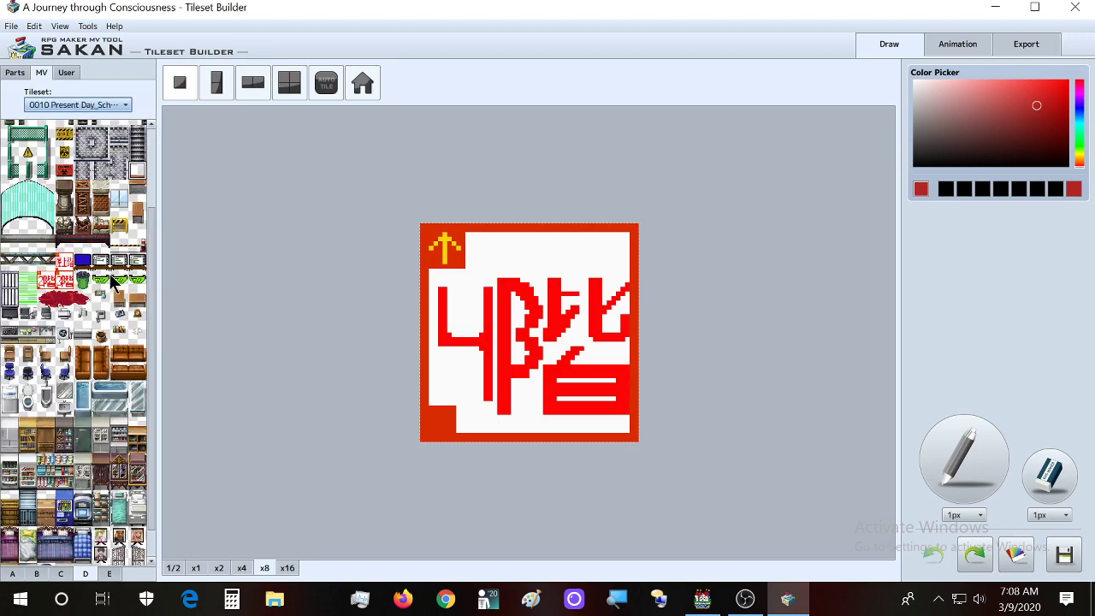
{"action": "left_click", "coordinate": [66, 261]}
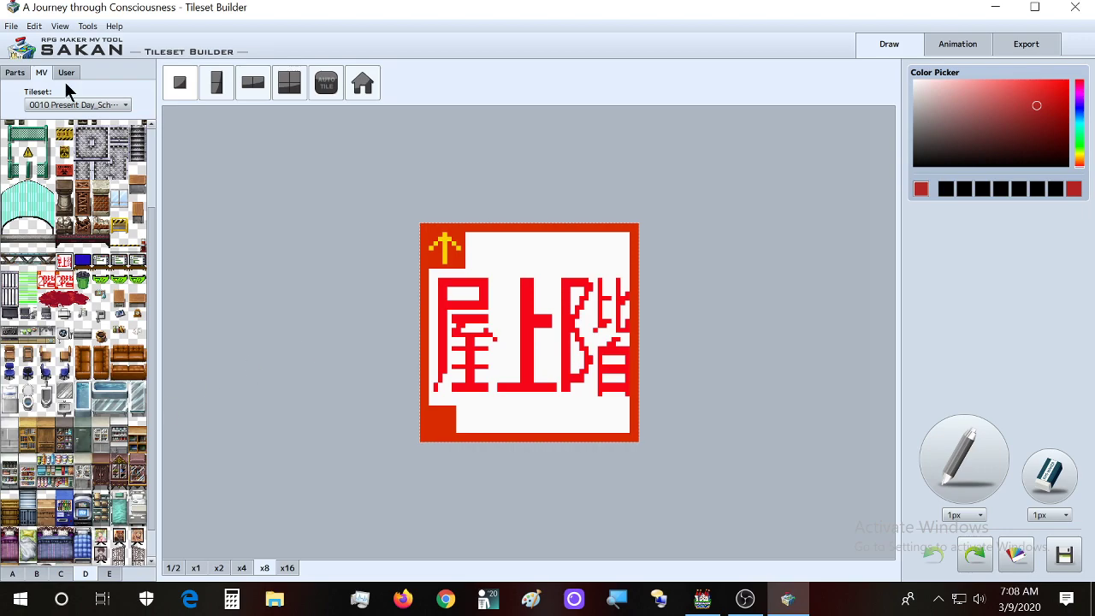
Step: Reselect the 0013 NEW_SCHOOL LAYOUT tileset and place its 4階 sign tile with the up arrow on the canvas
{"action": "left_click", "coordinate": [72, 105]}
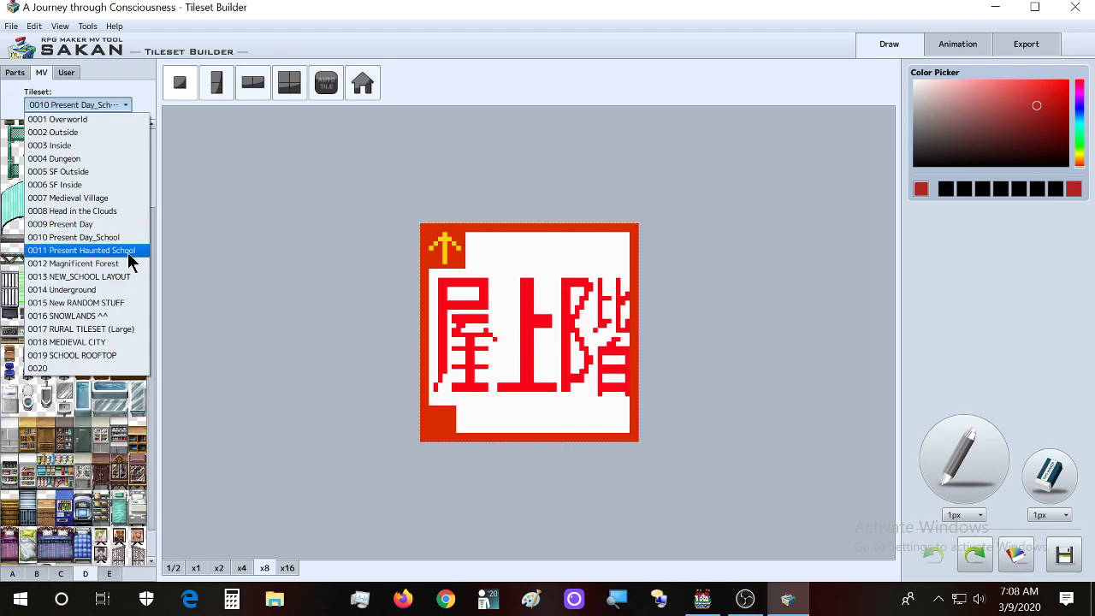
{"action": "left_click", "coordinate": [125, 277]}
{"action": "scroll", "coordinate": [137, 214], "scroll_direction": "down", "scroll_amount": 2}
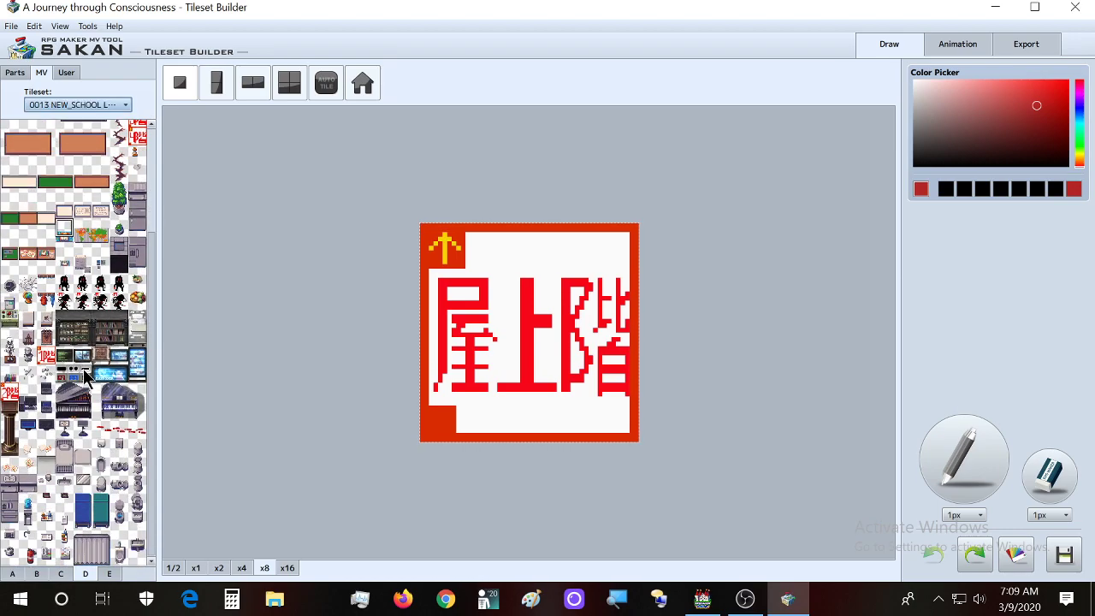
{"action": "left_click", "coordinate": [139, 135]}
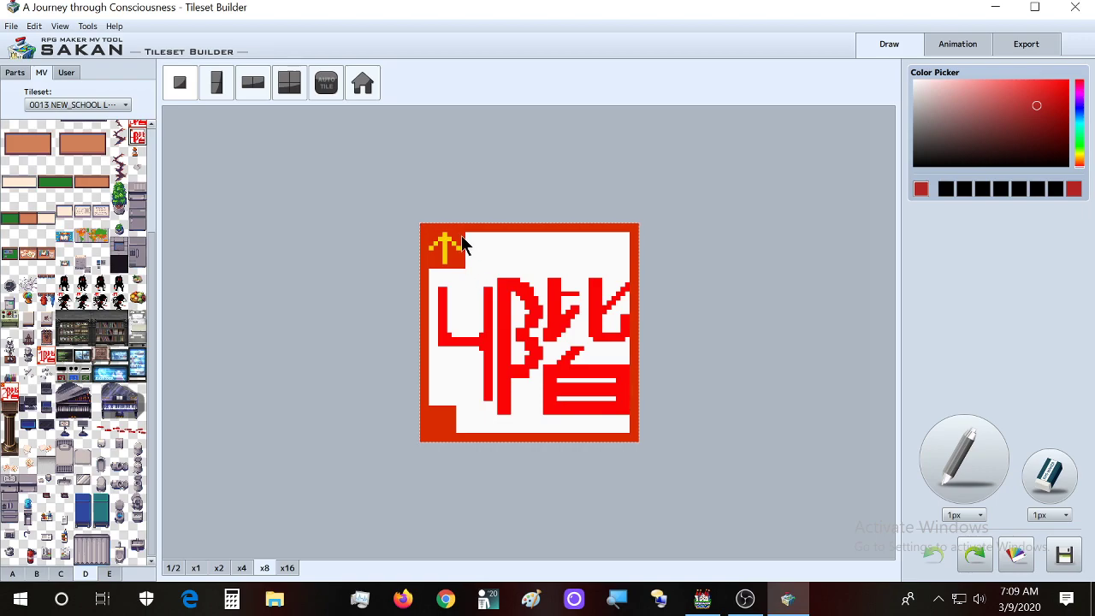
{"action": "left_click", "coordinate": [548, 346]}
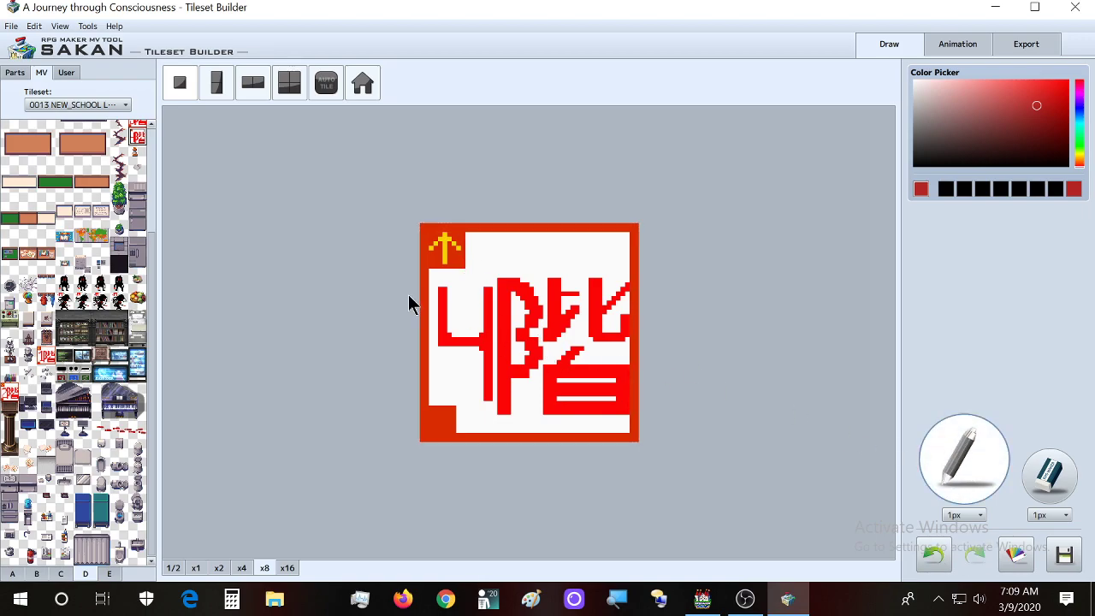
Step: Redraw the yellow up arrow on the 4階 sign as a down arrow, using the sign's own yellow and orange-red
{"action": "left_click", "coordinate": [287, 567]}
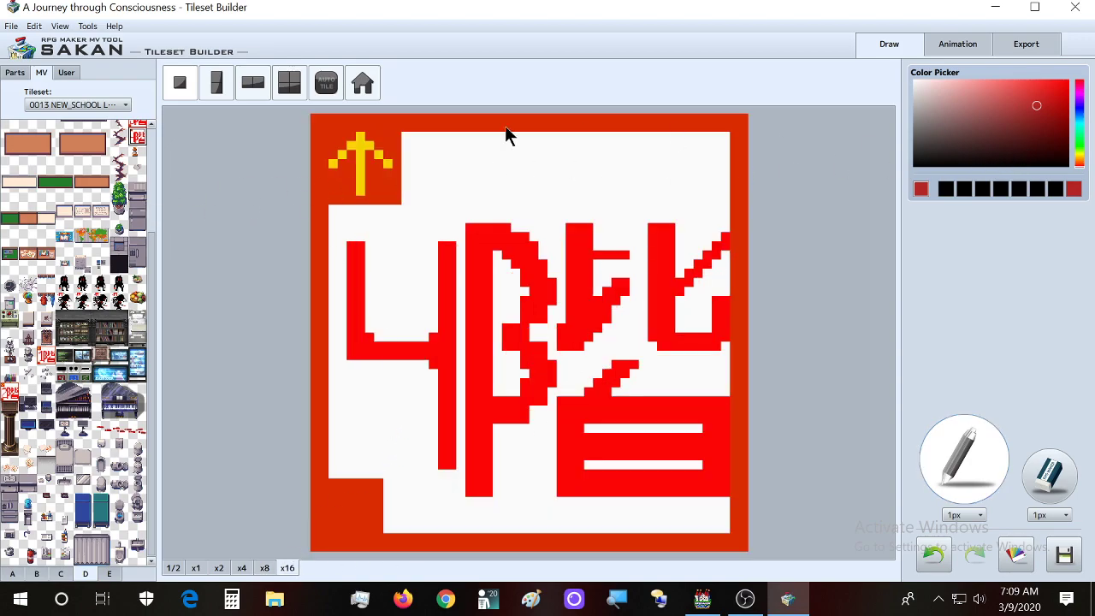
{"action": "right_click", "coordinate": [343, 155]}
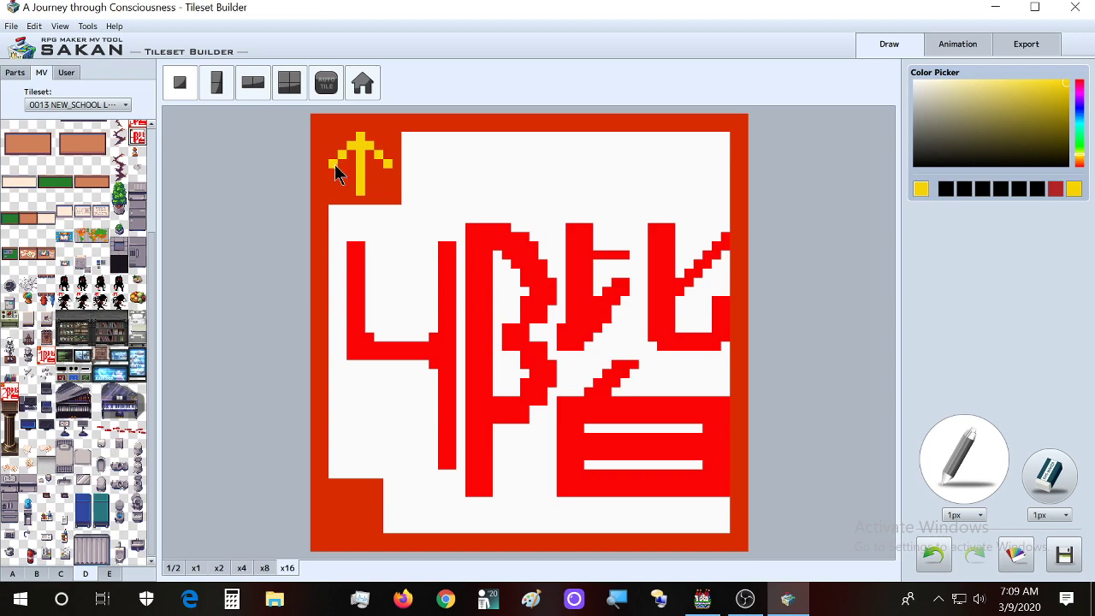
{"action": "left_click", "coordinate": [358, 198]}
{"action": "left_click", "coordinate": [346, 192]}
{"action": "key", "text": "ctrl+z"}
{"action": "key", "text": "ctrl+y"}
{"action": "right_click", "coordinate": [326, 151]}
{"action": "left_click", "coordinate": [340, 156]}
{"action": "left_click_drag", "start_coordinate": [341, 163], "coordinate": [387, 164]}
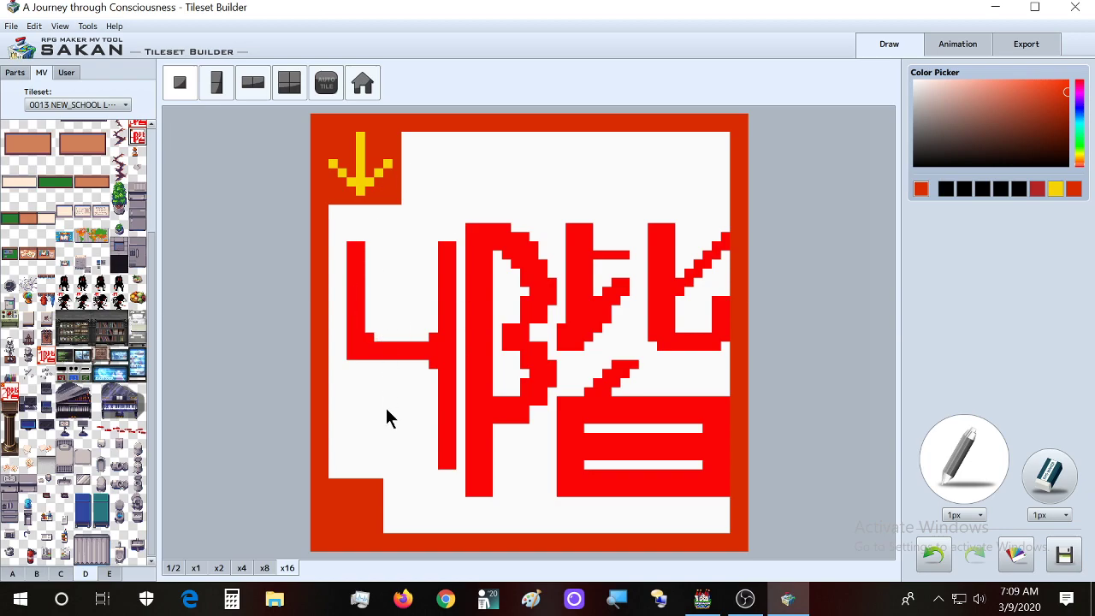
Step: Add the edited 4階 sign with the down arrow to the user tiles and return to the MV tiles
{"action": "left_click", "coordinate": [219, 568]}
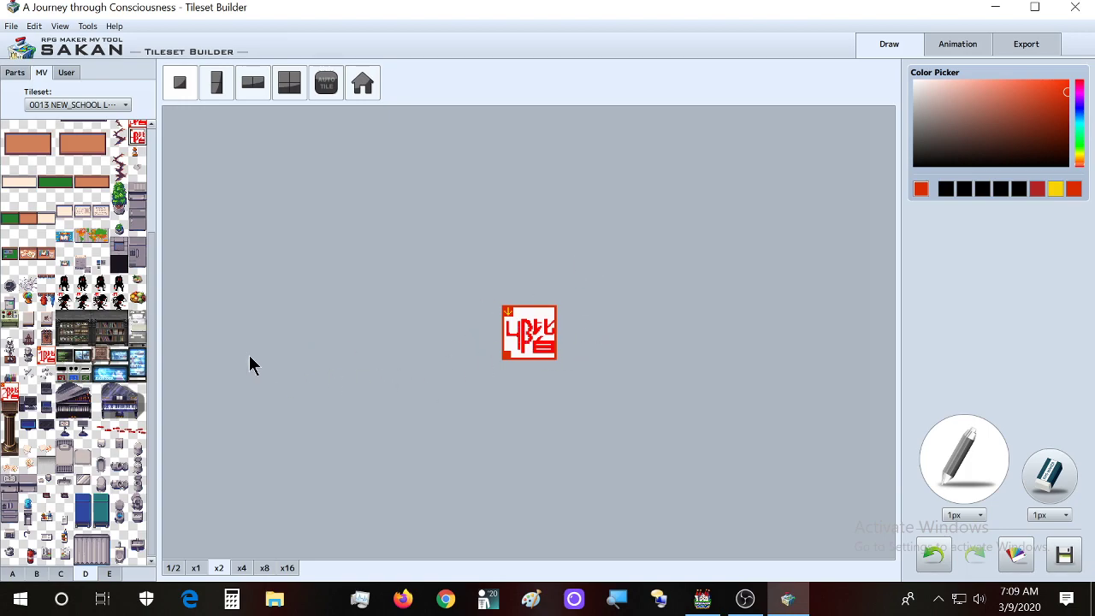
{"action": "left_click", "coordinate": [65, 75]}
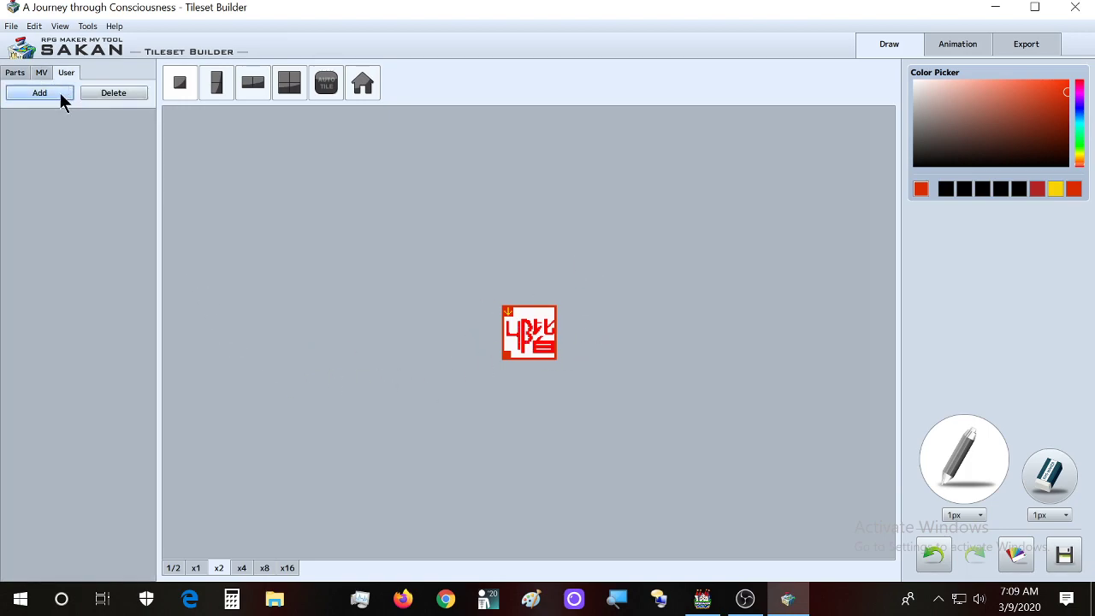
{"action": "left_click", "coordinate": [60, 94]}
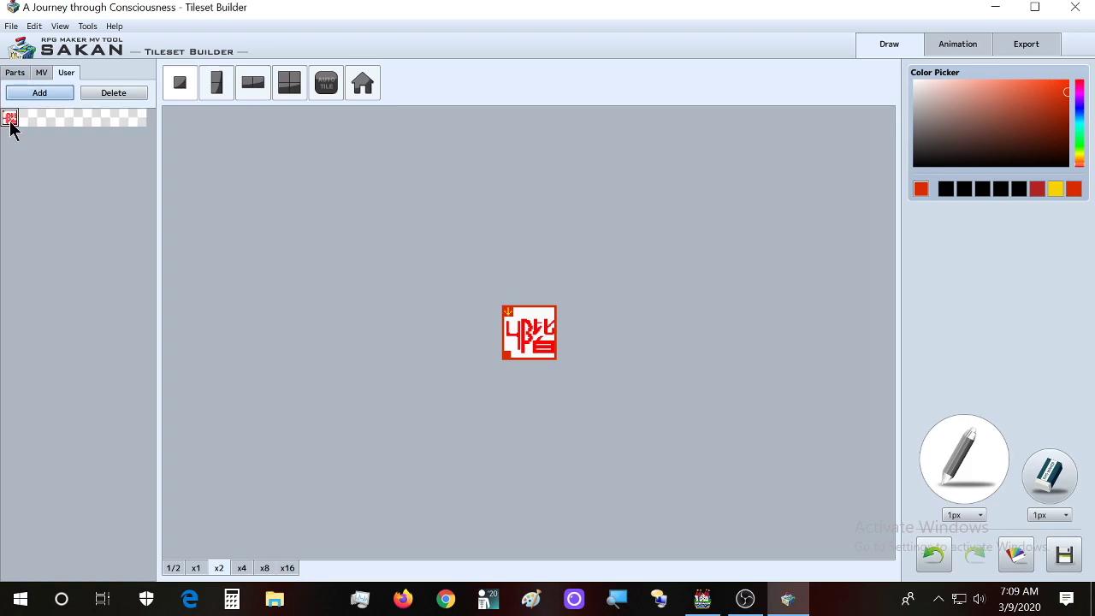
{"action": "left_click", "coordinate": [40, 73]}
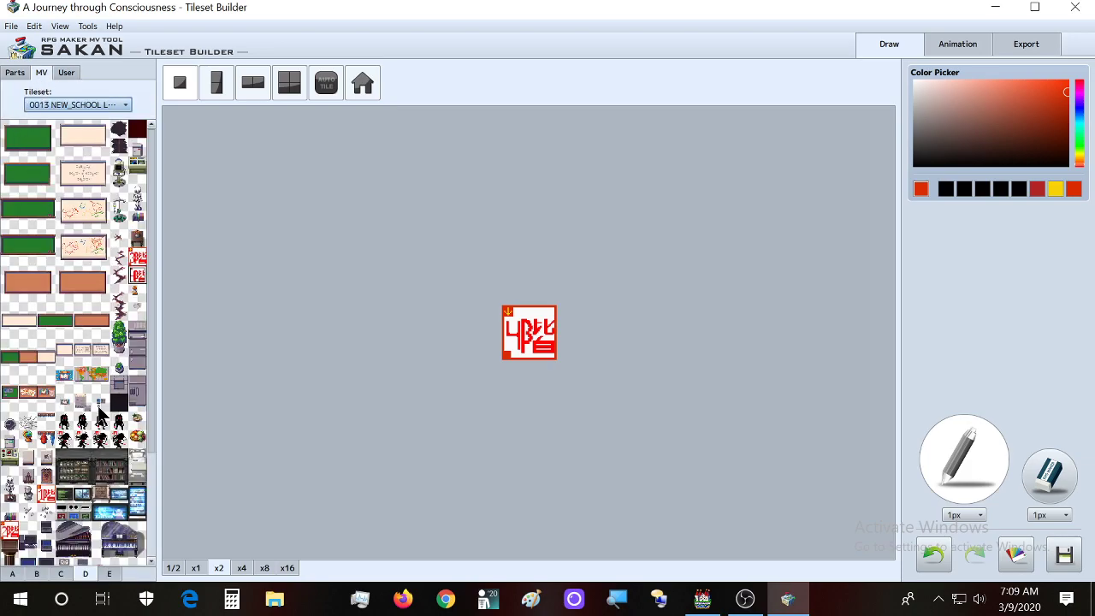
Step: Examine the Medieval_PB_3_Mod image of 0019 SCHOOL ROOFTOP in Export mode alongside the MV and user tiles
{"action": "left_click", "coordinate": [1029, 48]}
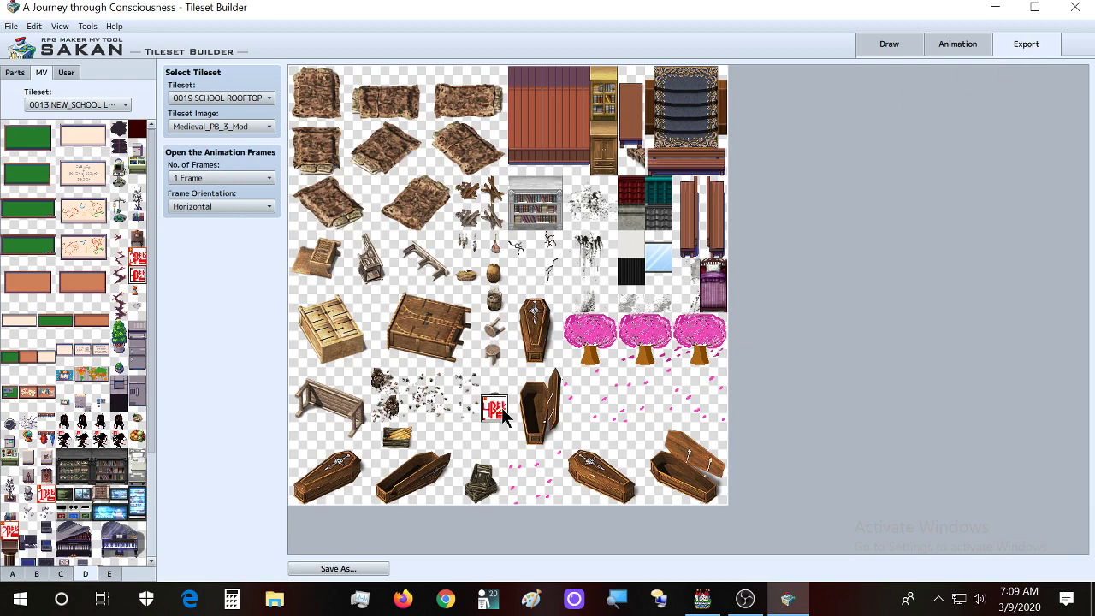
{"action": "left_click", "coordinate": [496, 410]}
{"action": "left_click", "coordinate": [67, 72]}
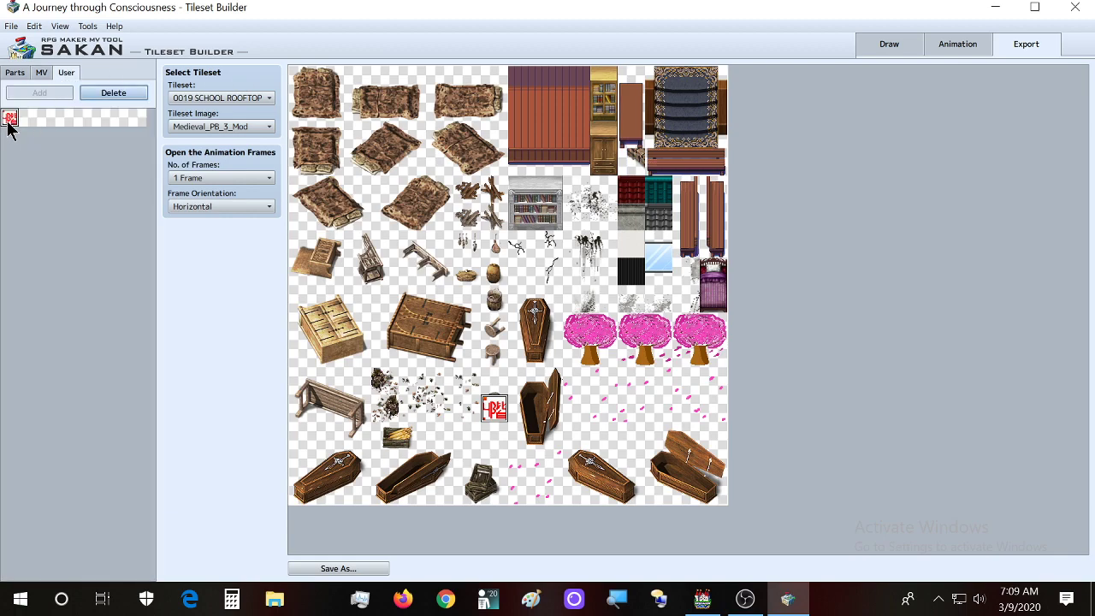
{"action": "left_click", "coordinate": [44, 74]}
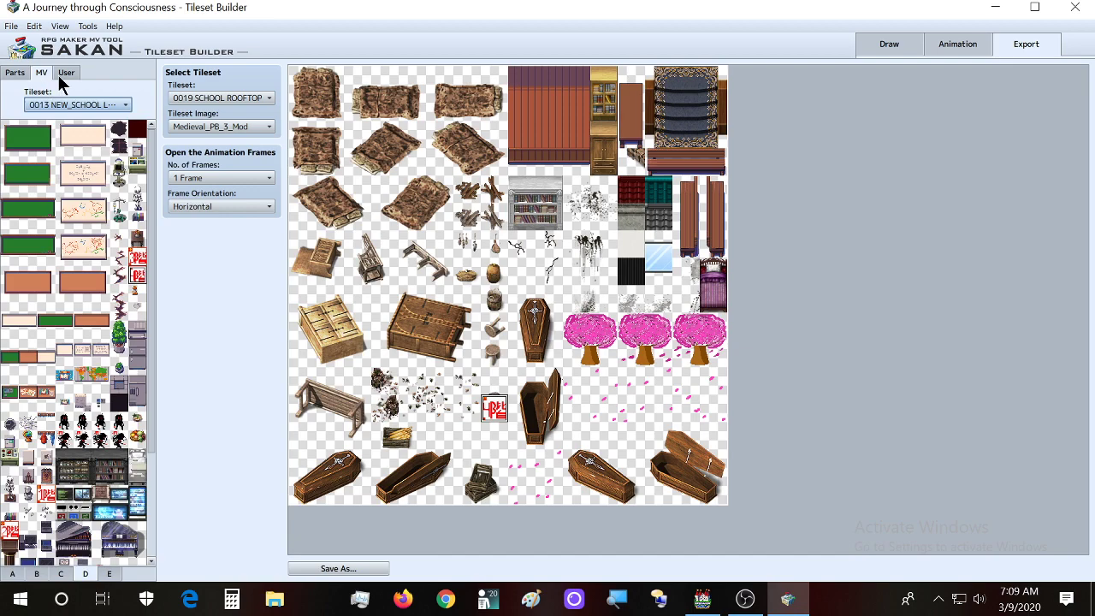
{"action": "left_click", "coordinate": [60, 73]}
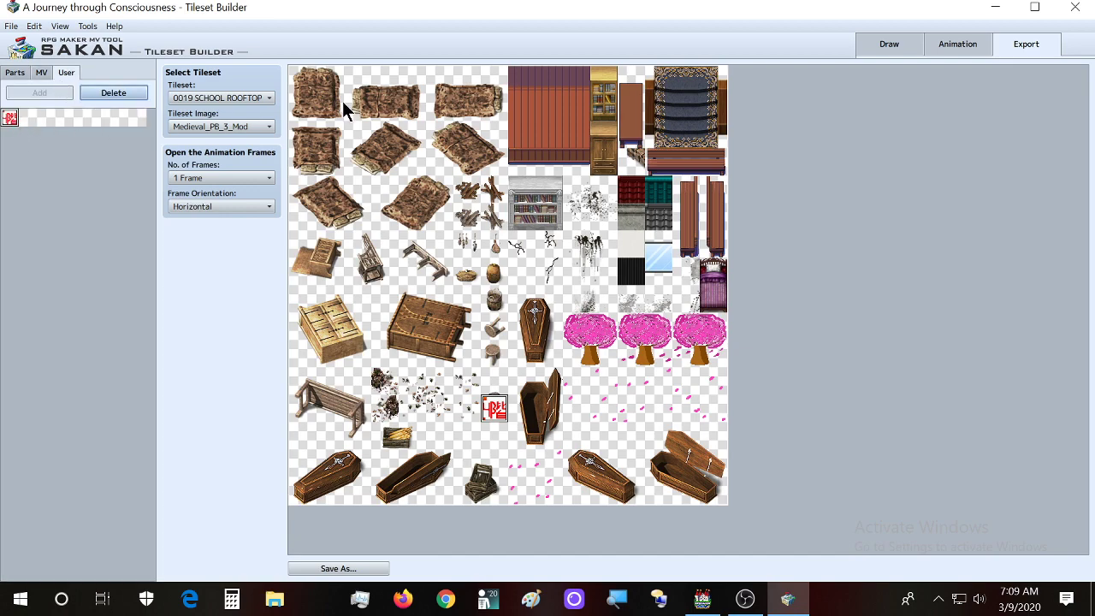
Step: Examine the 4階 sign and the playback settings in Animation mode, and return to Draw mode
{"action": "left_click", "coordinate": [886, 44]}
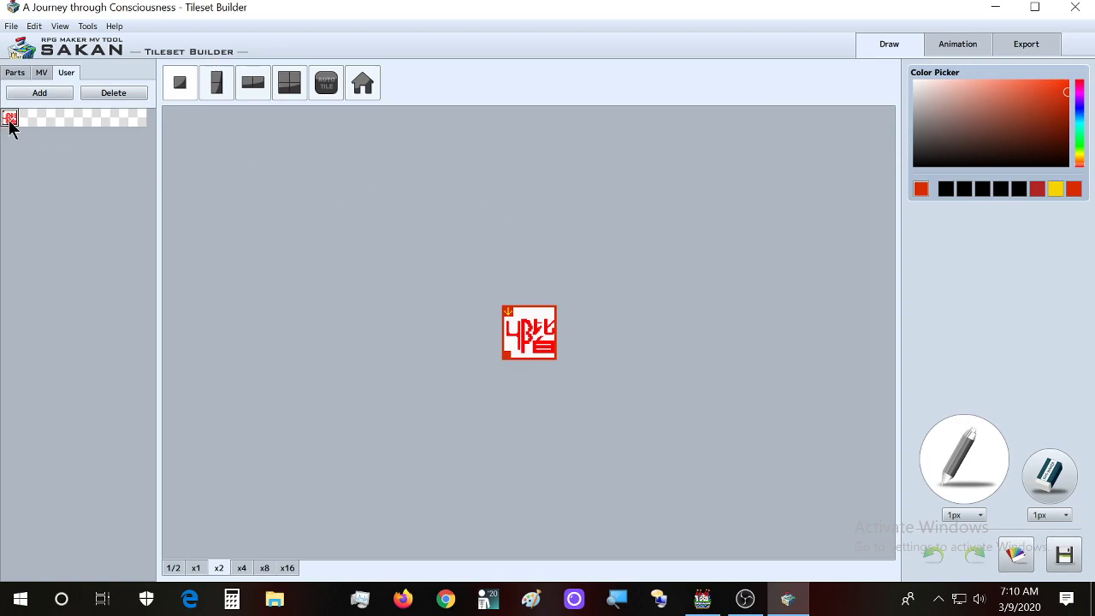
{"action": "left_click", "coordinate": [962, 47]}
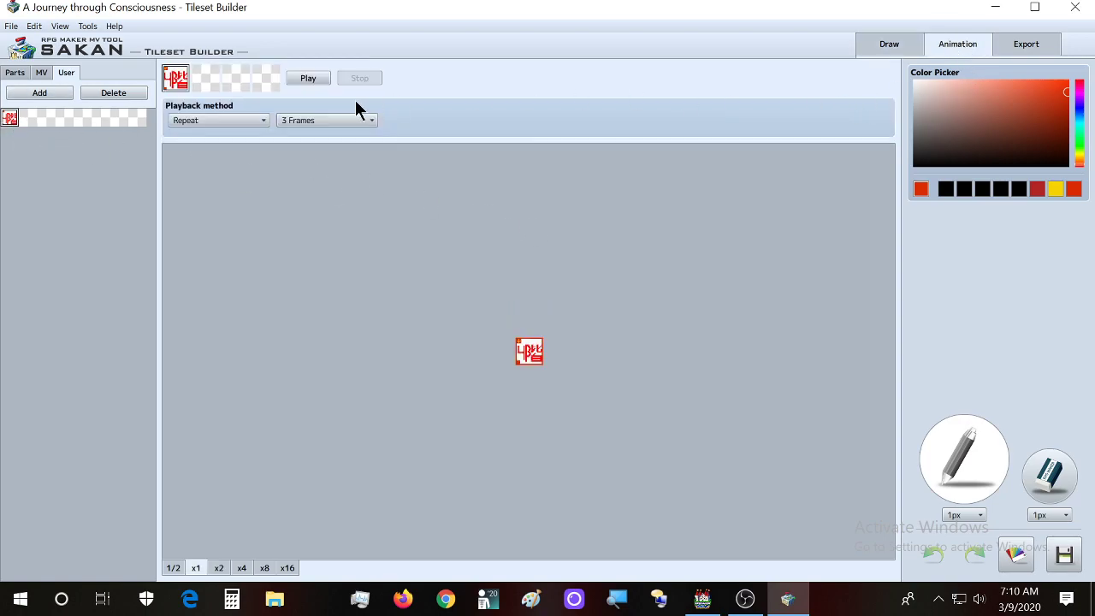
{"action": "left_click", "coordinate": [905, 51]}
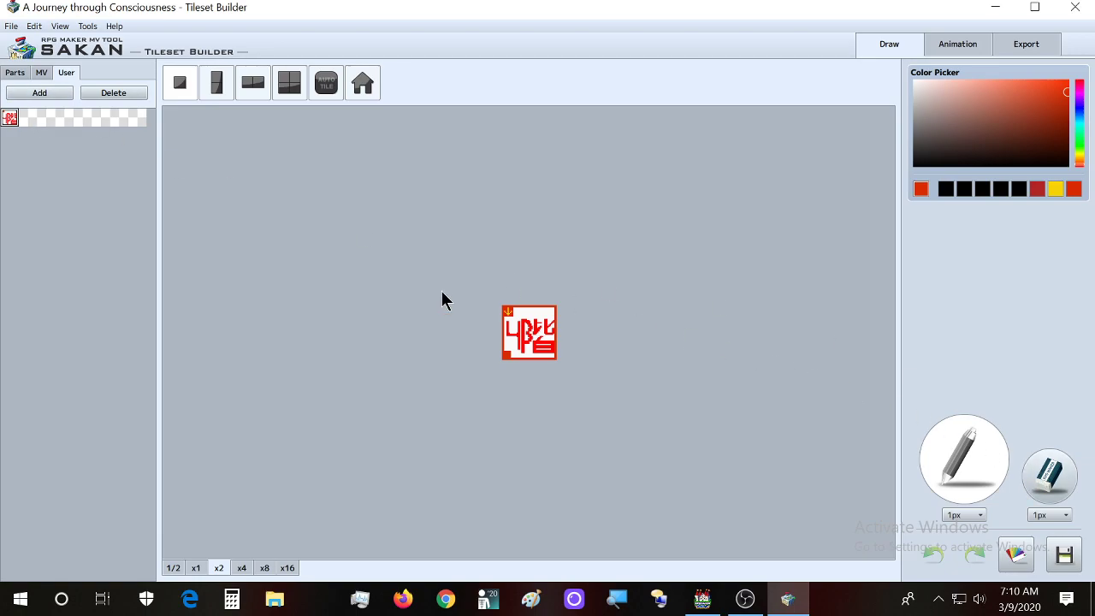
Step: Preview the cyan-screen monitor from the Decorations parts over the 4階 sign
{"action": "left_click", "coordinate": [24, 75]}
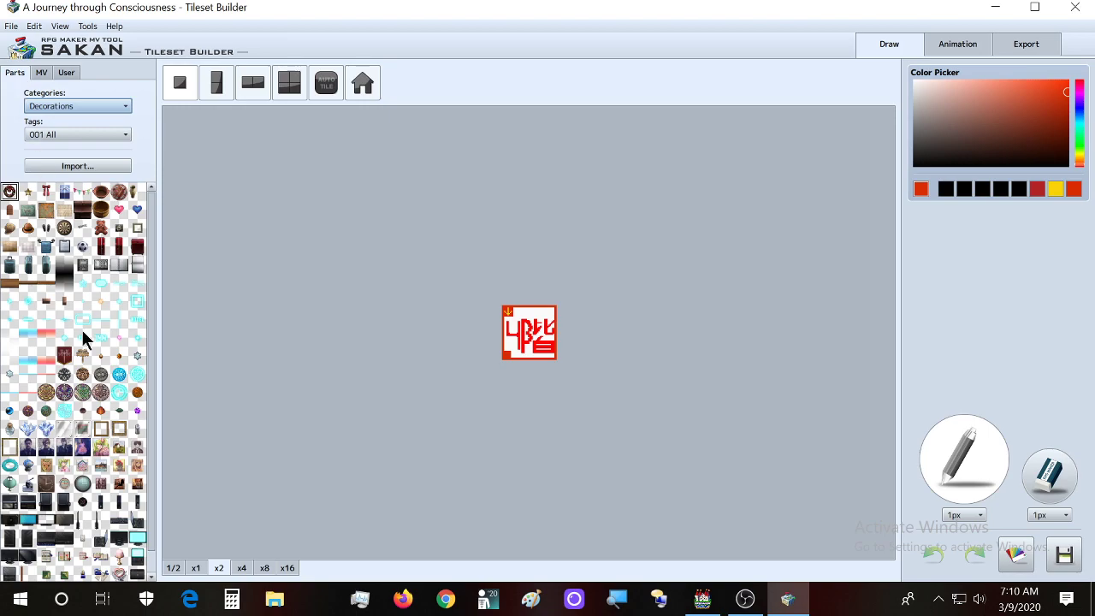
{"action": "scroll", "coordinate": [125, 398], "scroll_direction": "down", "scroll_amount": 1}
{"action": "left_click", "coordinate": [136, 519]}
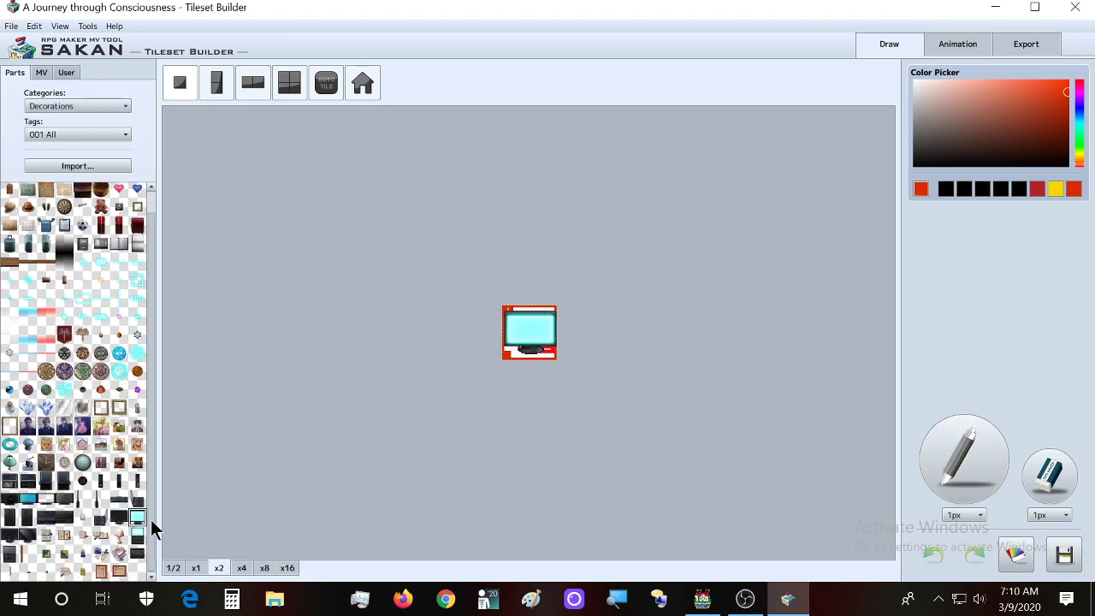
Step: Erase the whole 4階 sign from the canvas with the Eraser set to 12px
{"action": "left_click", "coordinate": [1050, 478]}
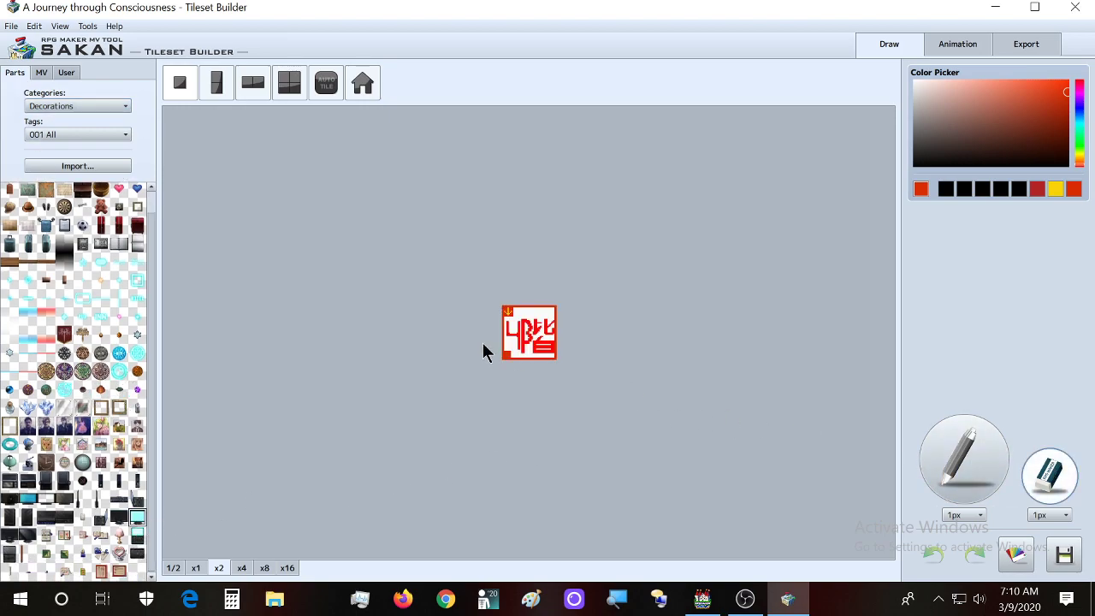
{"action": "left_click", "coordinate": [265, 567]}
{"action": "left_click", "coordinate": [1050, 515]}
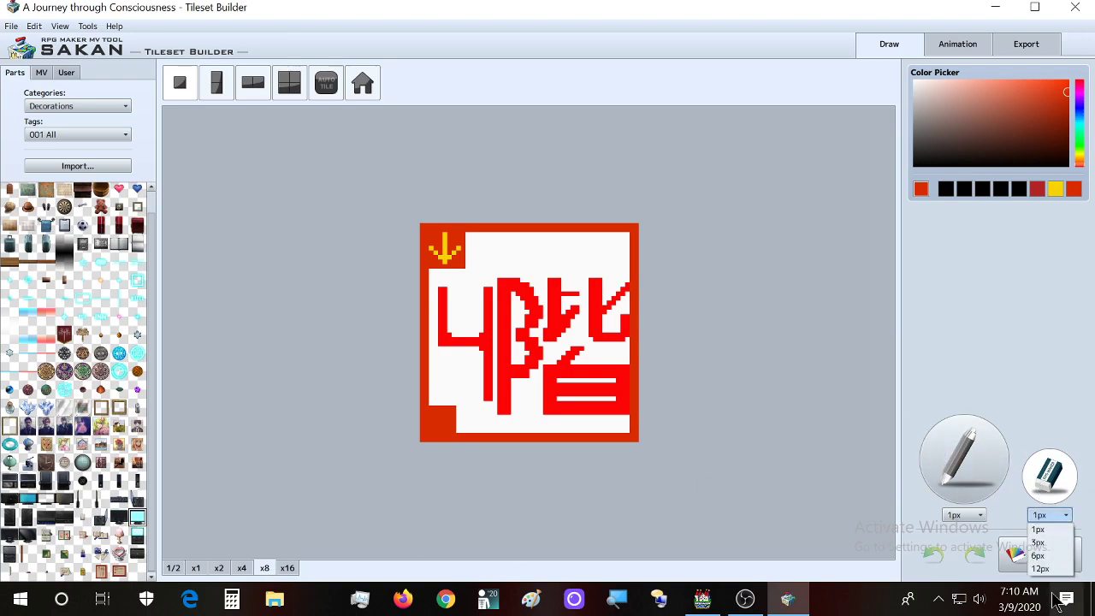
{"action": "left_click", "coordinate": [1041, 568]}
{"action": "mouse_move", "coordinate": [527, 316]}
{"action": "left_mouse_down"}
{"action": "mouse_move", "coordinate": [460, 383]}
{"action": "mouse_move", "coordinate": [520, 324]}
{"action": "mouse_move", "coordinate": [539, 215]}
{"action": "mouse_move", "coordinate": [572, 255]}
{"action": "mouse_move", "coordinate": [704, 210]}
{"action": "mouse_move", "coordinate": [644, 218]}
{"action": "mouse_move", "coordinate": [601, 377]}
{"action": "mouse_move", "coordinate": [459, 433]}
{"action": "left_mouse_up"}
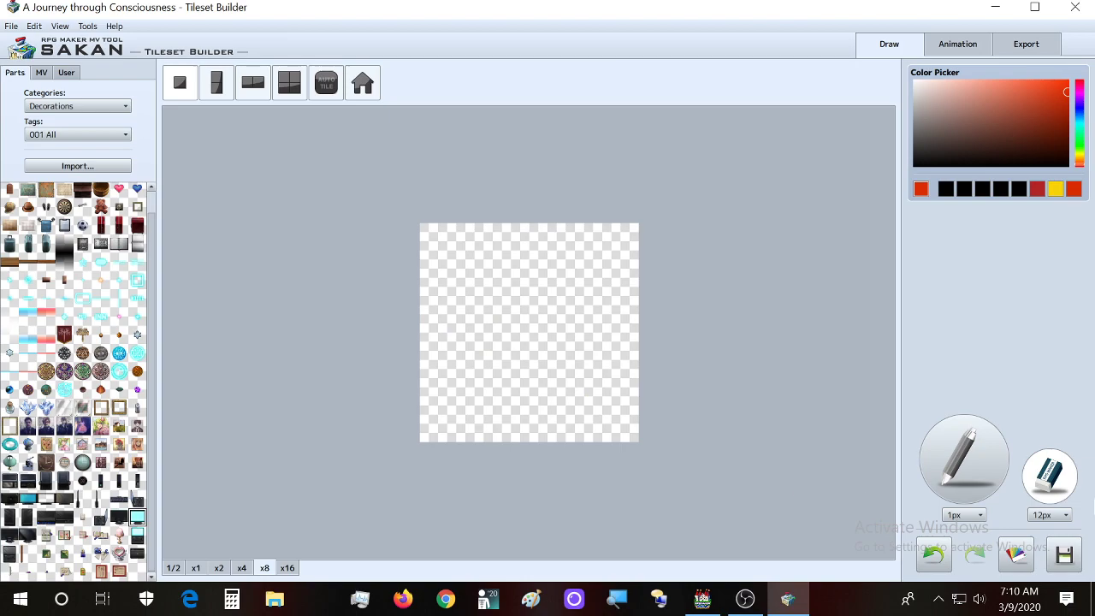
Step: Reset the Eraser size to 1px and choose the cyan-screen laptop from the Decorations parts for the blank canvas
{"action": "left_click", "coordinate": [1051, 516]}
{"action": "left_click", "coordinate": [1055, 531]}
{"action": "left_click", "coordinate": [958, 515]}
{"action": "left_click", "coordinate": [977, 320]}
{"action": "left_click", "coordinate": [136, 538]}
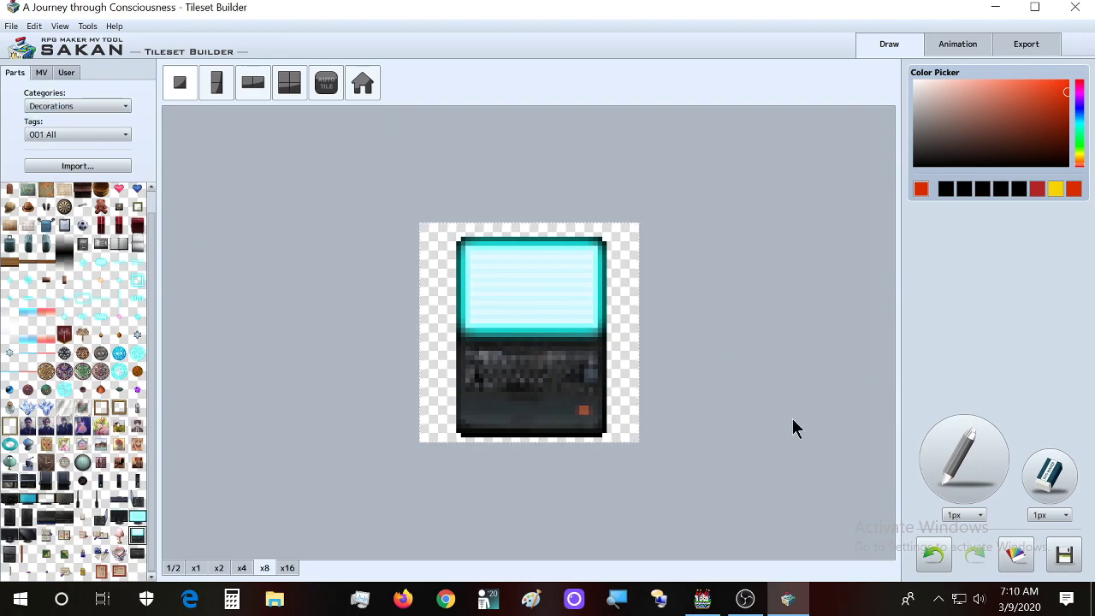
Step: Add the cyan-screen laptop to the user tiles and select the empty third tile slot
{"action": "left_click", "coordinate": [41, 72]}
{"action": "left_click", "coordinate": [66, 72]}
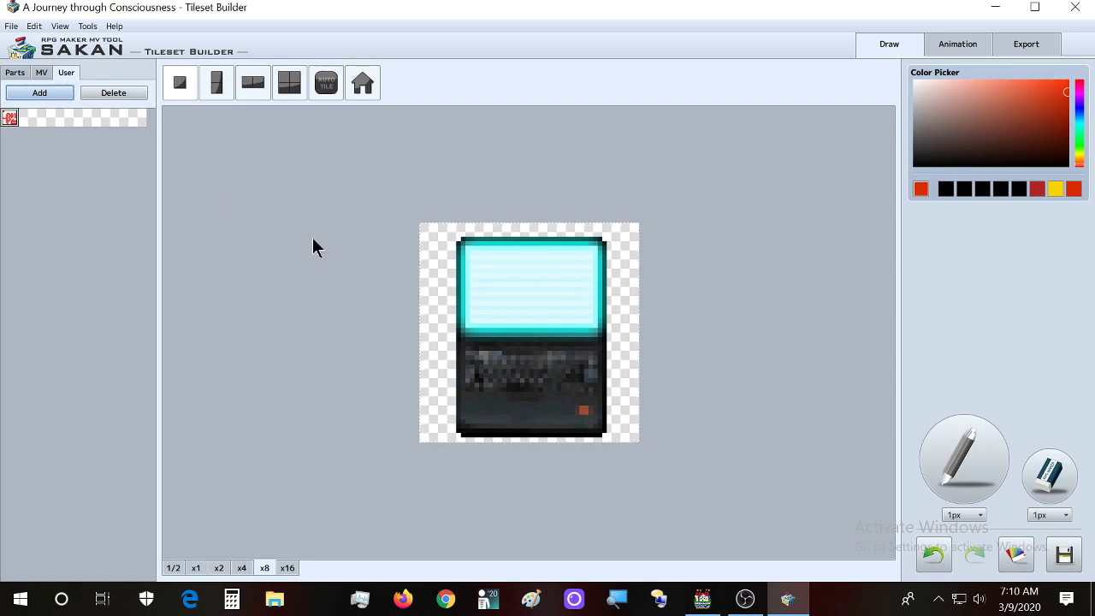
{"action": "left_click", "coordinate": [966, 464]}
{"action": "left_click", "coordinate": [35, 96]}
{"action": "left_click", "coordinate": [47, 120]}
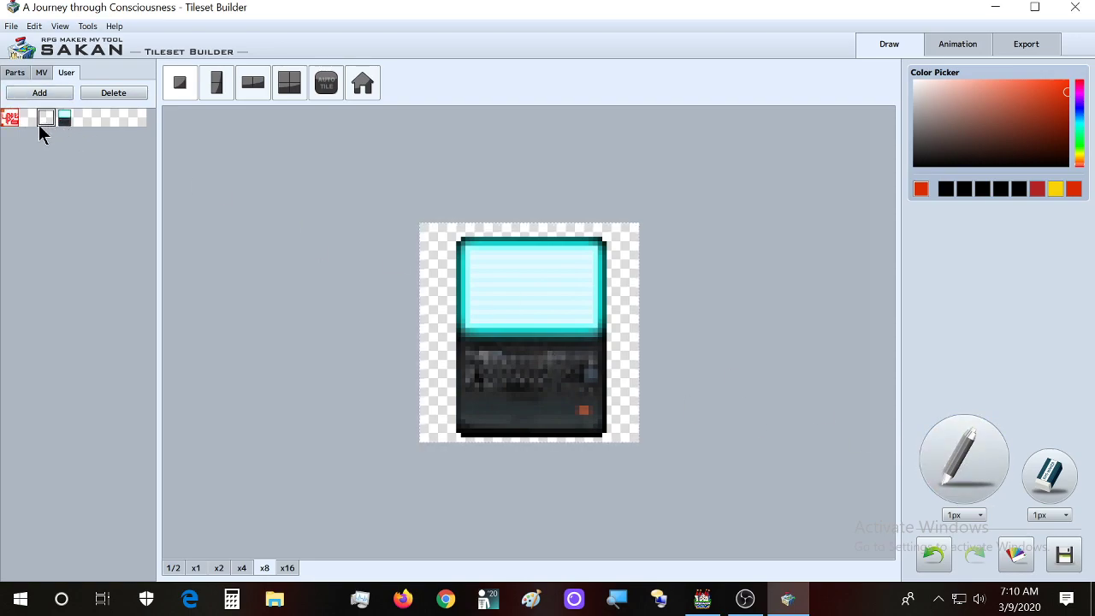
Step: Delete the blank user tiles beside the red sign and add the cyan-screen laptop to the user tiles again
{"action": "left_click", "coordinate": [15, 117]}
{"action": "left_click", "coordinate": [29, 118]}
{"action": "left_click", "coordinate": [105, 97]}
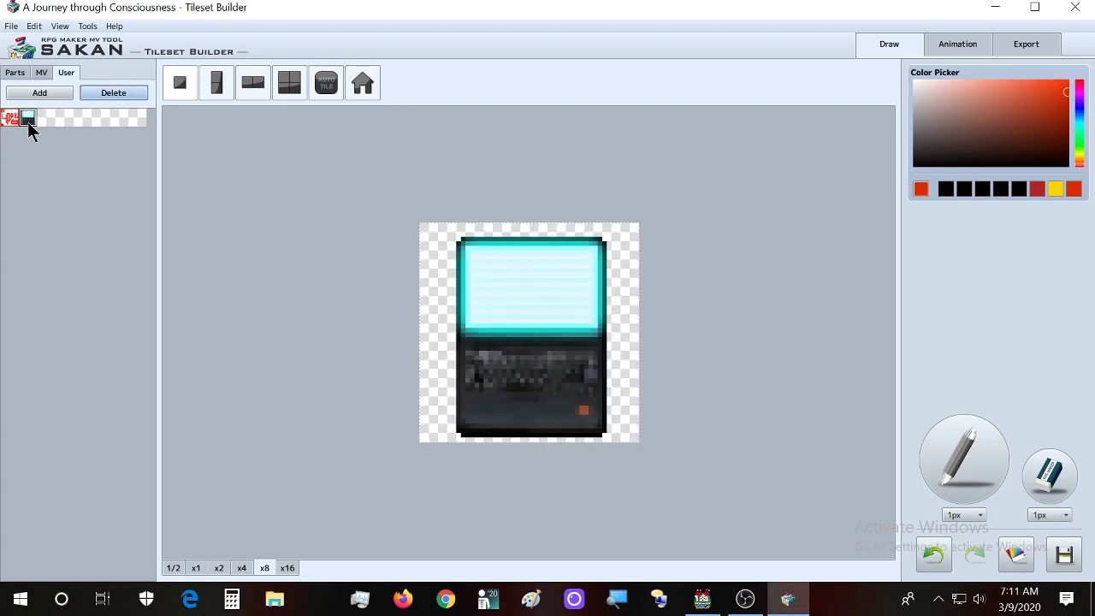
{"action": "left_click", "coordinate": [32, 118]}
{"action": "left_click", "coordinate": [44, 94]}
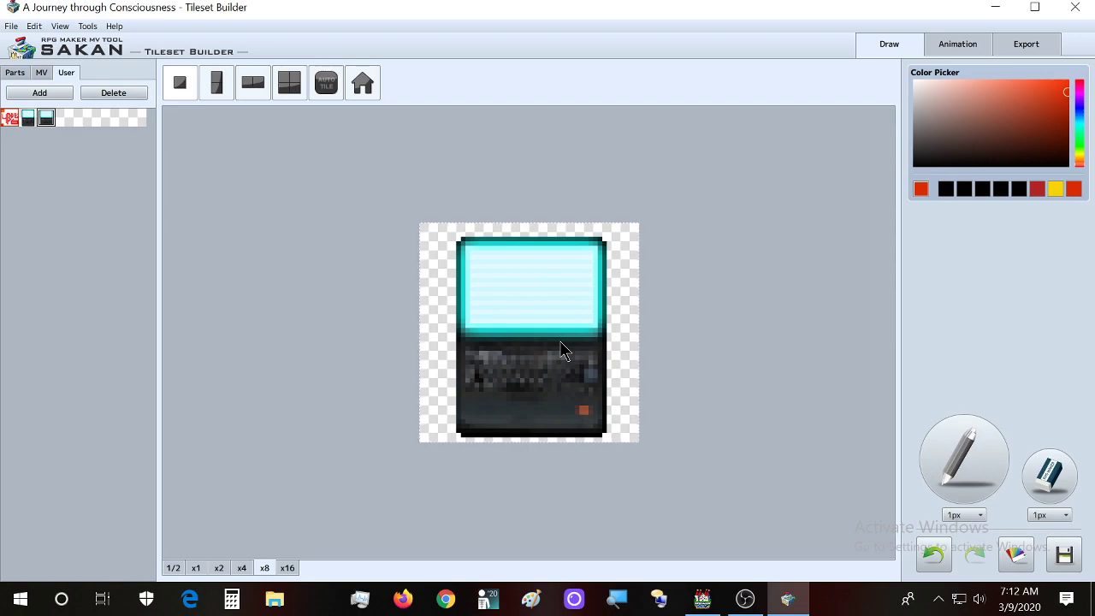
Step: Start closing the application and cancel the exit confirmation
{"action": "left_click", "coordinate": [1075, 6]}
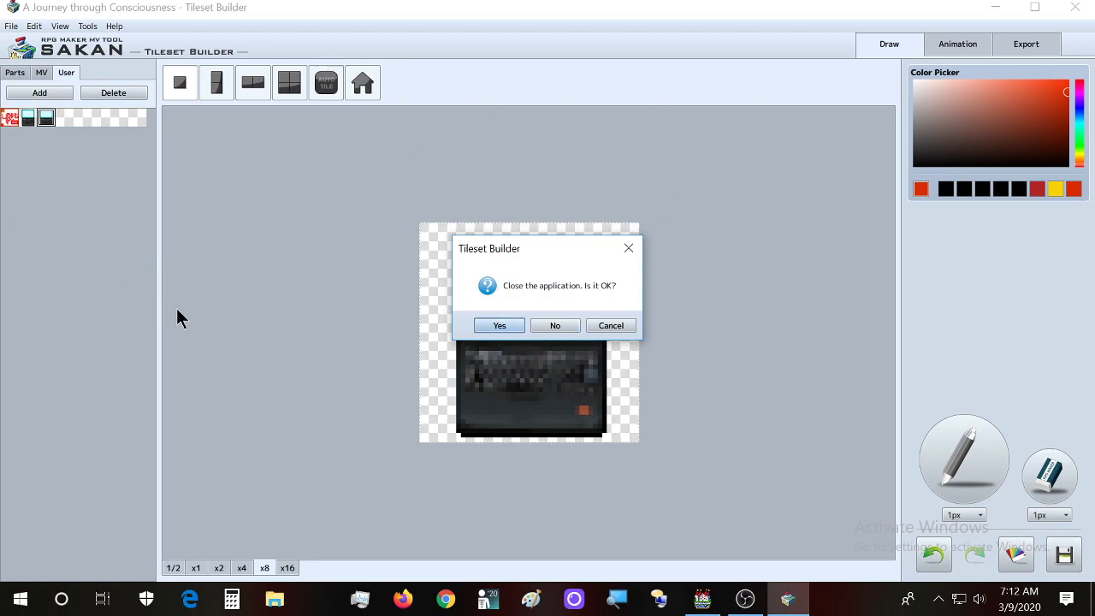
{"action": "left_click", "coordinate": [596, 326]}
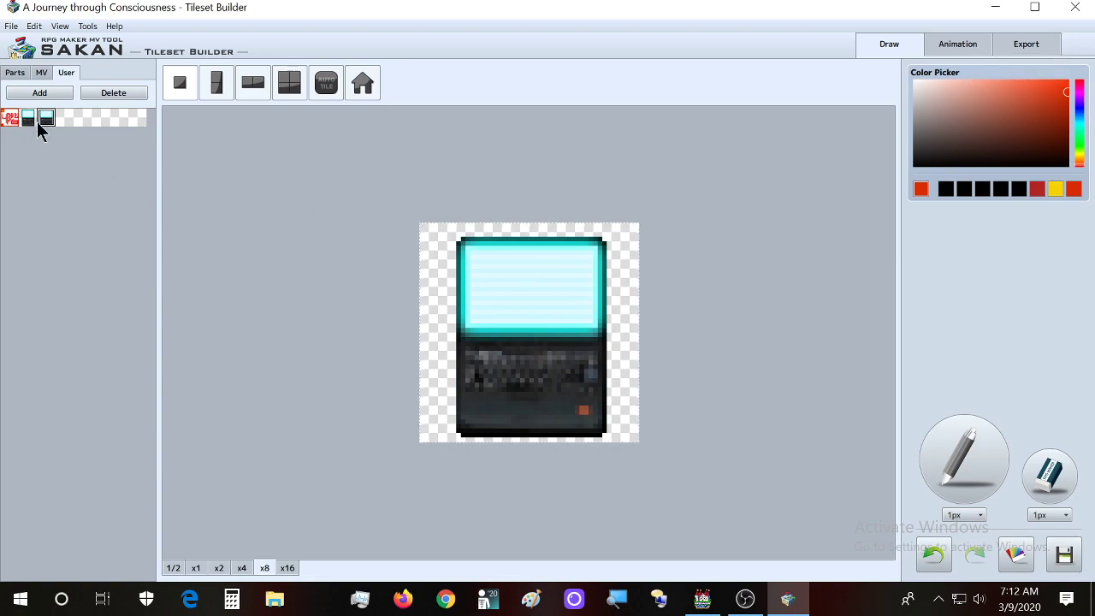
Step: Erase the laptop from the canvas with the Eraser at 12px and place the fruit basket from the 0013 NEW_SCHOOL tileset
{"action": "left_click", "coordinate": [42, 74]}
{"action": "left_click", "coordinate": [15, 72]}
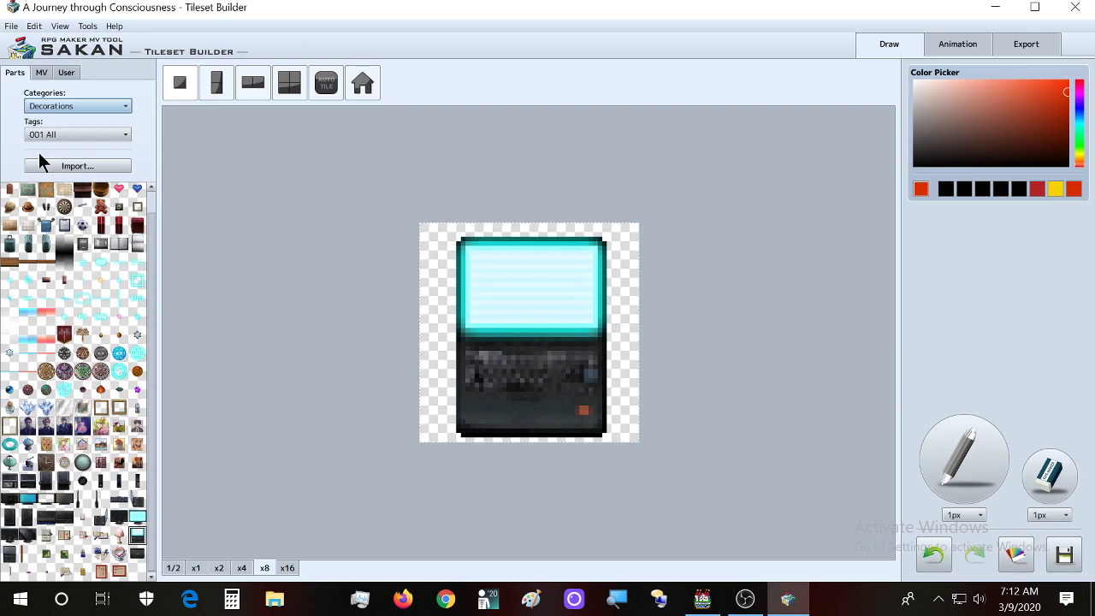
{"action": "left_click", "coordinate": [42, 72]}
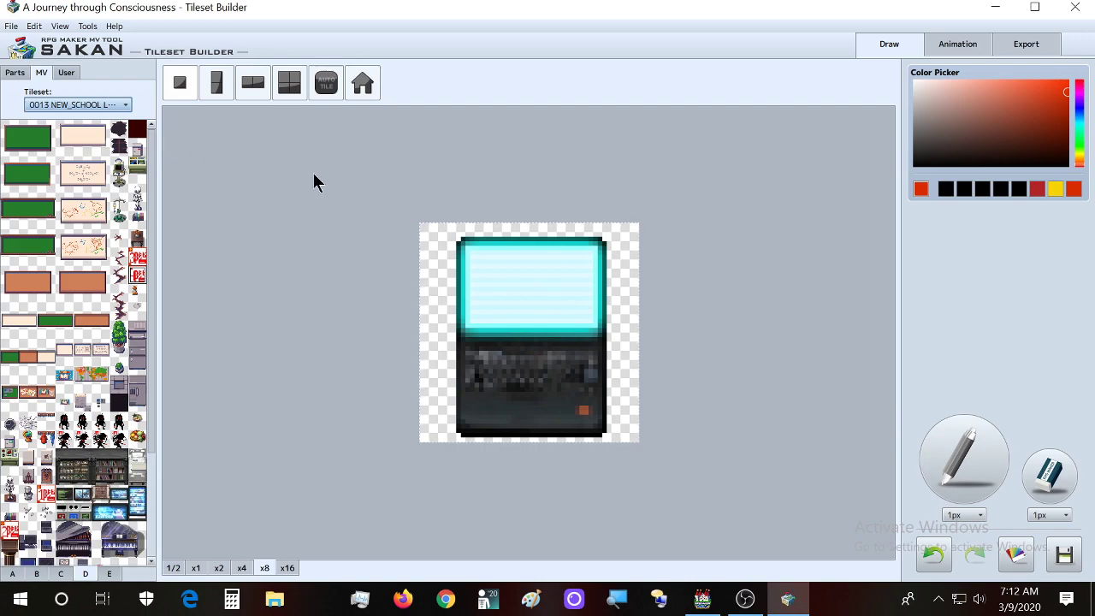
{"action": "left_click", "coordinate": [216, 569]}
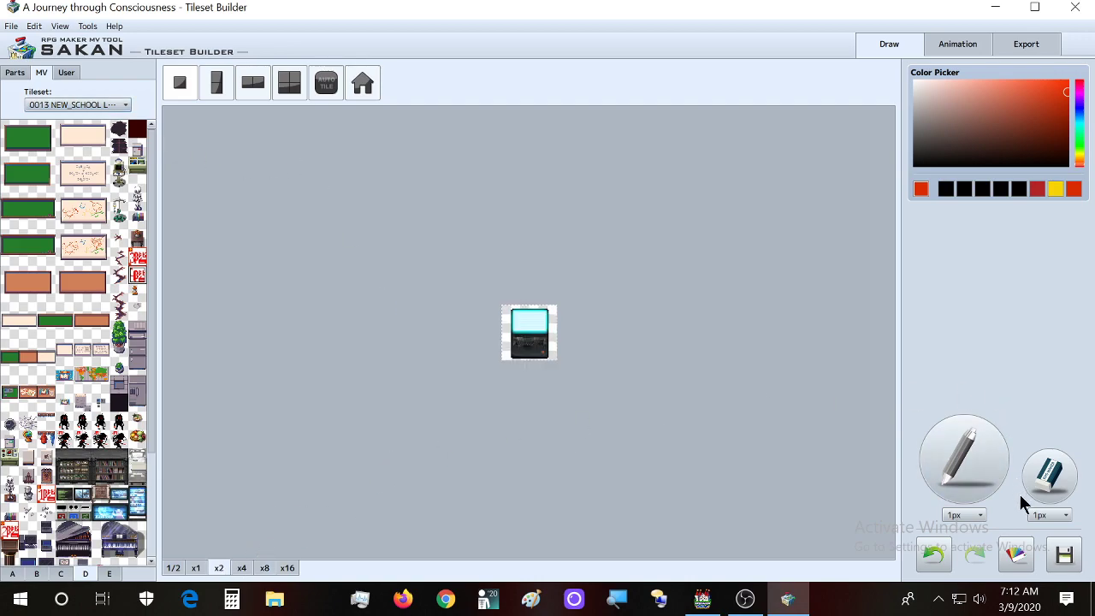
{"action": "left_click", "coordinate": [1061, 515]}
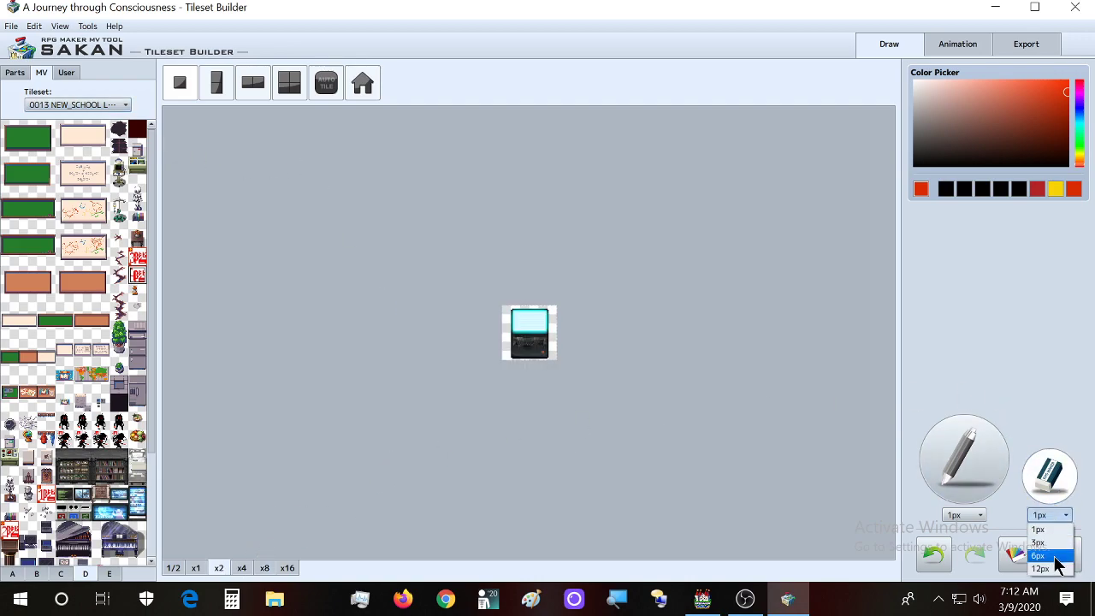
{"action": "left_click", "coordinate": [1058, 567]}
{"action": "mouse_move", "coordinate": [499, 324]}
{"action": "left_mouse_down"}
{"action": "mouse_move", "coordinate": [508, 350]}
{"action": "mouse_move", "coordinate": [549, 333]}
{"action": "left_mouse_up"}
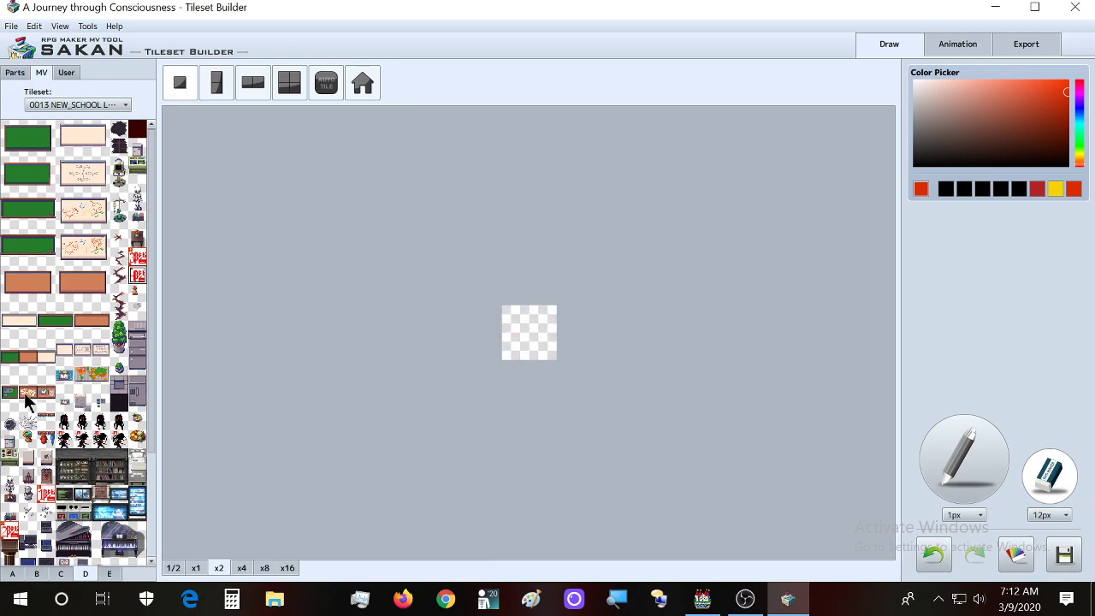
{"action": "left_click", "coordinate": [136, 443]}
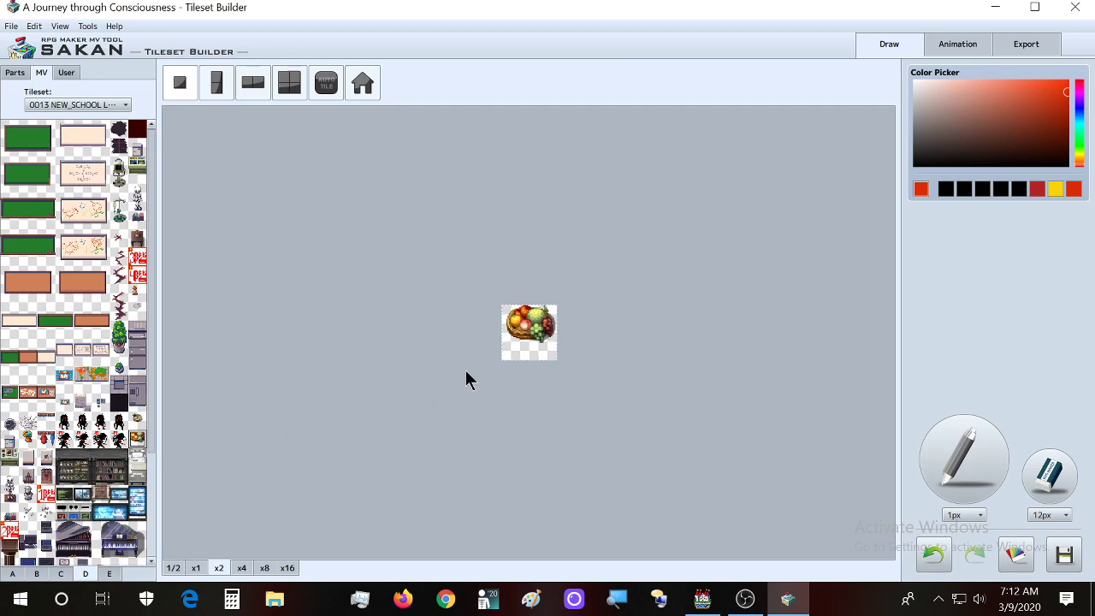
Step: Clear the current canvas by switching to a blank two-by-two tile canvas, and select the Eraser
{"action": "left_click", "coordinate": [300, 86]}
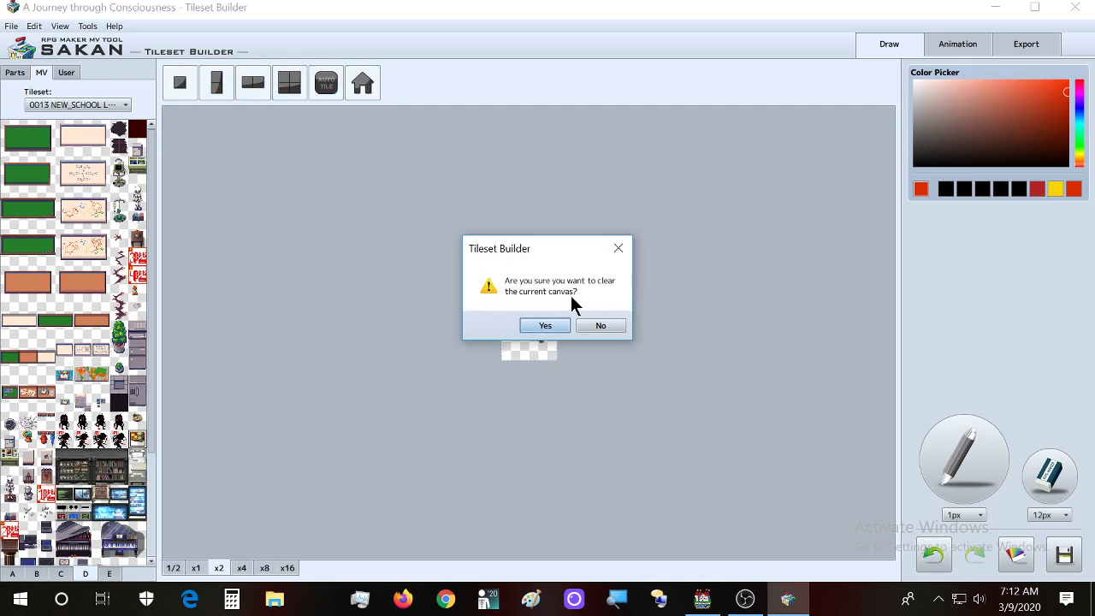
{"action": "left_click", "coordinate": [554, 325]}
{"action": "left_click", "coordinate": [1054, 496]}
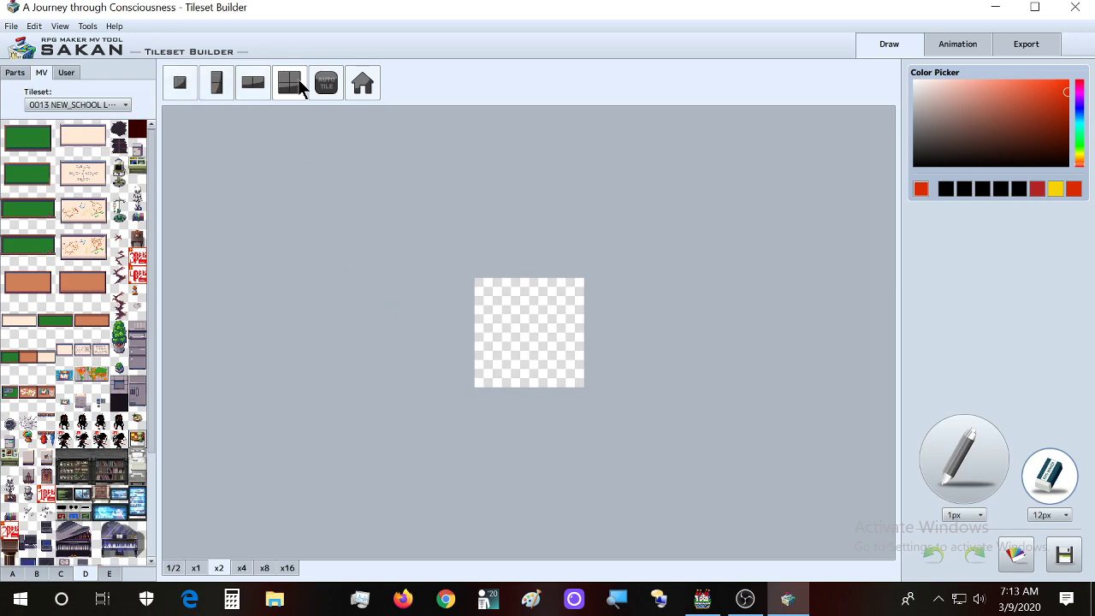
Step: Try the single, tall, wide, two-by-two, auto tile and house canvas types at x1 zoom
{"action": "left_click", "coordinate": [196, 568]}
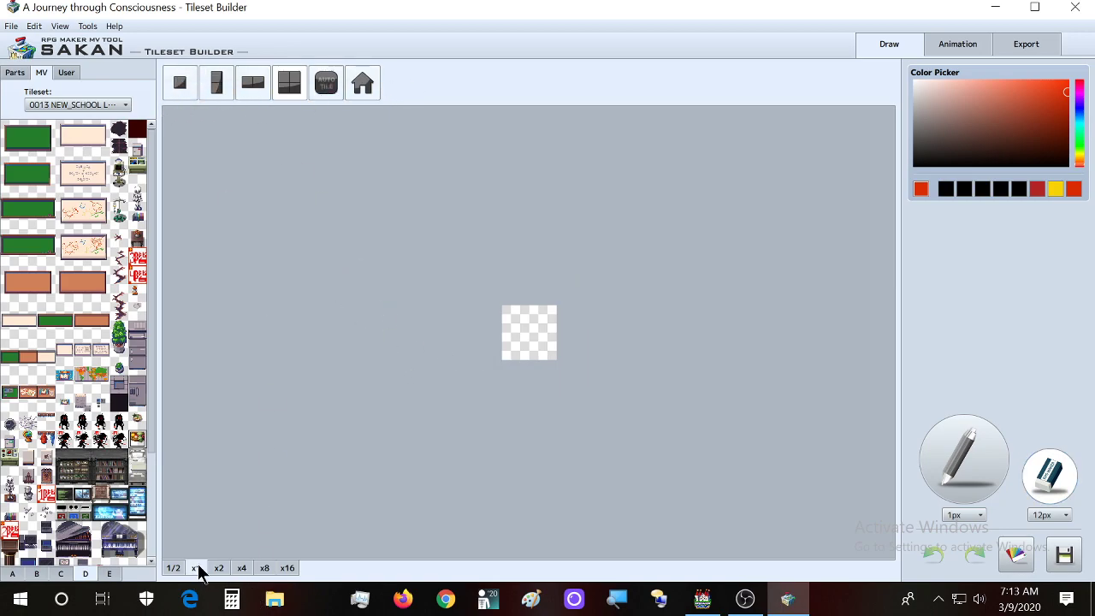
{"action": "left_click", "coordinate": [177, 94]}
{"action": "left_click", "coordinate": [214, 87]}
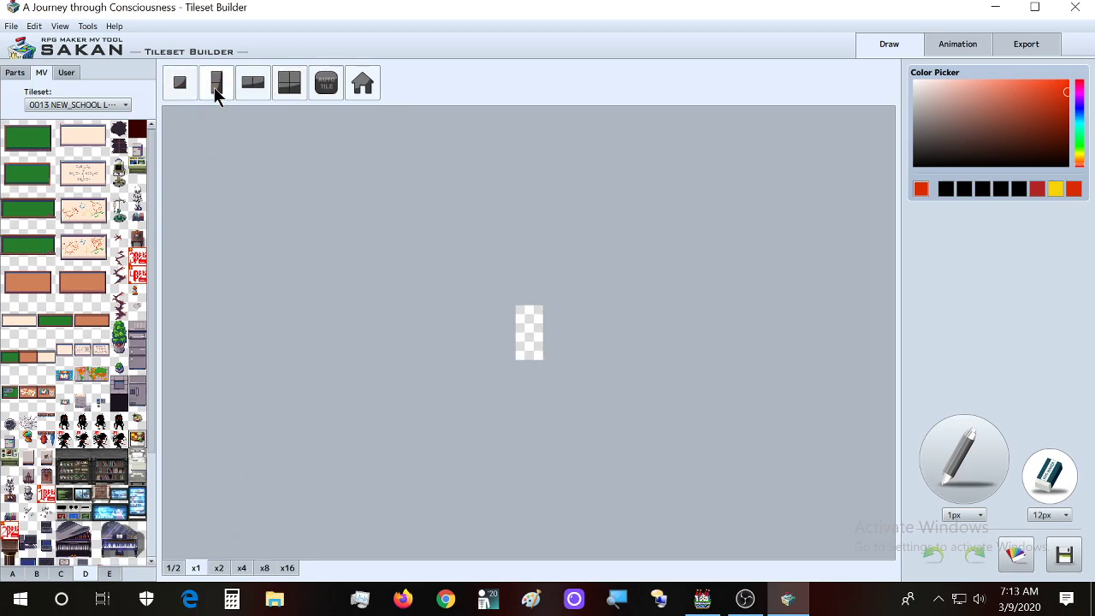
{"action": "left_click", "coordinate": [250, 89]}
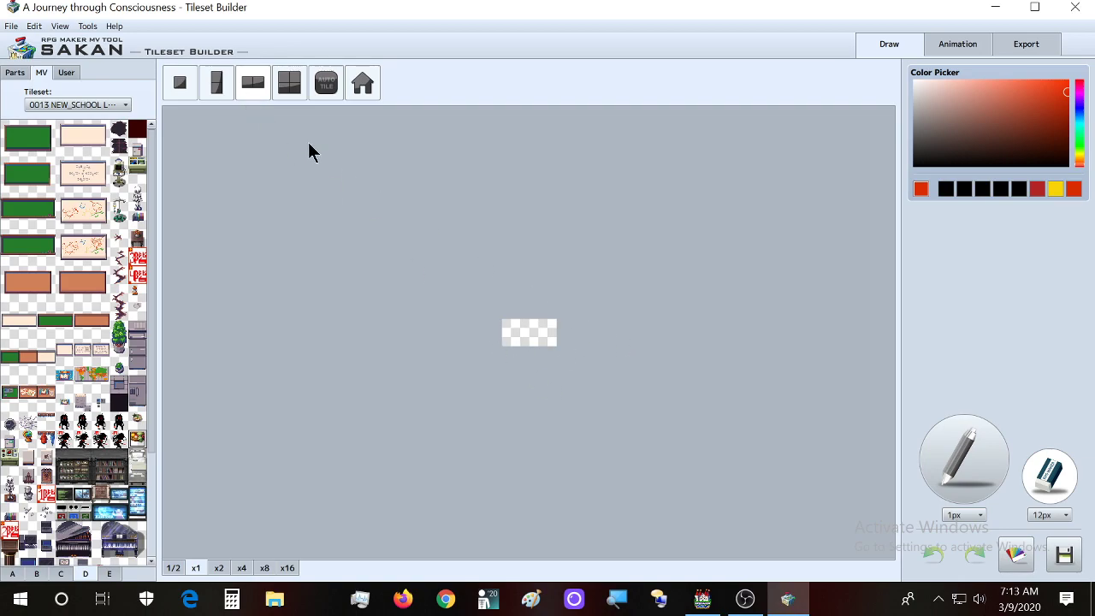
{"action": "left_click", "coordinate": [286, 94]}
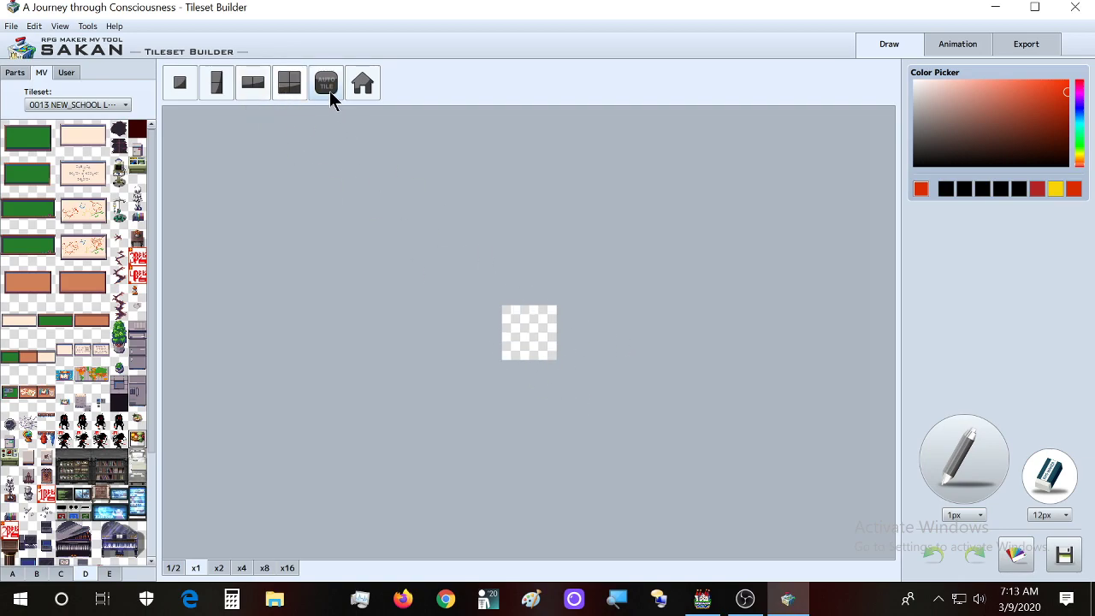
{"action": "left_click", "coordinate": [328, 91]}
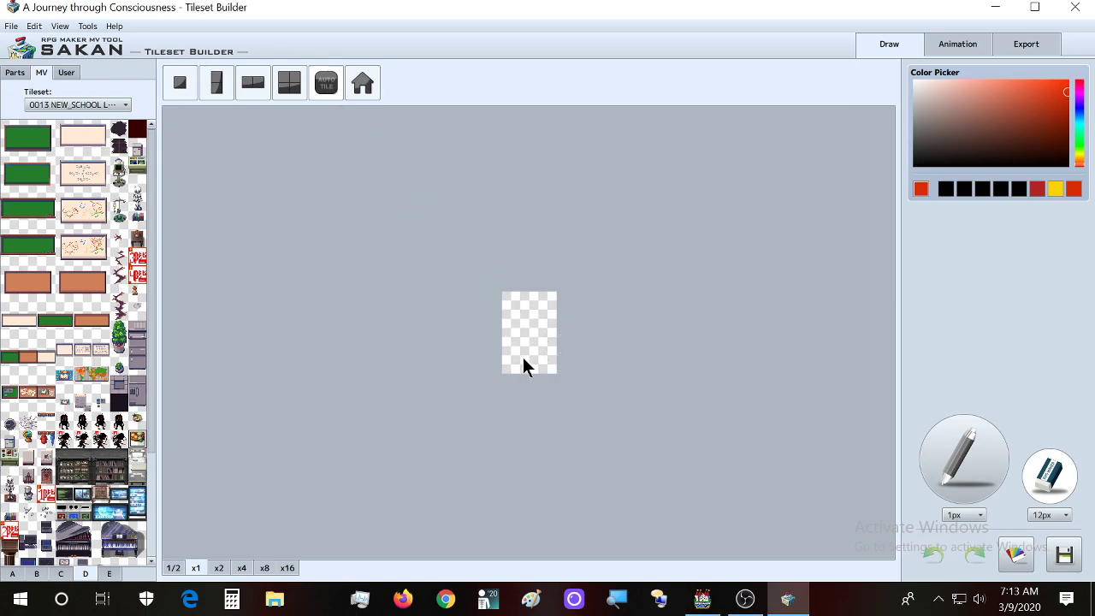
{"action": "left_click", "coordinate": [363, 86]}
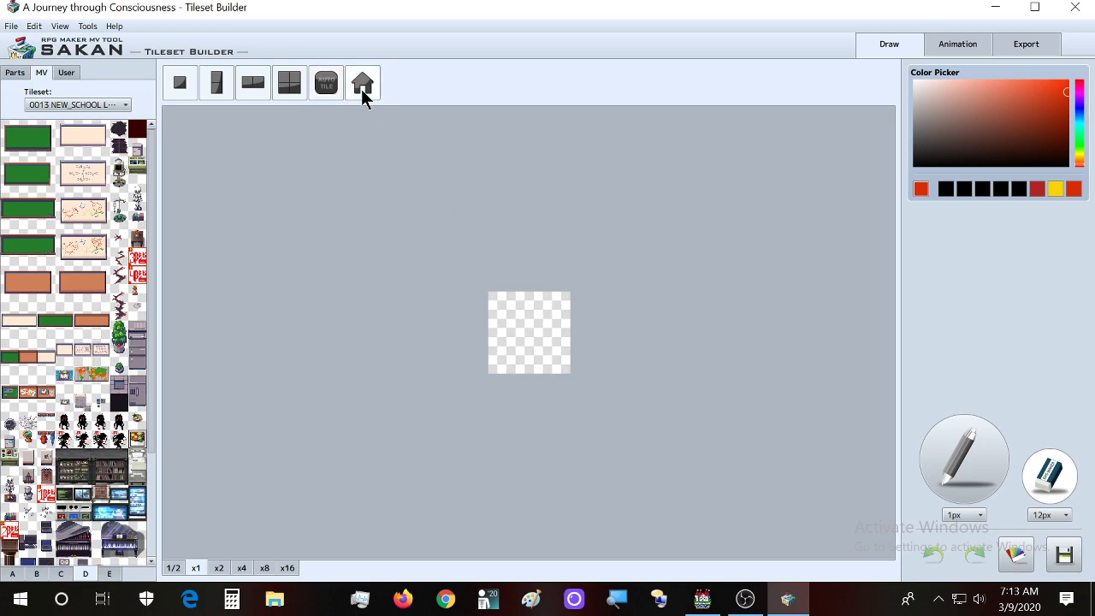
Step: Set the zoom to x4 and return to the two-by-two tile canvas
{"action": "left_click", "coordinate": [265, 568]}
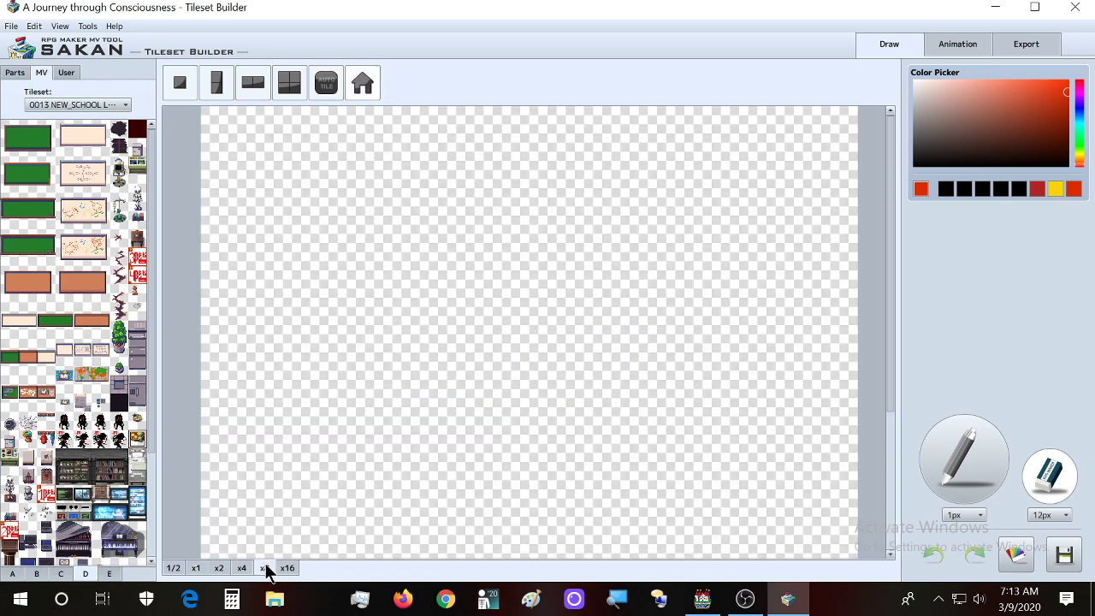
{"action": "left_click", "coordinate": [241, 568]}
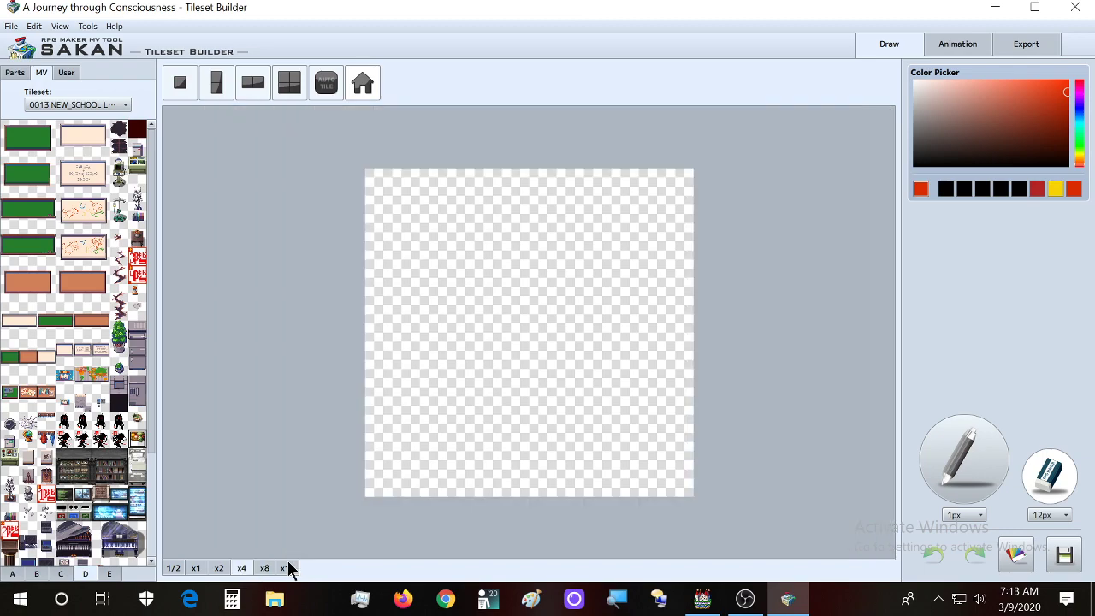
{"action": "left_click", "coordinate": [288, 88]}
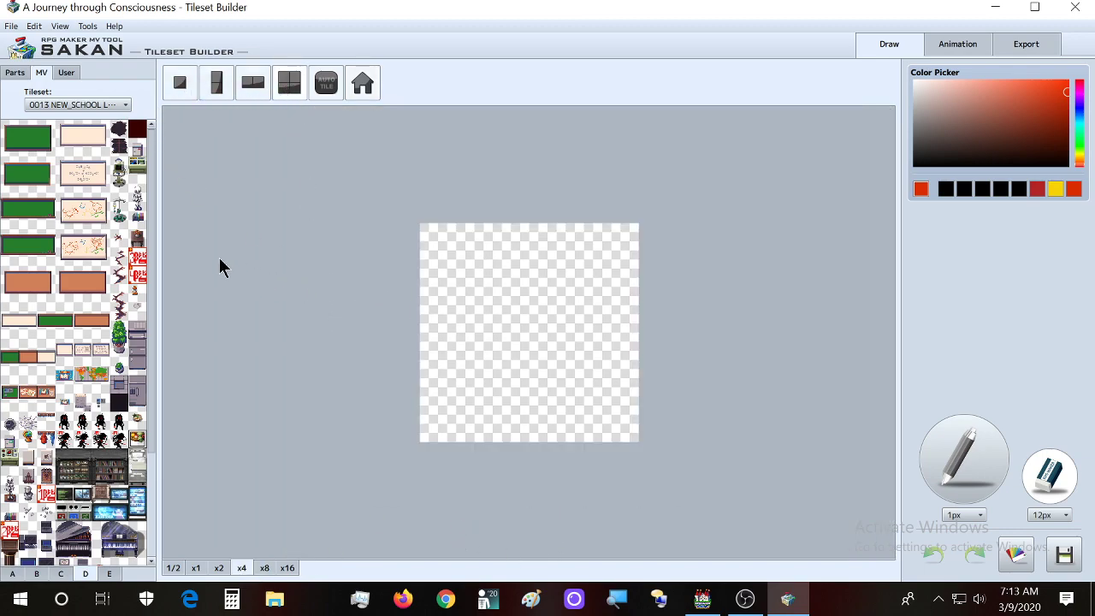
Step: Place the first large pink tree from sheet C of the 0010 Present Day school tileset on the canvas
{"action": "scroll", "coordinate": [133, 263], "scroll_direction": "down", "scroll_amount": 3}
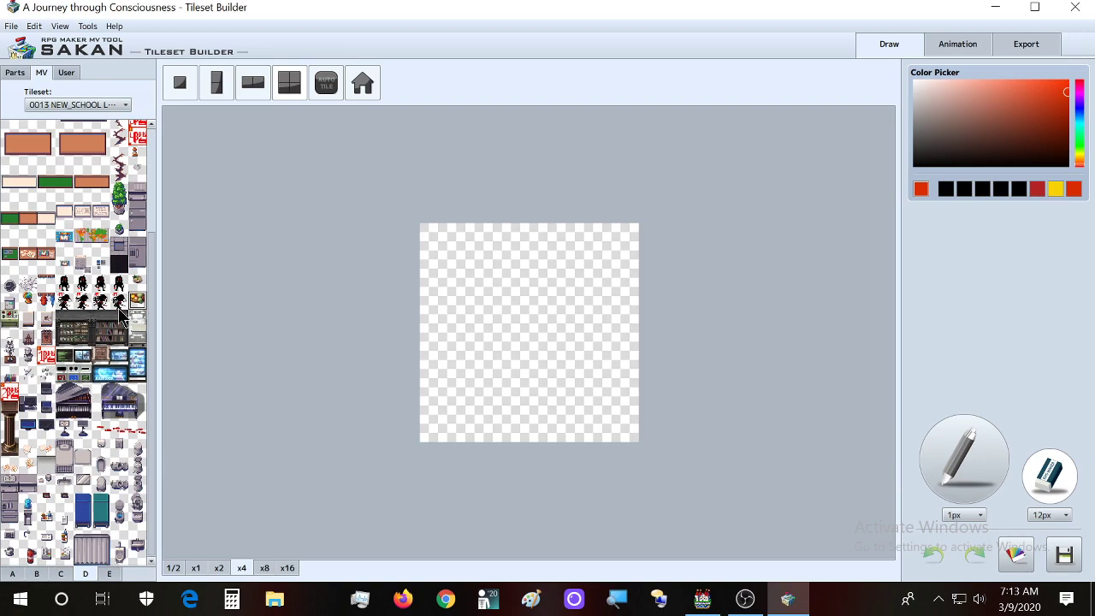
{"action": "scroll", "coordinate": [120, 315], "scroll_direction": "up", "scroll_amount": 3}
{"action": "left_click", "coordinate": [39, 575]}
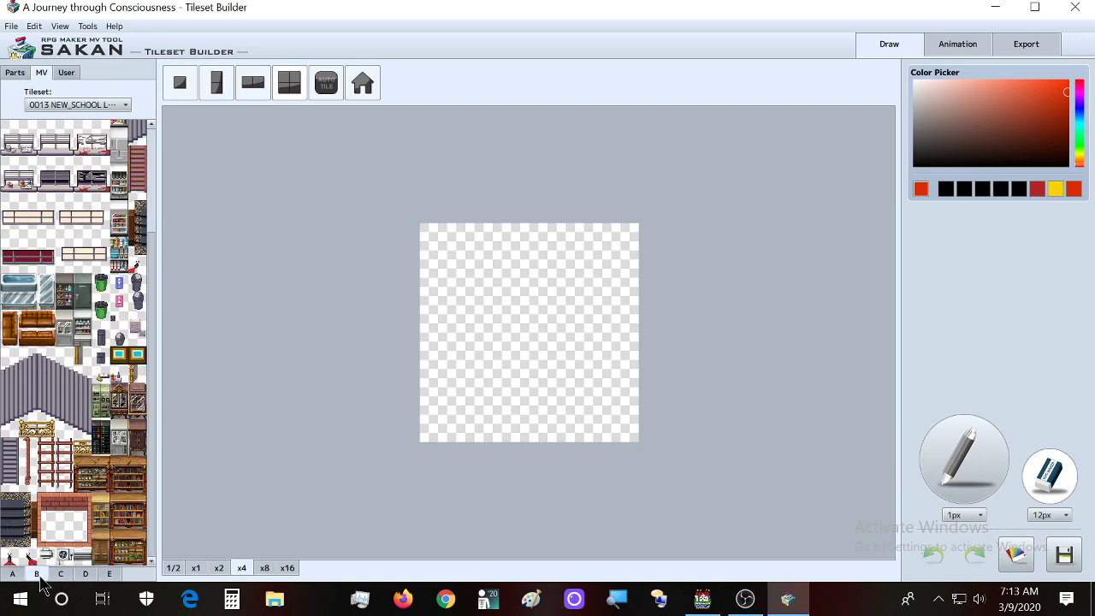
{"action": "left_click", "coordinate": [61, 574]}
{"action": "scroll", "coordinate": [85, 424], "scroll_direction": "up", "scroll_amount": 1}
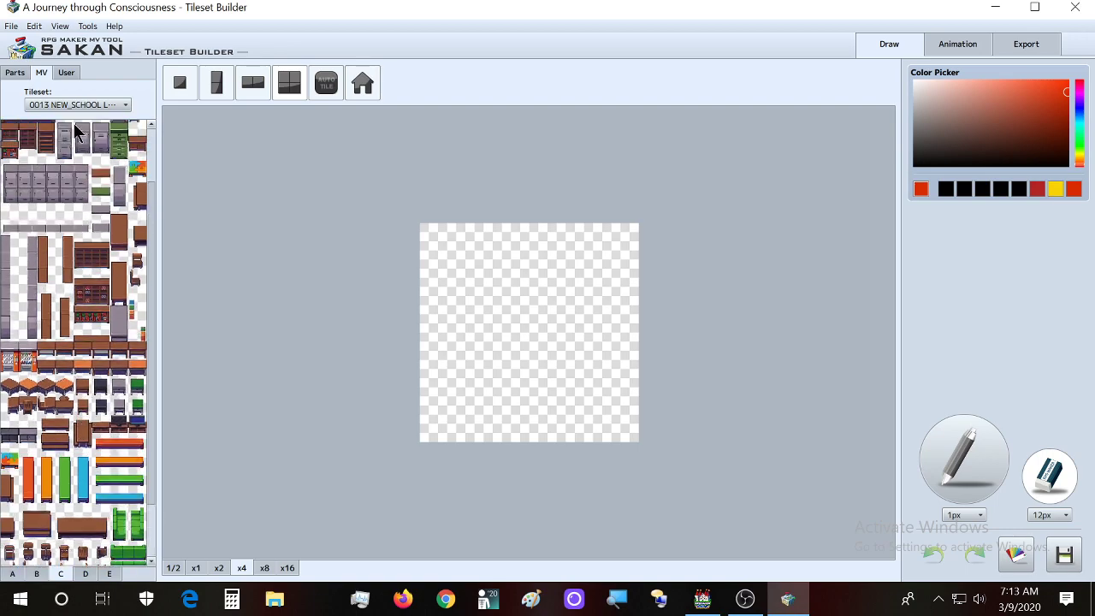
{"action": "left_click", "coordinate": [85, 104]}
{"action": "left_click", "coordinate": [99, 237]}
{"action": "scroll", "coordinate": [116, 295], "scroll_direction": "up", "scroll_amount": 3}
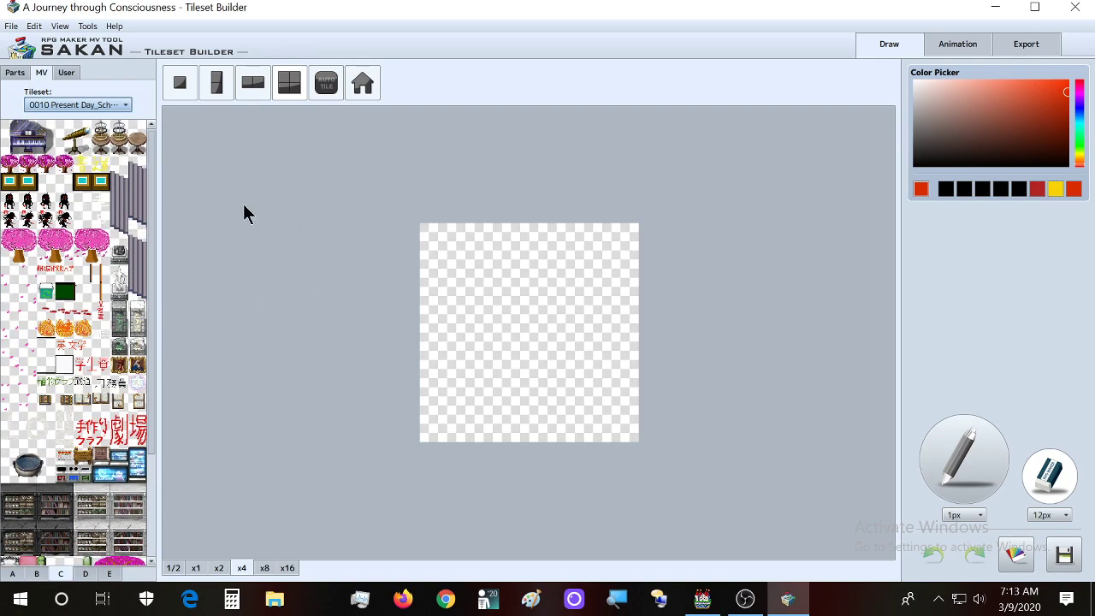
{"action": "left_click", "coordinate": [14, 250]}
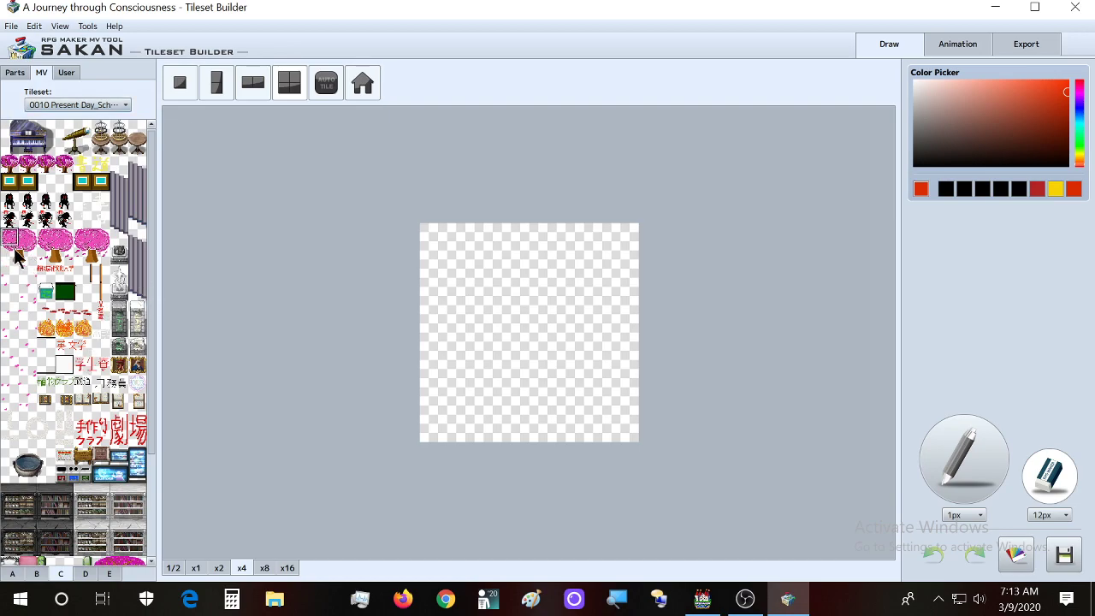
{"action": "left_click", "coordinate": [17, 252]}
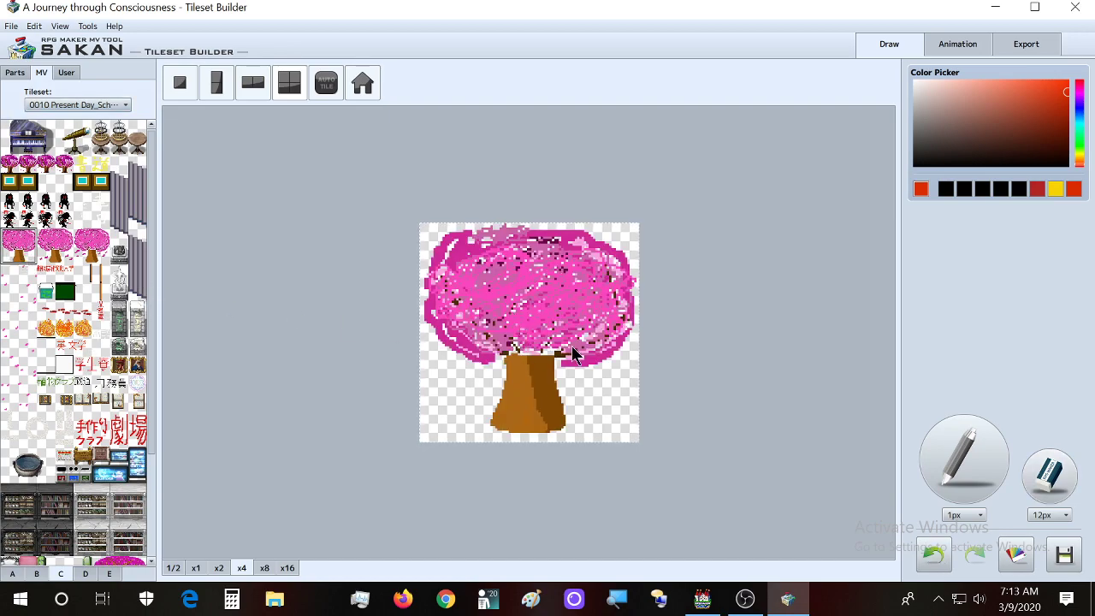
Step: Select the Pencil and reset the Eraser size to 1px
{"action": "left_click", "coordinate": [978, 472]}
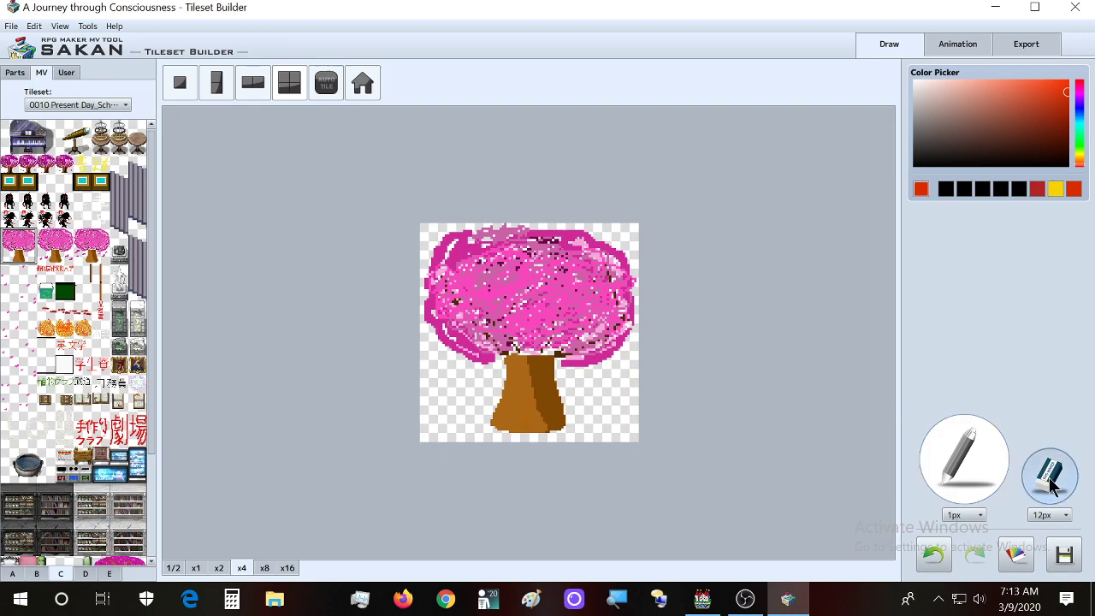
{"action": "left_click", "coordinate": [1061, 518]}
{"action": "left_click", "coordinate": [1057, 536]}
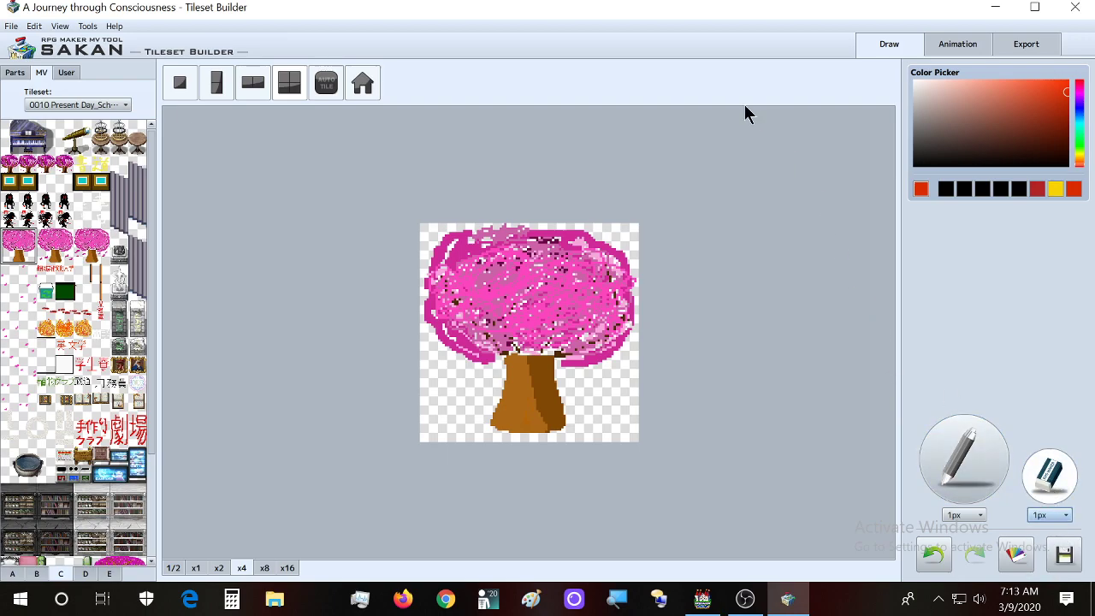
Step: Add the pink tree to the user tiles and put it in the first frame in Animation mode
{"action": "left_click", "coordinate": [67, 72]}
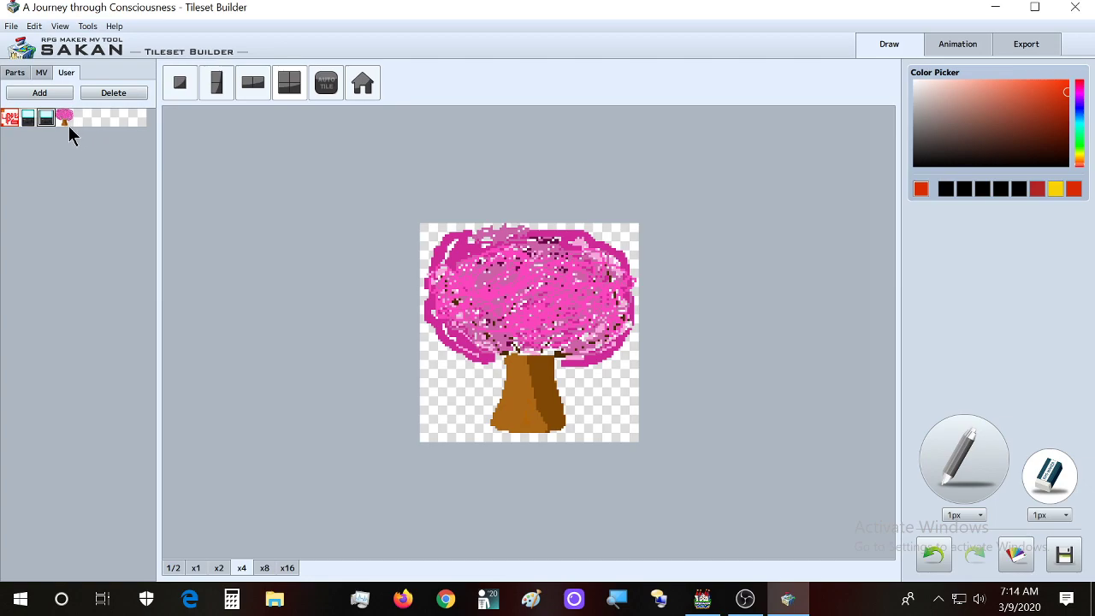
{"action": "left_click", "coordinate": [65, 117]}
{"action": "left_click", "coordinate": [948, 42]}
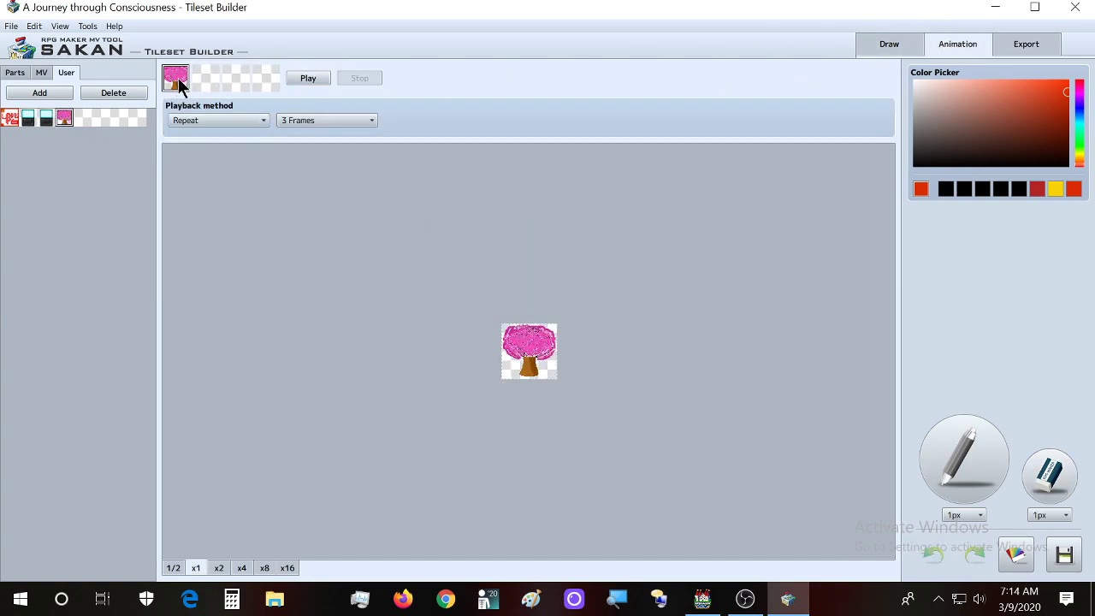
Step: Check the playback frame-count options, bring back the MV tileset and view the tree frame at x4 zoom
{"action": "left_click", "coordinate": [323, 120]}
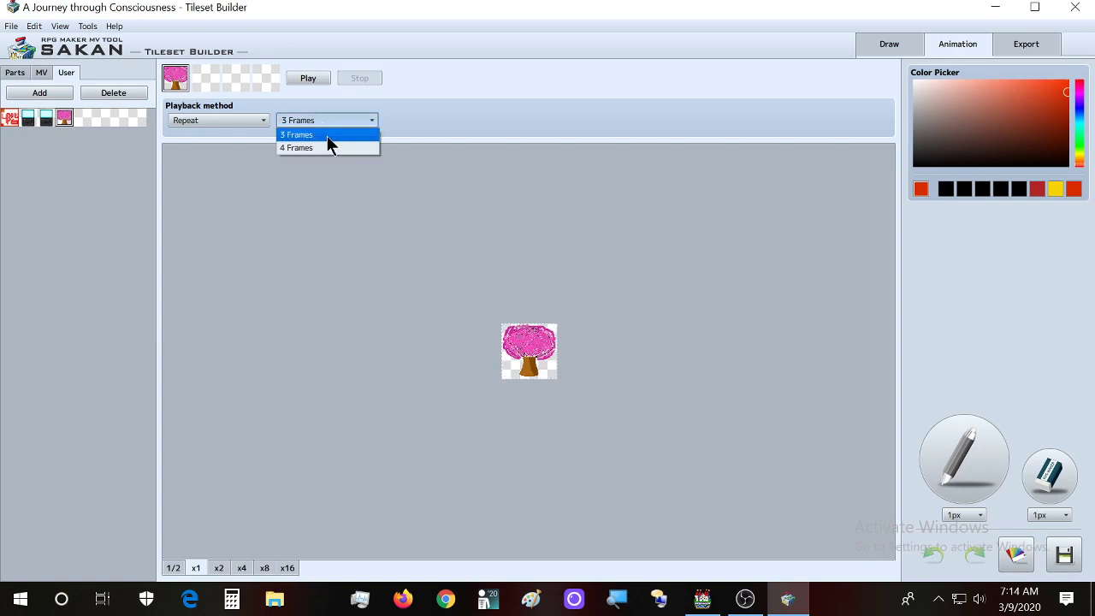
{"action": "left_click", "coordinate": [314, 196]}
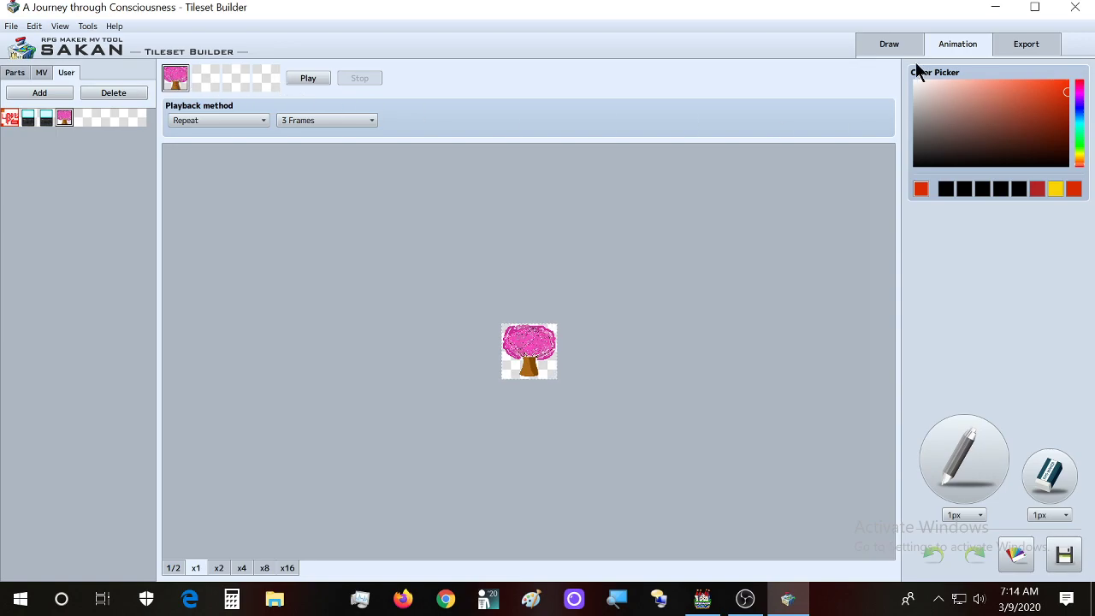
{"action": "left_click", "coordinate": [40, 73]}
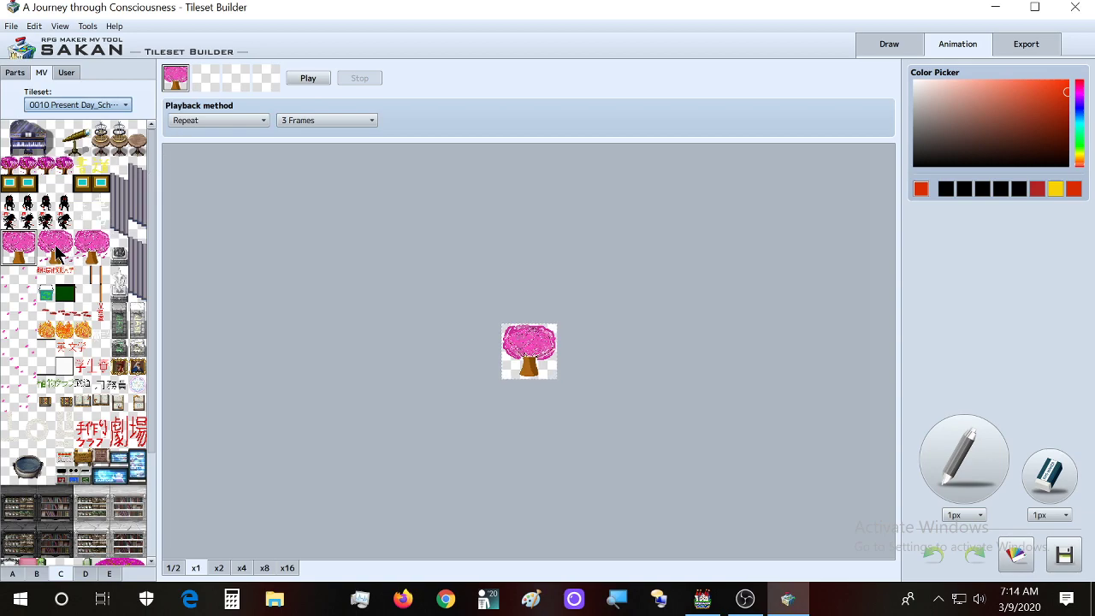
{"action": "left_click", "coordinate": [242, 568]}
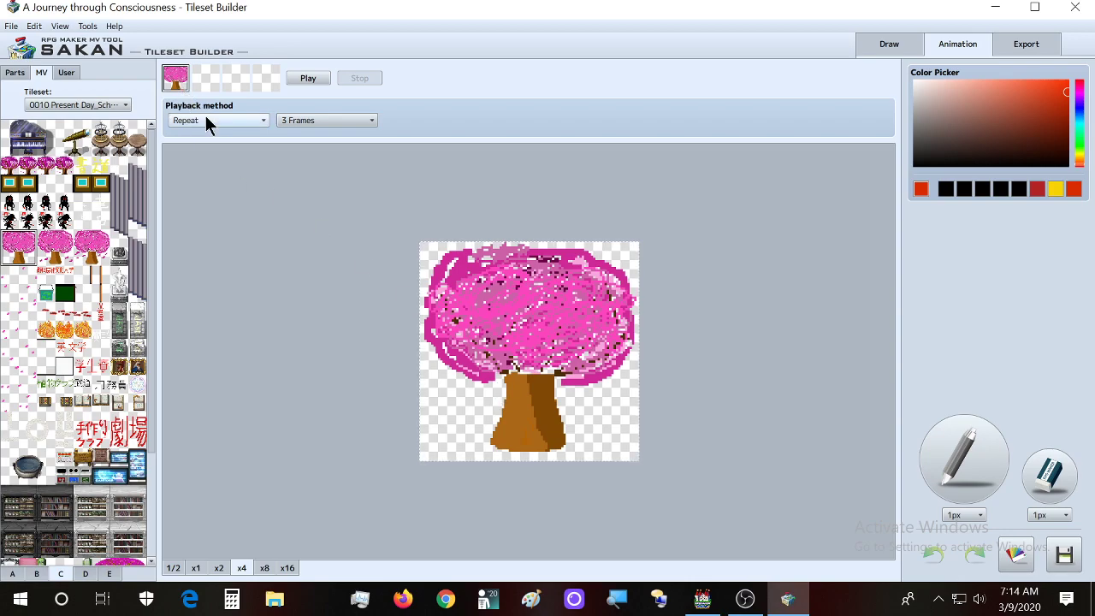
Step: Add the third large pink tree with falling petals from sheet C to the user tiles and place it in the second animation frame
{"action": "left_click", "coordinate": [57, 251]}
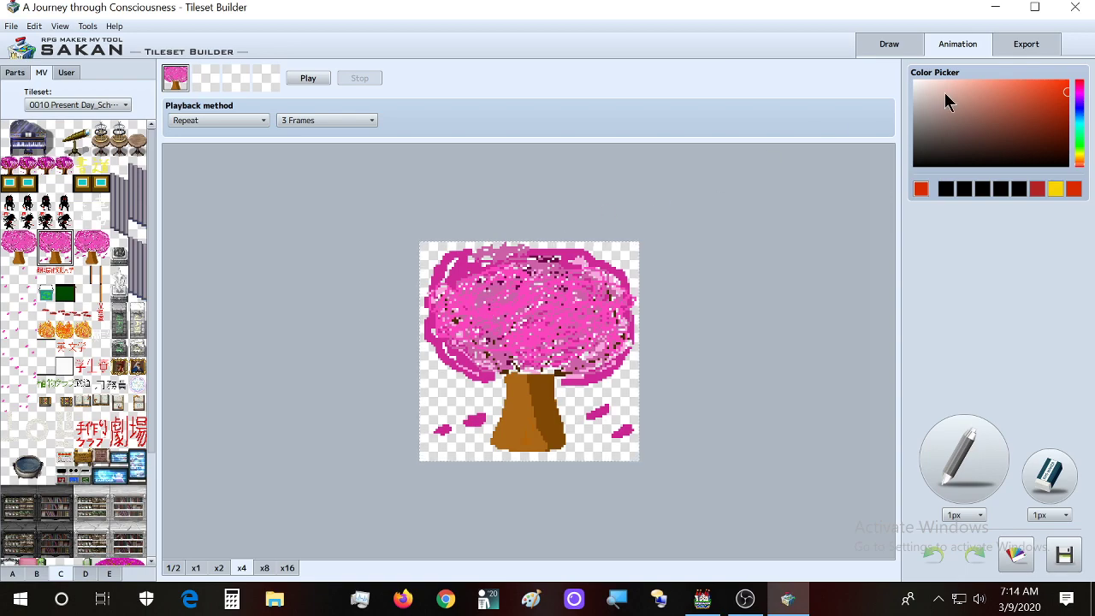
{"action": "left_click", "coordinate": [89, 241]}
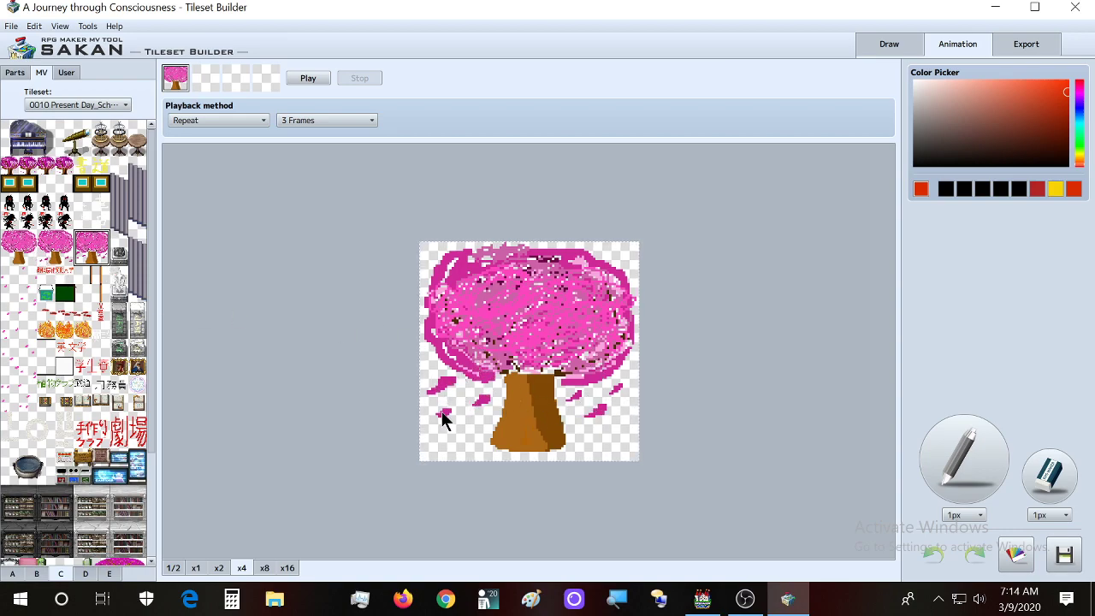
{"action": "left_click", "coordinate": [70, 74]}
{"action": "left_click", "coordinate": [61, 91]}
{"action": "left_click", "coordinate": [31, 93]}
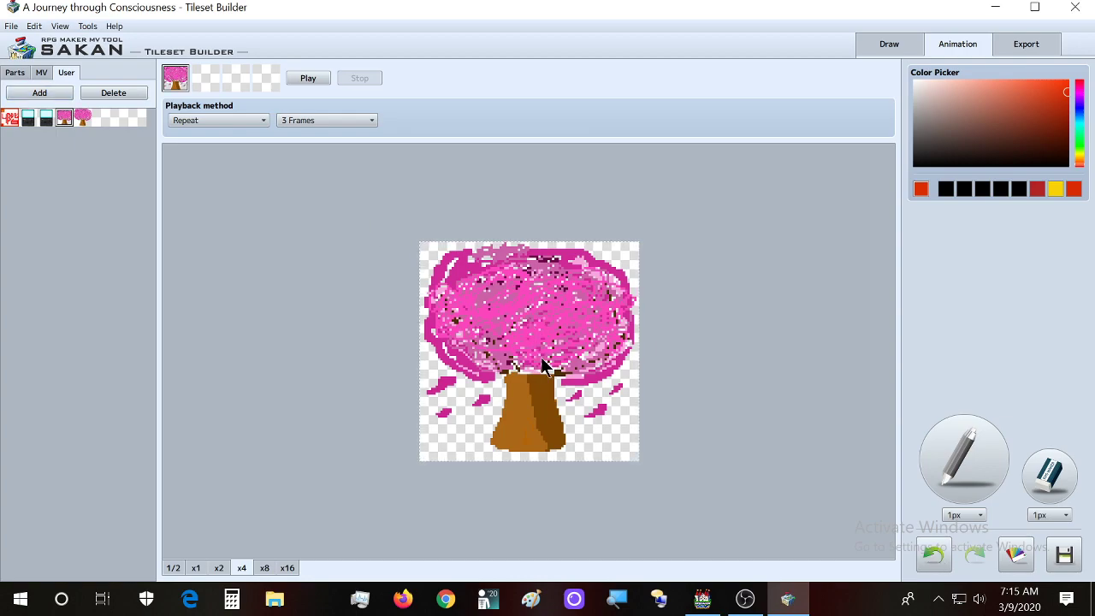
{"action": "left_click", "coordinate": [208, 79]}
{"action": "left_click", "coordinate": [56, 94]}
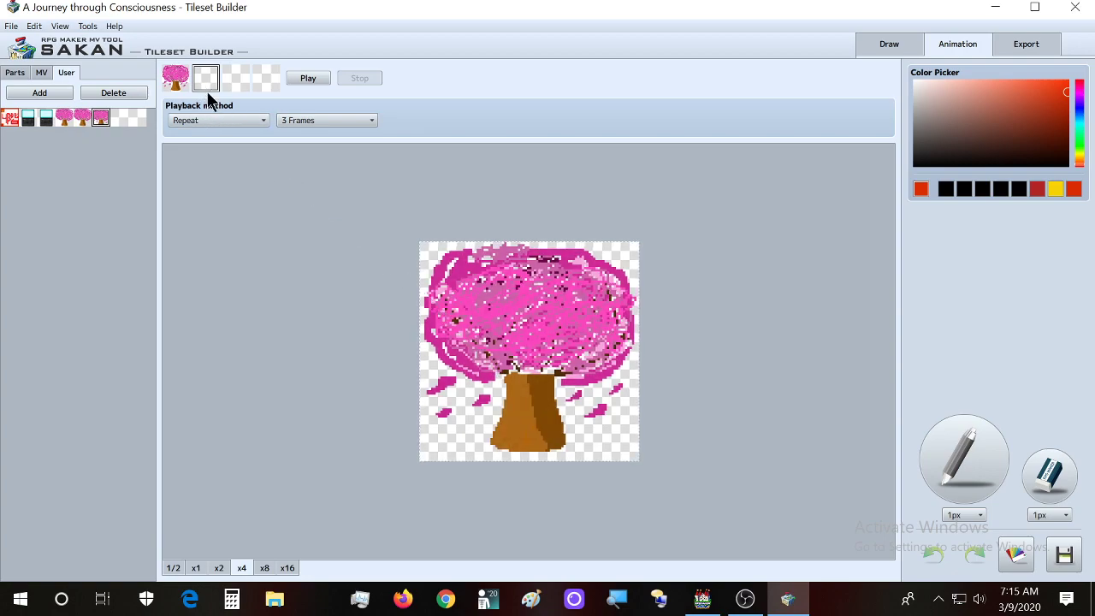
{"action": "left_click", "coordinate": [522, 346]}
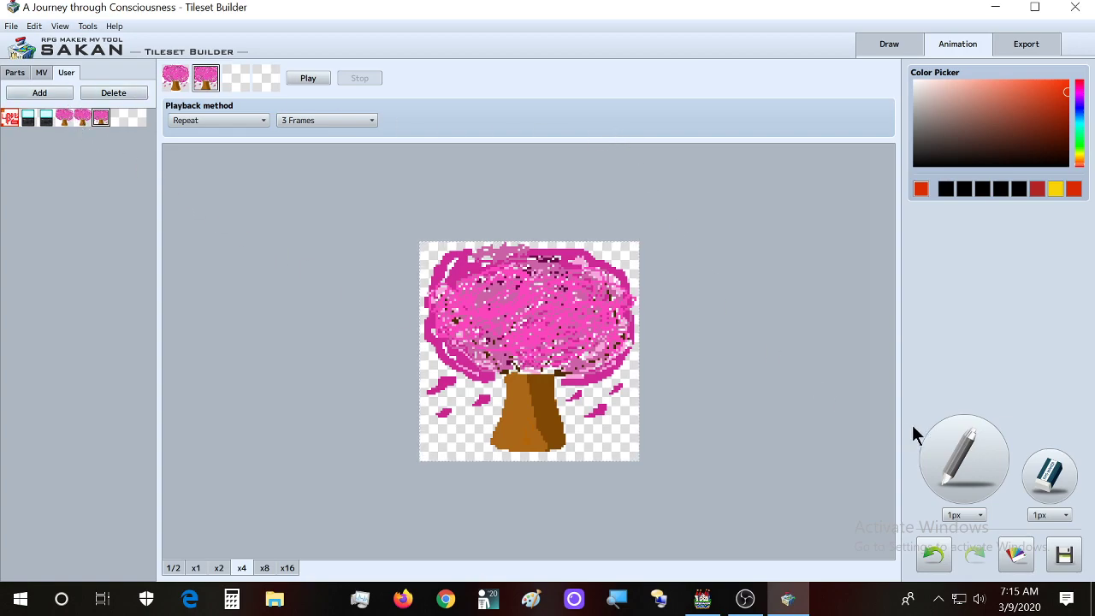
Step: Set the Eraser size to 12px and erase the whole tree and petals from the first animation frame
{"action": "left_click", "coordinate": [176, 81]}
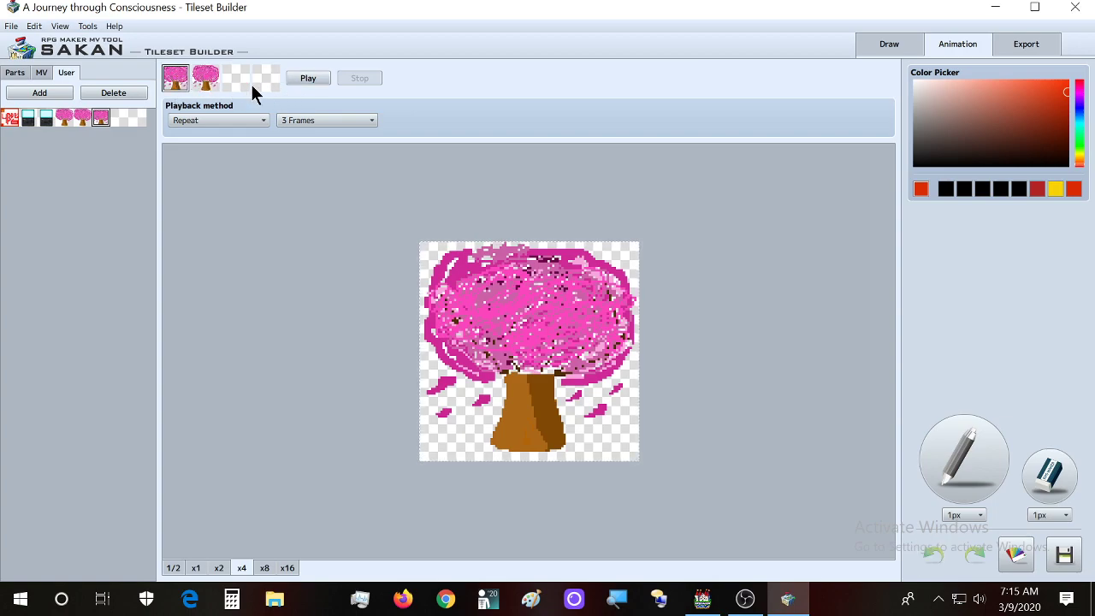
{"action": "left_click", "coordinate": [80, 119]}
{"action": "left_click", "coordinate": [1055, 514]}
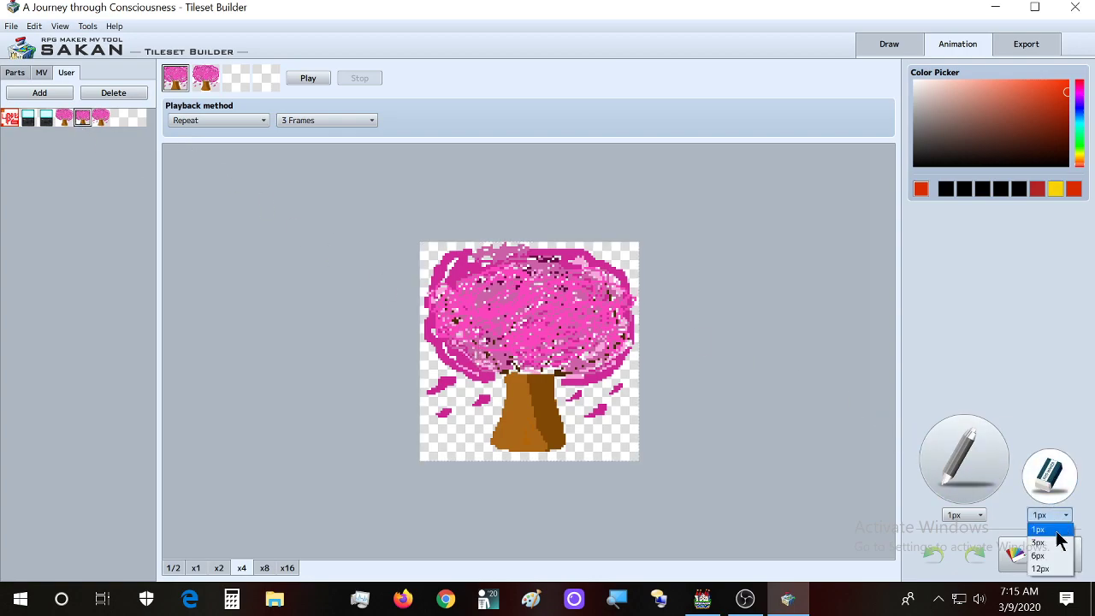
{"action": "left_click", "coordinate": [1047, 569]}
{"action": "mouse_move", "coordinate": [539, 295]}
{"action": "left_mouse_down"}
{"action": "mouse_move", "coordinate": [502, 286]}
{"action": "mouse_move", "coordinate": [573, 236]}
{"action": "mouse_move", "coordinate": [433, 362]}
{"action": "mouse_move", "coordinate": [477, 273]}
{"action": "mouse_move", "coordinate": [548, 269]}
{"action": "mouse_move", "coordinate": [658, 351]}
{"action": "mouse_move", "coordinate": [613, 380]}
{"action": "mouse_move", "coordinate": [541, 388]}
{"action": "left_mouse_up"}
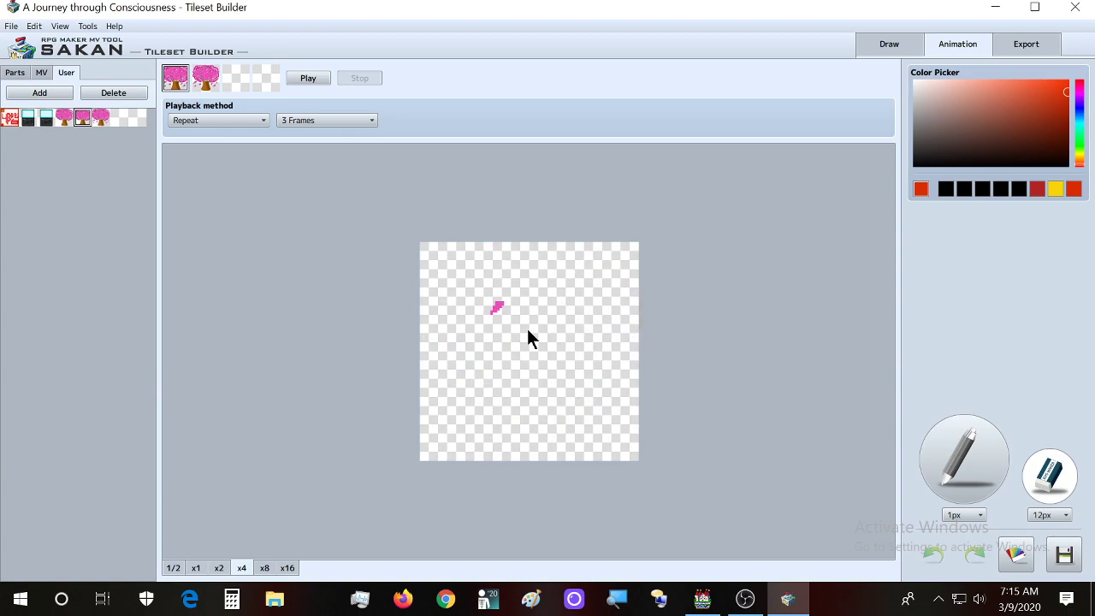
{"action": "left_click_drag", "start_coordinate": [456, 330], "coordinate": [389, 232]}
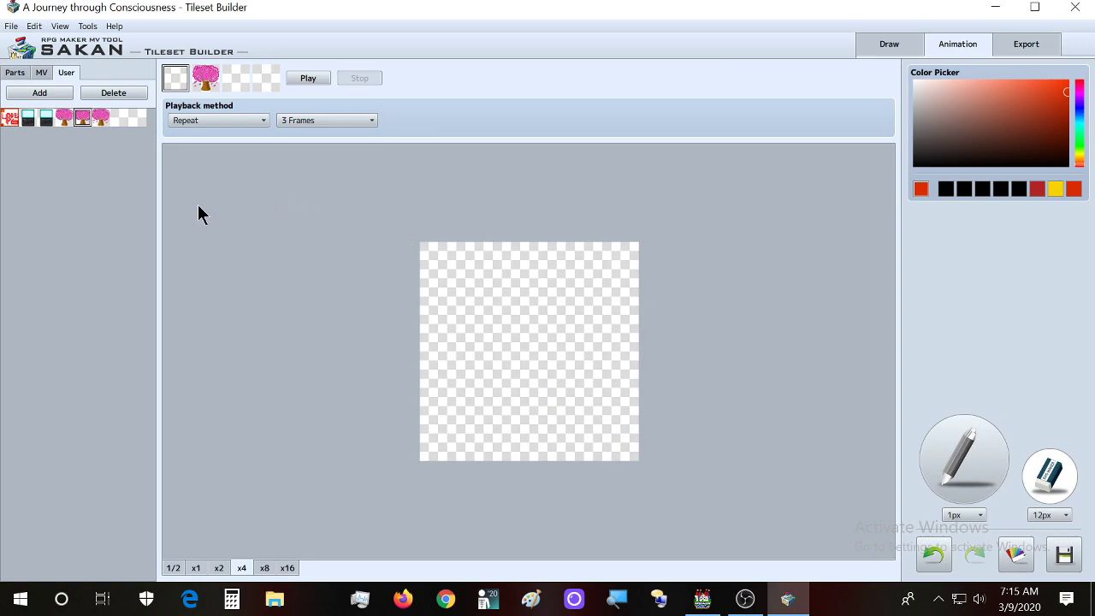
Step: Reset the Eraser size to 1px and place the plain pink tree user tile in the first animation frame
{"action": "left_click", "coordinate": [1050, 515]}
{"action": "left_click", "coordinate": [1048, 528]}
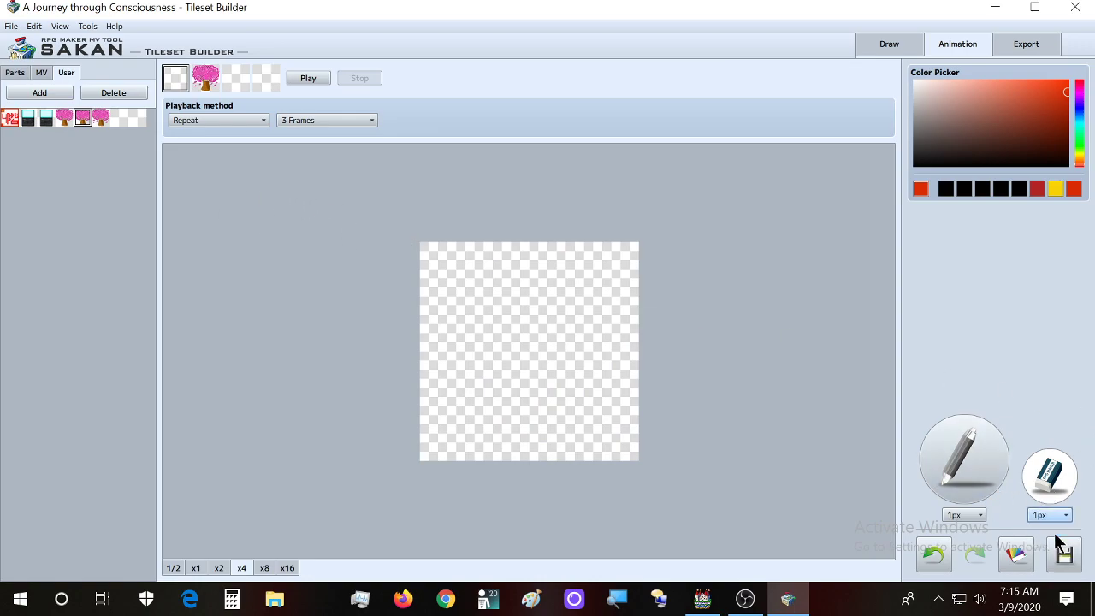
{"action": "left_click", "coordinate": [82, 117]}
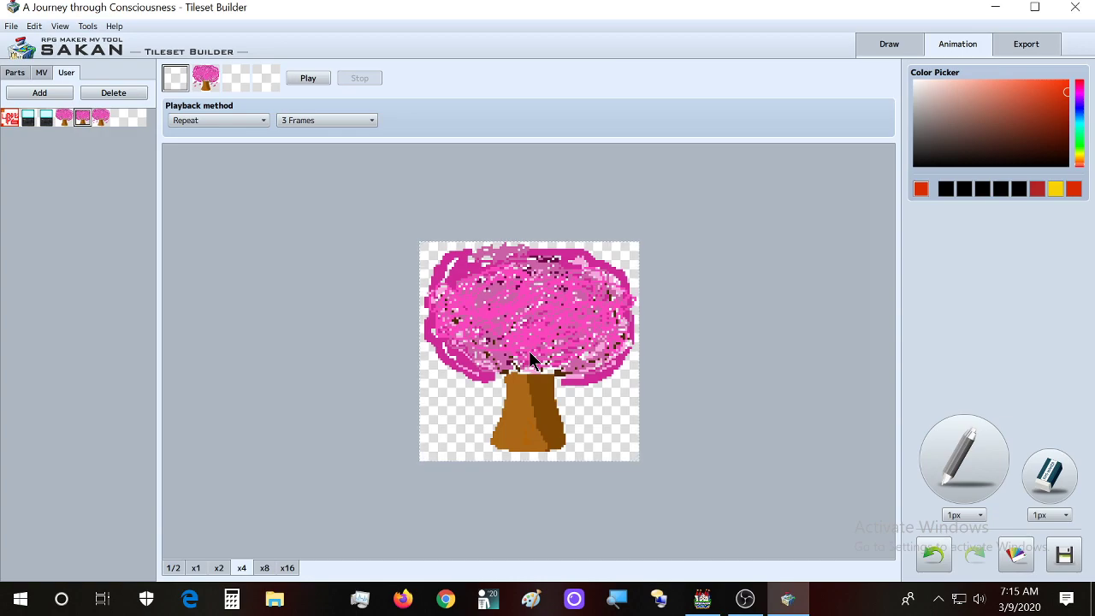
{"action": "key", "text": "ctrl+v"}
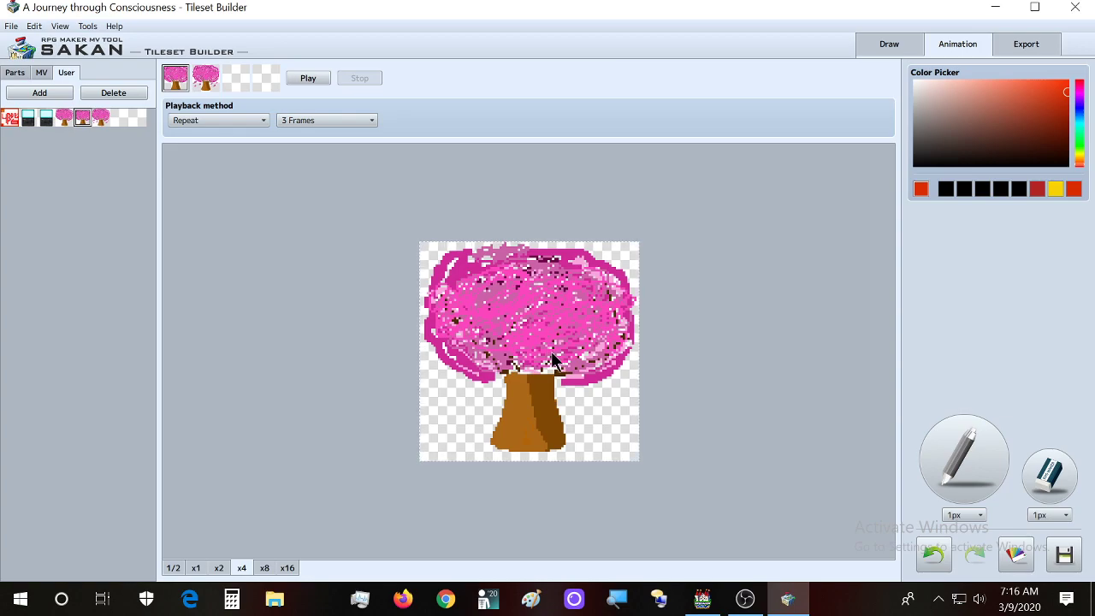
{"action": "left_click_drag", "start_coordinate": [547, 366], "coordinate": [362, 440]}
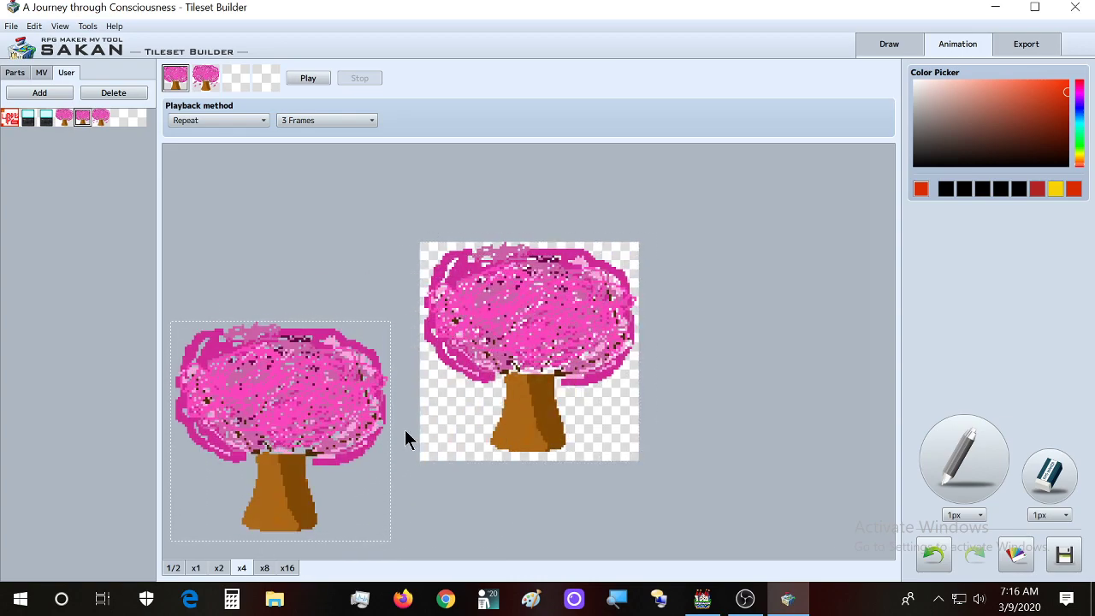
{"action": "left_click", "coordinate": [405, 429]}
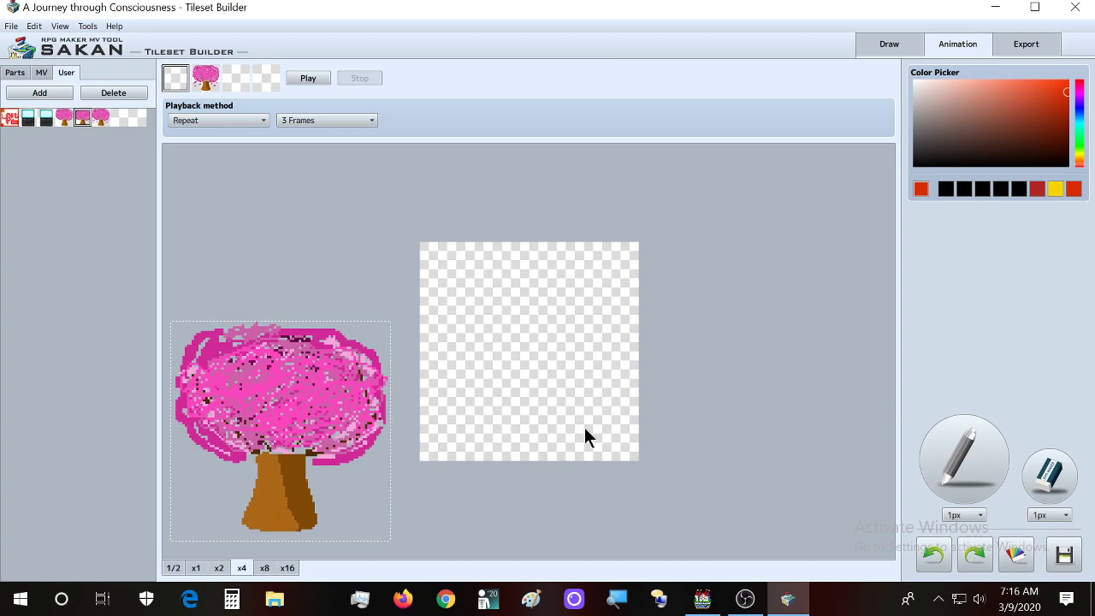
{"action": "left_click", "coordinate": [1051, 484]}
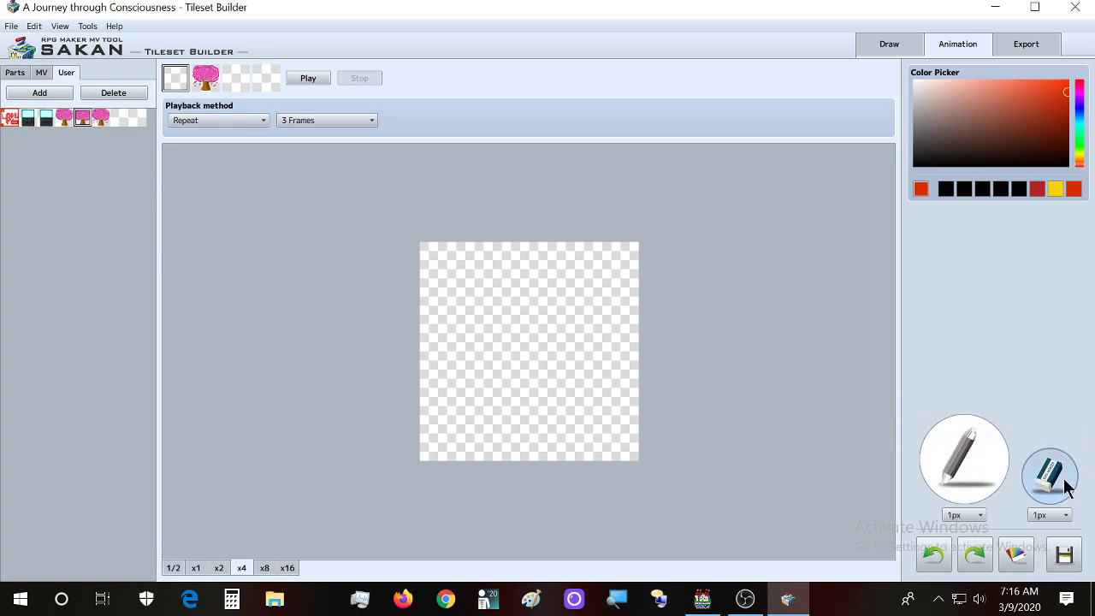
{"action": "left_click", "coordinate": [80, 121]}
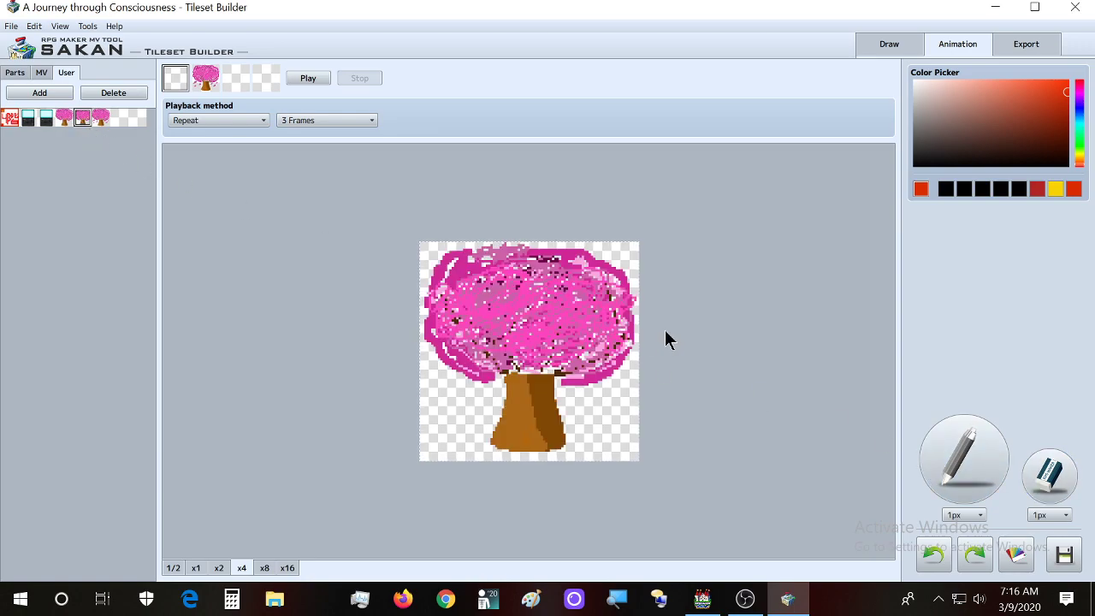
{"action": "left_click", "coordinate": [534, 342]}
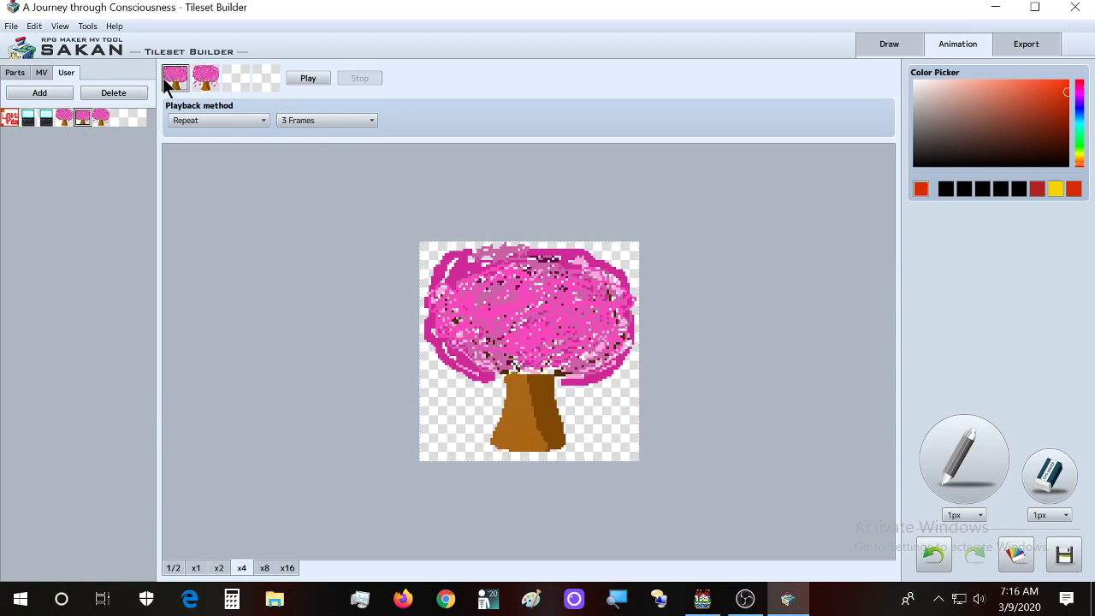
Step: Check the second frame, select the empty third frame and bring back the MV tileset
{"action": "left_click", "coordinate": [209, 82]}
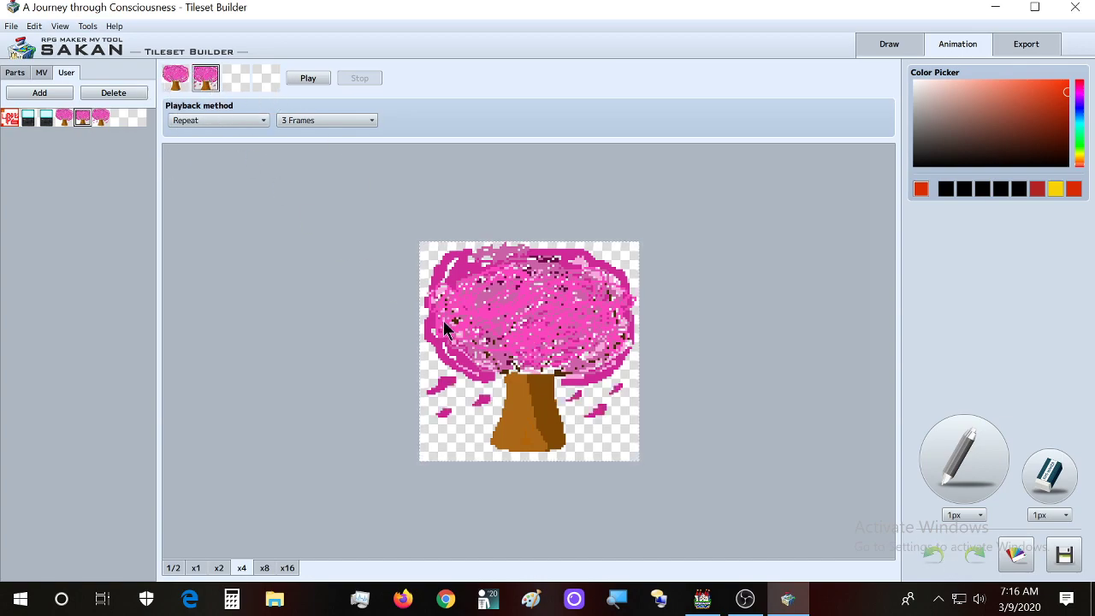
{"action": "left_click", "coordinate": [41, 72]}
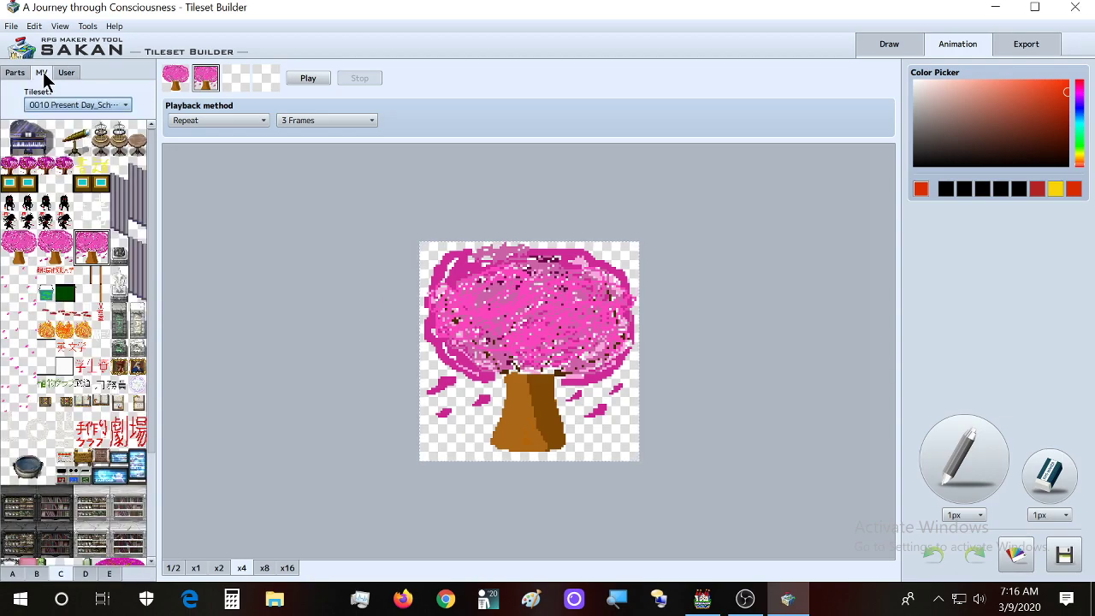
{"action": "left_click", "coordinate": [67, 73]}
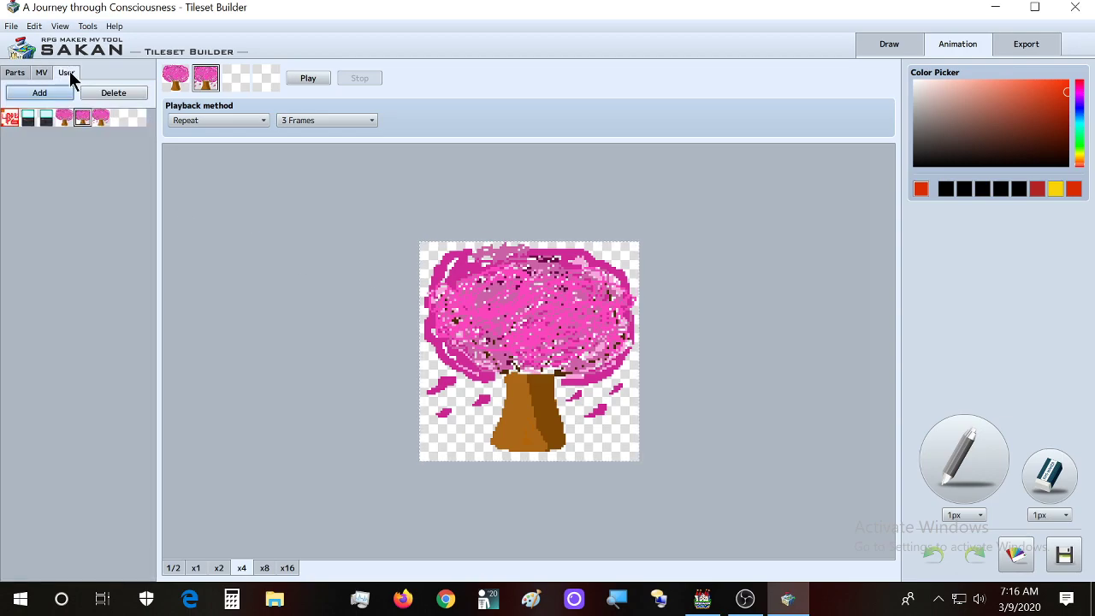
{"action": "left_click", "coordinate": [240, 80]}
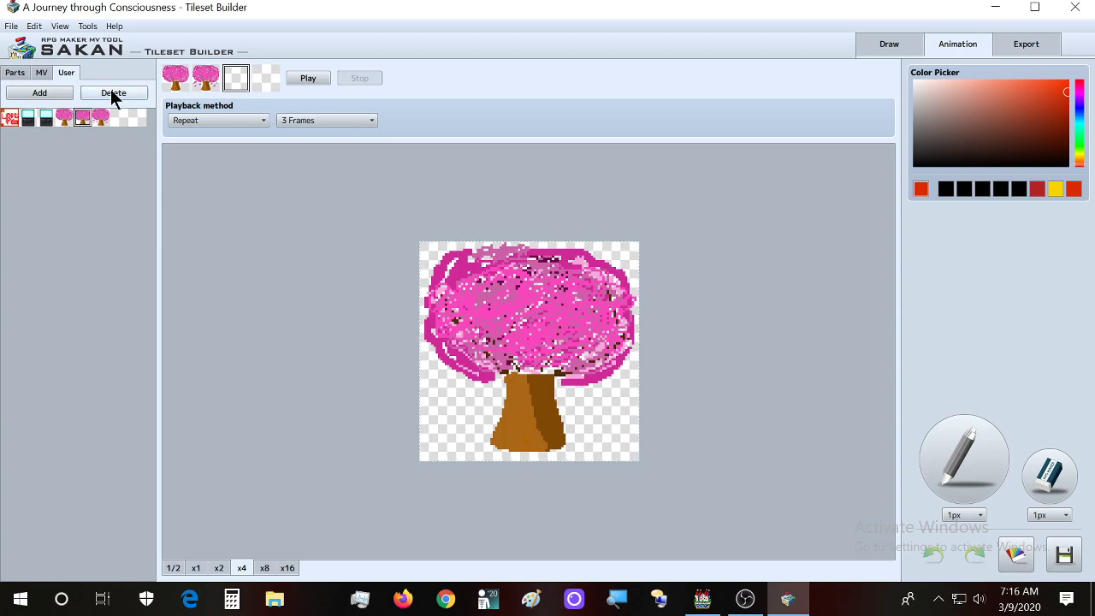
{"action": "left_click", "coordinate": [41, 74]}
{"action": "left_click", "coordinate": [67, 73]}
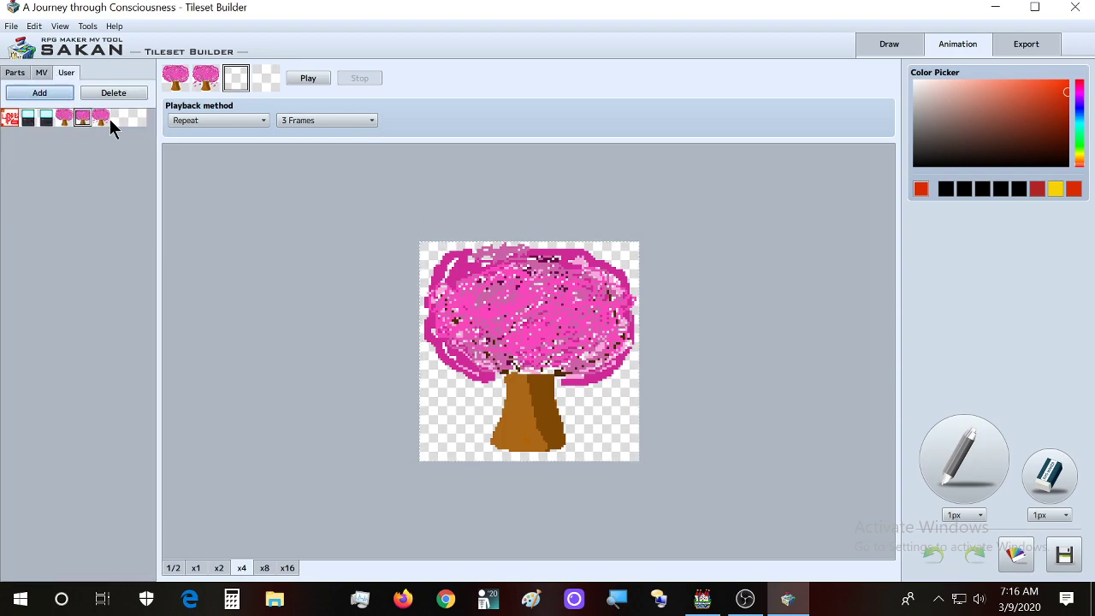
{"action": "left_click", "coordinate": [40, 74]}
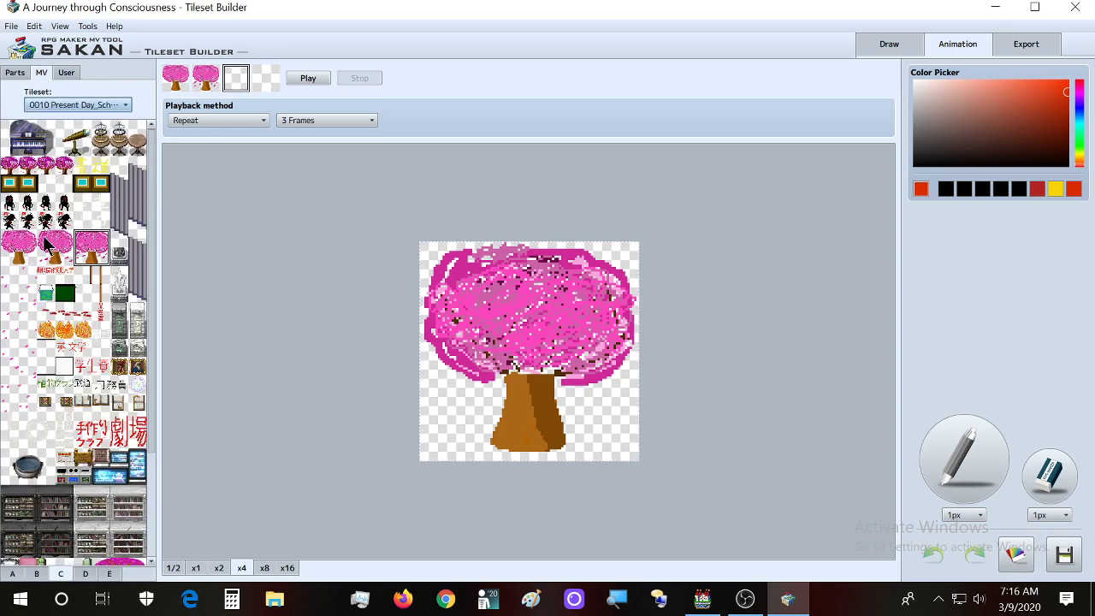
Step: Place the second large pink tree with falling petals from sheet C in the third animation frame
{"action": "left_click", "coordinate": [1051, 475]}
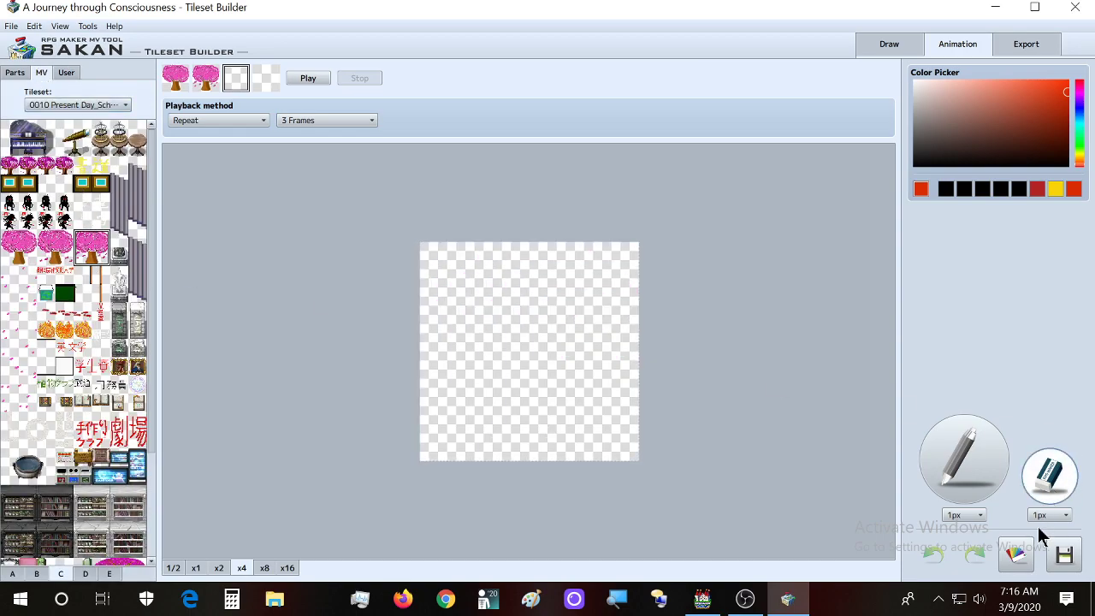
{"action": "left_click", "coordinate": [58, 253]}
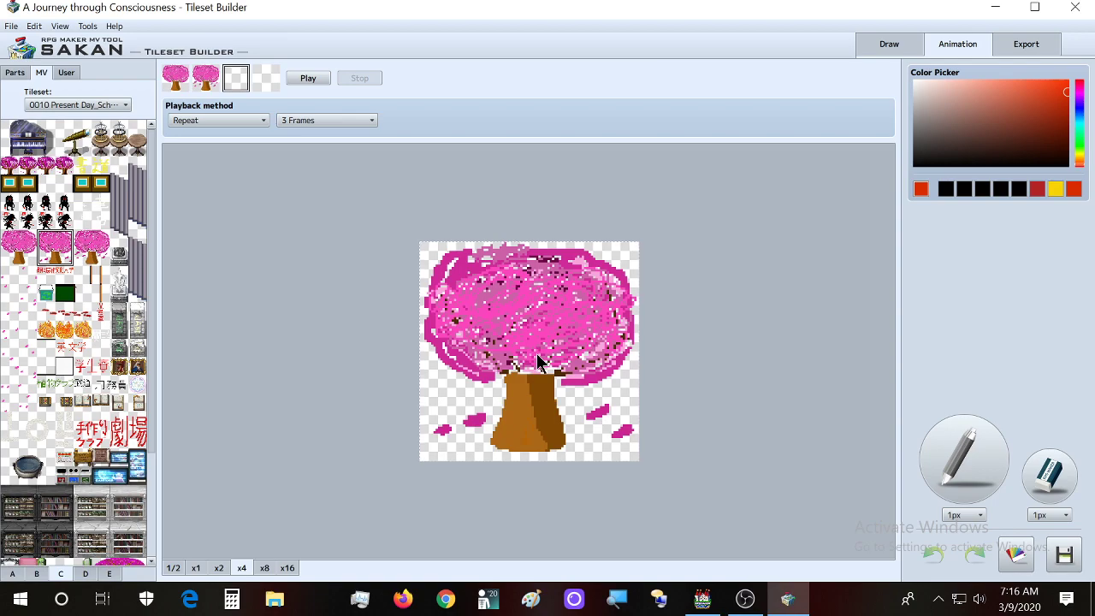
{"action": "left_click", "coordinate": [995, 479]}
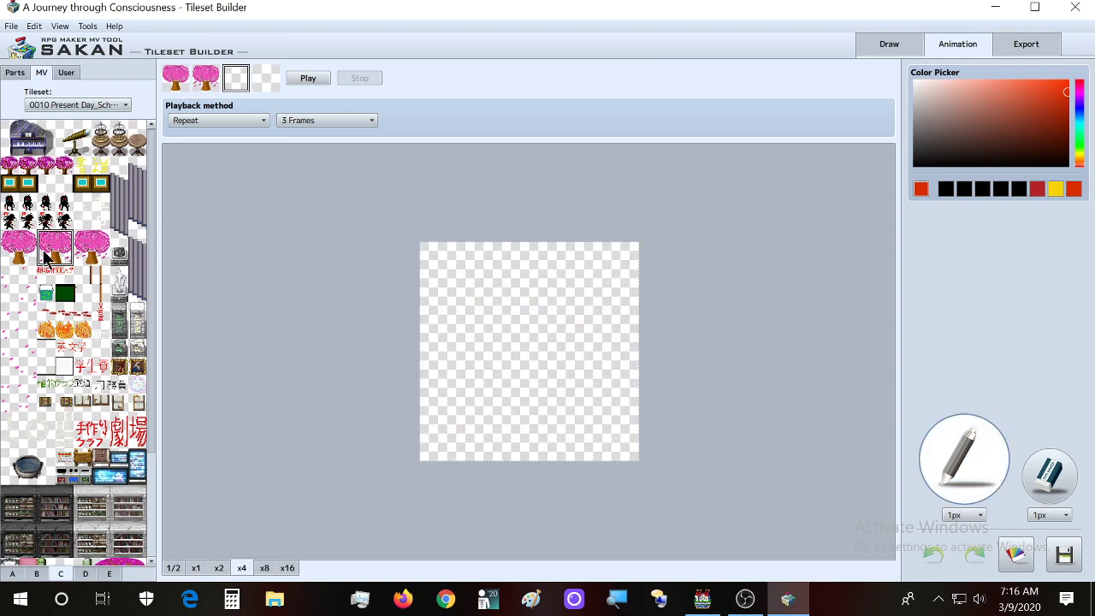
{"action": "left_click", "coordinate": [51, 252]}
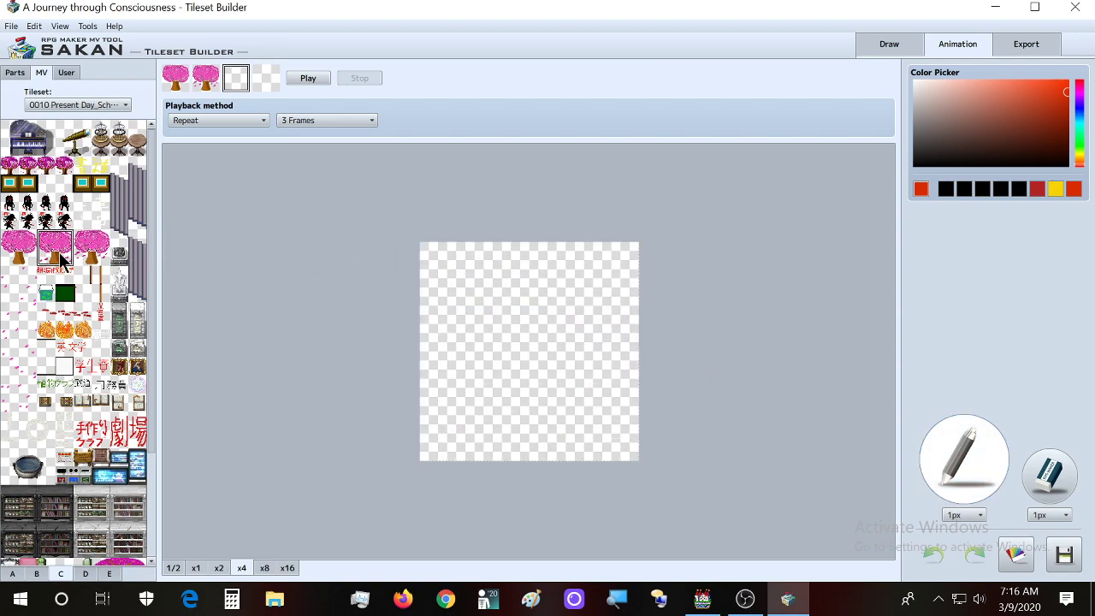
{"action": "left_click", "coordinate": [540, 359]}
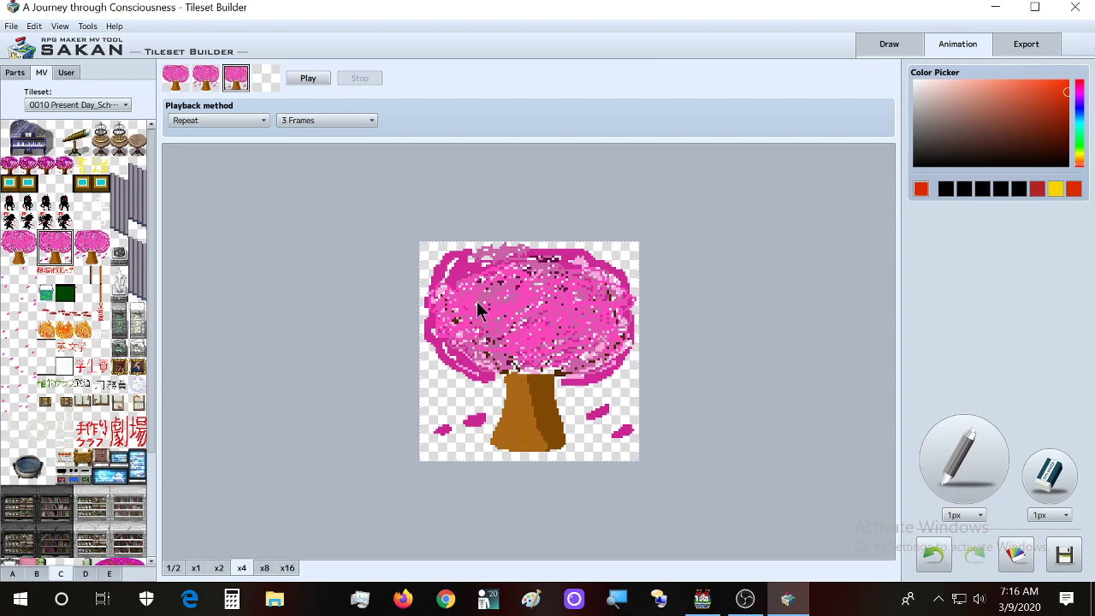
Step: Glance at the user tiles, return to the MV tileset and set the playback to 4 Frames
{"action": "left_click", "coordinate": [67, 74]}
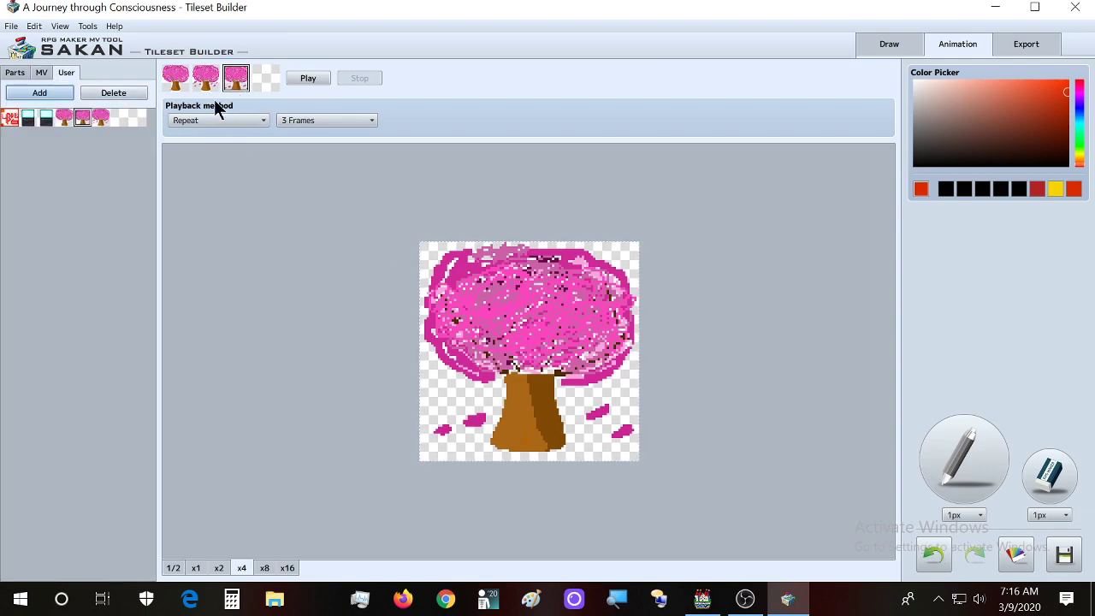
{"action": "left_click", "coordinate": [39, 74]}
{"action": "left_click", "coordinate": [337, 122]}
{"action": "left_click", "coordinate": [314, 149]}
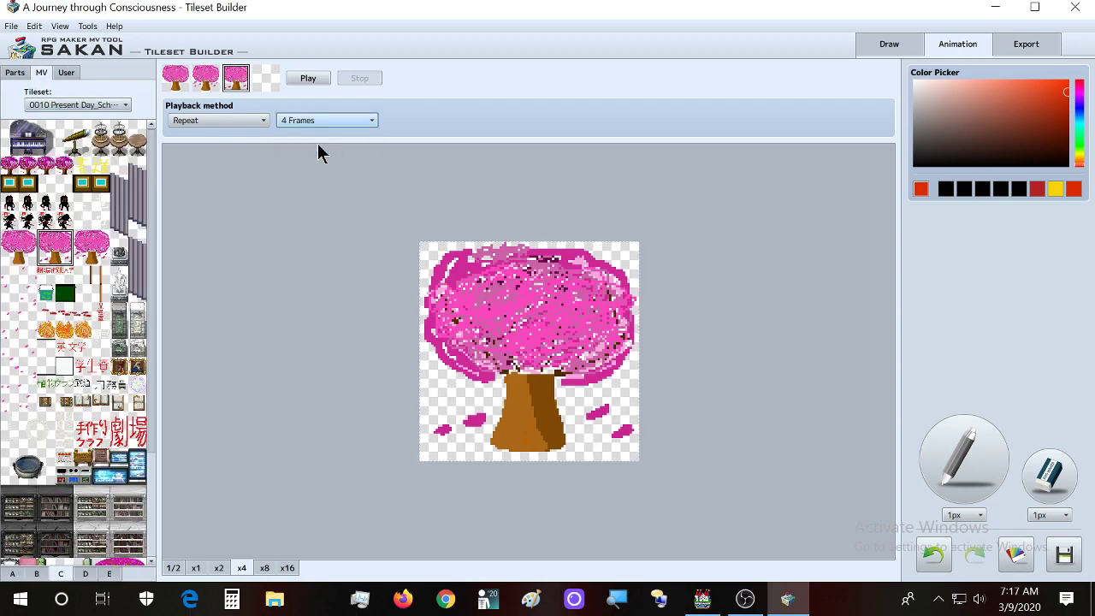
Step: Set the Eraser size to 12px and erase the tree and petals from the third animation frame
{"action": "left_click", "coordinate": [1050, 475]}
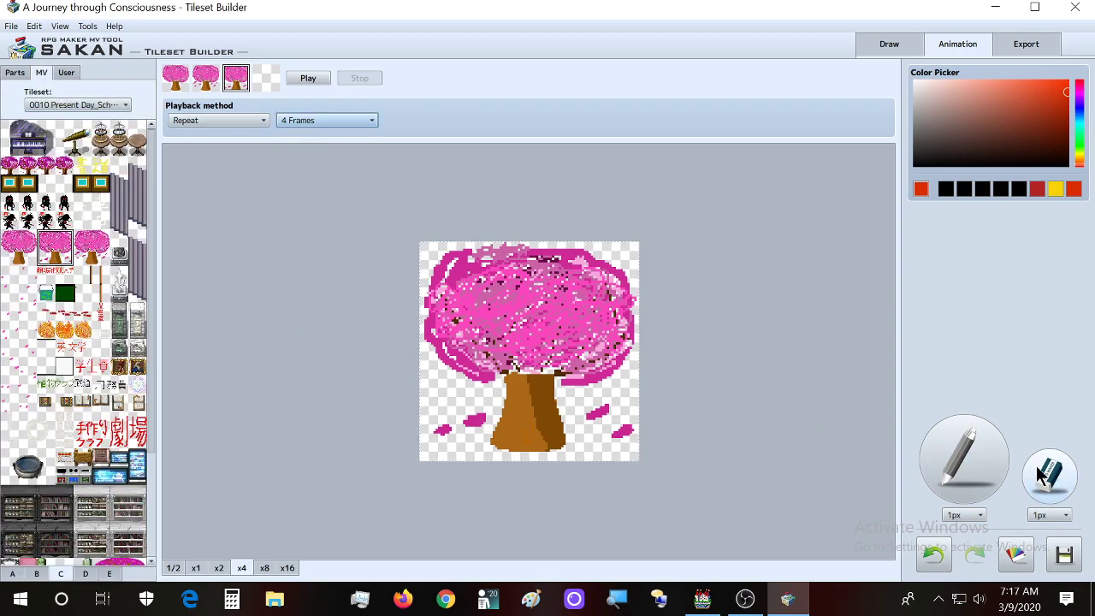
{"action": "left_click", "coordinate": [1065, 514]}
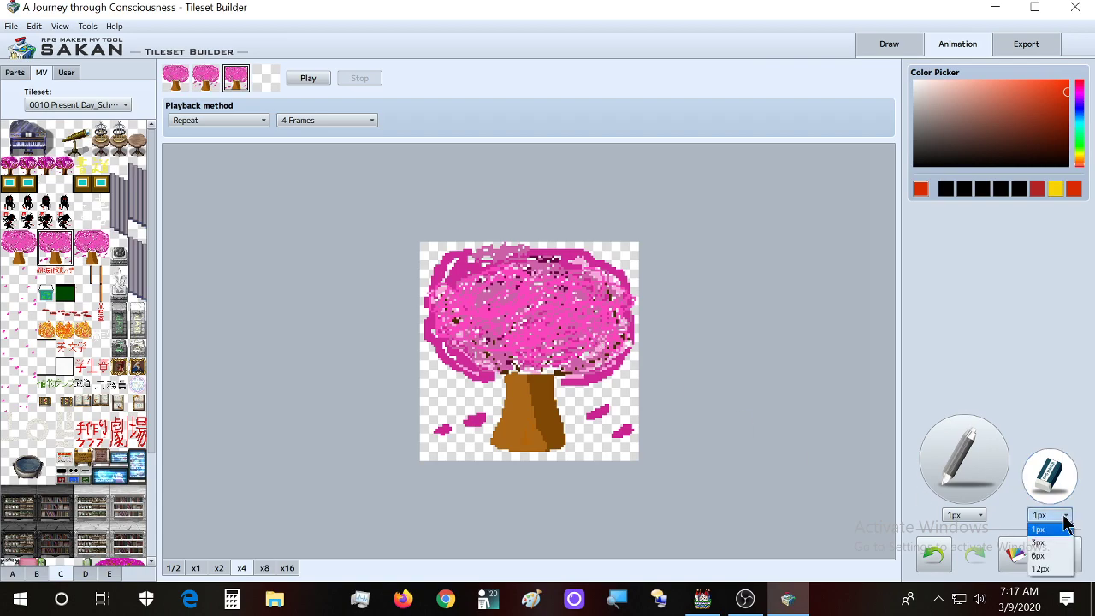
{"action": "left_click", "coordinate": [1045, 563]}
{"action": "mouse_move", "coordinate": [543, 252]}
{"action": "left_mouse_down"}
{"action": "mouse_move", "coordinate": [411, 332]}
{"action": "mouse_move", "coordinate": [540, 314]}
{"action": "mouse_move", "coordinate": [446, 292]}
{"action": "mouse_move", "coordinate": [456, 434]}
{"action": "mouse_move", "coordinate": [529, 461]}
{"action": "left_mouse_up"}
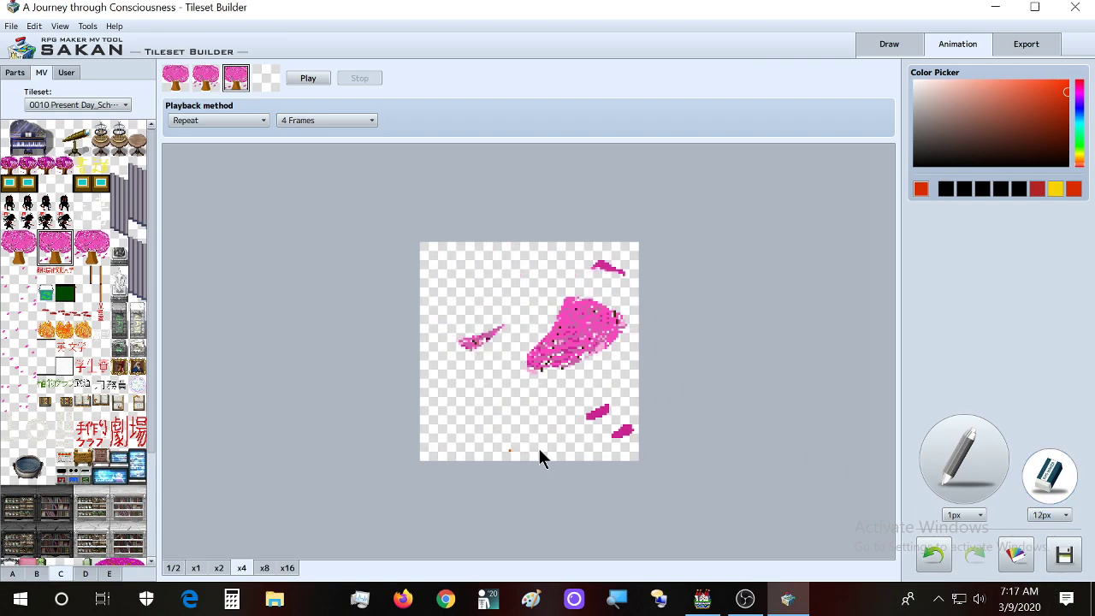
{"action": "mouse_move", "coordinate": [597, 403]}
{"action": "left_mouse_down"}
{"action": "mouse_move", "coordinate": [500, 393]}
{"action": "mouse_move", "coordinate": [571, 353]}
{"action": "left_mouse_up"}
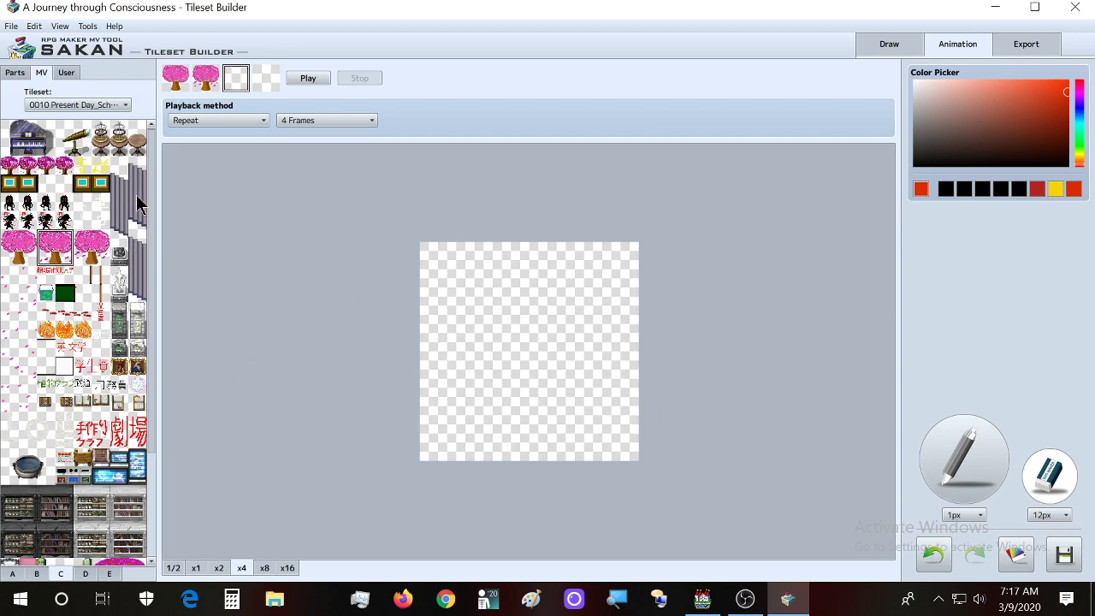
Step: Place the second large pink tree with falling petals in the third animation frame and the first large pink tree in the fourth
{"action": "left_click_drag", "start_coordinate": [49, 250], "coordinate": [72, 267]}
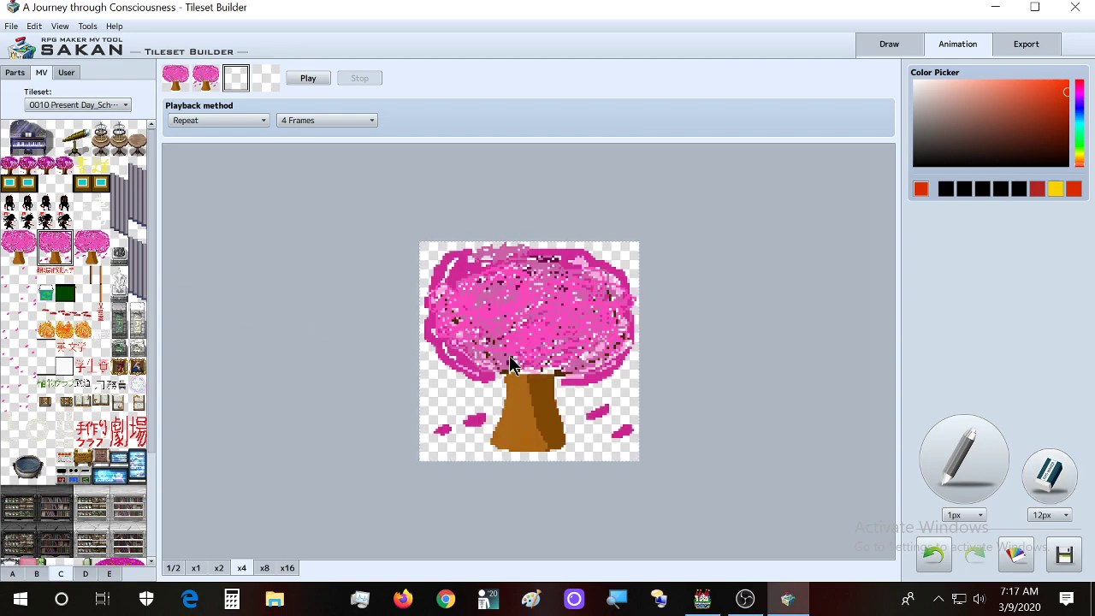
{"action": "left_click", "coordinate": [264, 81]}
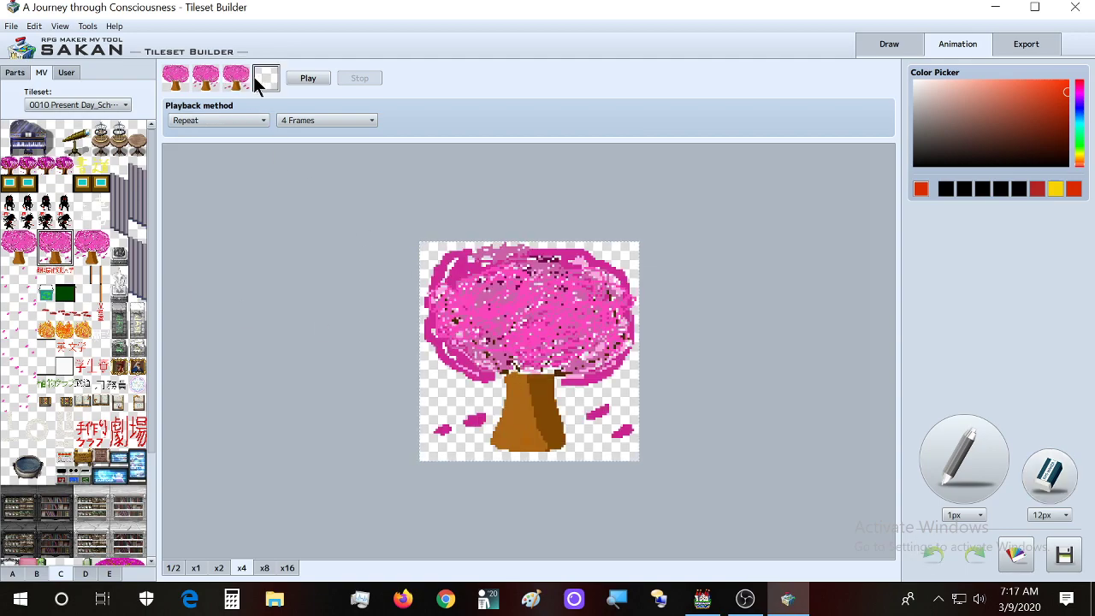
{"action": "left_click", "coordinate": [12, 247]}
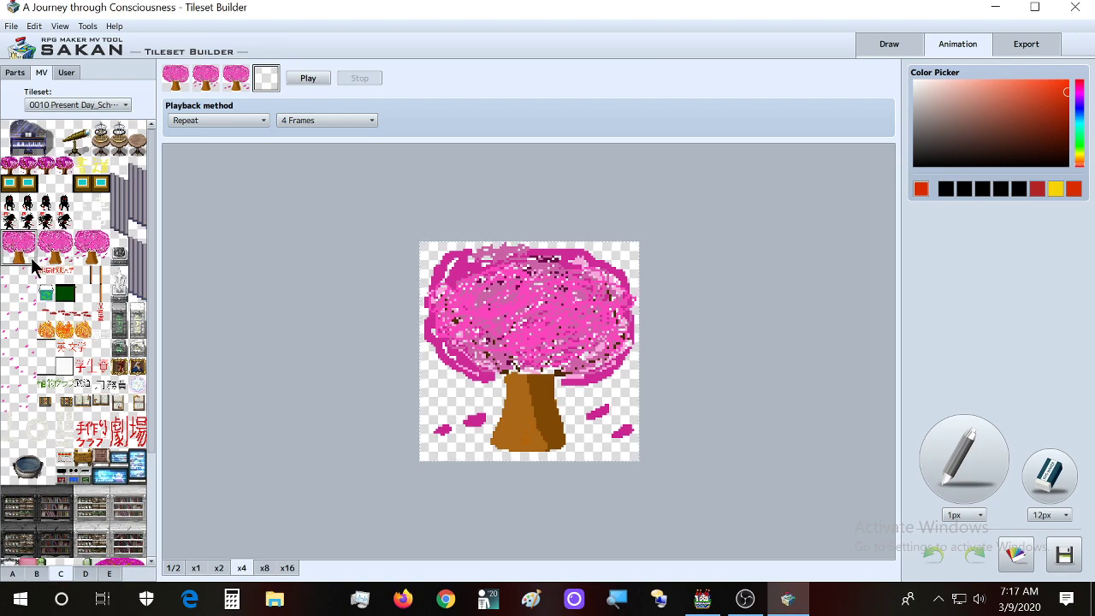
{"action": "left_click", "coordinate": [552, 380]}
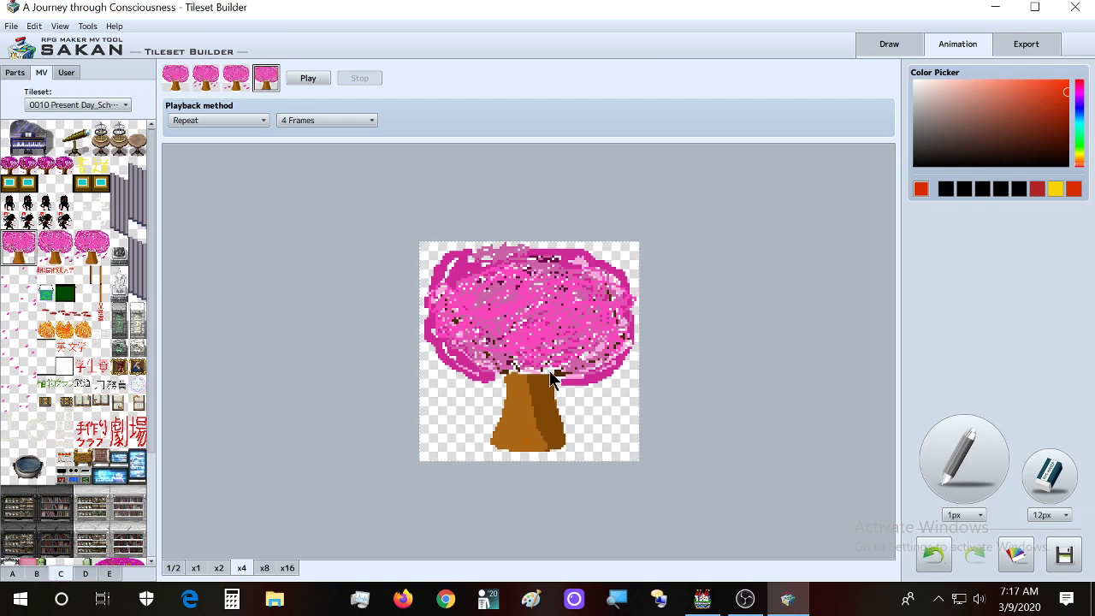
Step: Play the tree animation from the first frame, view it at x16, x8 and x4 zoom, and stop playback
{"action": "left_click", "coordinate": [66, 73]}
{"action": "left_click", "coordinate": [106, 120]}
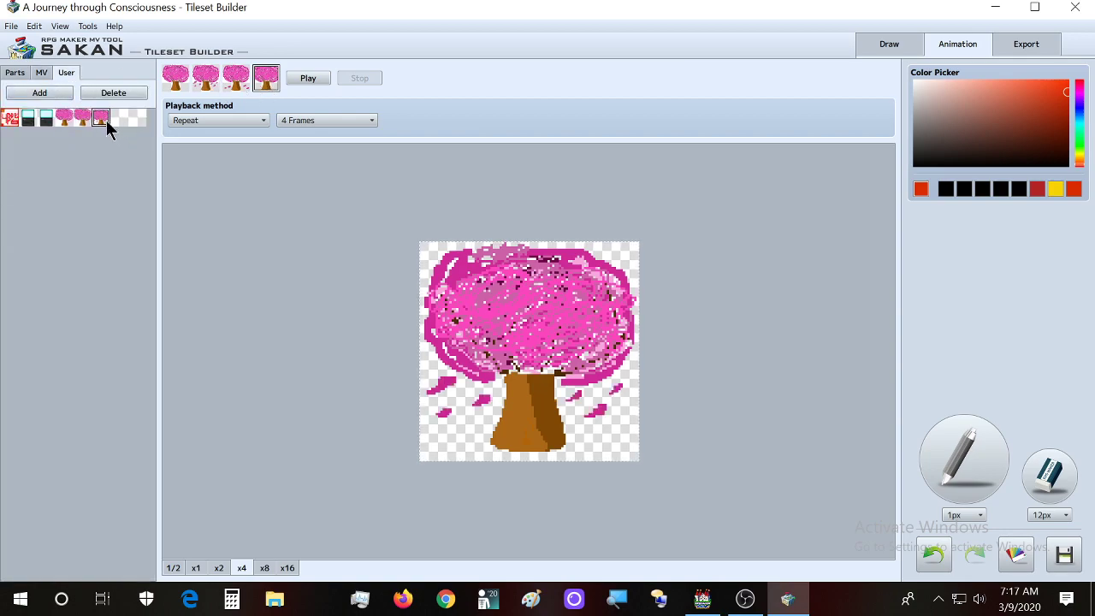
{"action": "left_click", "coordinate": [178, 82]}
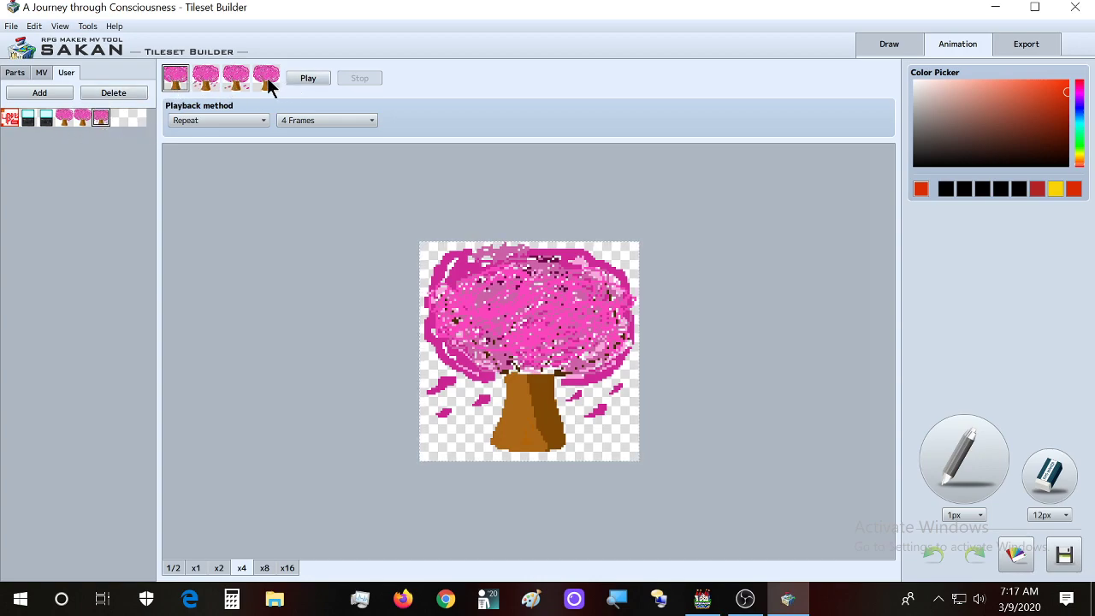
{"action": "left_click", "coordinate": [306, 79]}
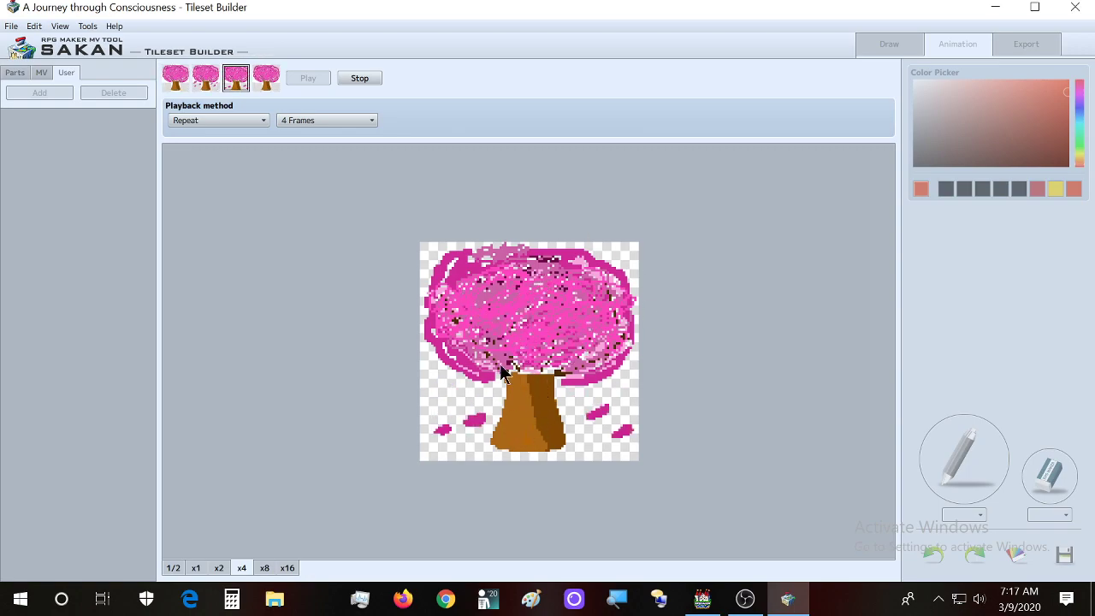
{"action": "left_click", "coordinate": [287, 567]}
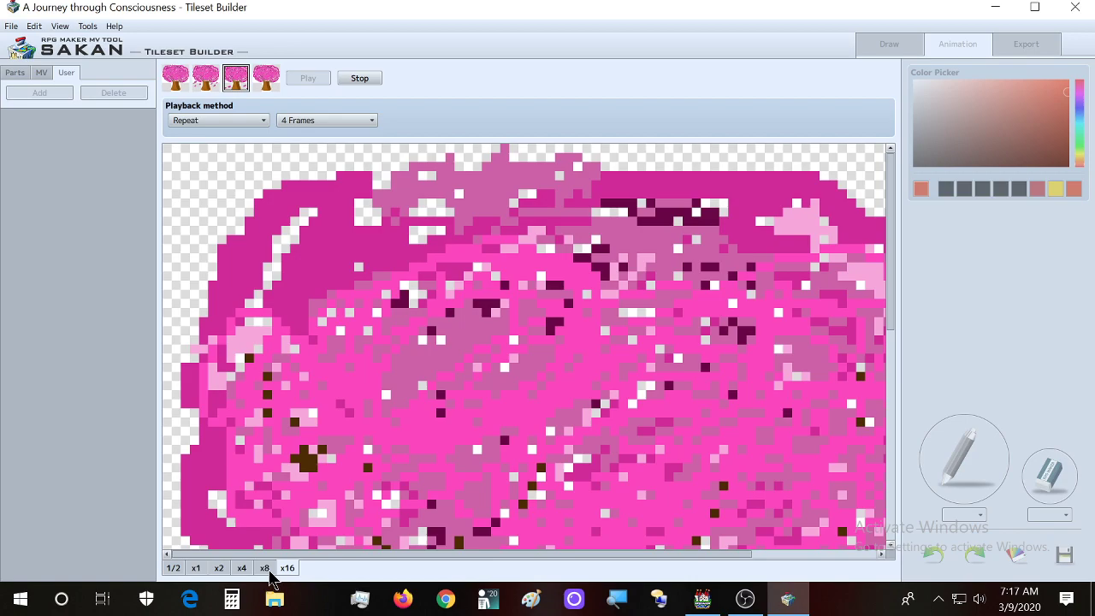
{"action": "left_click", "coordinate": [264, 568]}
{"action": "left_click", "coordinate": [242, 568]}
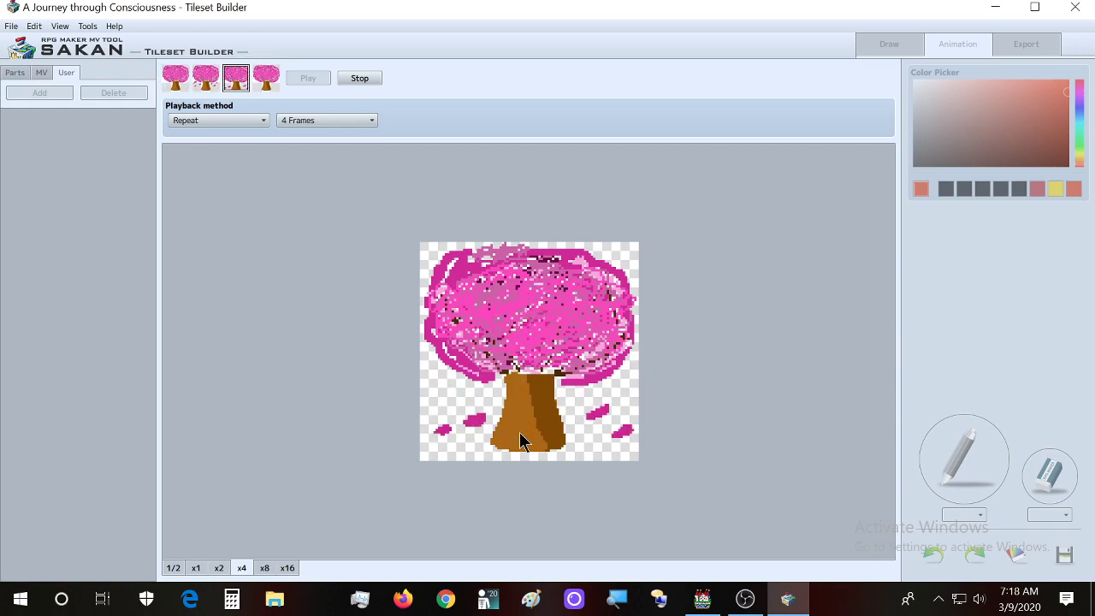
{"action": "left_click", "coordinate": [356, 78]}
Step: Glance at the MV tileset, return to the user tiles and select the saved pink tree animations in turn
{"action": "left_click", "coordinate": [43, 74]}
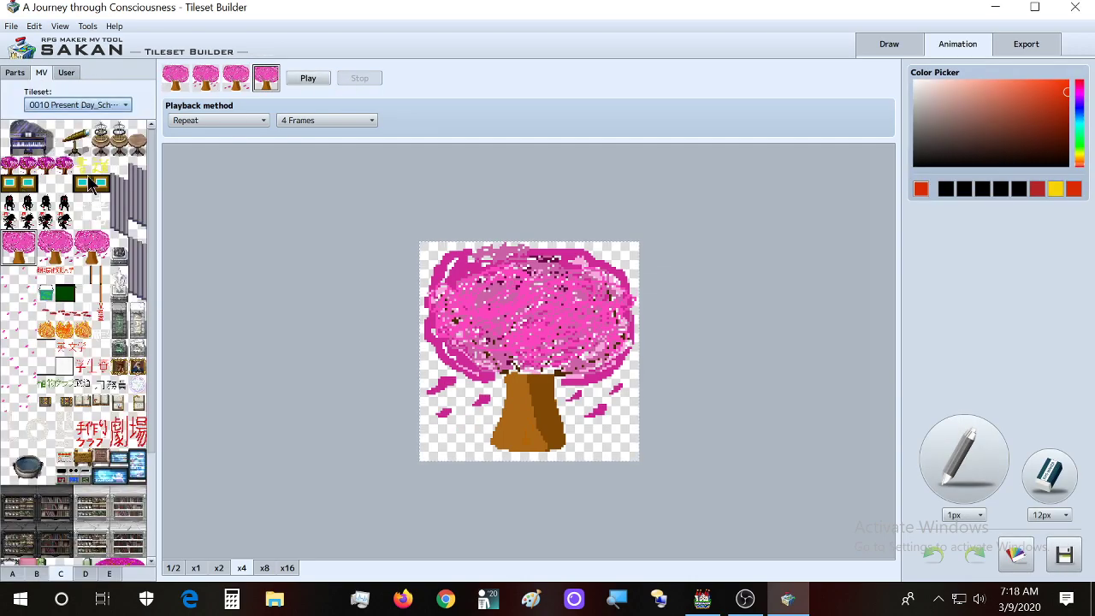
{"action": "left_click", "coordinate": [66, 72]}
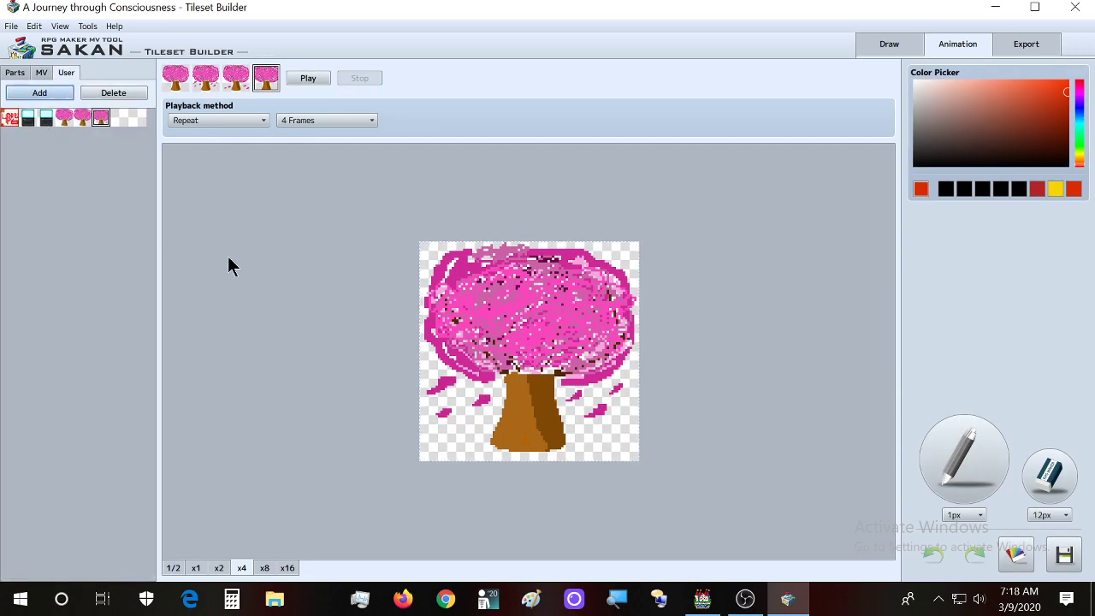
{"action": "left_click", "coordinate": [96, 121]}
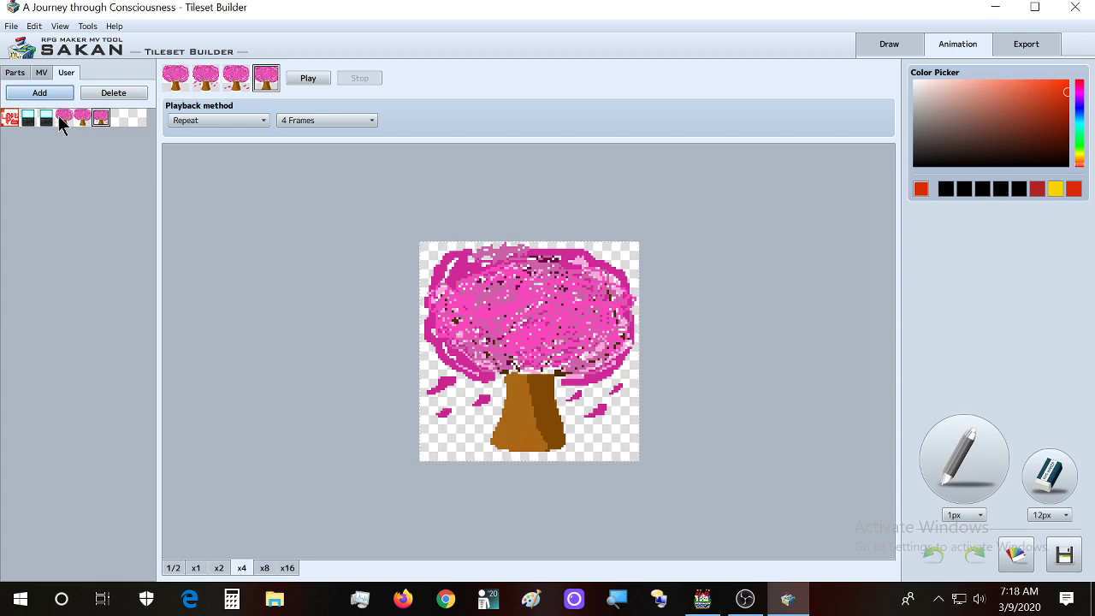
{"action": "left_click", "coordinate": [82, 117]}
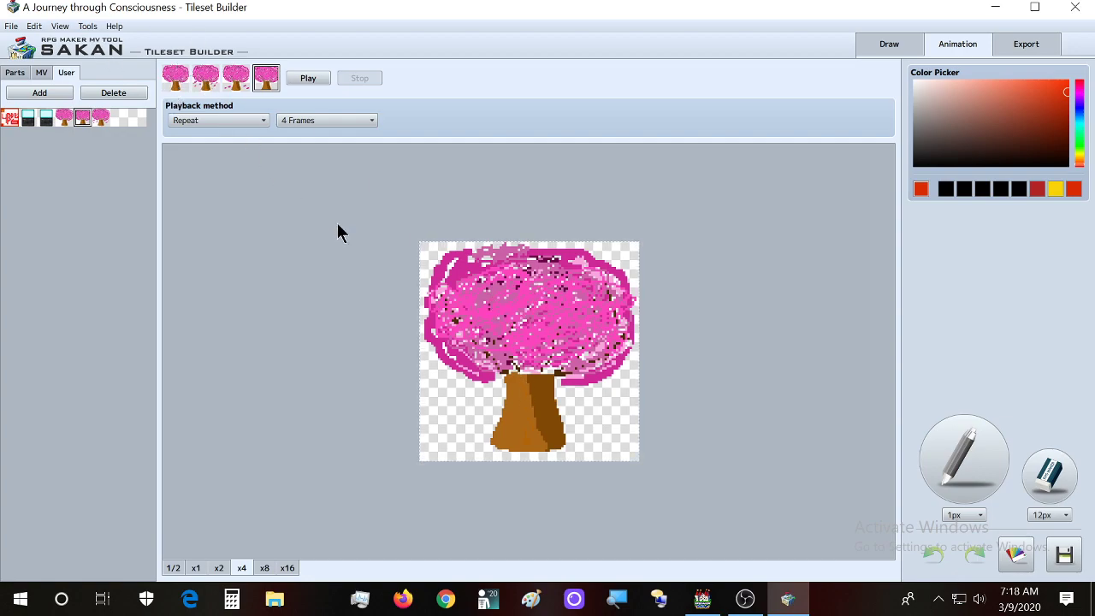
Step: Set the playback method to Loop, play the tree animation and stop it
{"action": "left_click", "coordinate": [250, 121]}
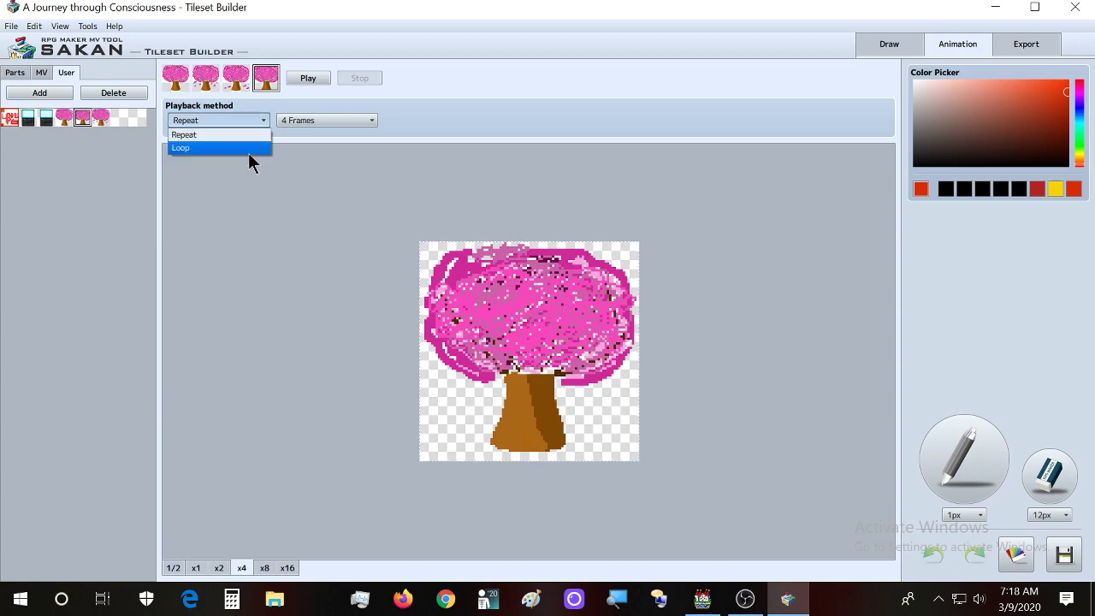
{"action": "left_click", "coordinate": [249, 151]}
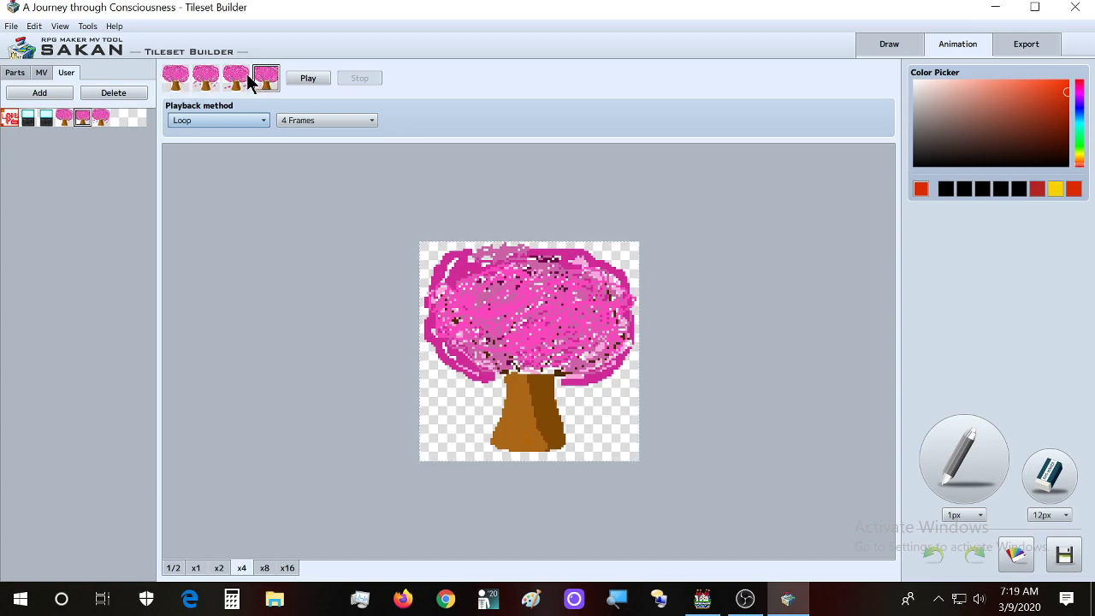
{"action": "left_click", "coordinate": [306, 81]}
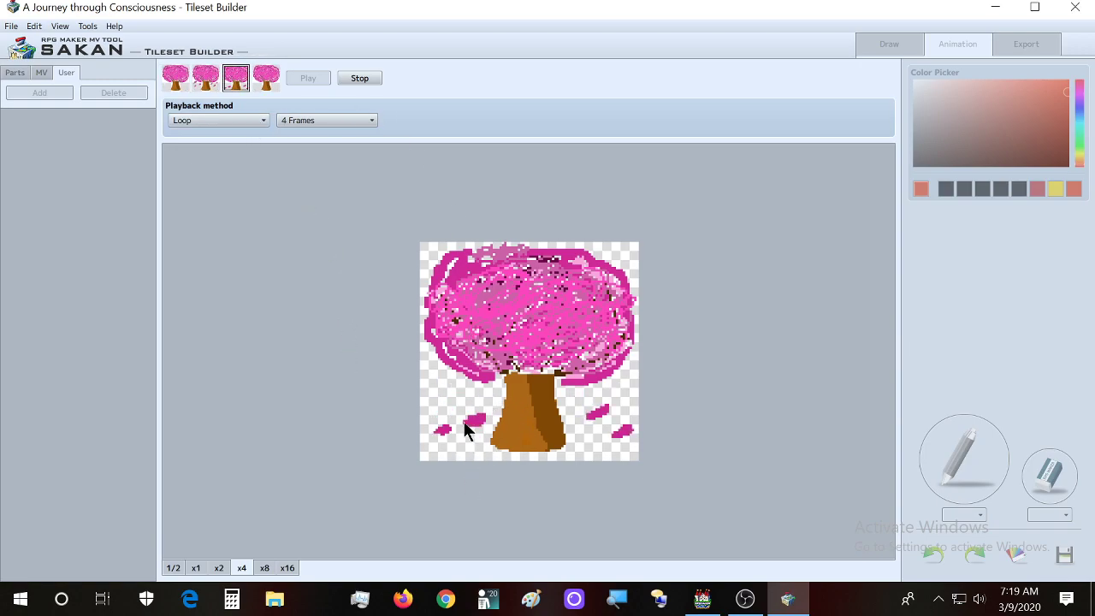
{"action": "left_click", "coordinate": [359, 79]}
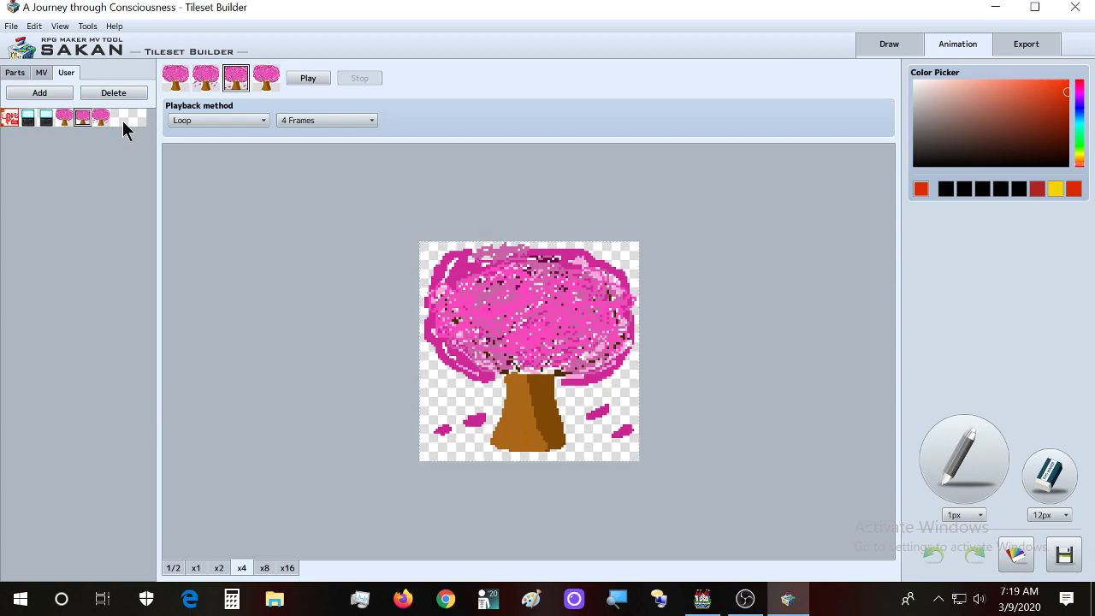
Step: Add the pink tree animation to the user tiles from its first frame and select the new tile
{"action": "left_click", "coordinate": [178, 82]}
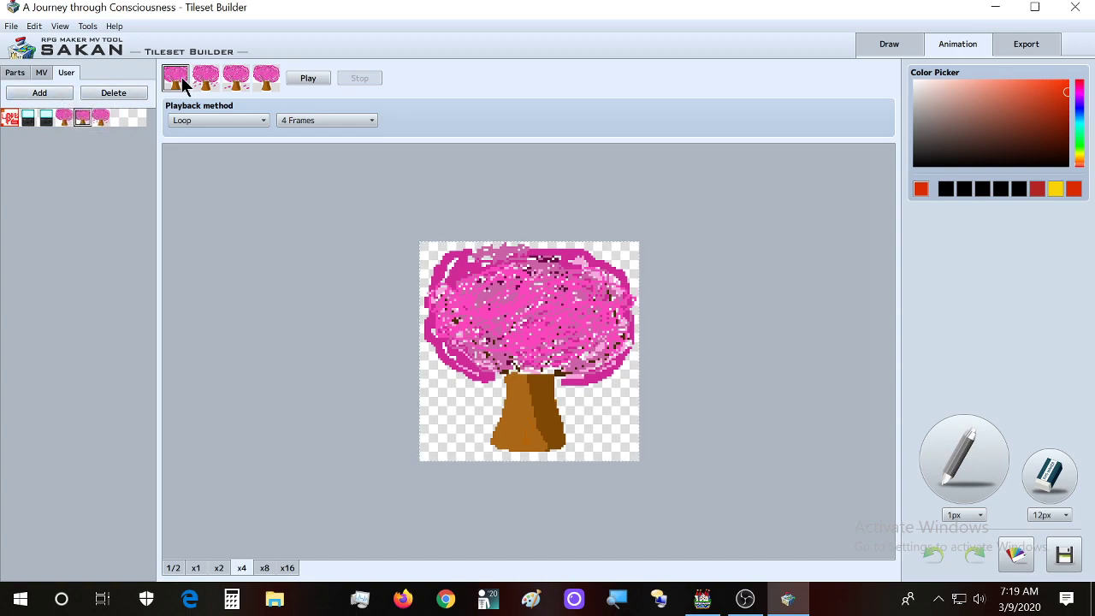
{"action": "left_click", "coordinate": [47, 91]}
{"action": "left_click", "coordinate": [120, 120]}
Step: Switch to Export mode, set the number of frames to 4 and place the tree animation over the wooden crates in the tileset
{"action": "left_click", "coordinate": [1030, 49]}
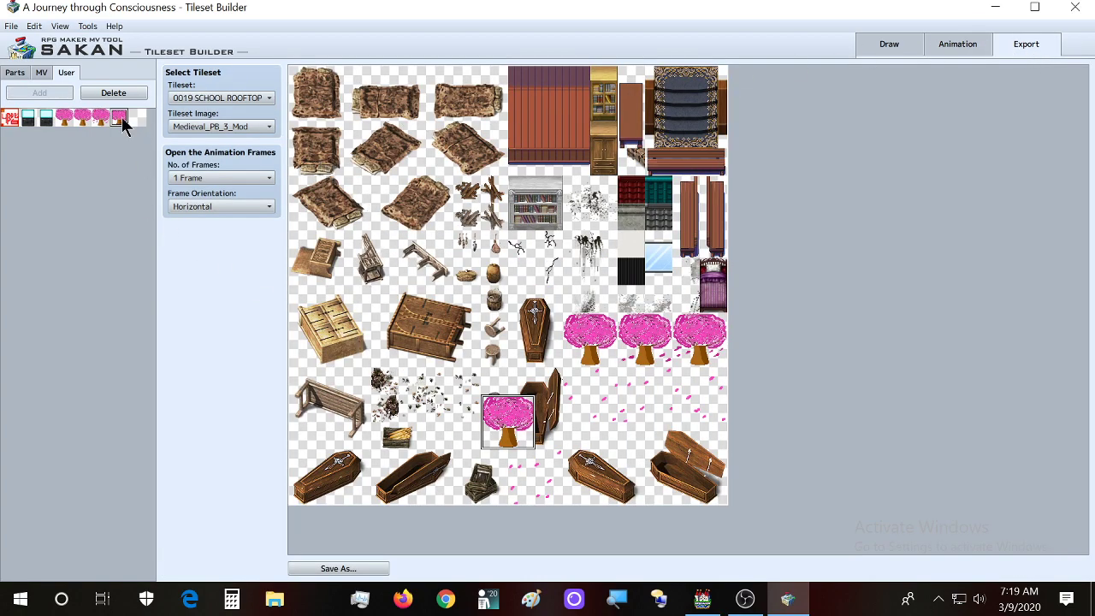
{"action": "left_click", "coordinate": [224, 180]}
{"action": "left_click", "coordinate": [213, 234]}
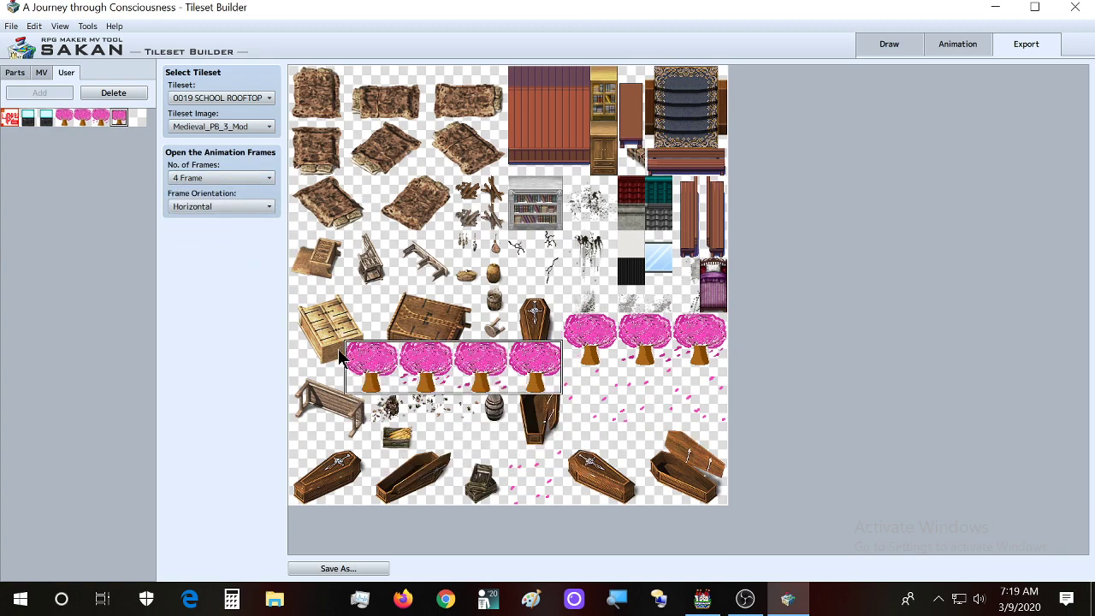
{"action": "left_click", "coordinate": [310, 317]}
Step: Set the frame orientation to Vertical and move the tree frames over the third bedroll in the tileset's third row of objects
{"action": "left_click", "coordinate": [235, 206]}
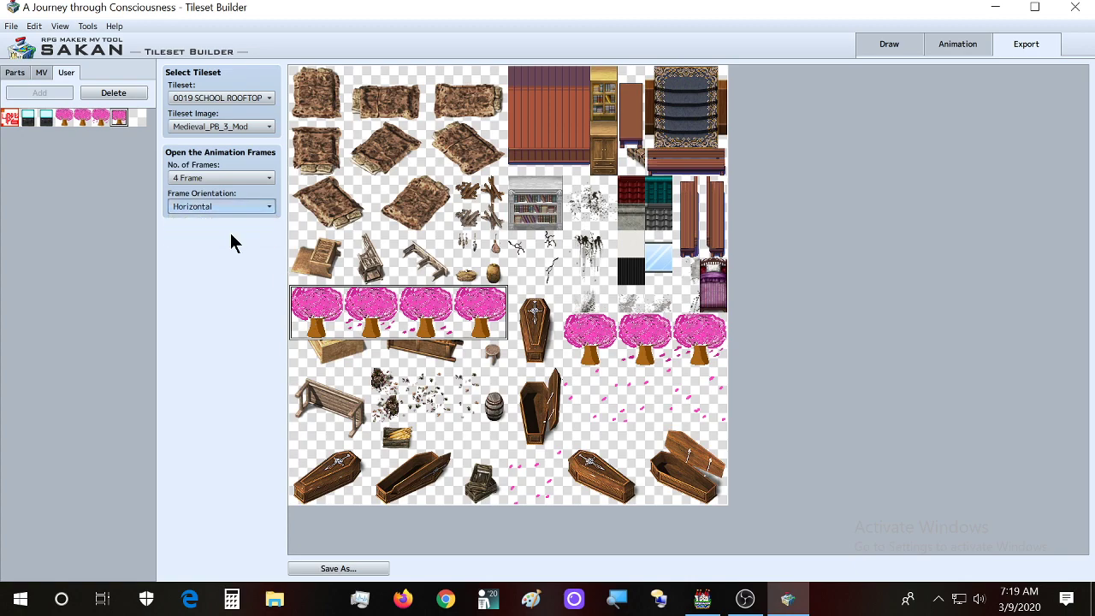
{"action": "left_click", "coordinate": [230, 234]}
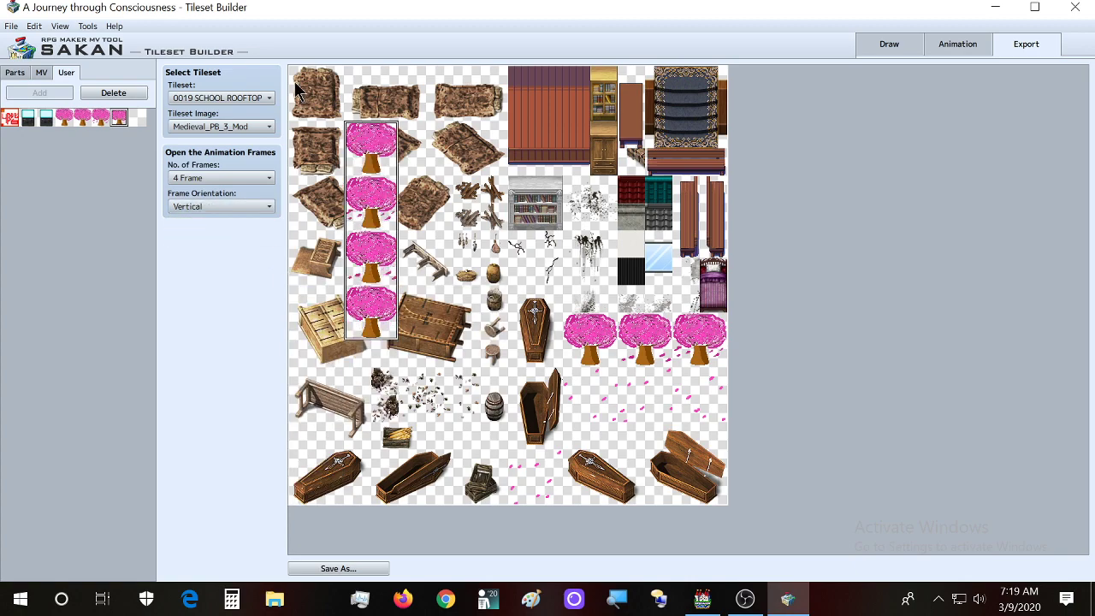
{"action": "left_click", "coordinate": [409, 187]}
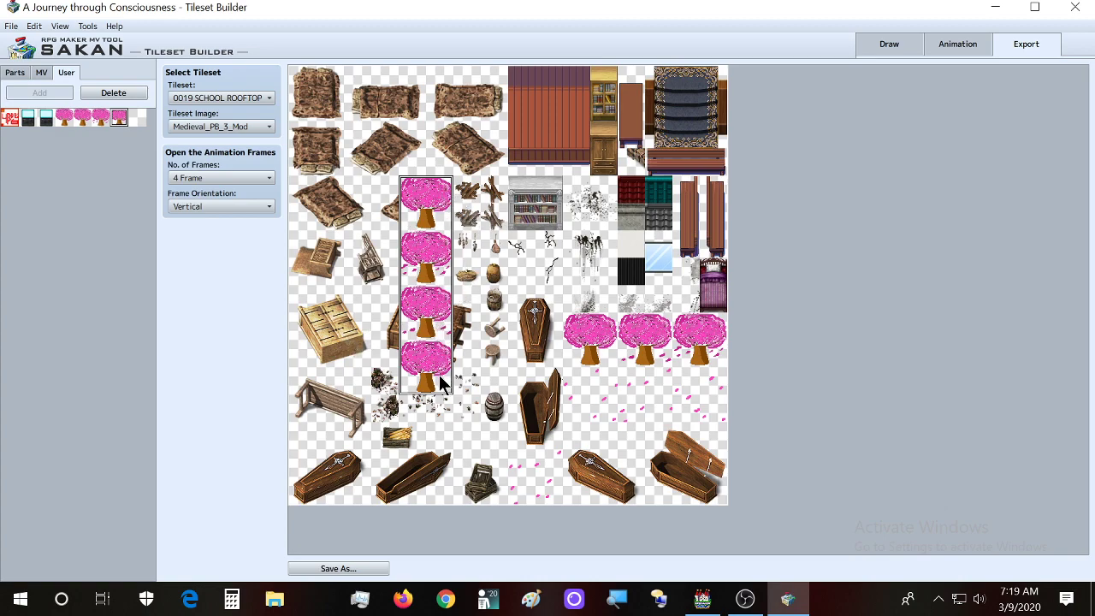
Step: Set the export to 3 Frame with Horizontal orientation and reposition the tree frames just below the large wooden crate
{"action": "left_click", "coordinate": [212, 177]}
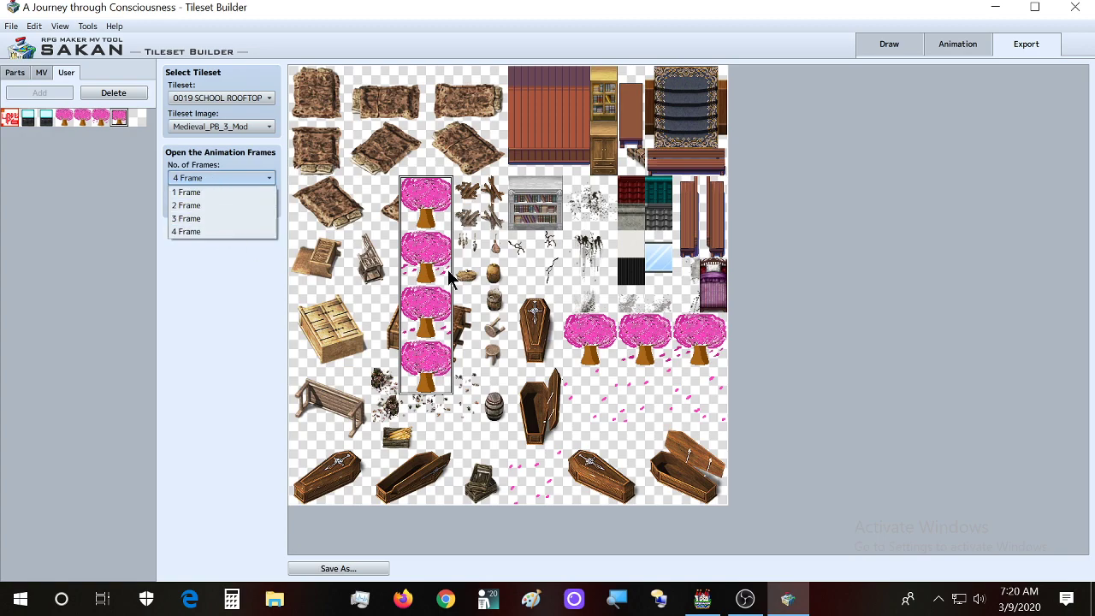
{"action": "left_click", "coordinate": [203, 219]}
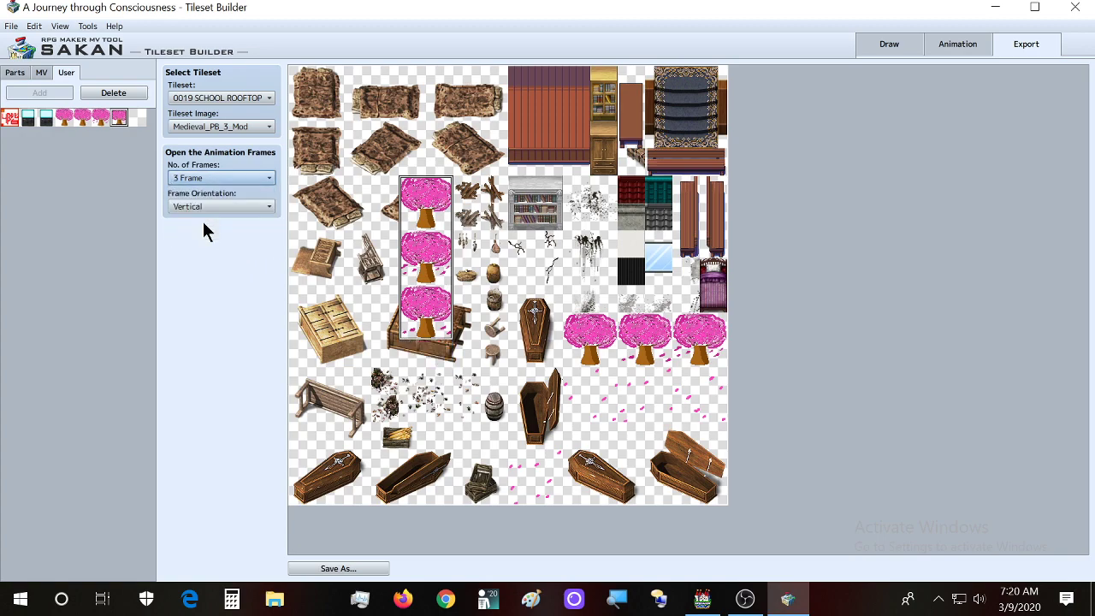
{"action": "left_click_drag", "start_coordinate": [411, 191], "coordinate": [478, 268]}
{"action": "left_click", "coordinate": [207, 208]}
{"action": "left_click", "coordinate": [226, 222]}
{"action": "left_click_drag", "start_coordinate": [616, 397], "coordinate": [381, 388]}
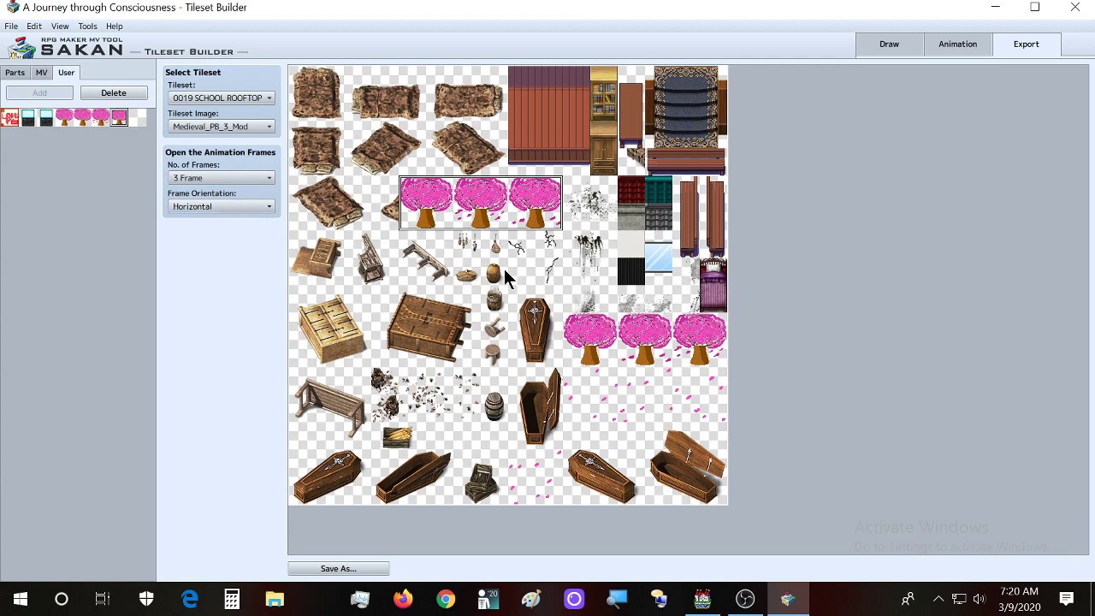
{"action": "left_click", "coordinate": [424, 339]}
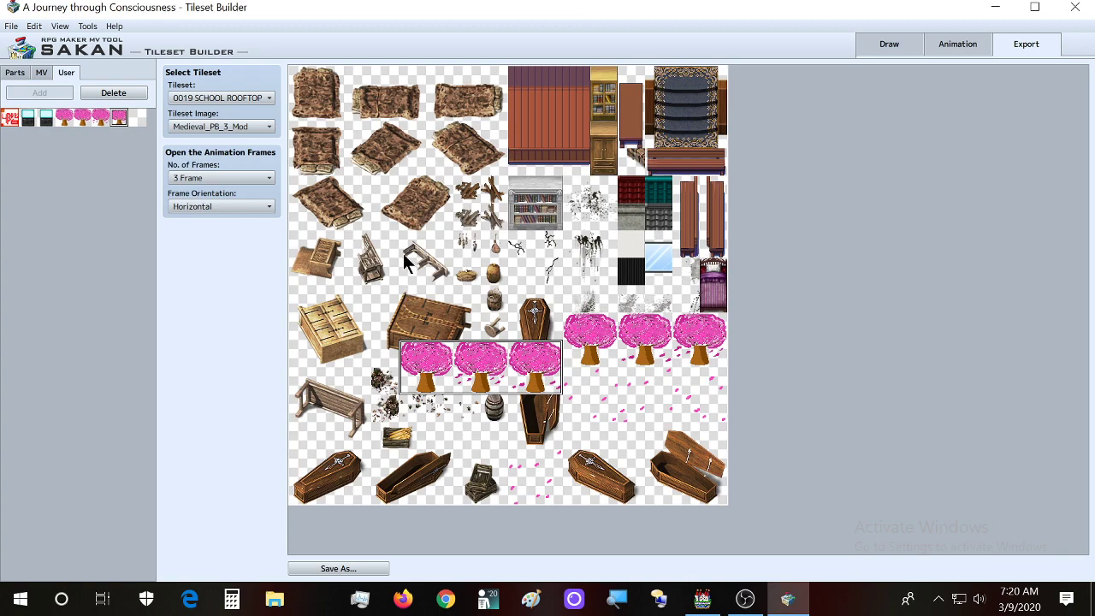
Step: Choose the dark bookshelf filled with books from sheet C of the MV tileset as the tile to export
{"action": "left_click", "coordinate": [44, 72]}
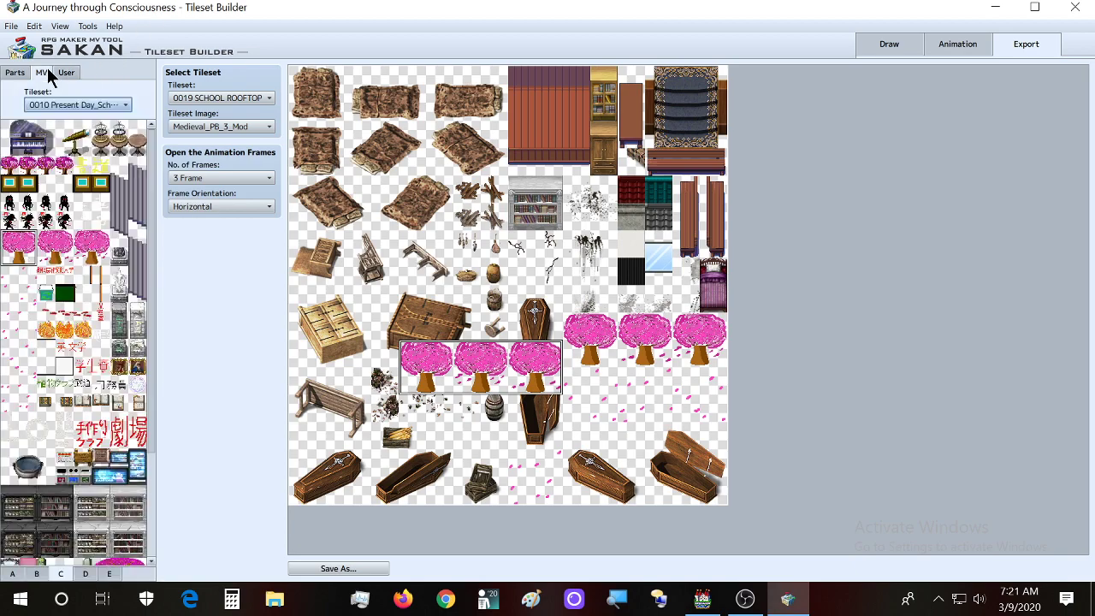
{"action": "scroll", "coordinate": [108, 265], "scroll_direction": "down", "scroll_amount": 3}
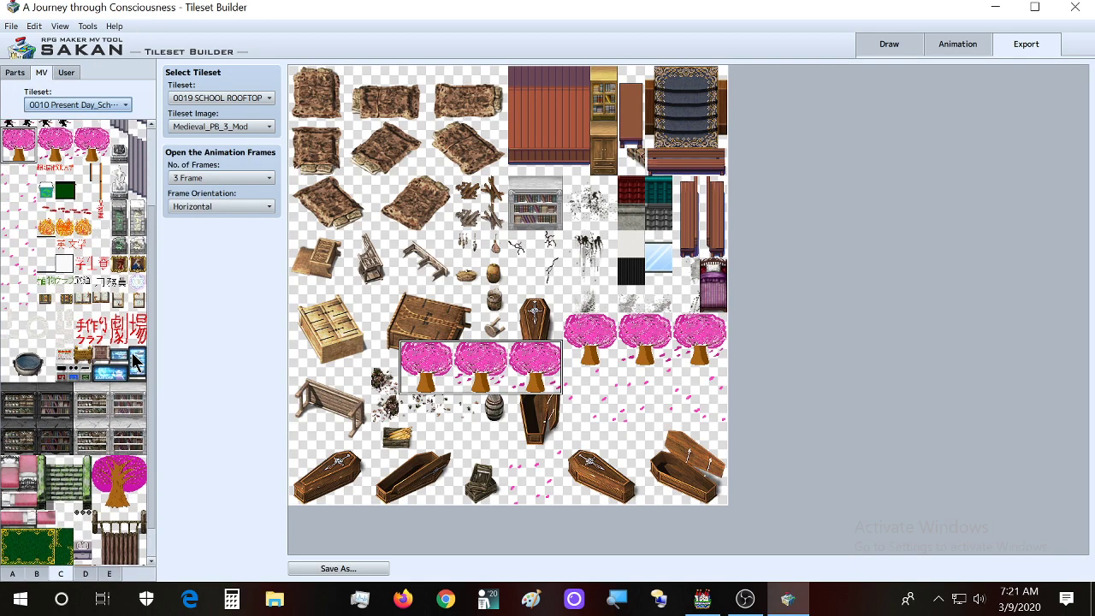
{"action": "scroll", "coordinate": [135, 364], "scroll_direction": "up", "scroll_amount": 3}
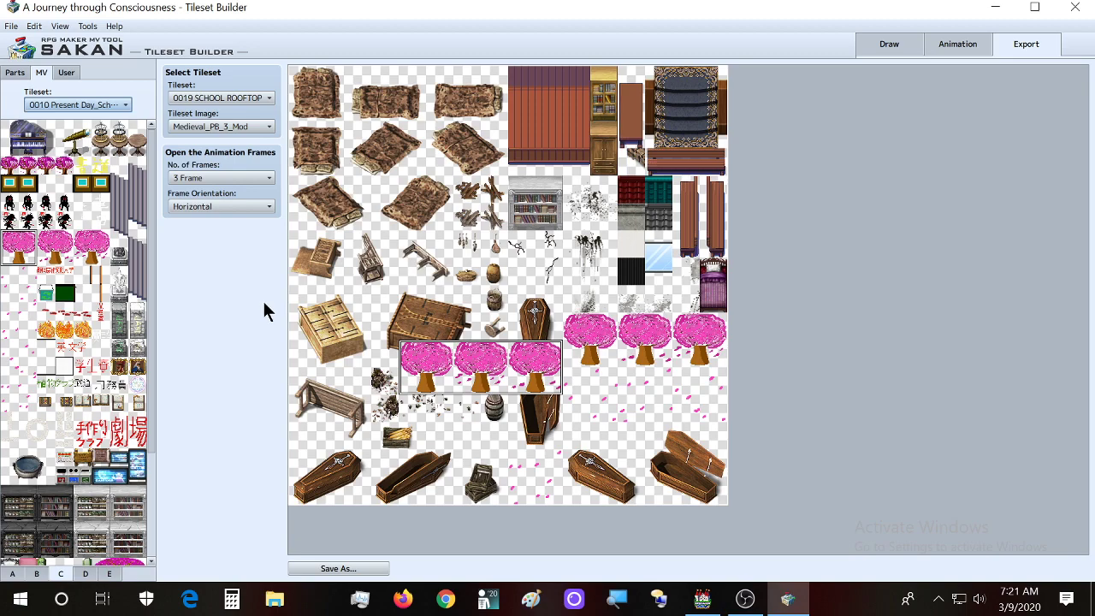
{"action": "scroll", "coordinate": [89, 351], "scroll_direction": "down", "scroll_amount": 3}
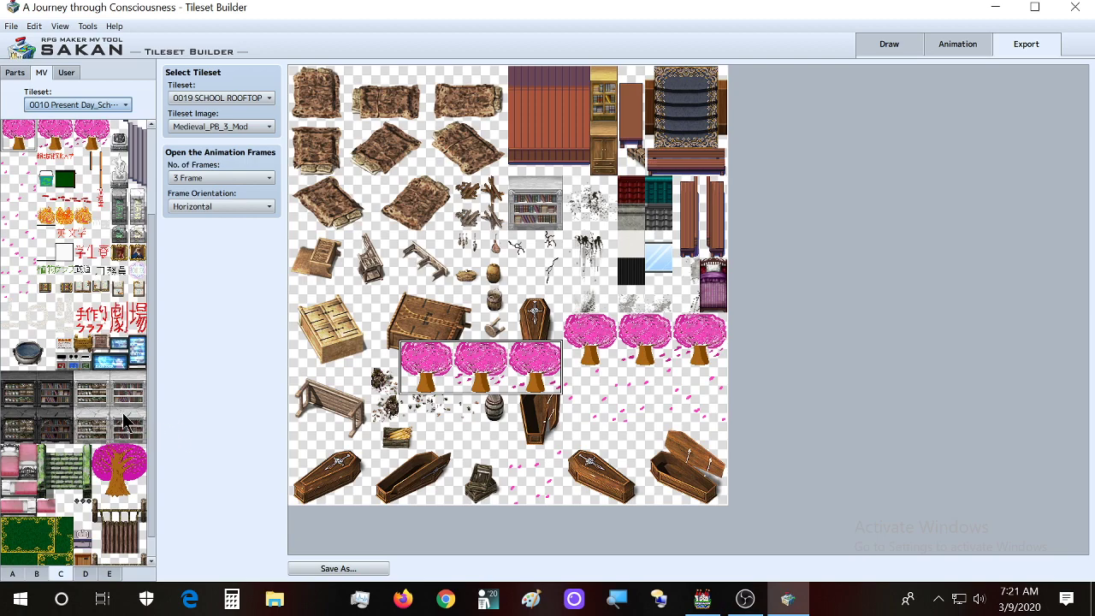
{"action": "left_click", "coordinate": [56, 395]}
{"action": "left_click_drag", "start_coordinate": [64, 409], "coordinate": [387, 341]}
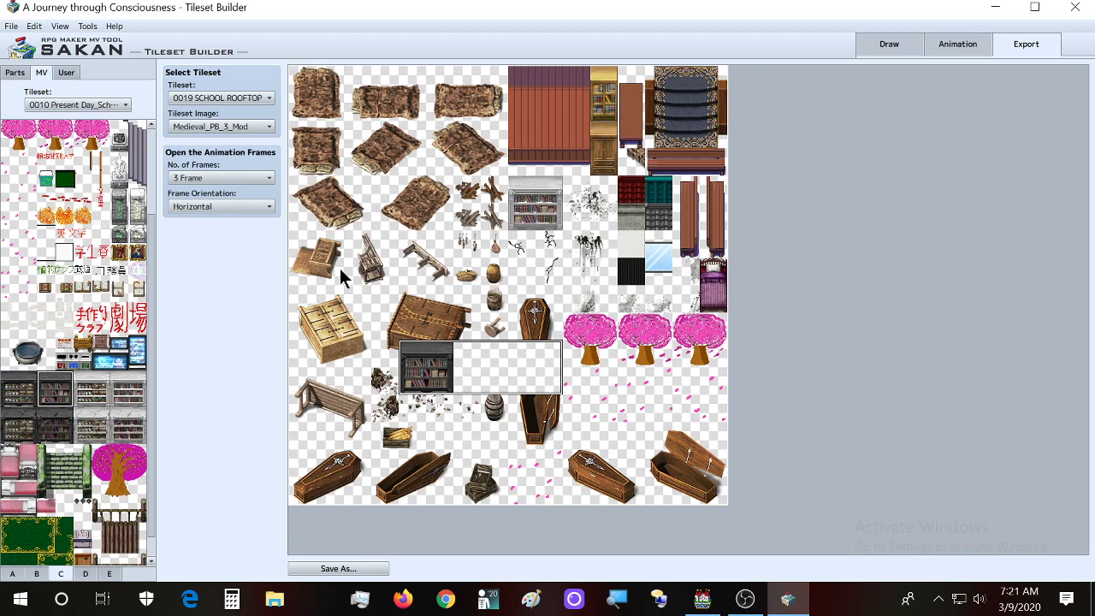
Step: Set the number of frames to 1 Frame and place the dark bookshelf directly beside the light gray bookshelf
{"action": "left_click", "coordinate": [211, 178]}
{"action": "left_click", "coordinate": [210, 197]}
{"action": "left_click_drag", "start_coordinate": [604, 206], "coordinate": [581, 207]}
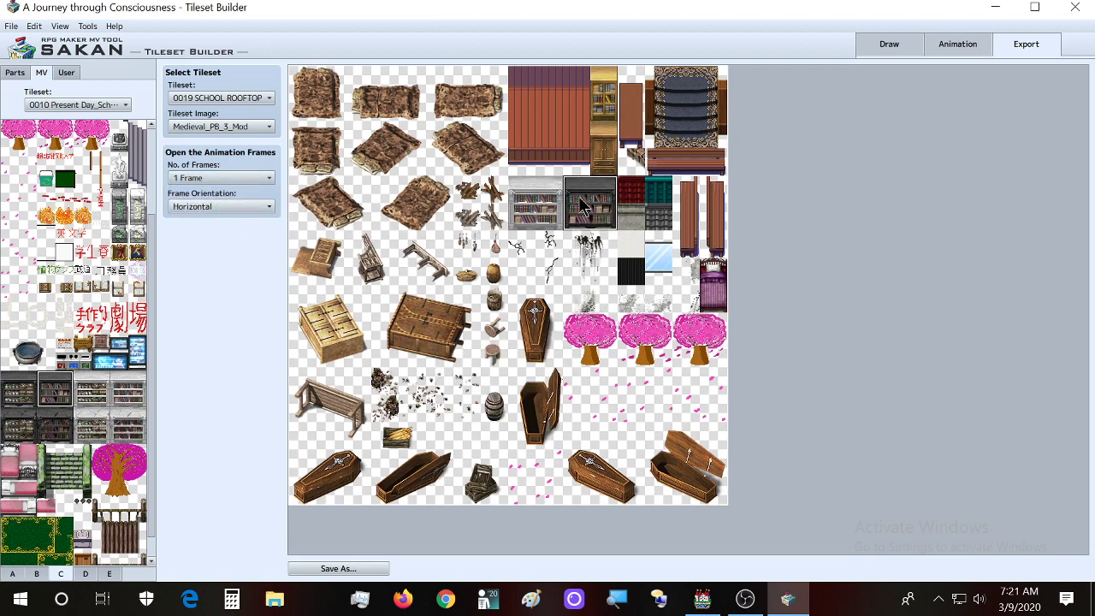
Step: Save the tileset image as Medieval_PB_3_Mod.png and close Tileset Builder to return to RPG Maker MV
{"action": "left_click", "coordinate": [338, 568]}
{"action": "type", "text": "Medieval_PB_3_Mod.png"}
{"action": "left_click", "coordinate": [872, 469]}
{"action": "left_click", "coordinate": [587, 303]}
{"action": "left_click", "coordinate": [1075, 7]}
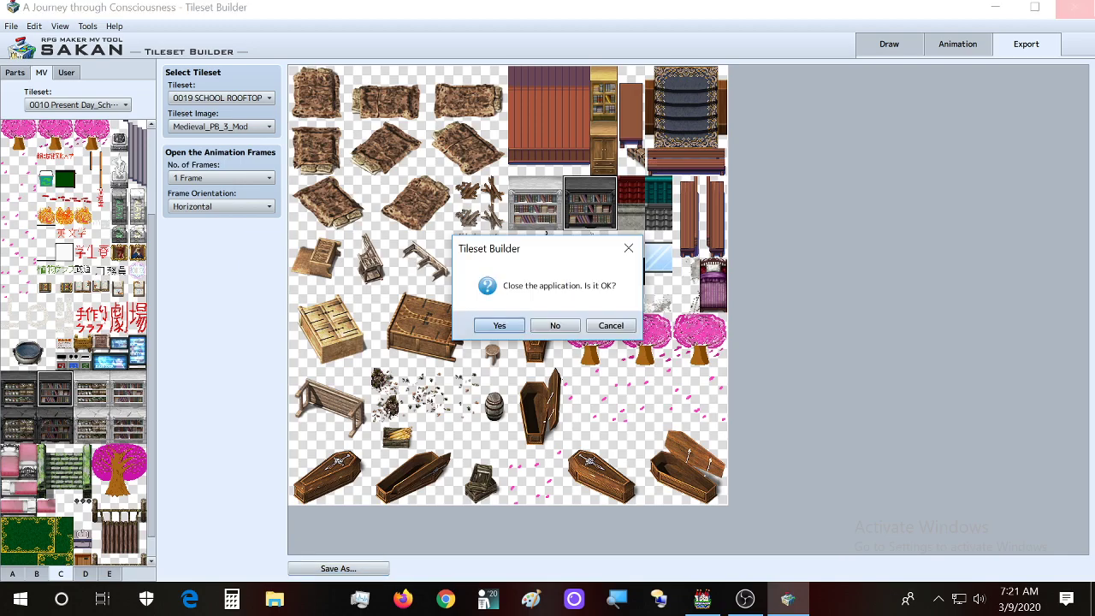
{"action": "left_click", "coordinate": [496, 325]}
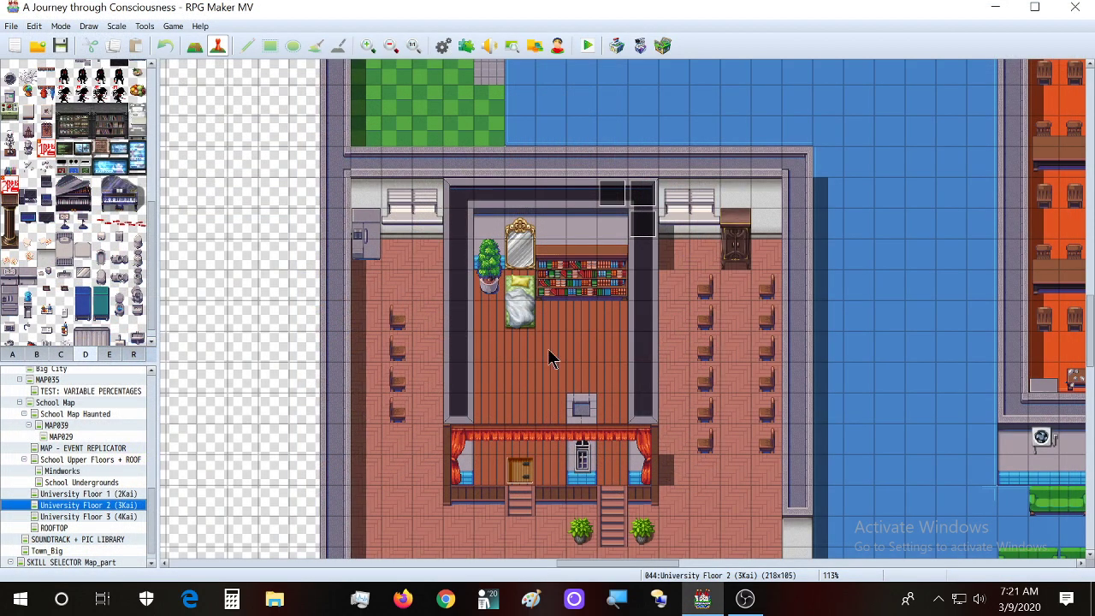
Step: Open the ROOFTOP map in map editing mode and place the dark bookshelf from tileset sheet D on the stone floor
{"action": "left_click", "coordinate": [110, 527]}
{"action": "scroll", "coordinate": [117, 297], "scroll_direction": "down", "scroll_amount": 1}
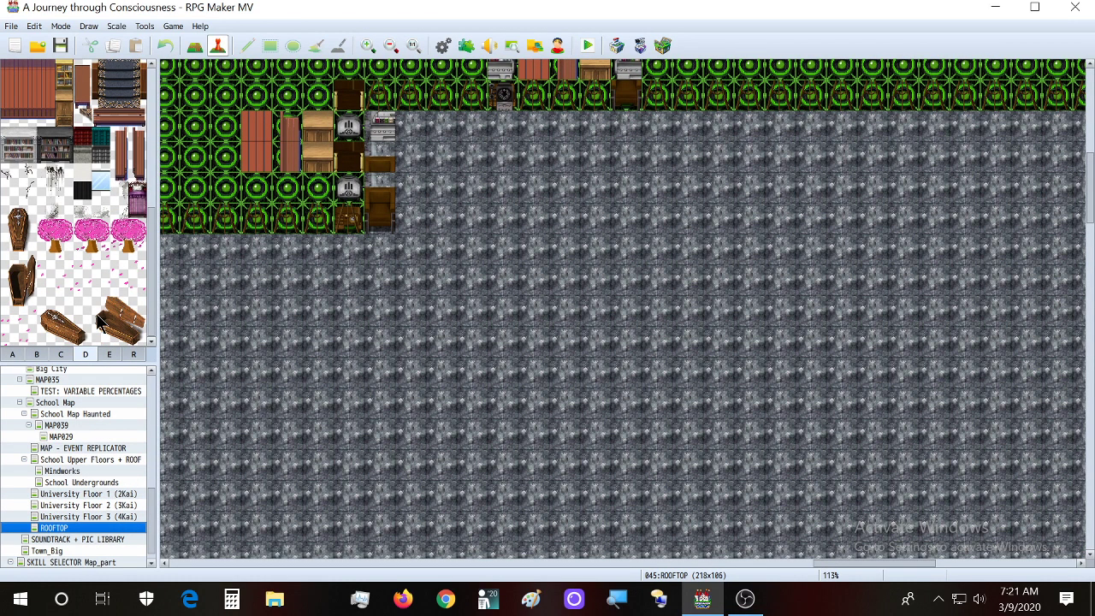
{"action": "scroll", "coordinate": [98, 321], "scroll_direction": "up", "scroll_amount": 3}
{"action": "left_click", "coordinate": [60, 224]}
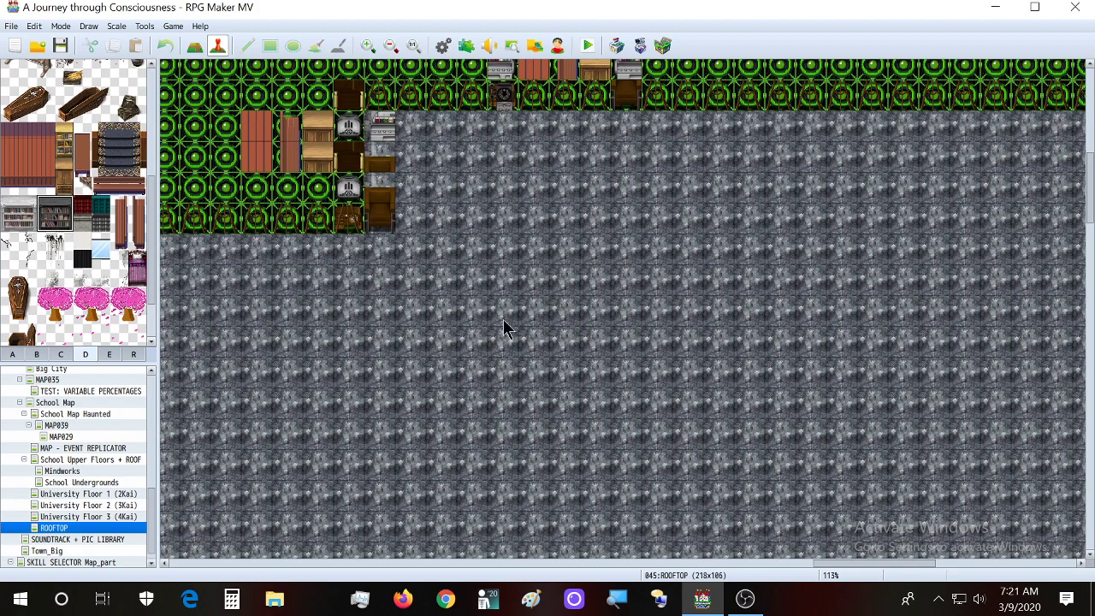
{"action": "left_click", "coordinate": [194, 46]}
{"action": "left_click", "coordinate": [532, 318]}
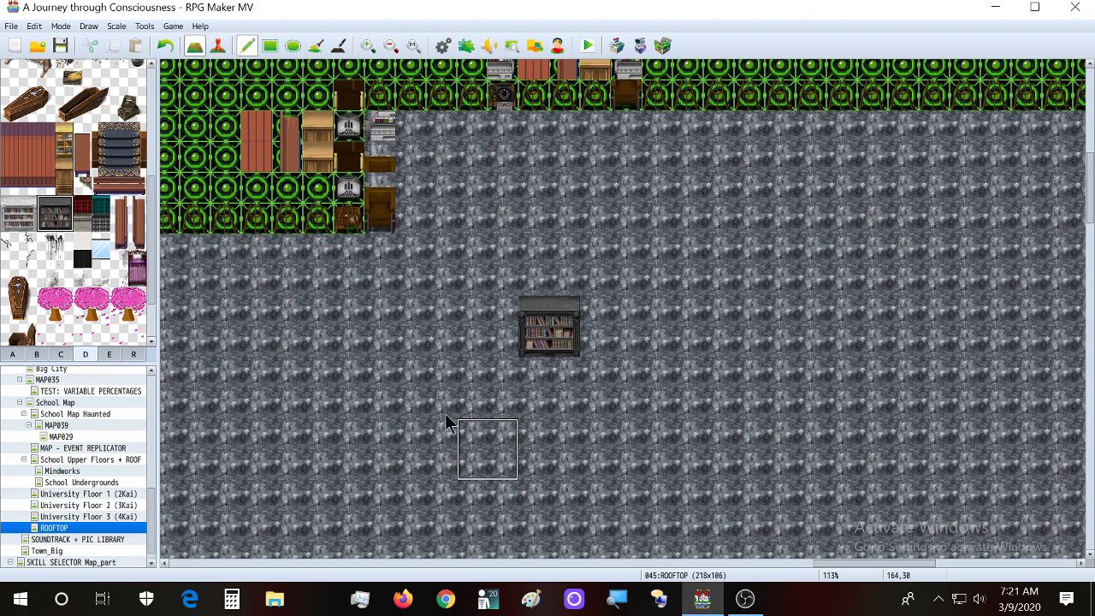
Step: Place two light gray bookshelves from tileset sheet D on the stone floor below the dark bookshelf
{"action": "left_click", "coordinate": [12, 221]}
{"action": "left_click", "coordinate": [26, 212]}
{"action": "left_click", "coordinate": [318, 404]}
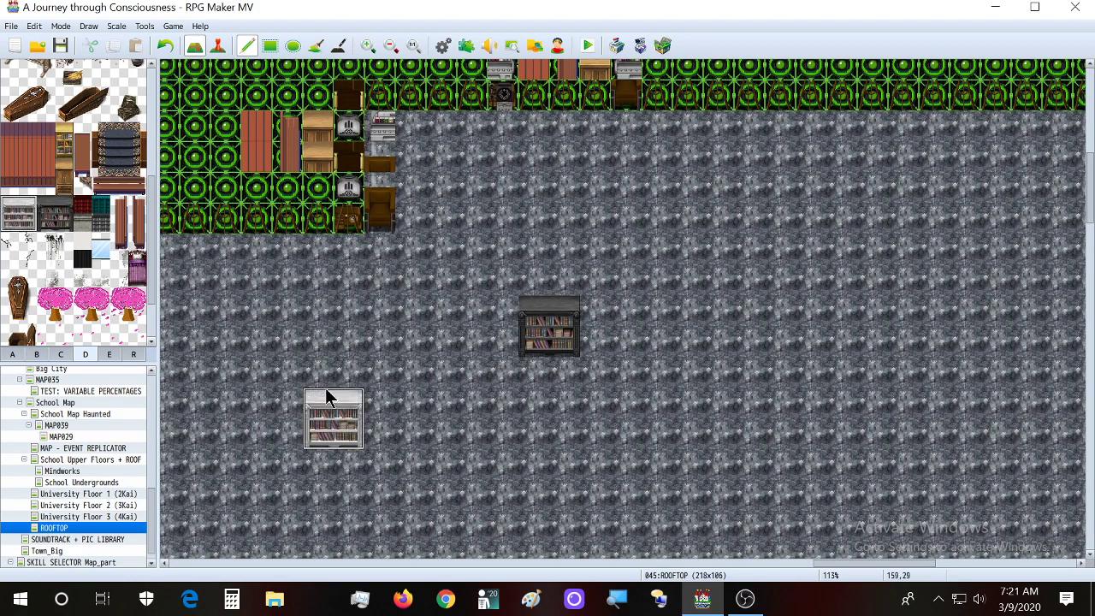
{"action": "left_click", "coordinate": [503, 435]}
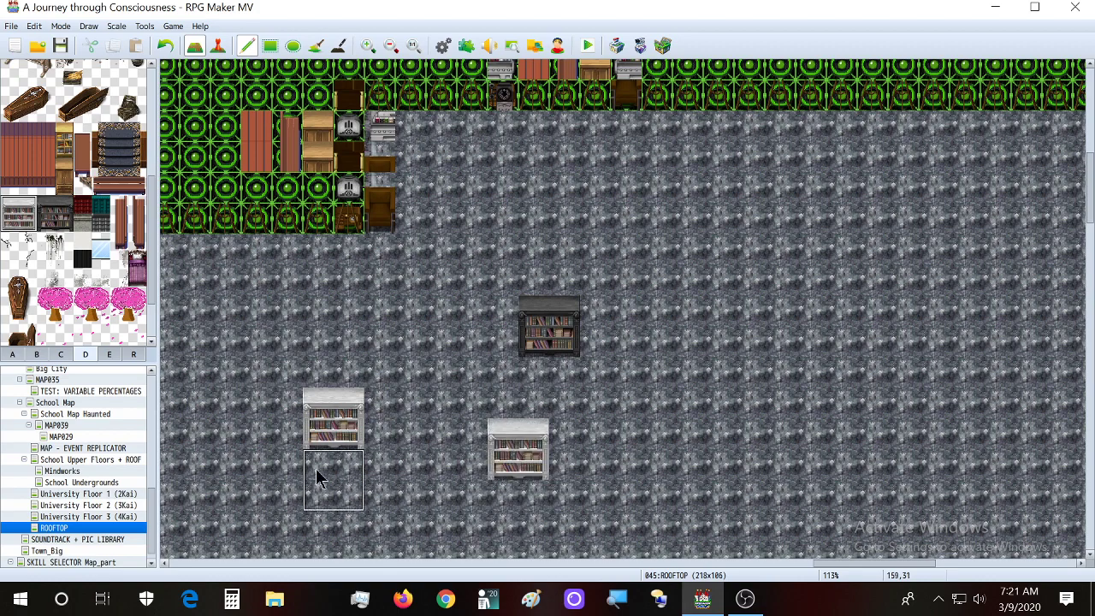
Step: Undo the three bookshelf placements on the ROOFTOP map
{"action": "key", "text": "ctrl+z"}
{"action": "key", "text": "ctrl+z"}
{"action": "key", "text": "ctrl+z"}
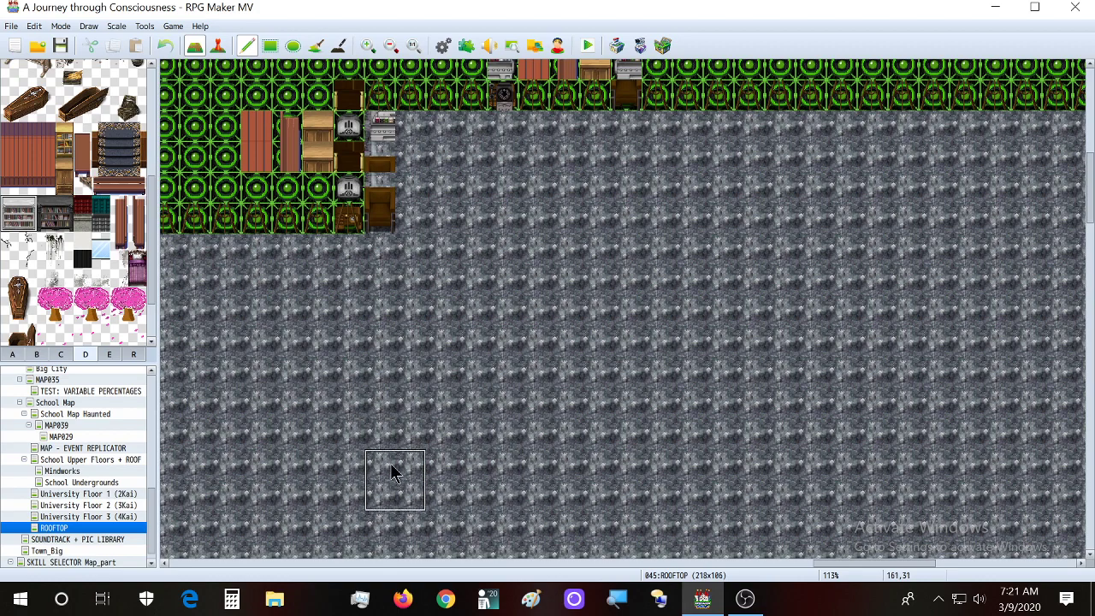
{"action": "scroll", "coordinate": [391, 473], "scroll_direction": "down", "scroll_amount": 2}
{"action": "left_click_drag", "start_coordinate": [869, 566], "coordinate": [823, 566]}
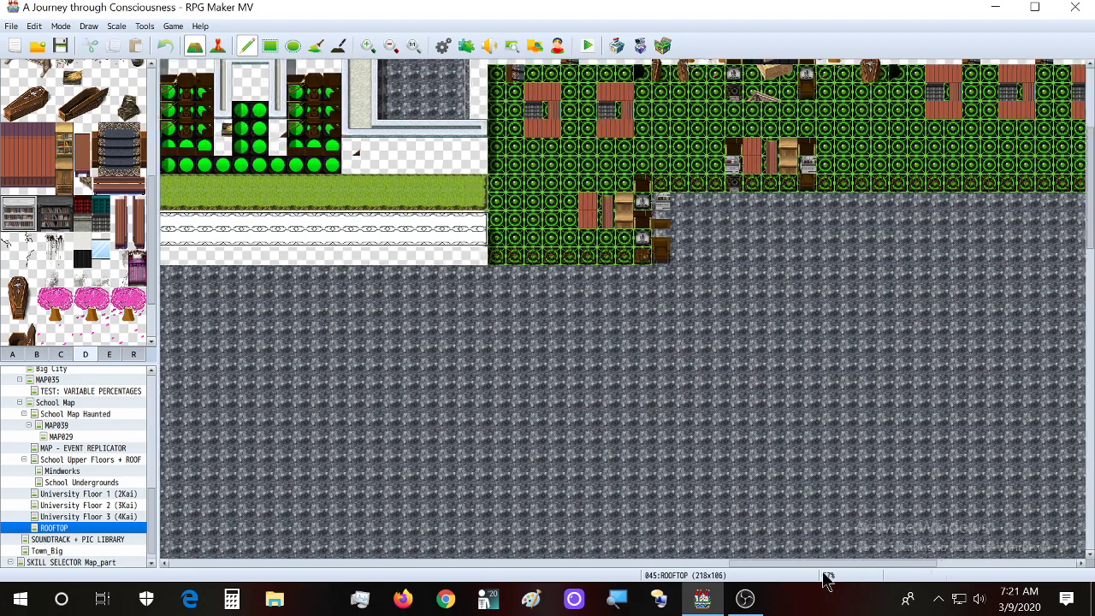
{"action": "scroll", "coordinate": [696, 464], "scroll_direction": "down", "scroll_amount": 3}
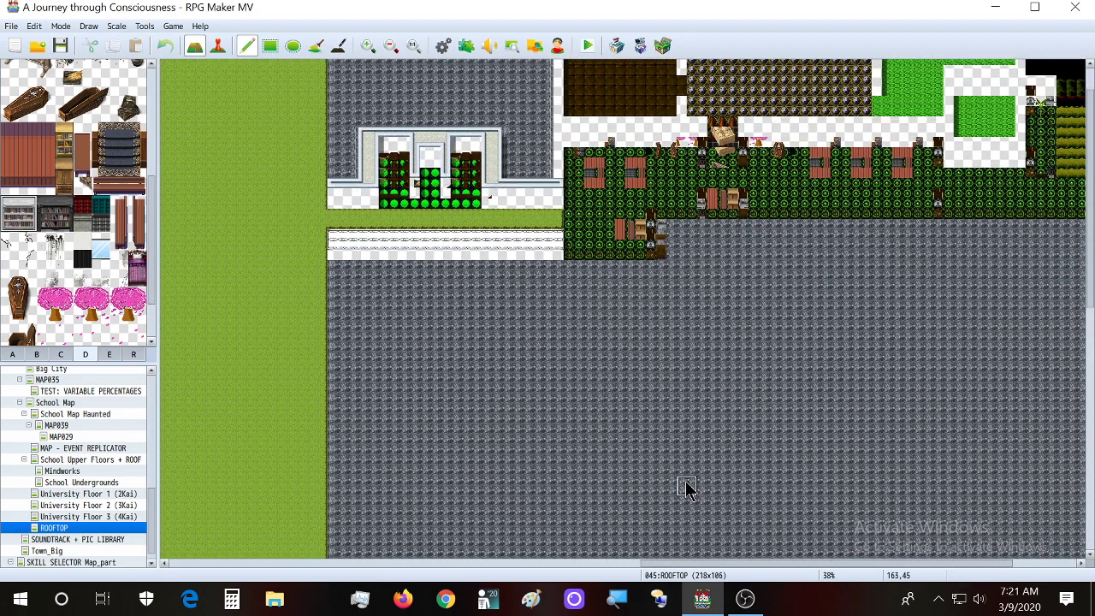
{"action": "mouse_move", "coordinate": [805, 563]}
{"action": "left_mouse_down"}
{"action": "mouse_move", "coordinate": [701, 563]}
{"action": "mouse_move", "coordinate": [825, 563]}
{"action": "left_mouse_up"}
{"action": "scroll", "coordinate": [613, 494], "scroll_direction": "up", "scroll_amount": 1}
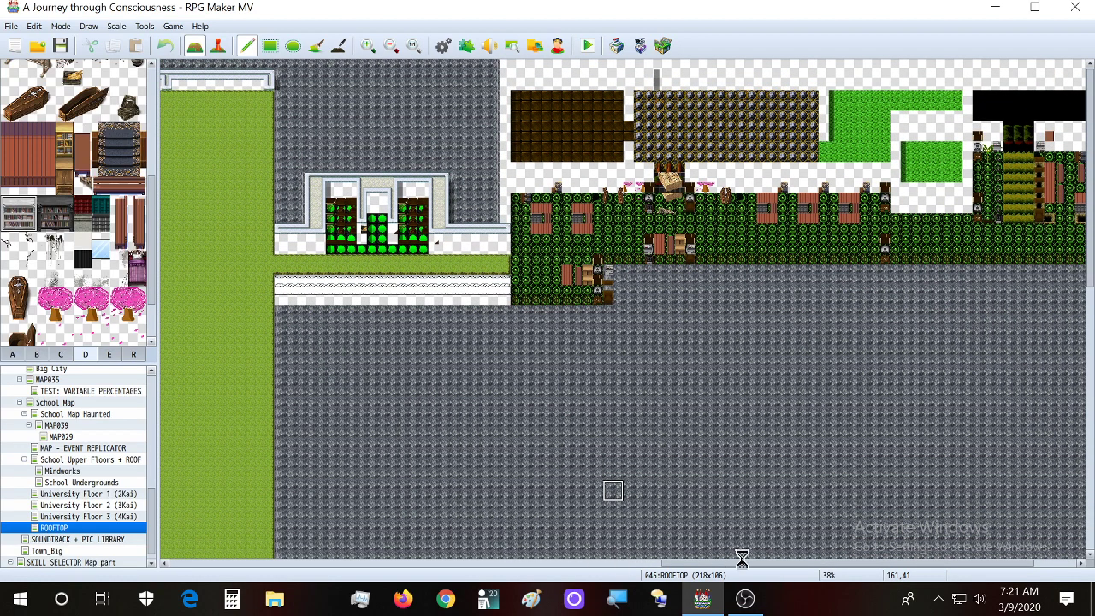
Step: Return to the University Floor 2 (3Kai) map and switch to event editing mode around the theater stage room
{"action": "left_click", "coordinate": [111, 507]}
{"action": "scroll", "coordinate": [556, 487], "scroll_direction": "up", "scroll_amount": 2}
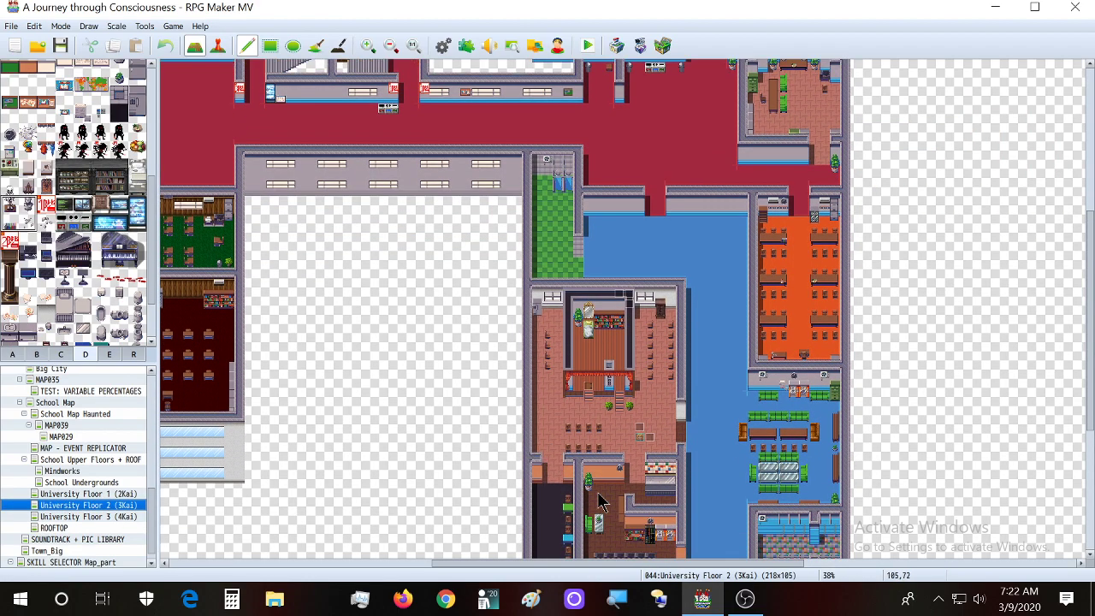
{"action": "scroll", "coordinate": [601, 503], "scroll_direction": "down", "scroll_amount": 1}
{"action": "scroll", "coordinate": [733, 408], "scroll_direction": "up", "scroll_amount": 3}
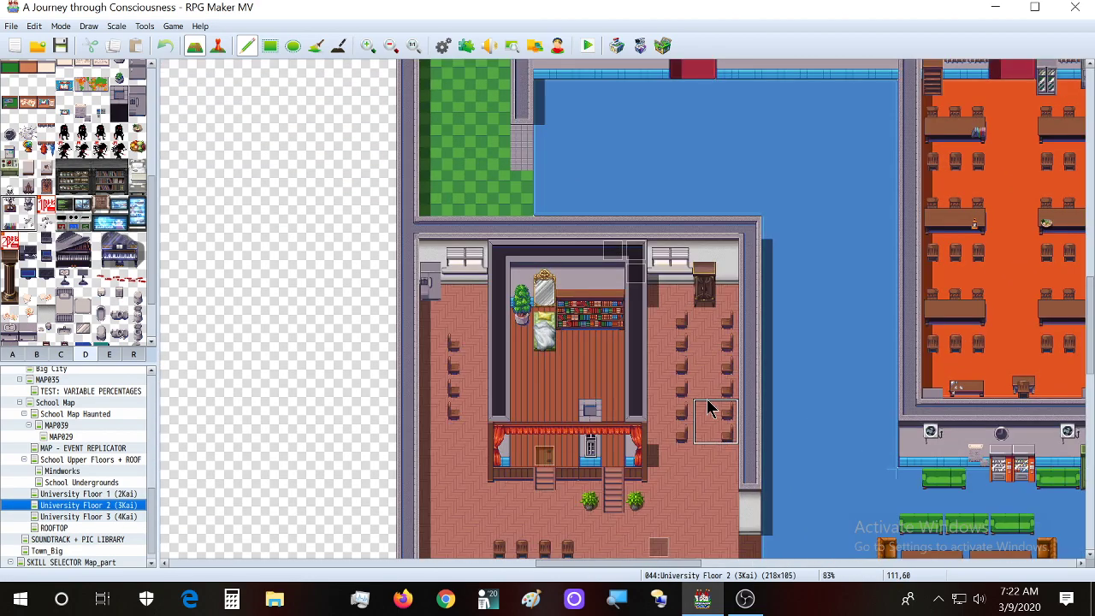
{"action": "scroll", "coordinate": [691, 394], "scroll_direction": "up", "scroll_amount": 2}
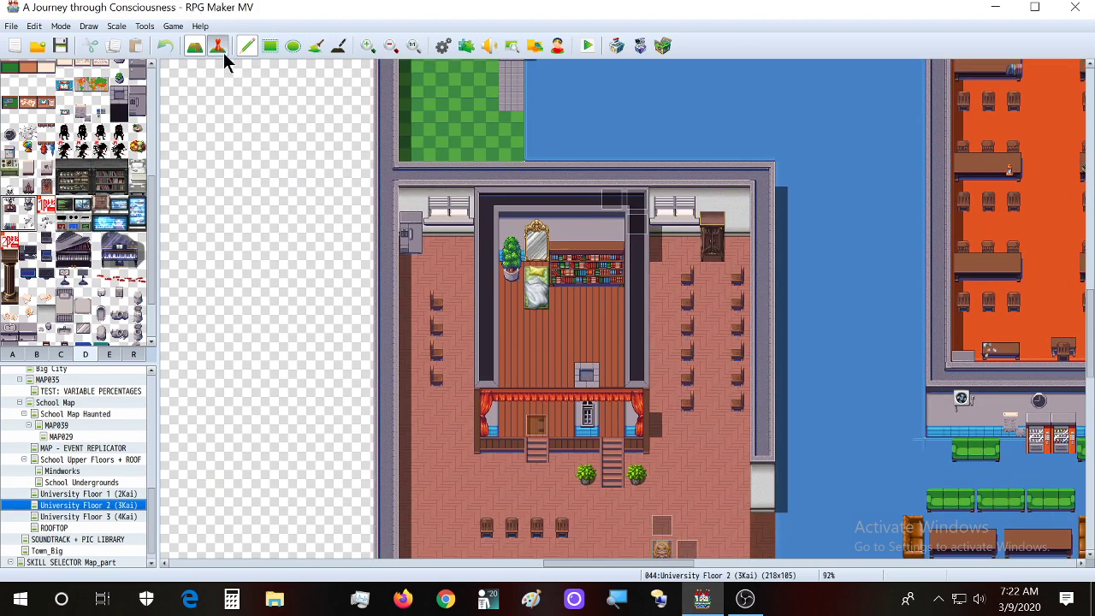
{"action": "left_click", "coordinate": [219, 47]}
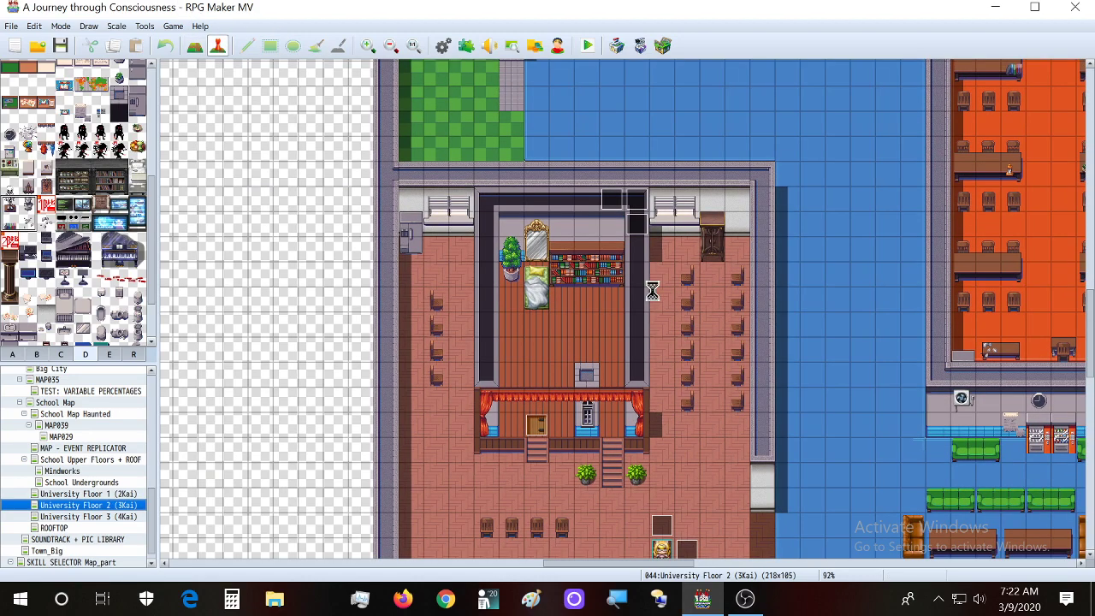